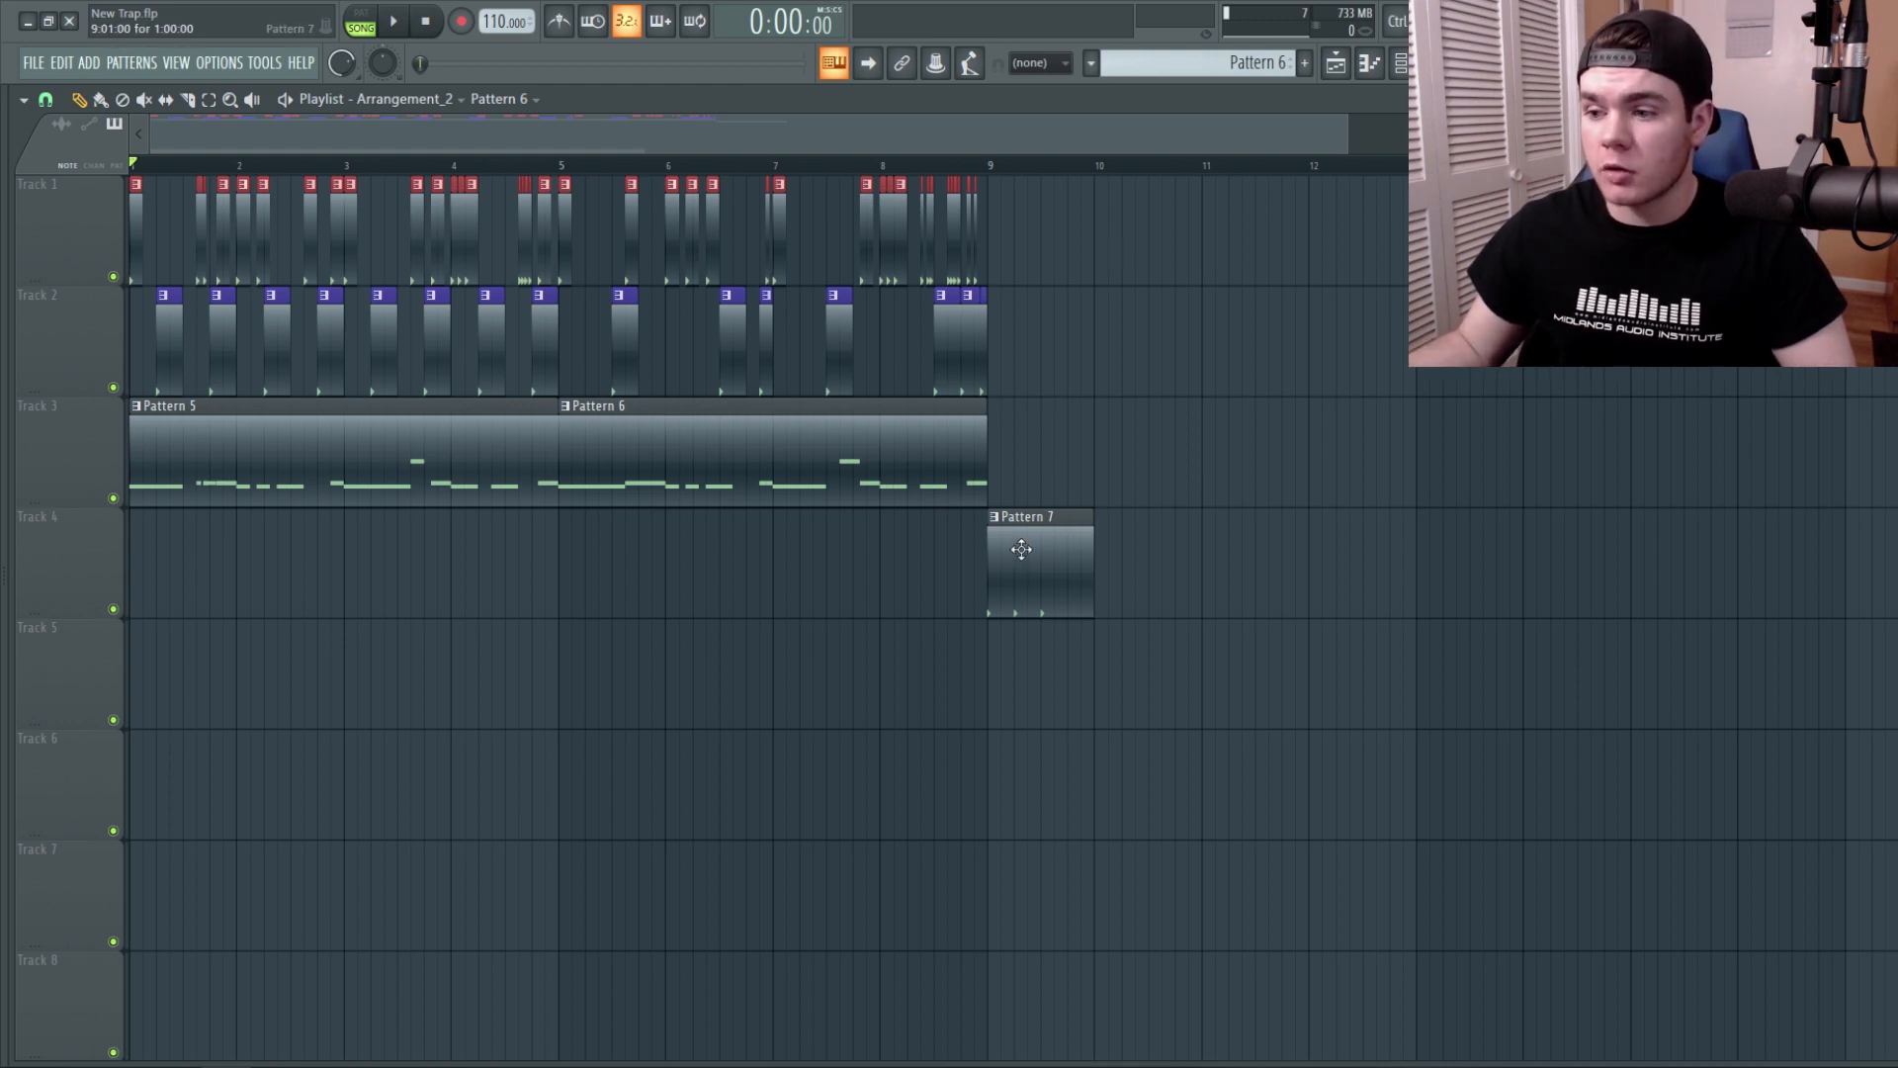
Move the Pattern 7 clip on Track 4 half a bar past bar 9 and play back the arrangement.
drag(1021, 565, 1077, 551)
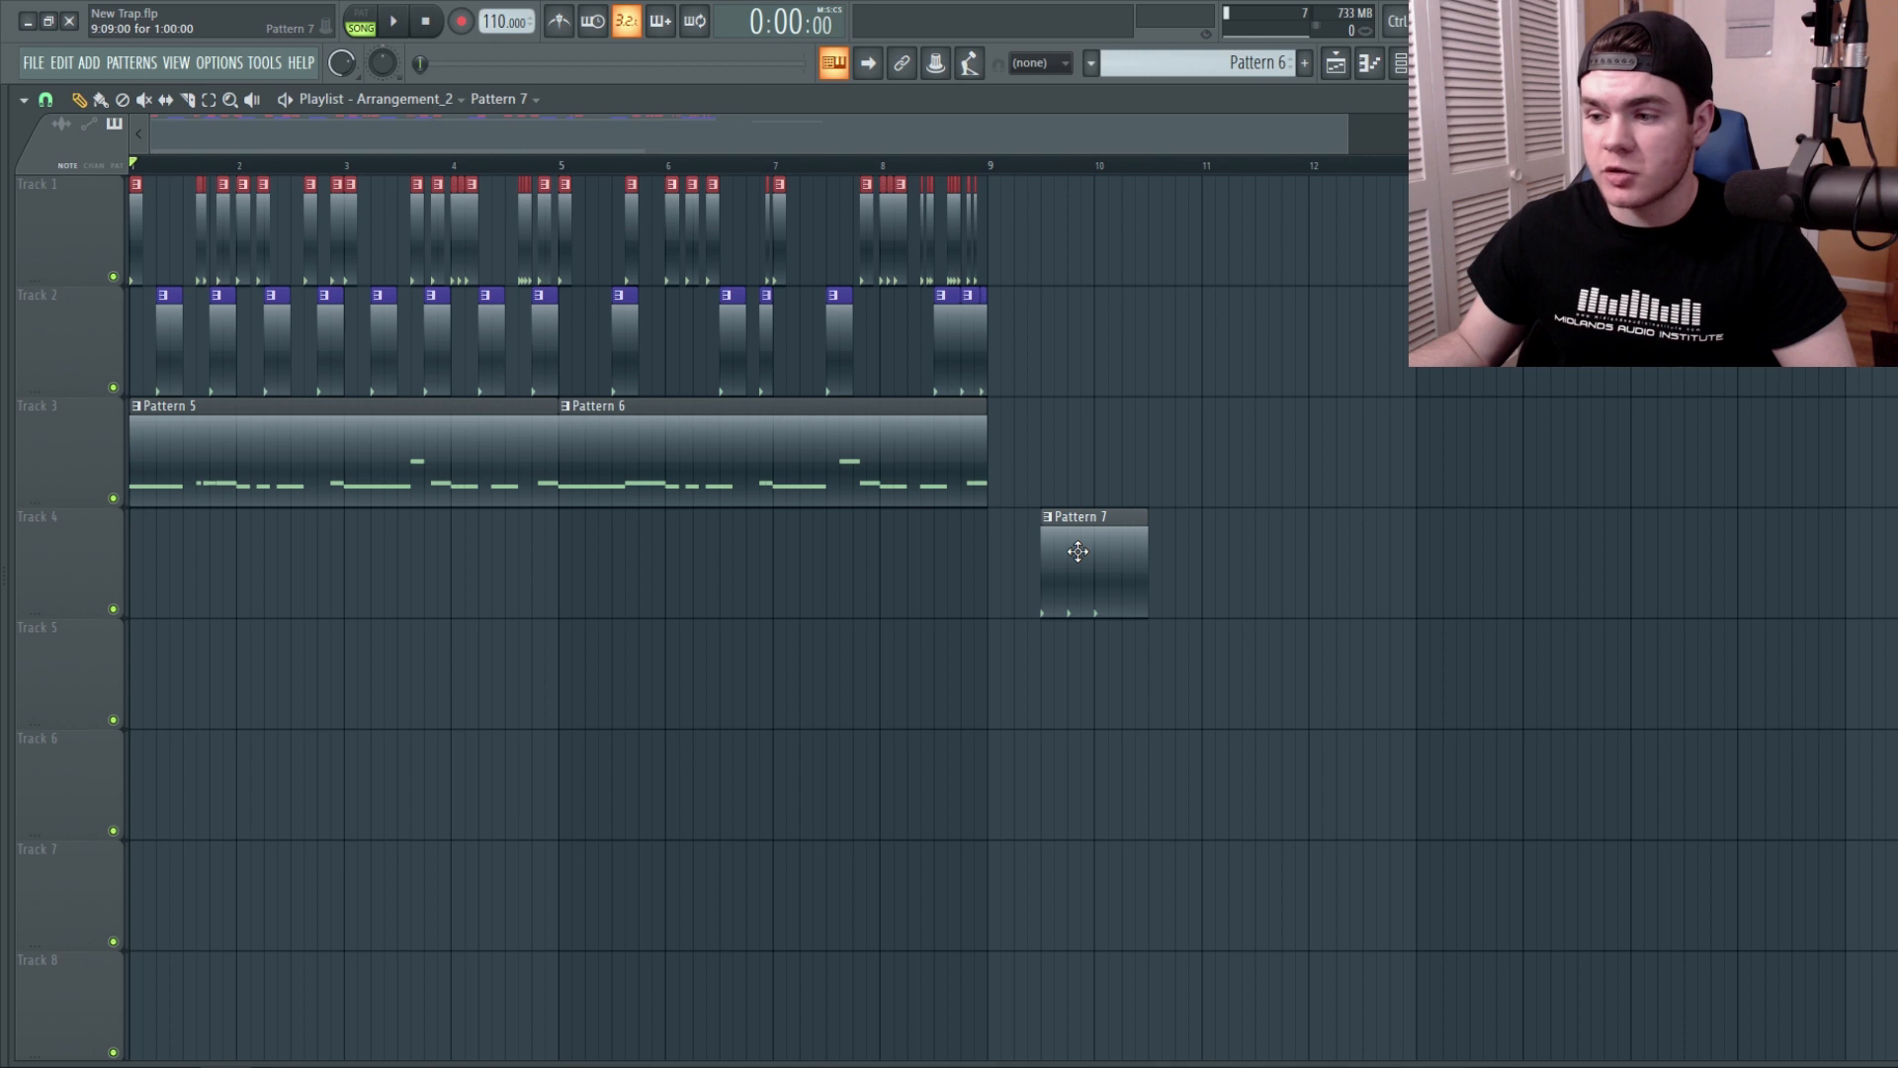
click(395, 24)
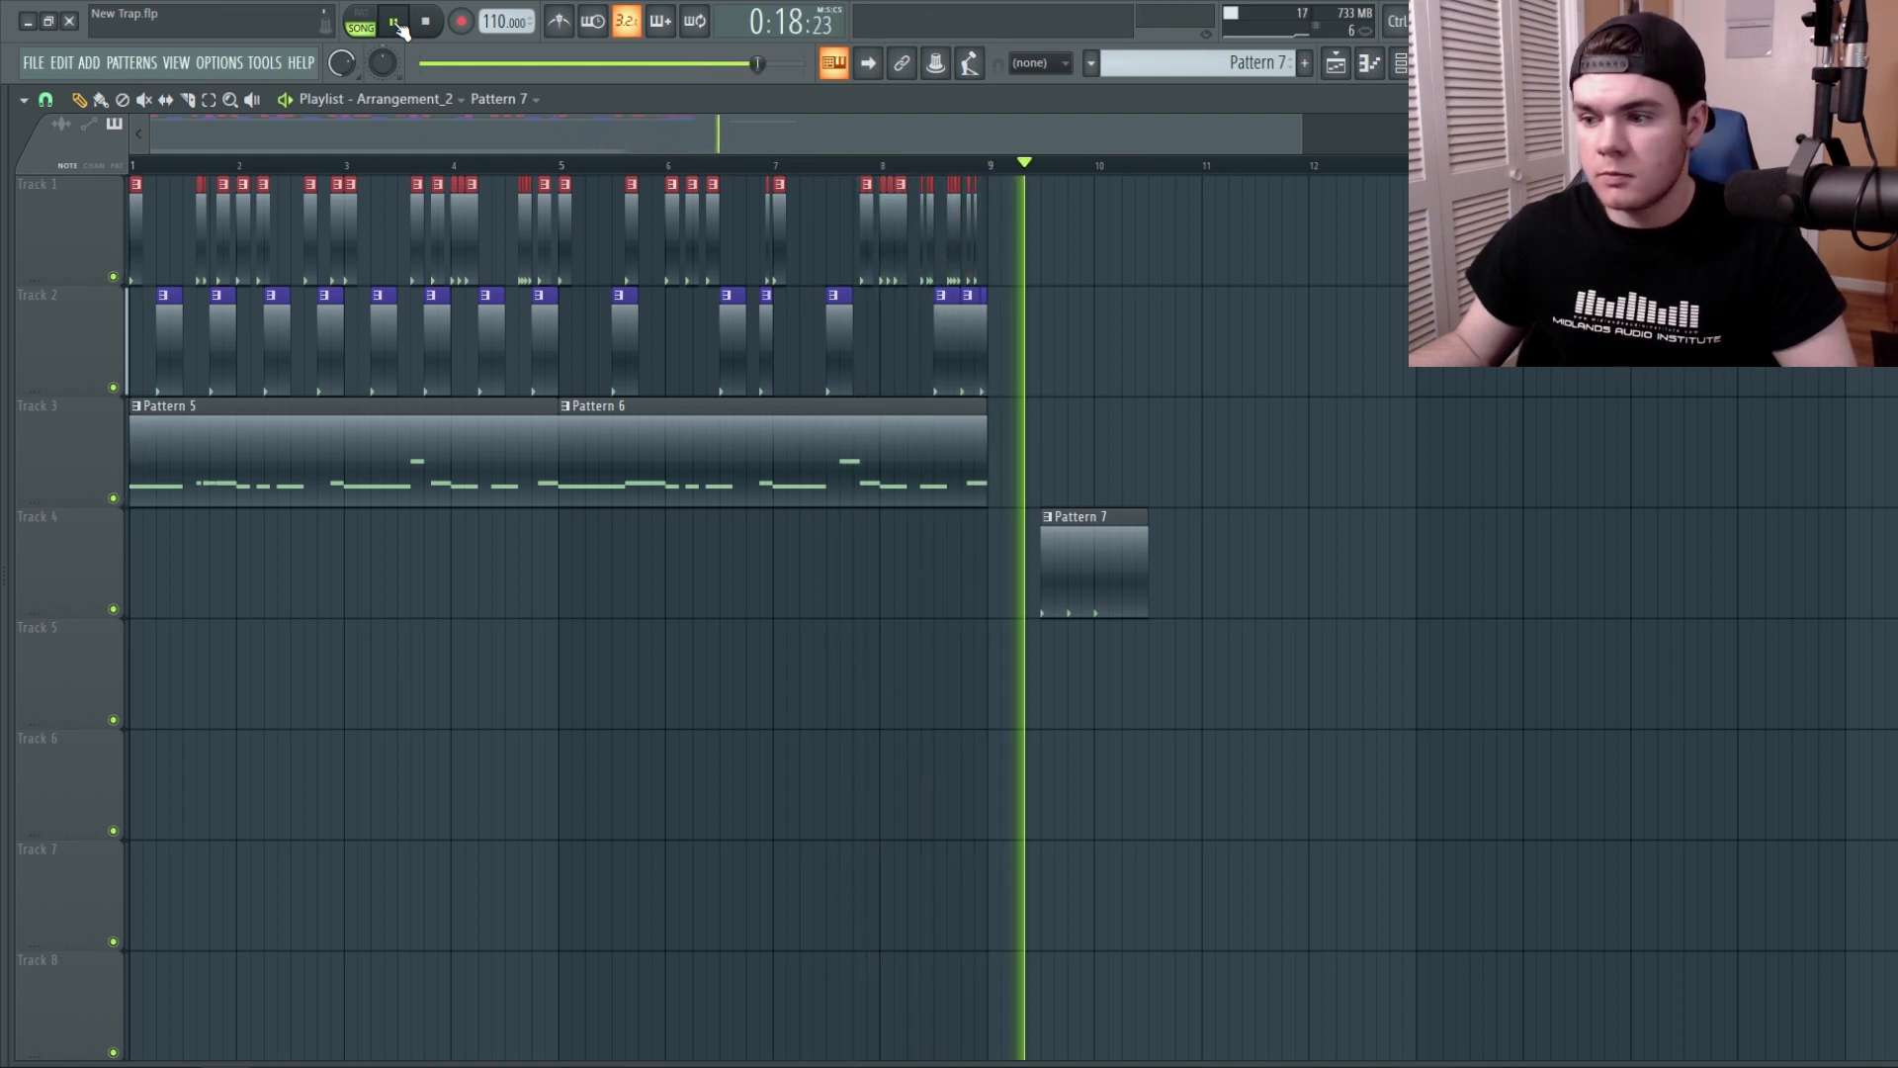
click(426, 22)
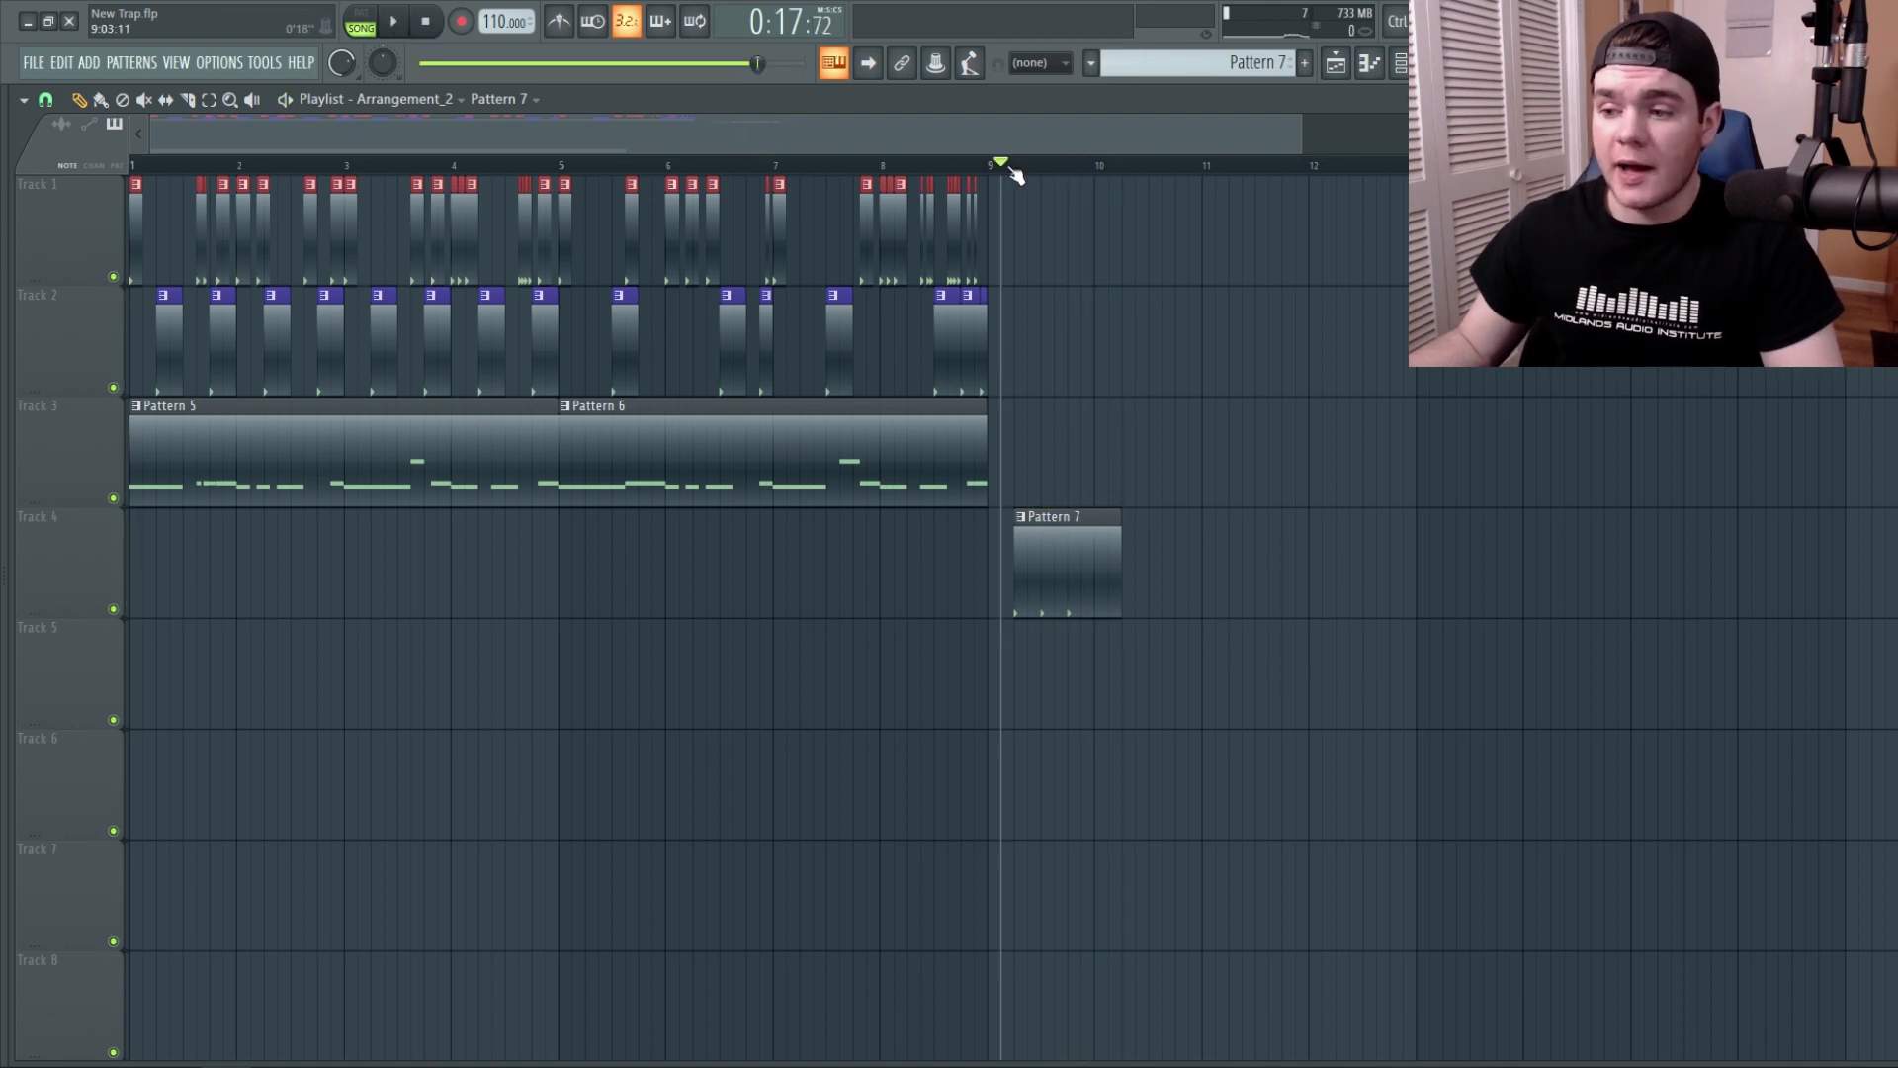
key(space)
key(space)
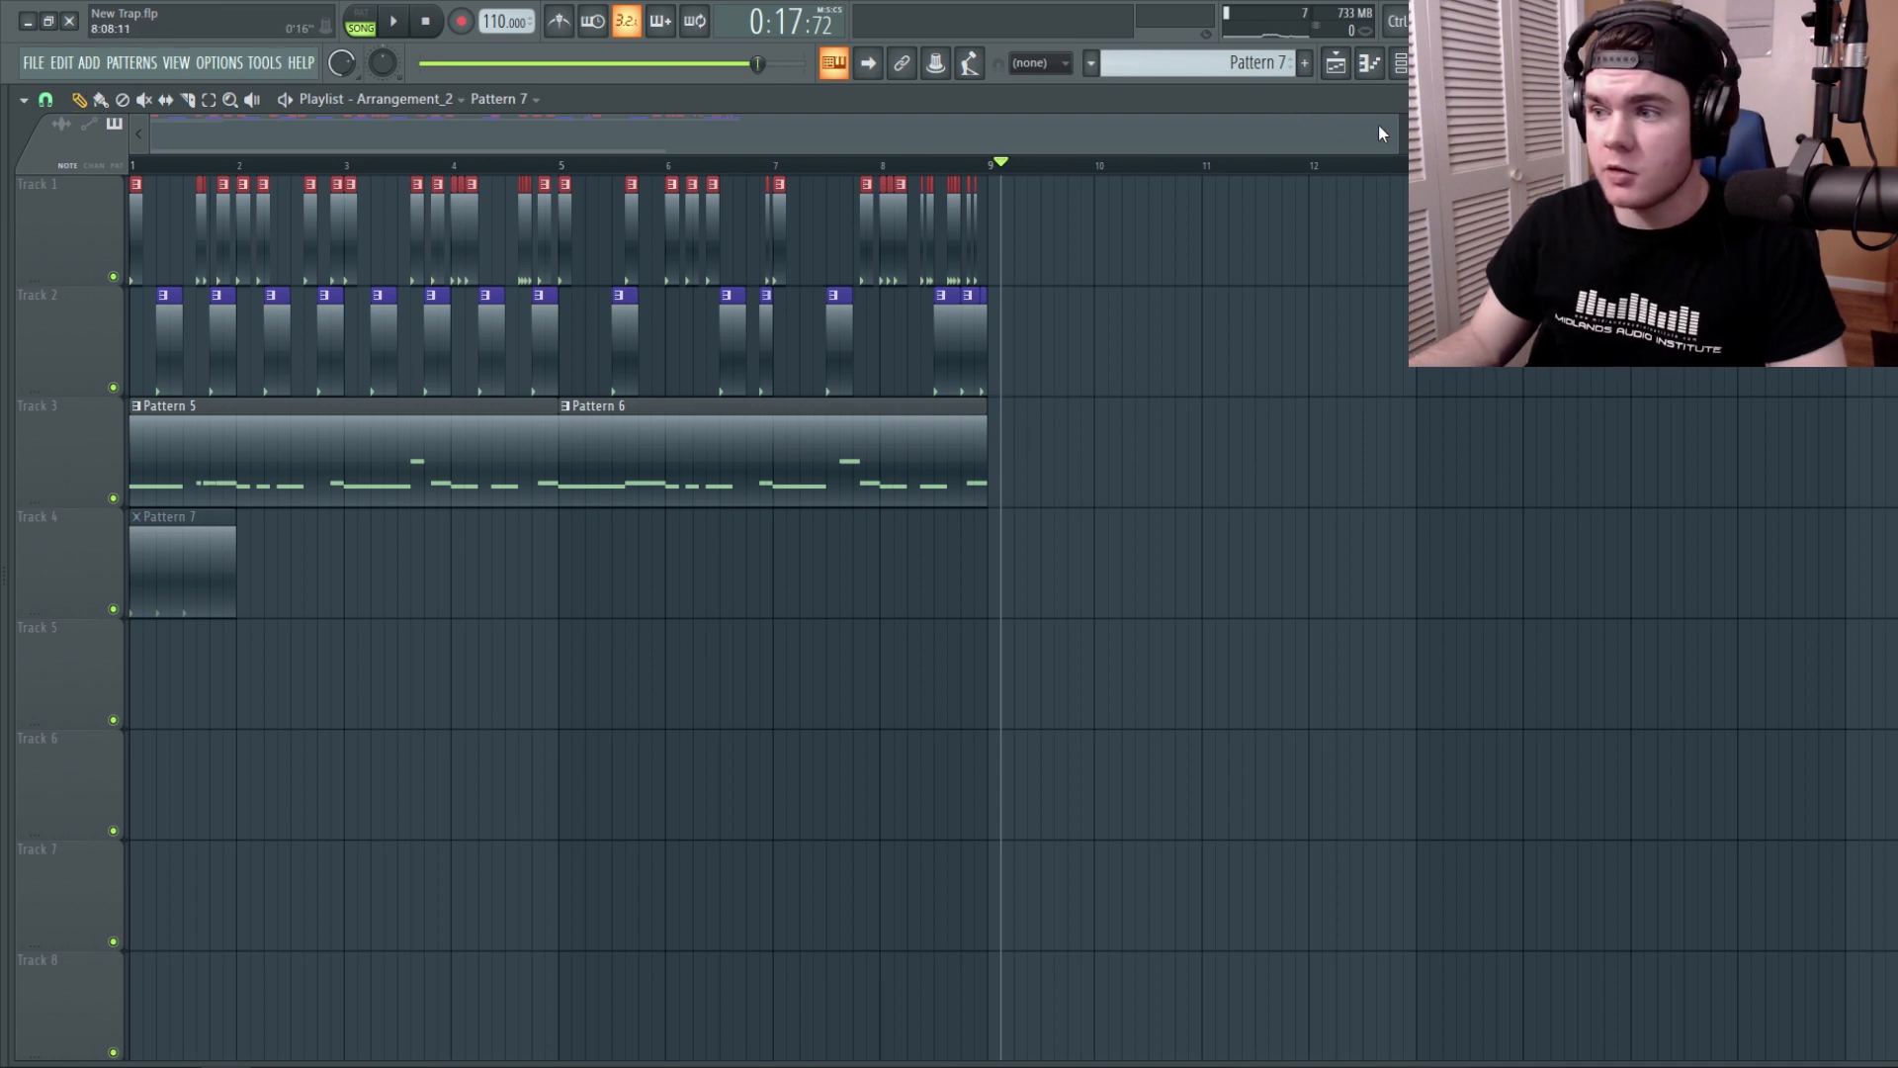
Duplicate the four-bar Pattern 5 and Pattern 6 sections with their kicks and snares, extending the arrangement to bar 17.
drag(1394, 125, 1844, 125)
drag(981, 561, 449, 176)
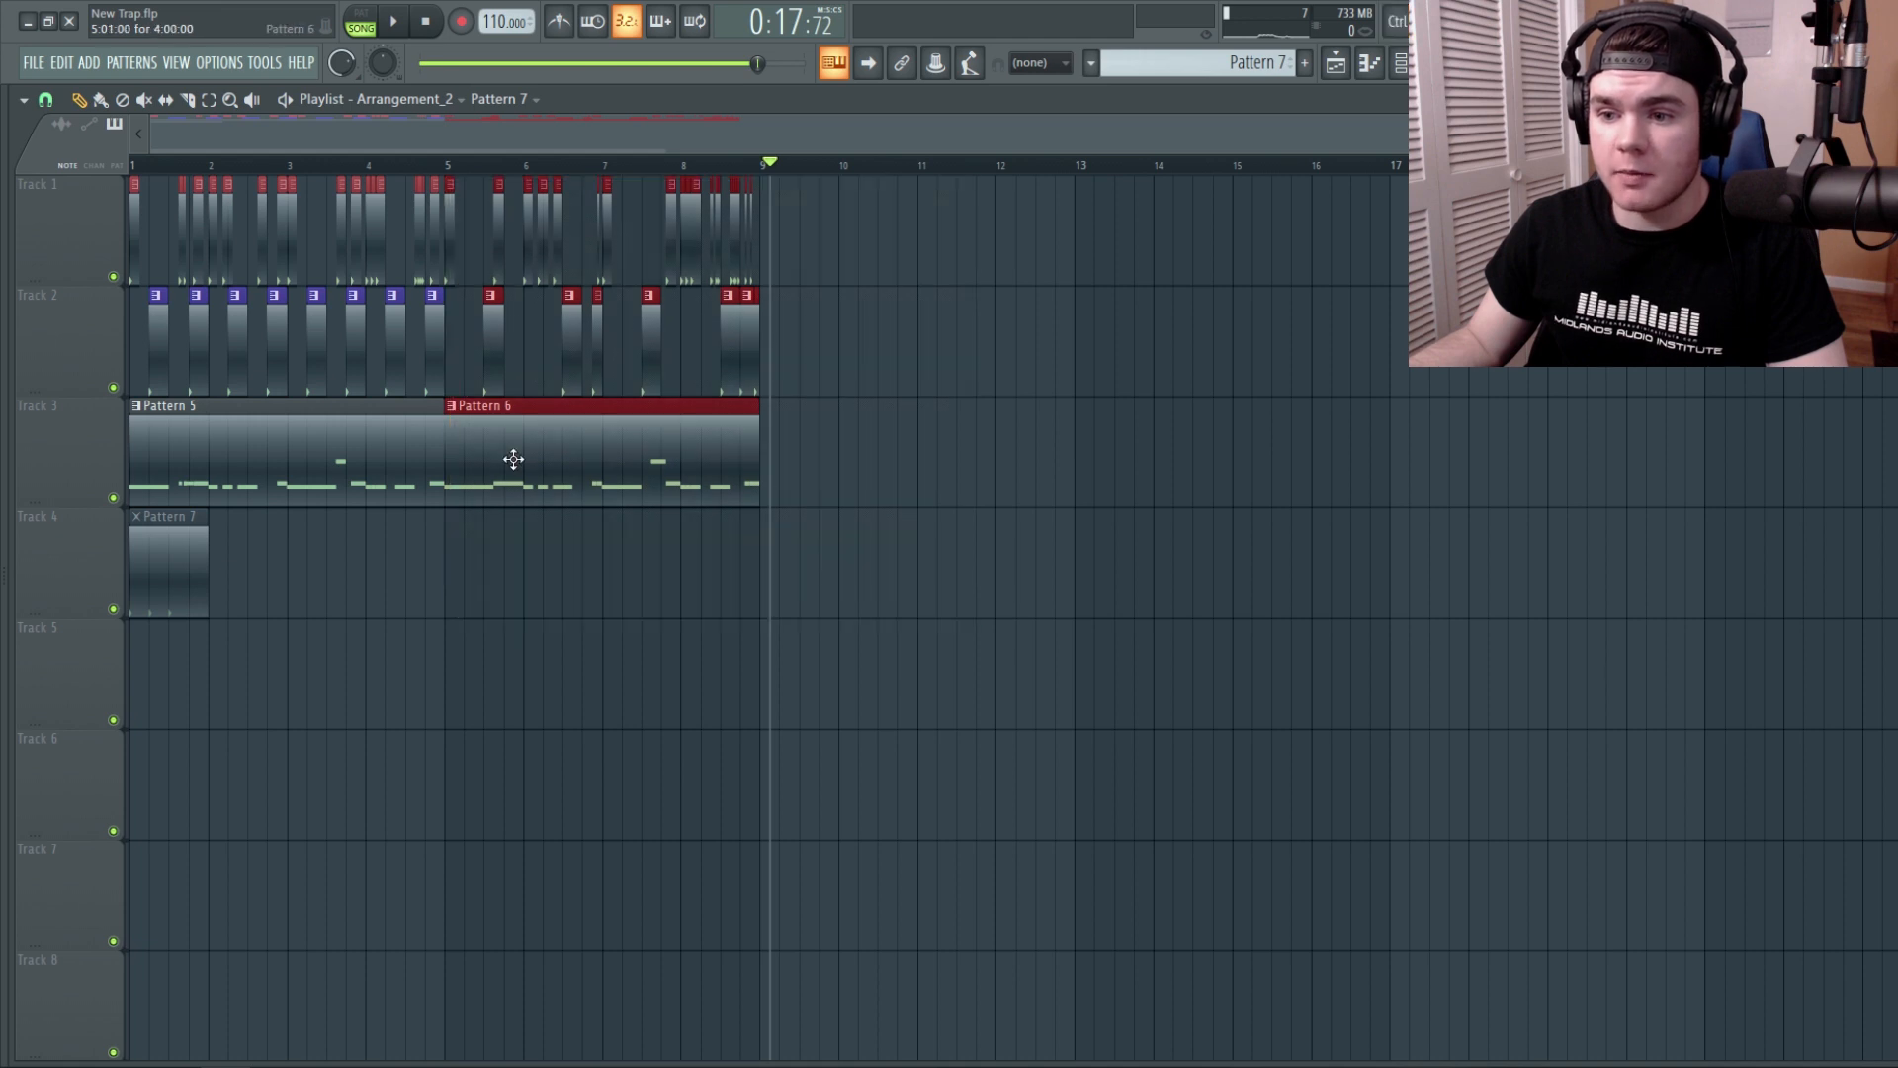
drag(513, 460, 837, 447)
drag(1230, 509, 131, 178)
drag(312, 453, 598, 436)
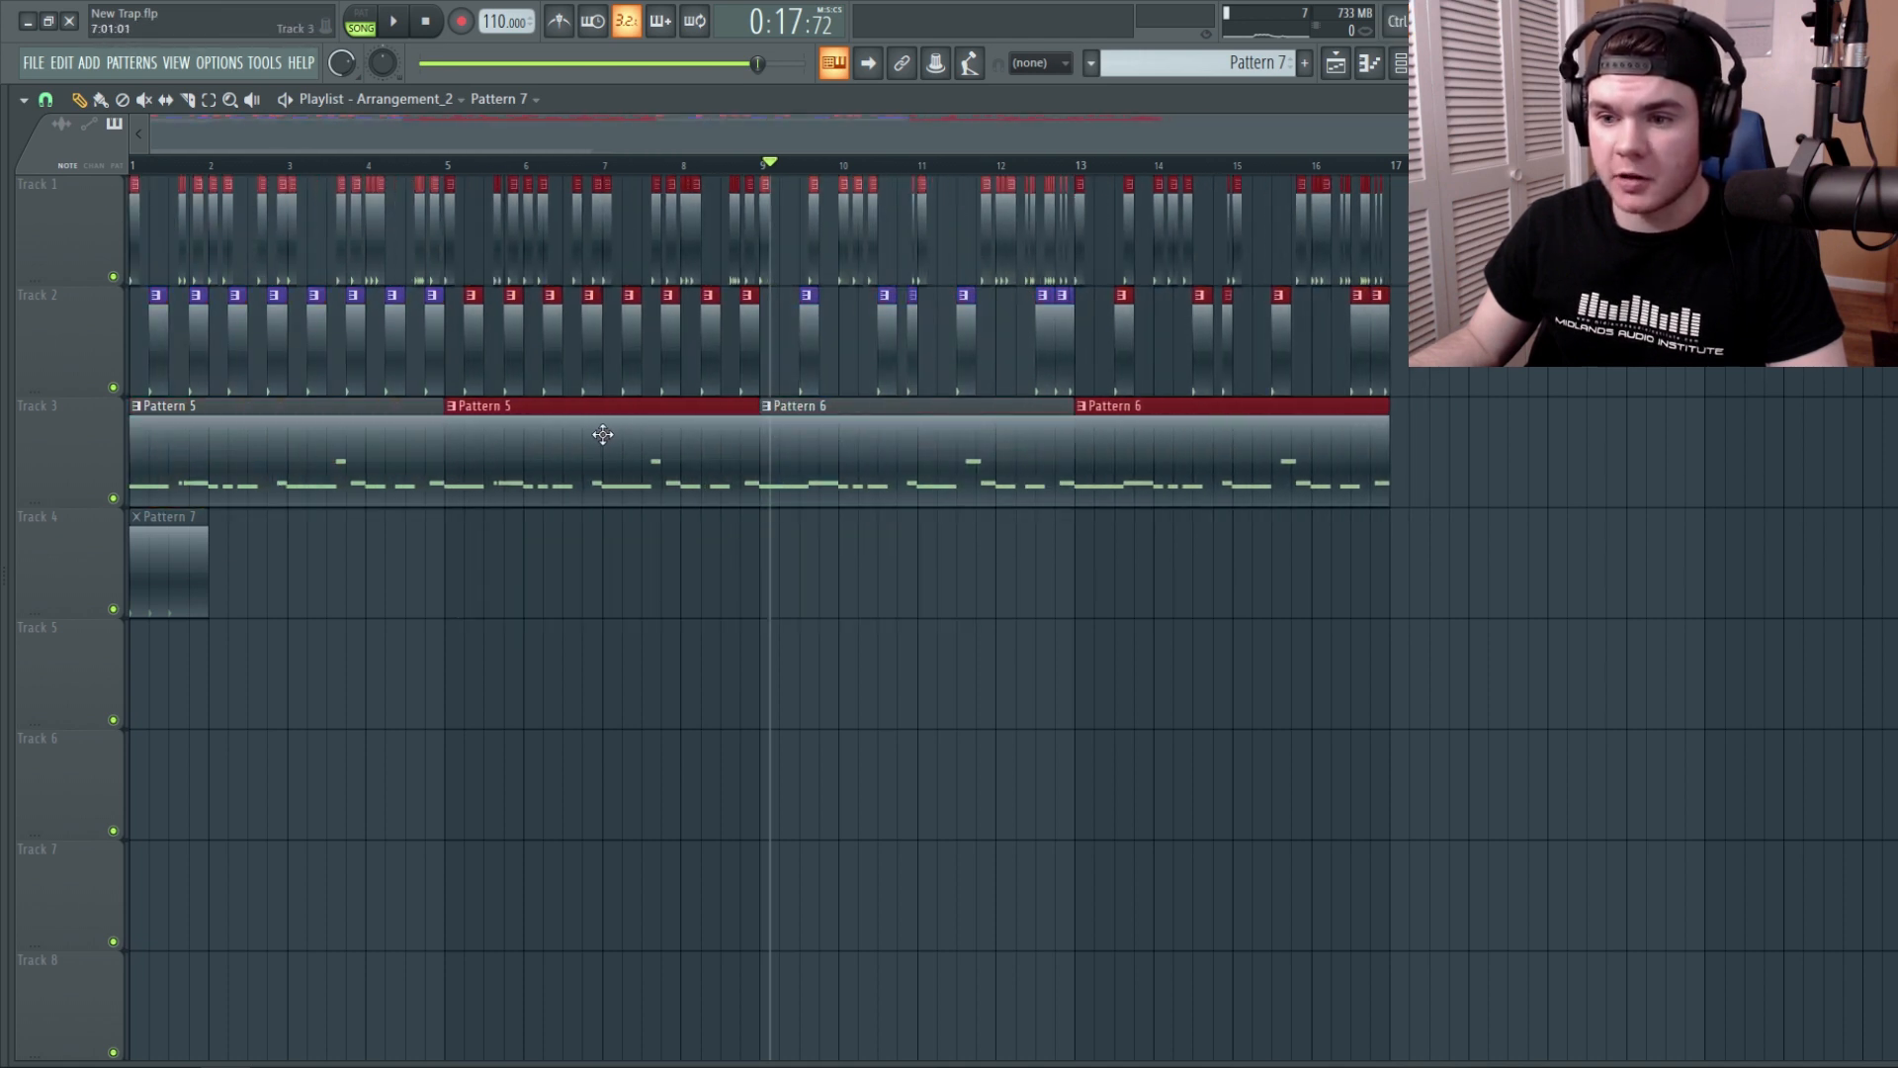
scroll(790, 593, down, 3)
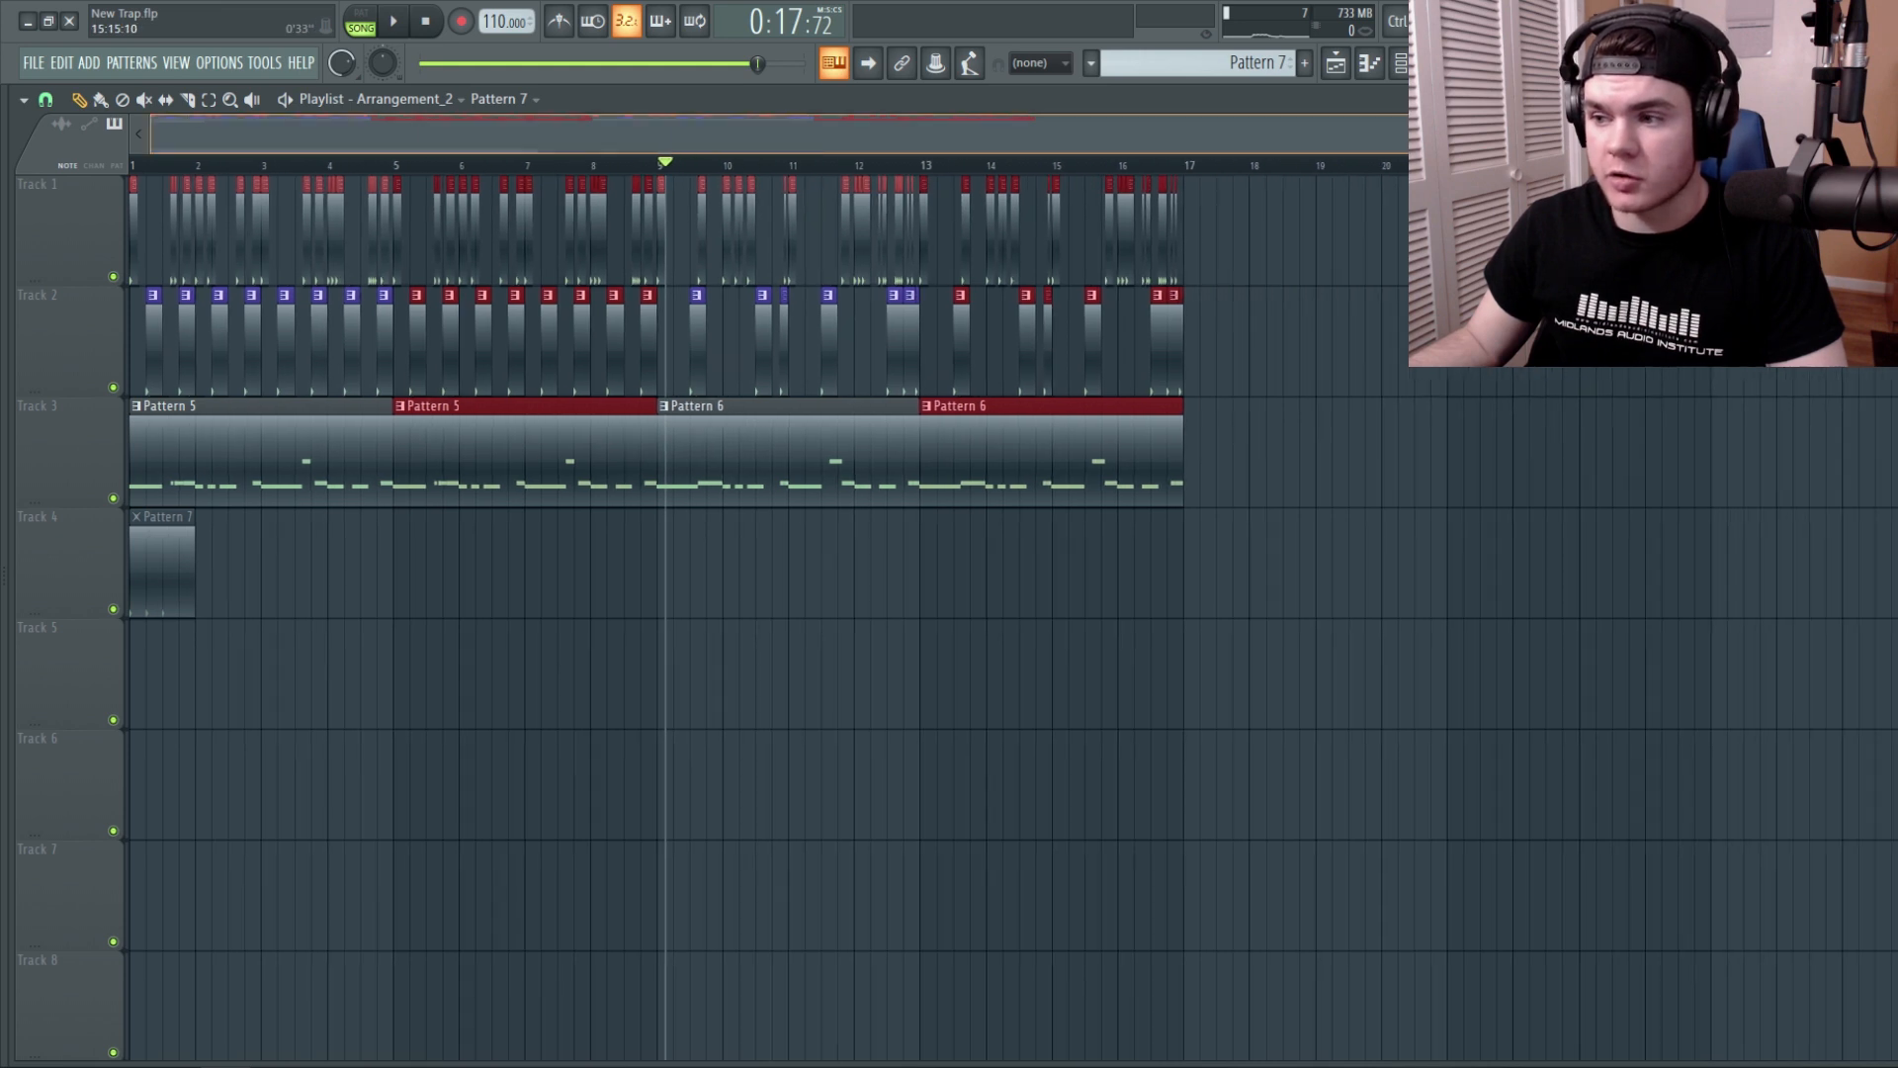
click(1527, 534)
right_click(1527, 533)
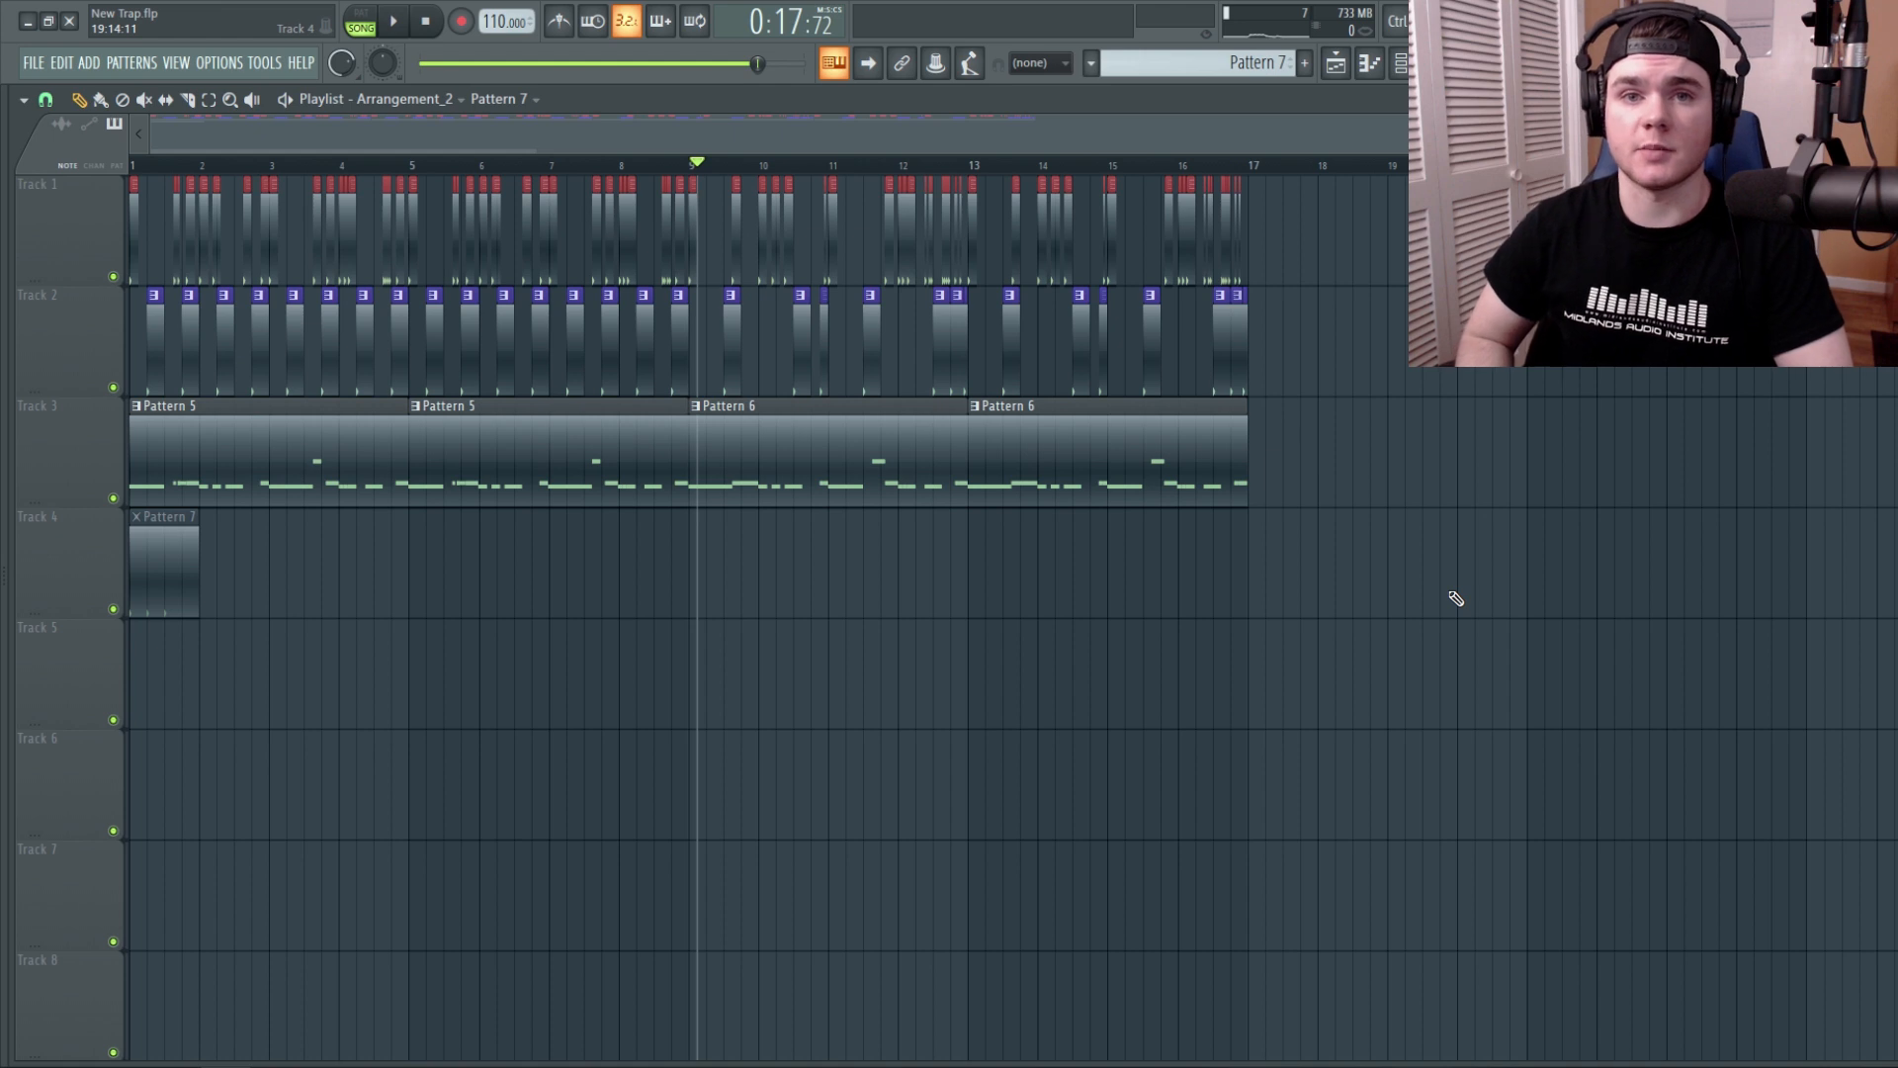
key(space)
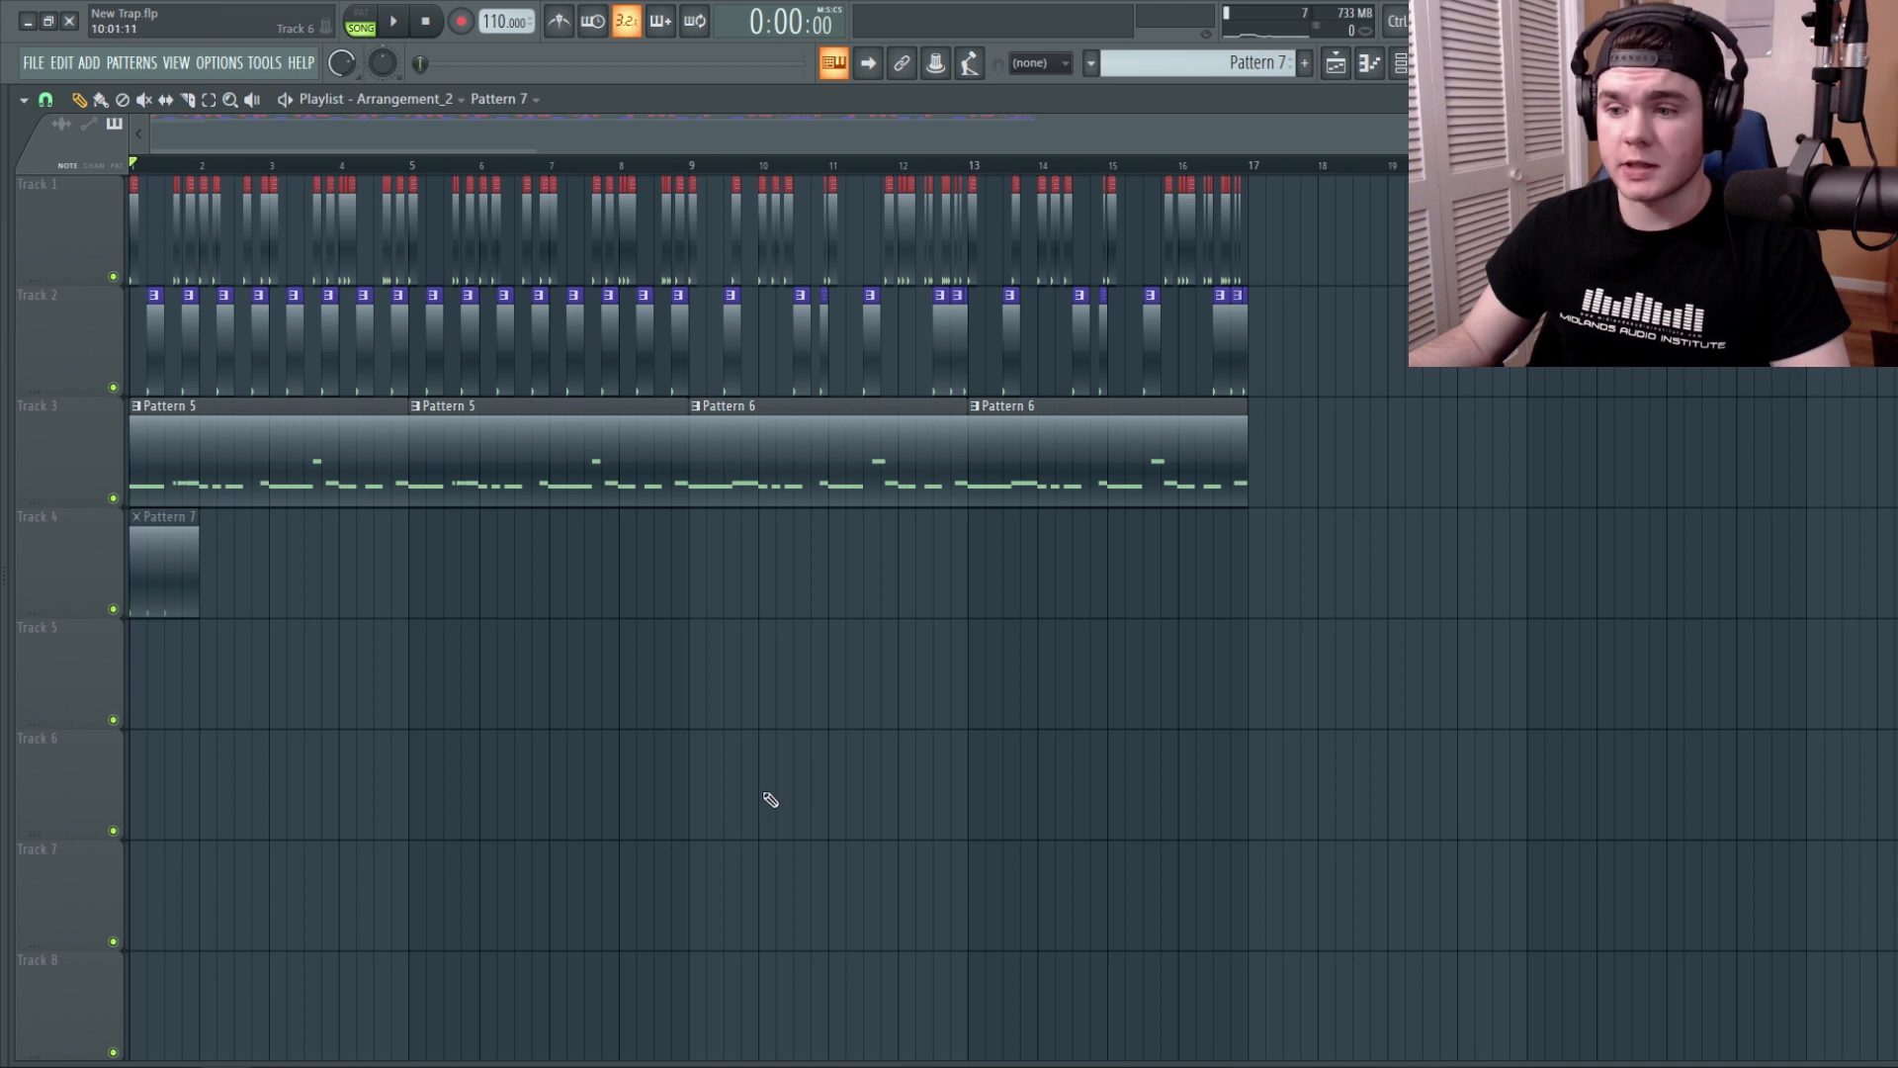
Open the Serum #4 channel with the LEAD - Poison preset and try out lead melody notes on it.
click(1403, 63)
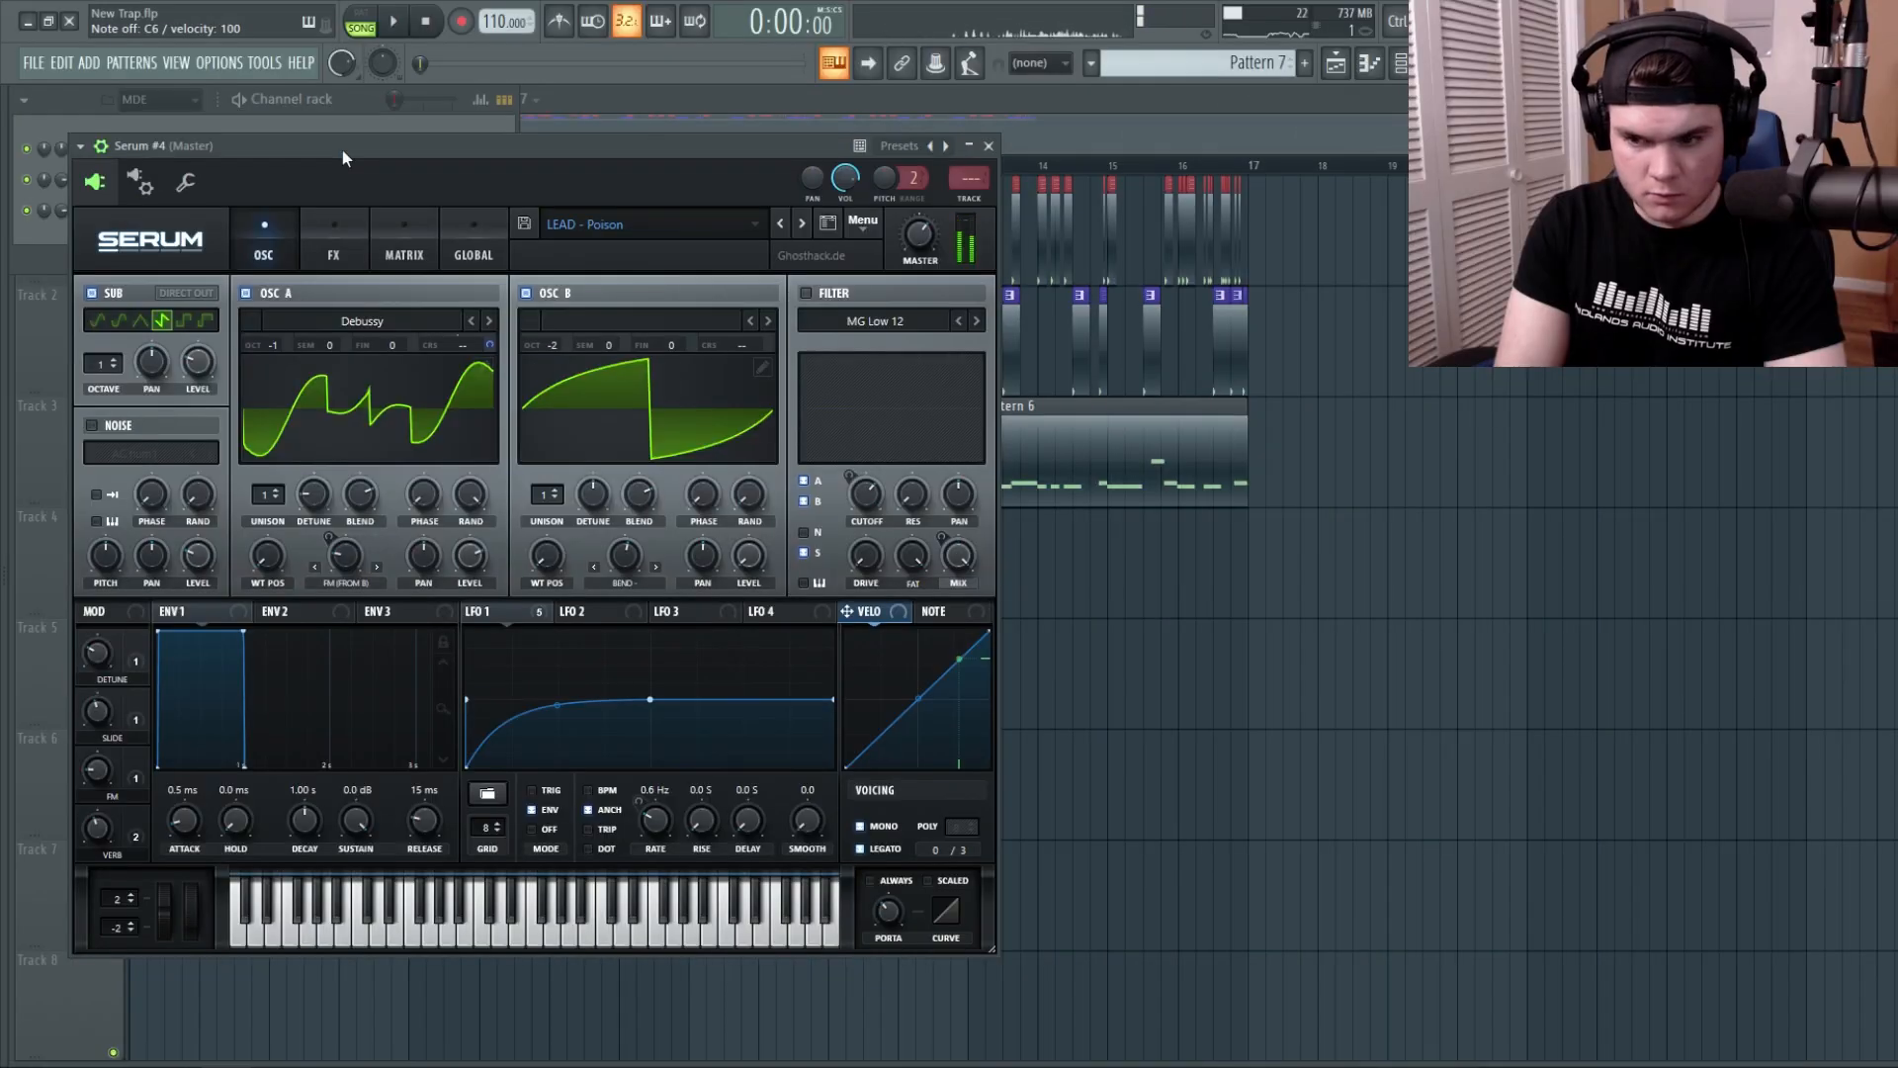
key(v)
key(b)
key(h)
key(l)
key(v)
key(comma)
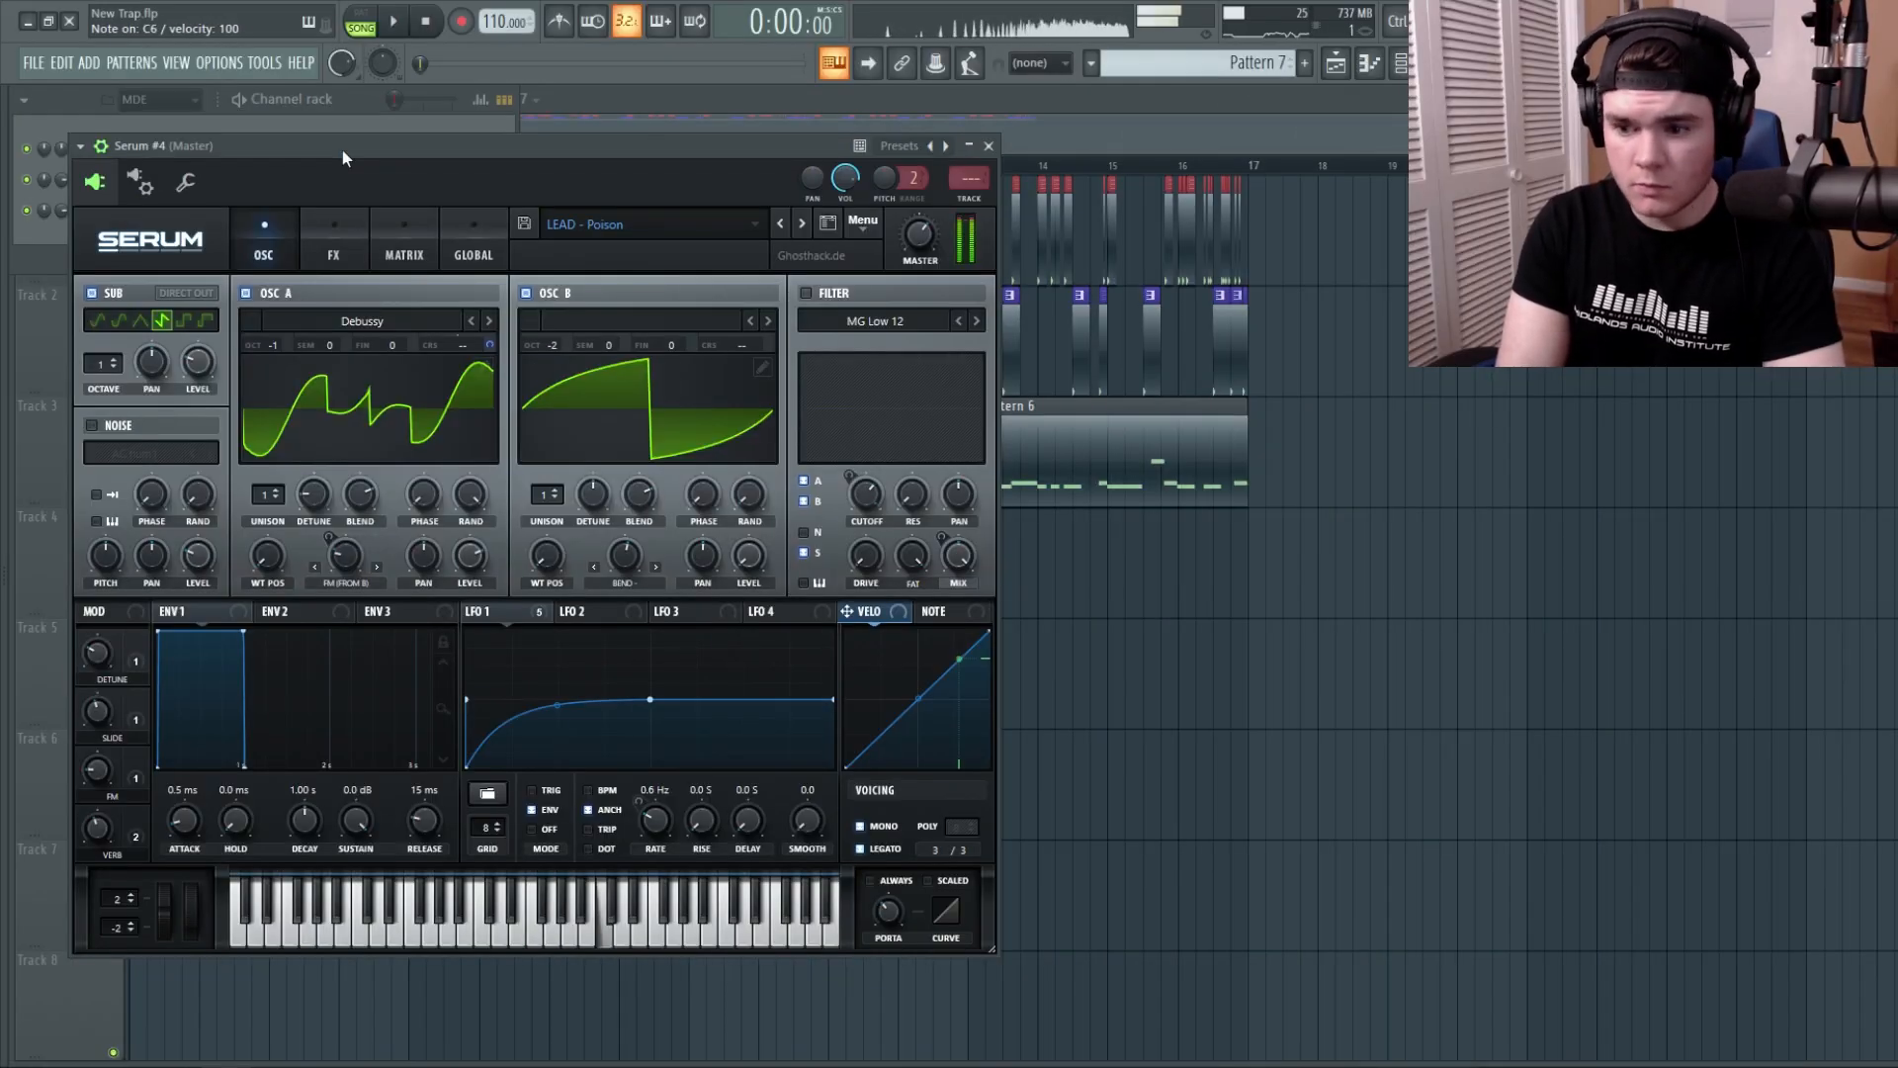
key(v)
key(b)
key(h)
key(v)
key(comma)
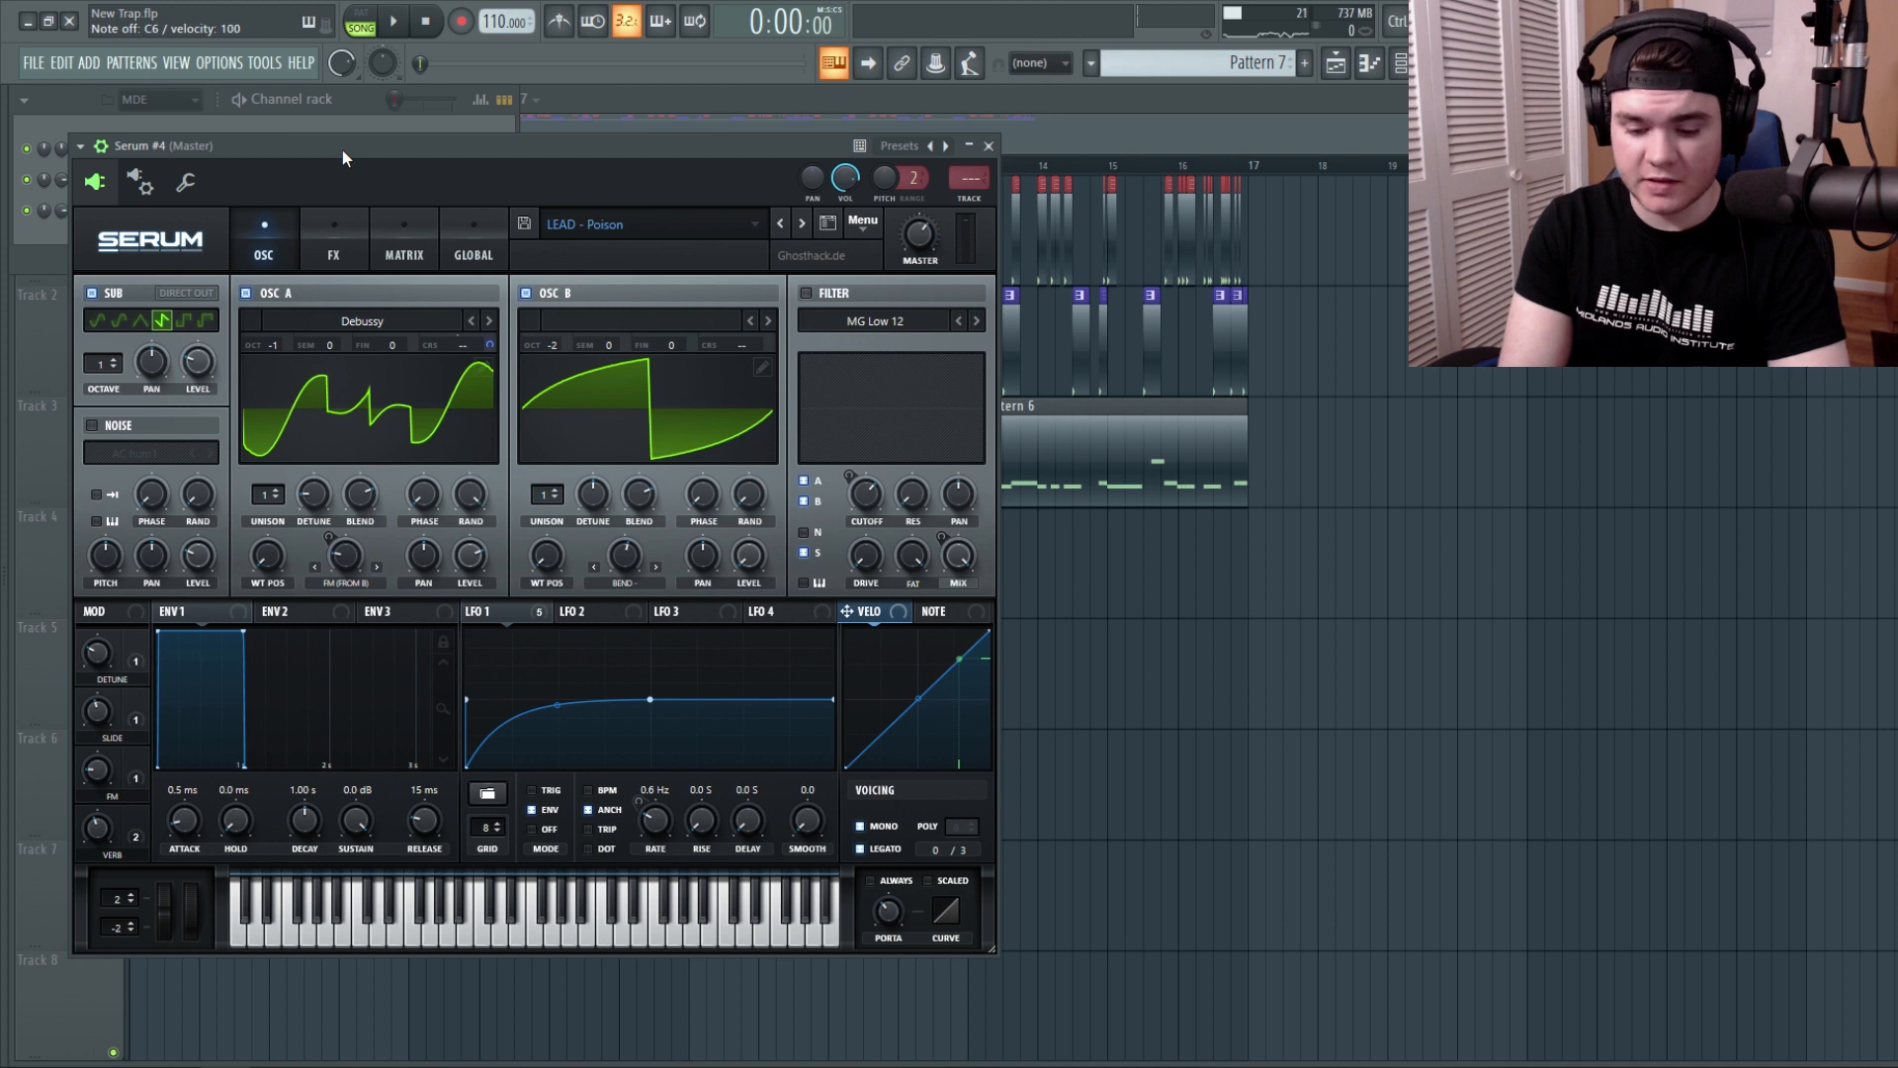
Play the song and improvise lead notes with Serum #4 over the drums and bass.
key(space)
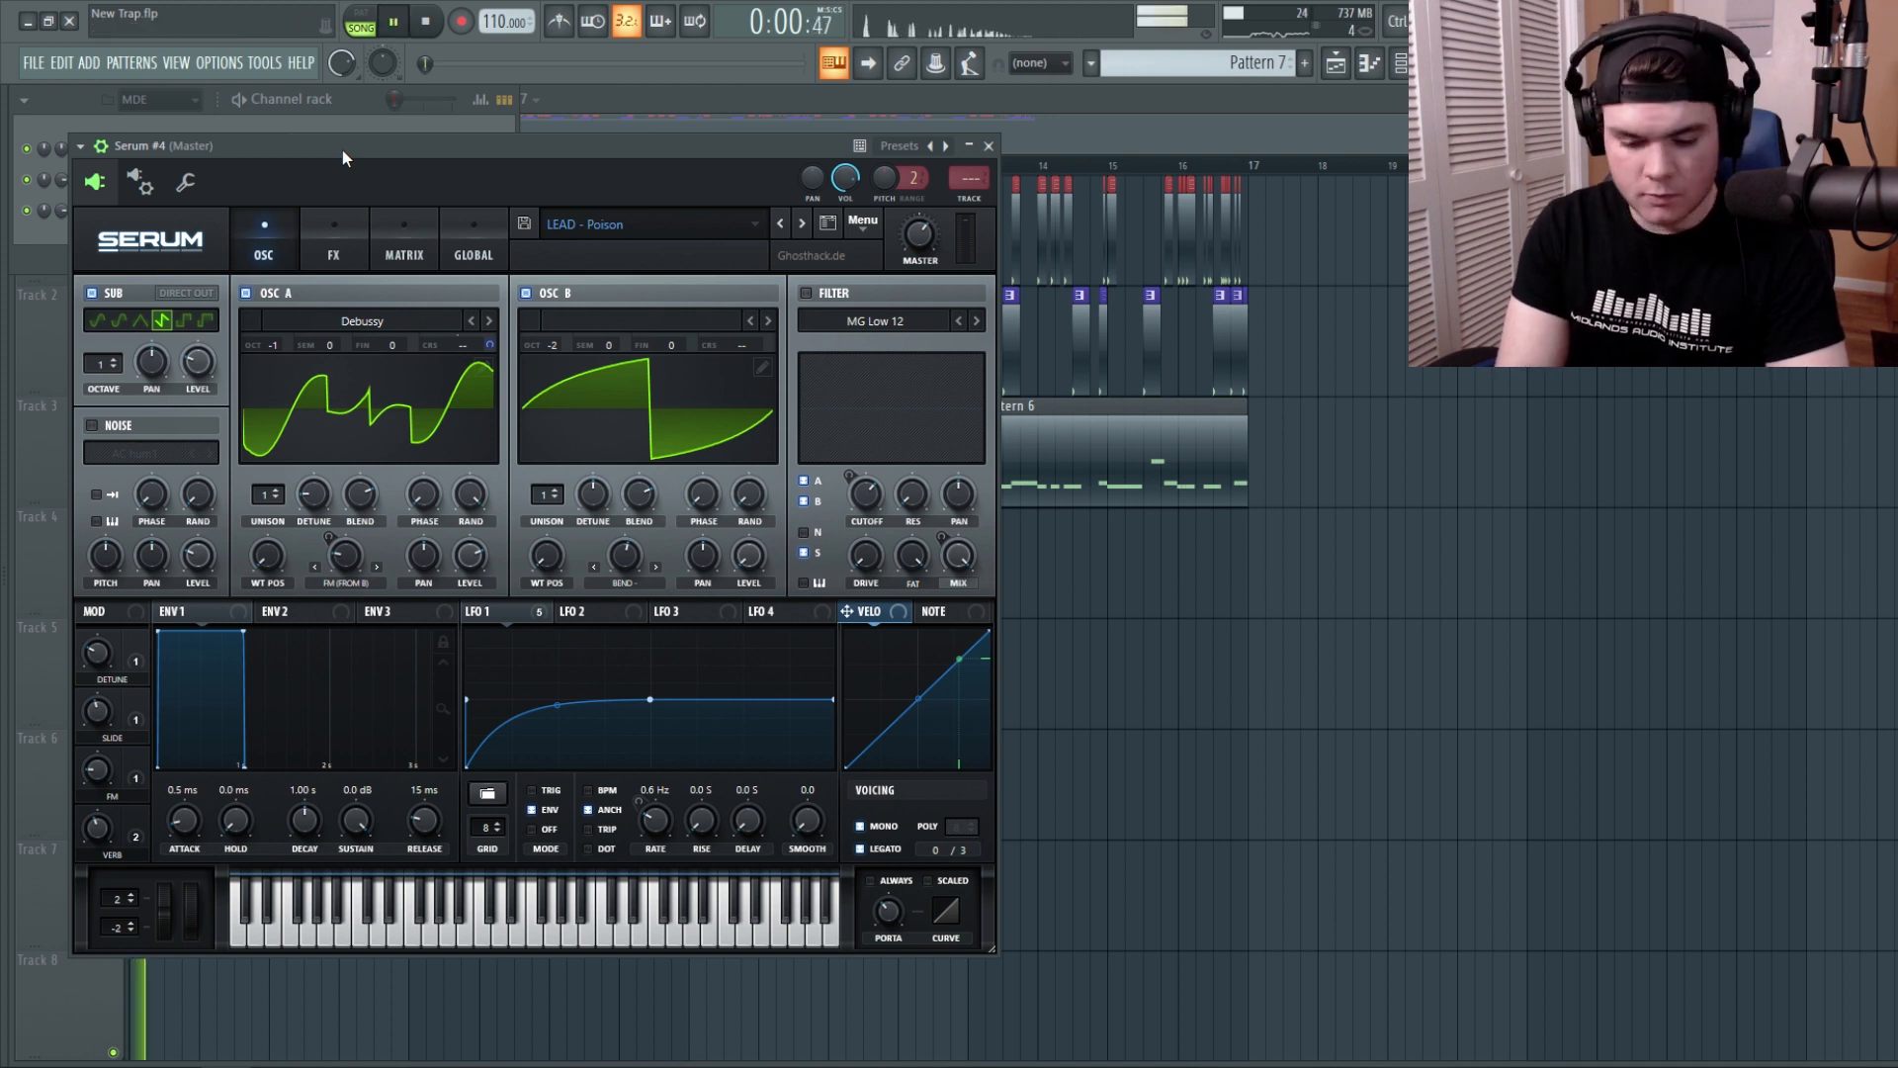
key(comma)
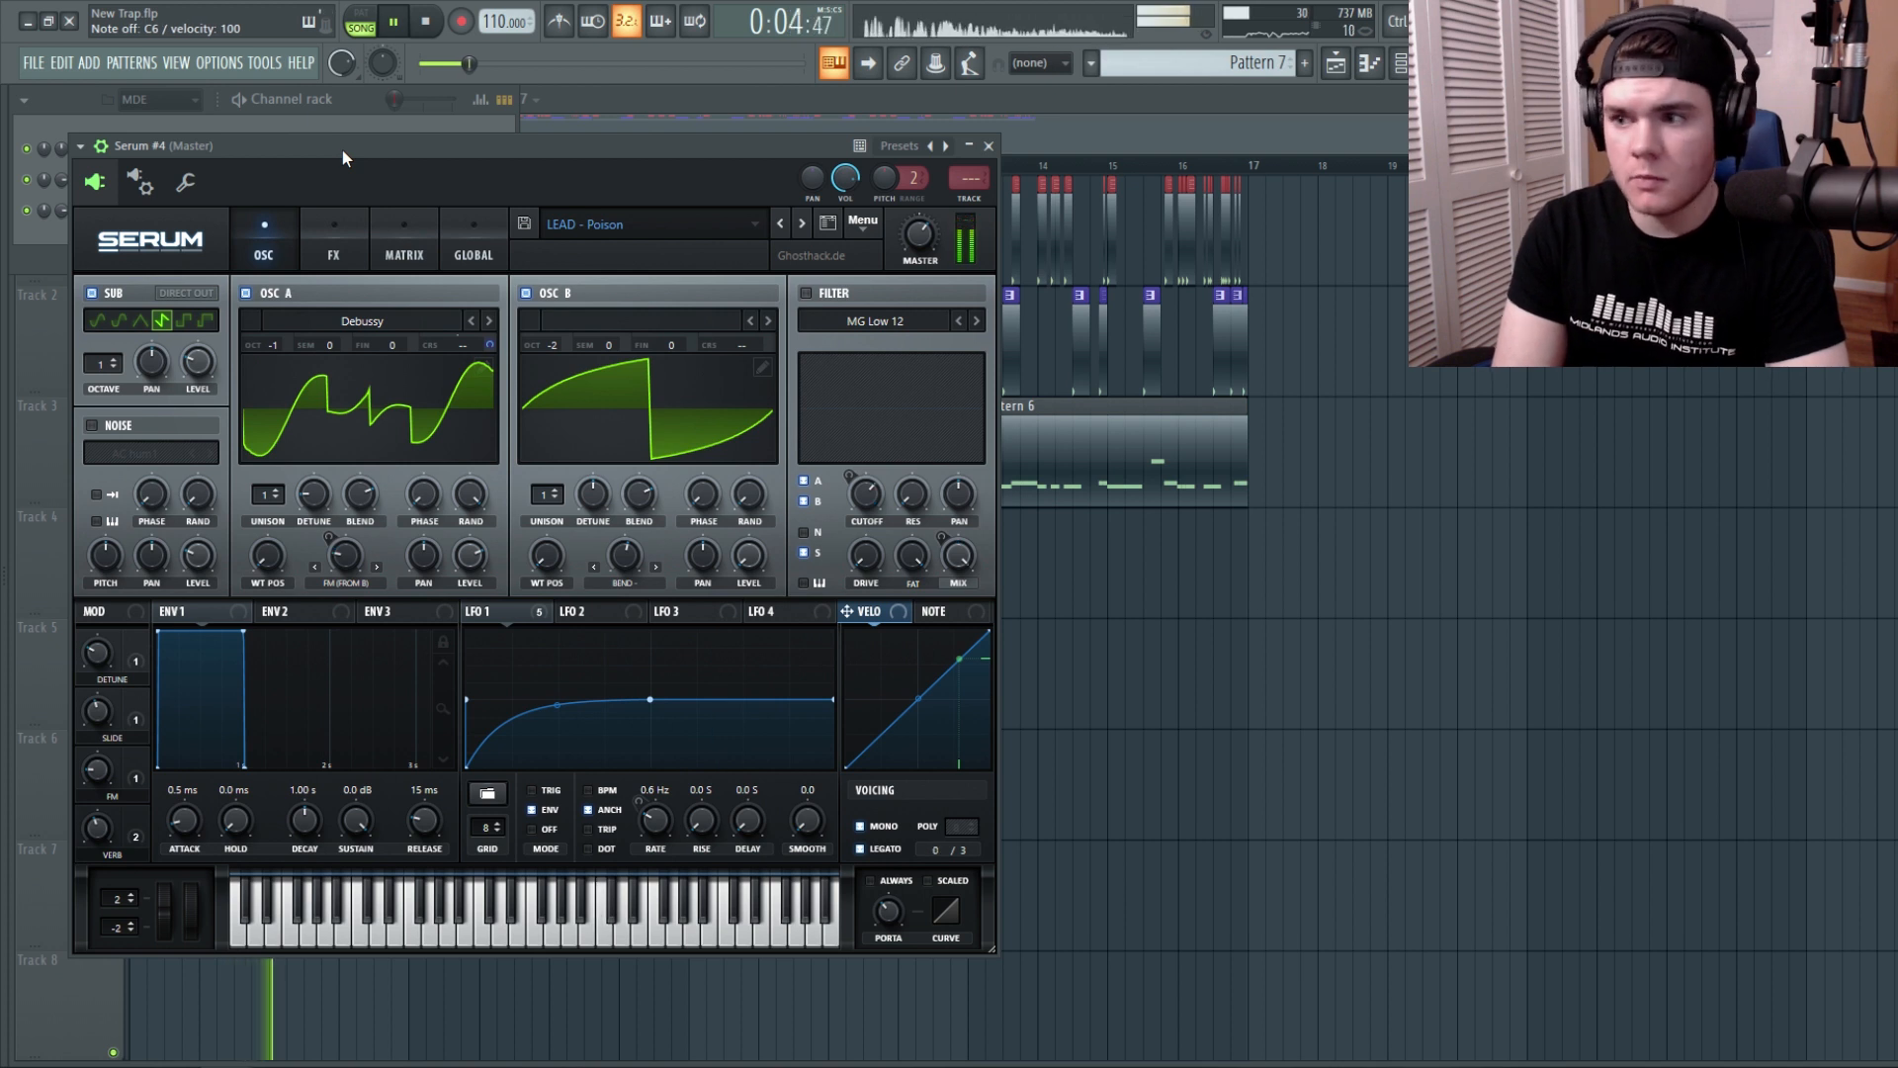
key(v)
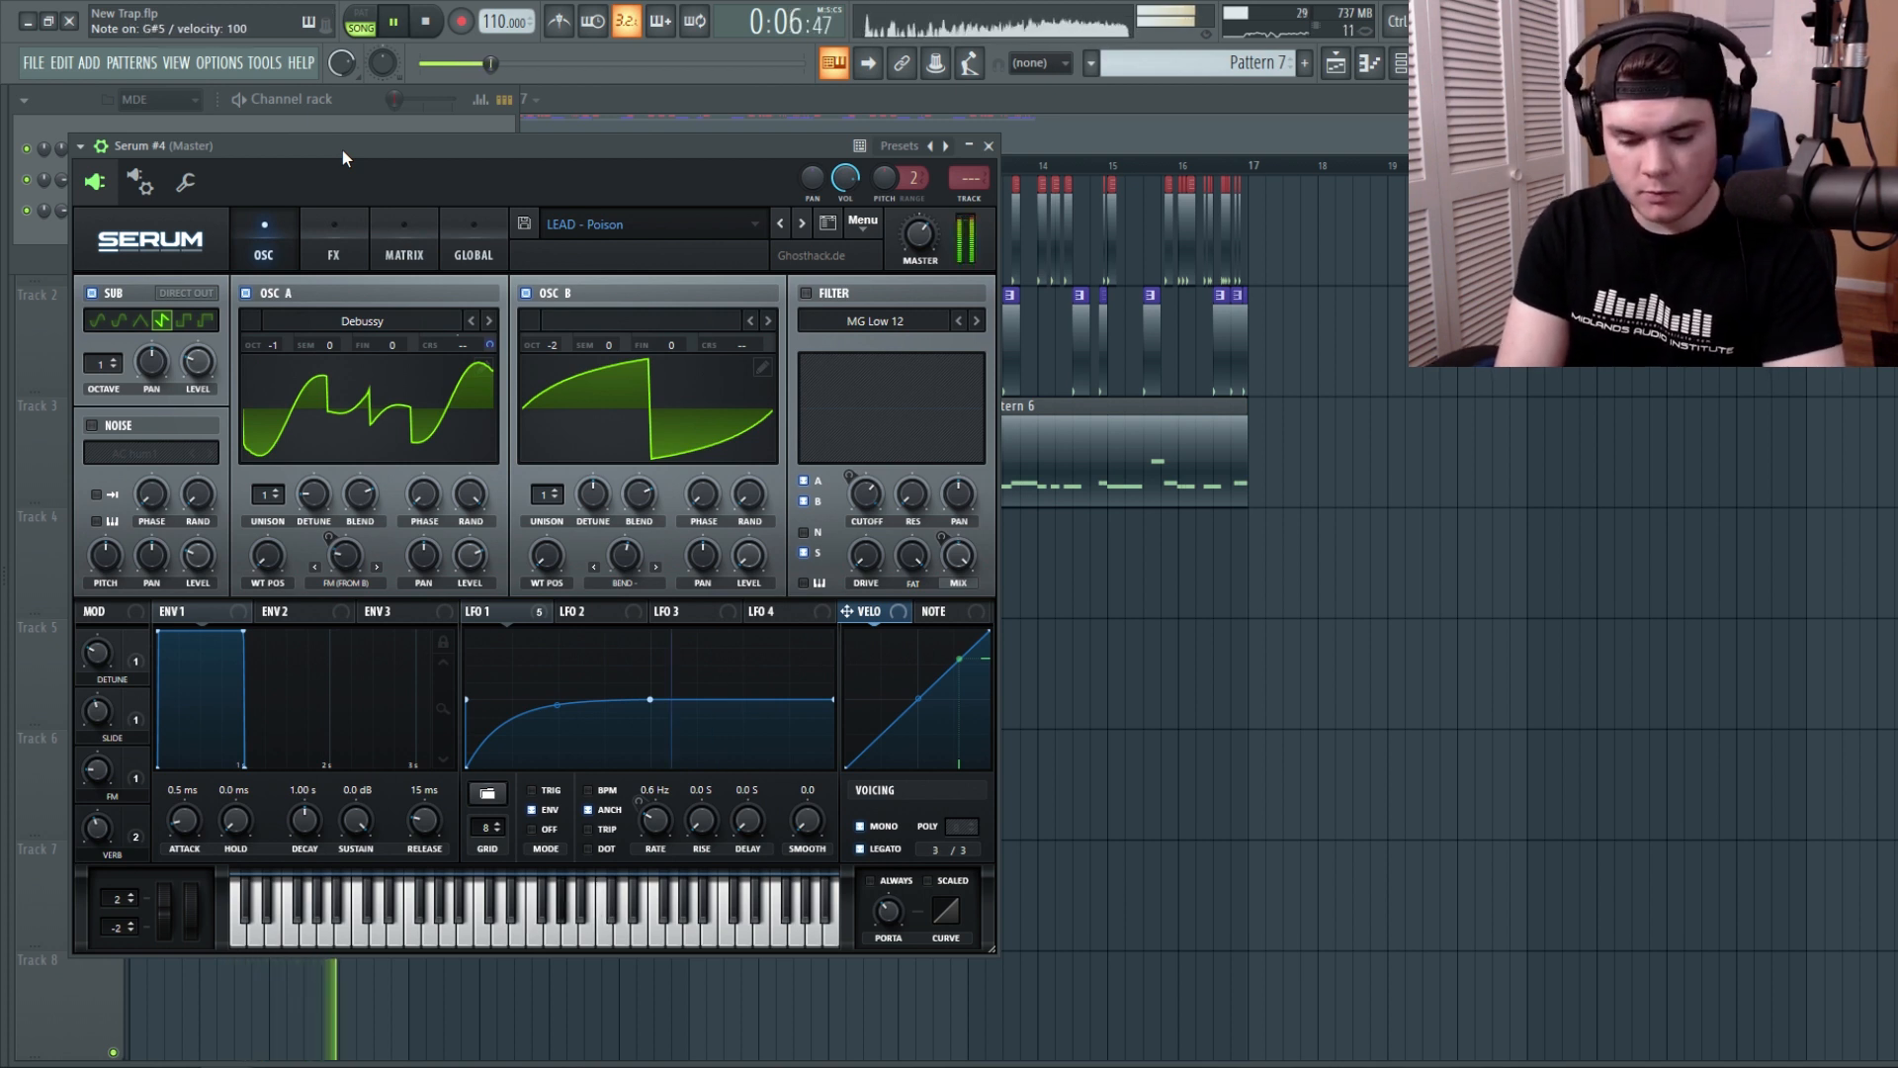
key(semicolon)
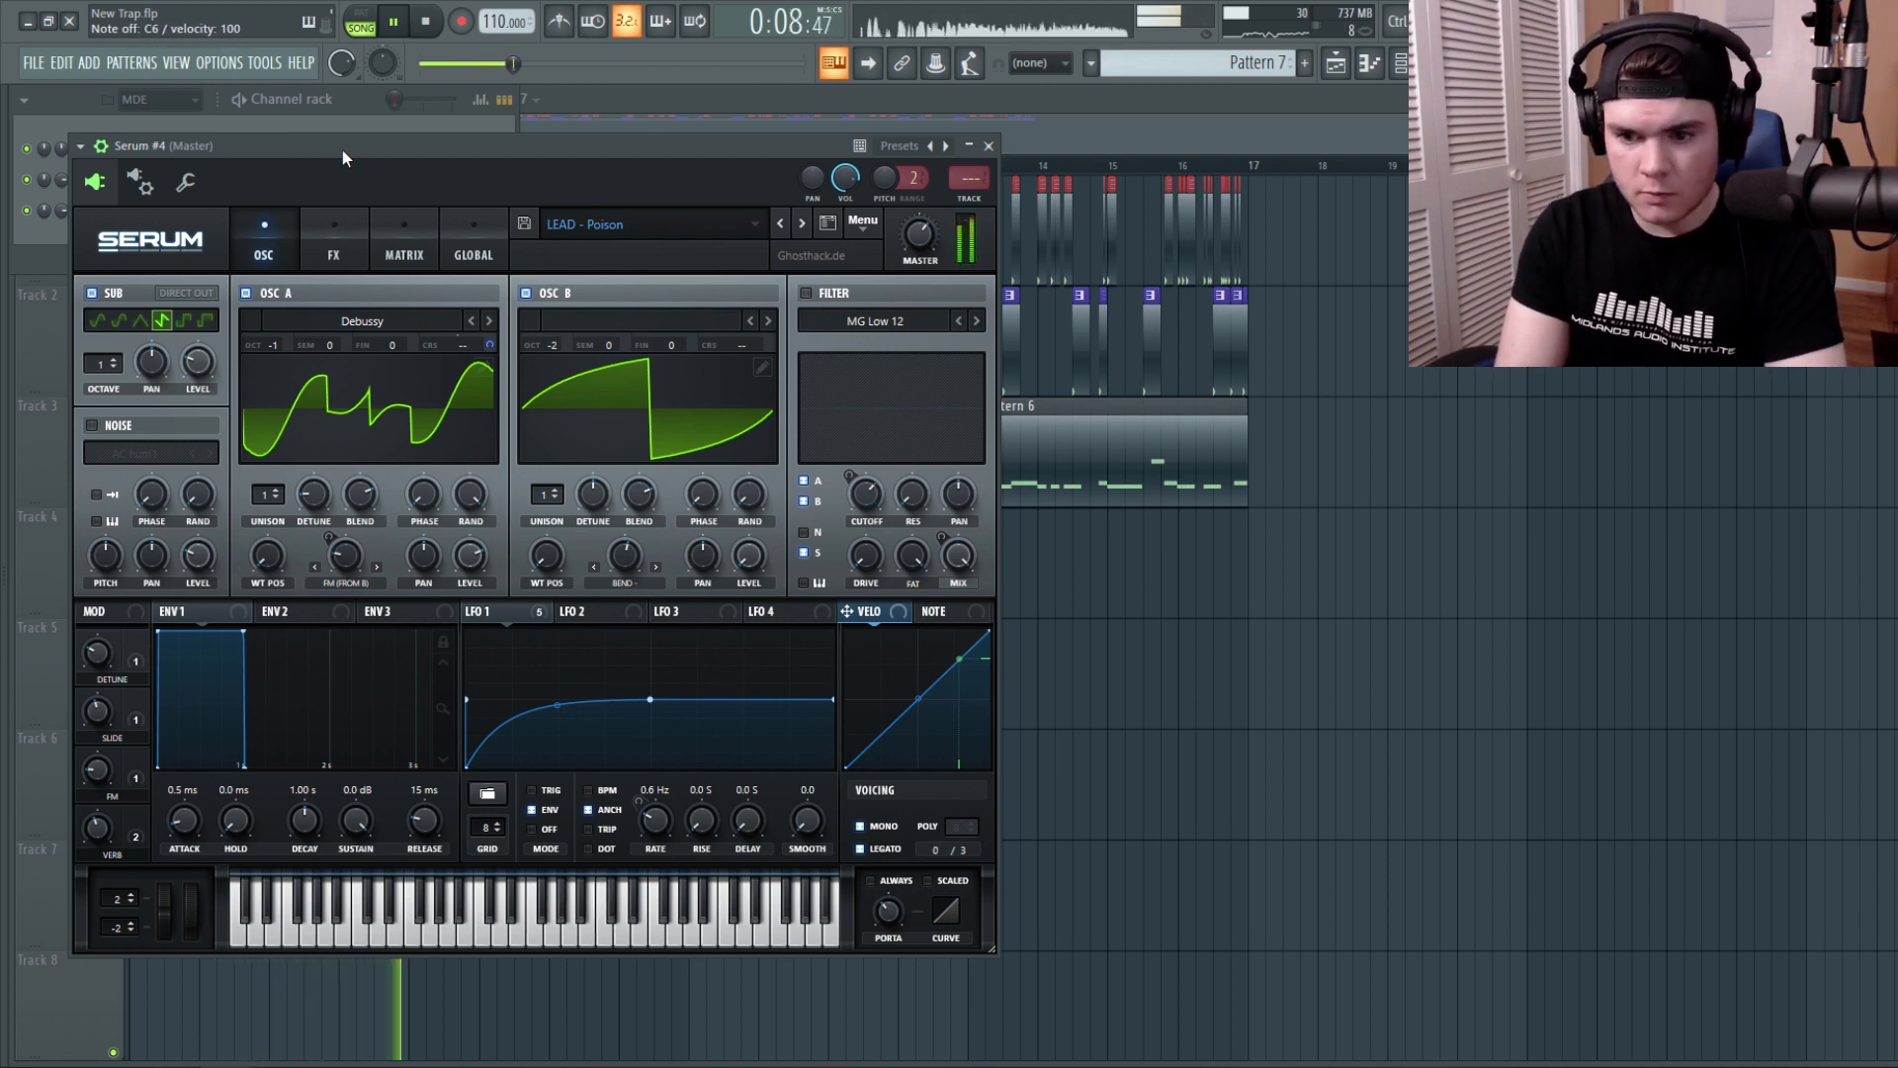
key(space)
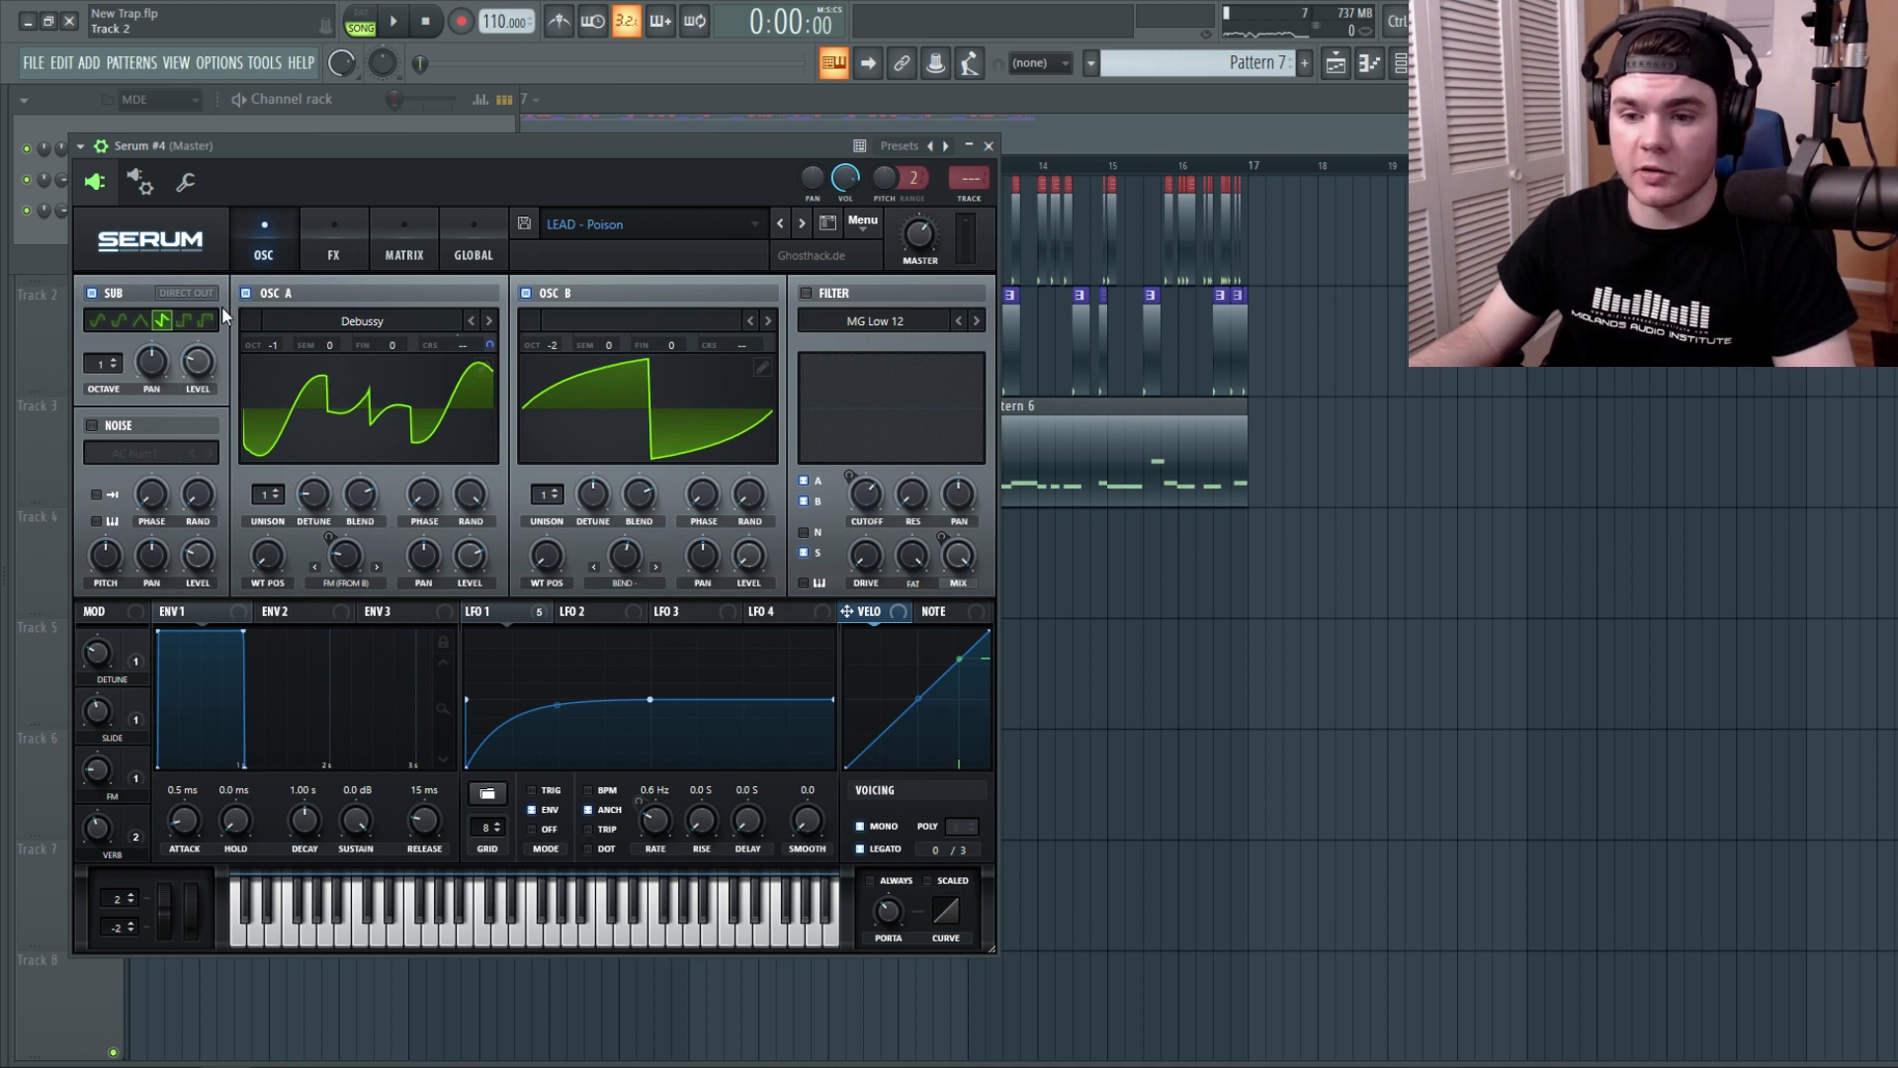
Examine Serum's LFO 1 modulation and its effects chain from distortion to reverb, and audition the lead sound.
click(525, 620)
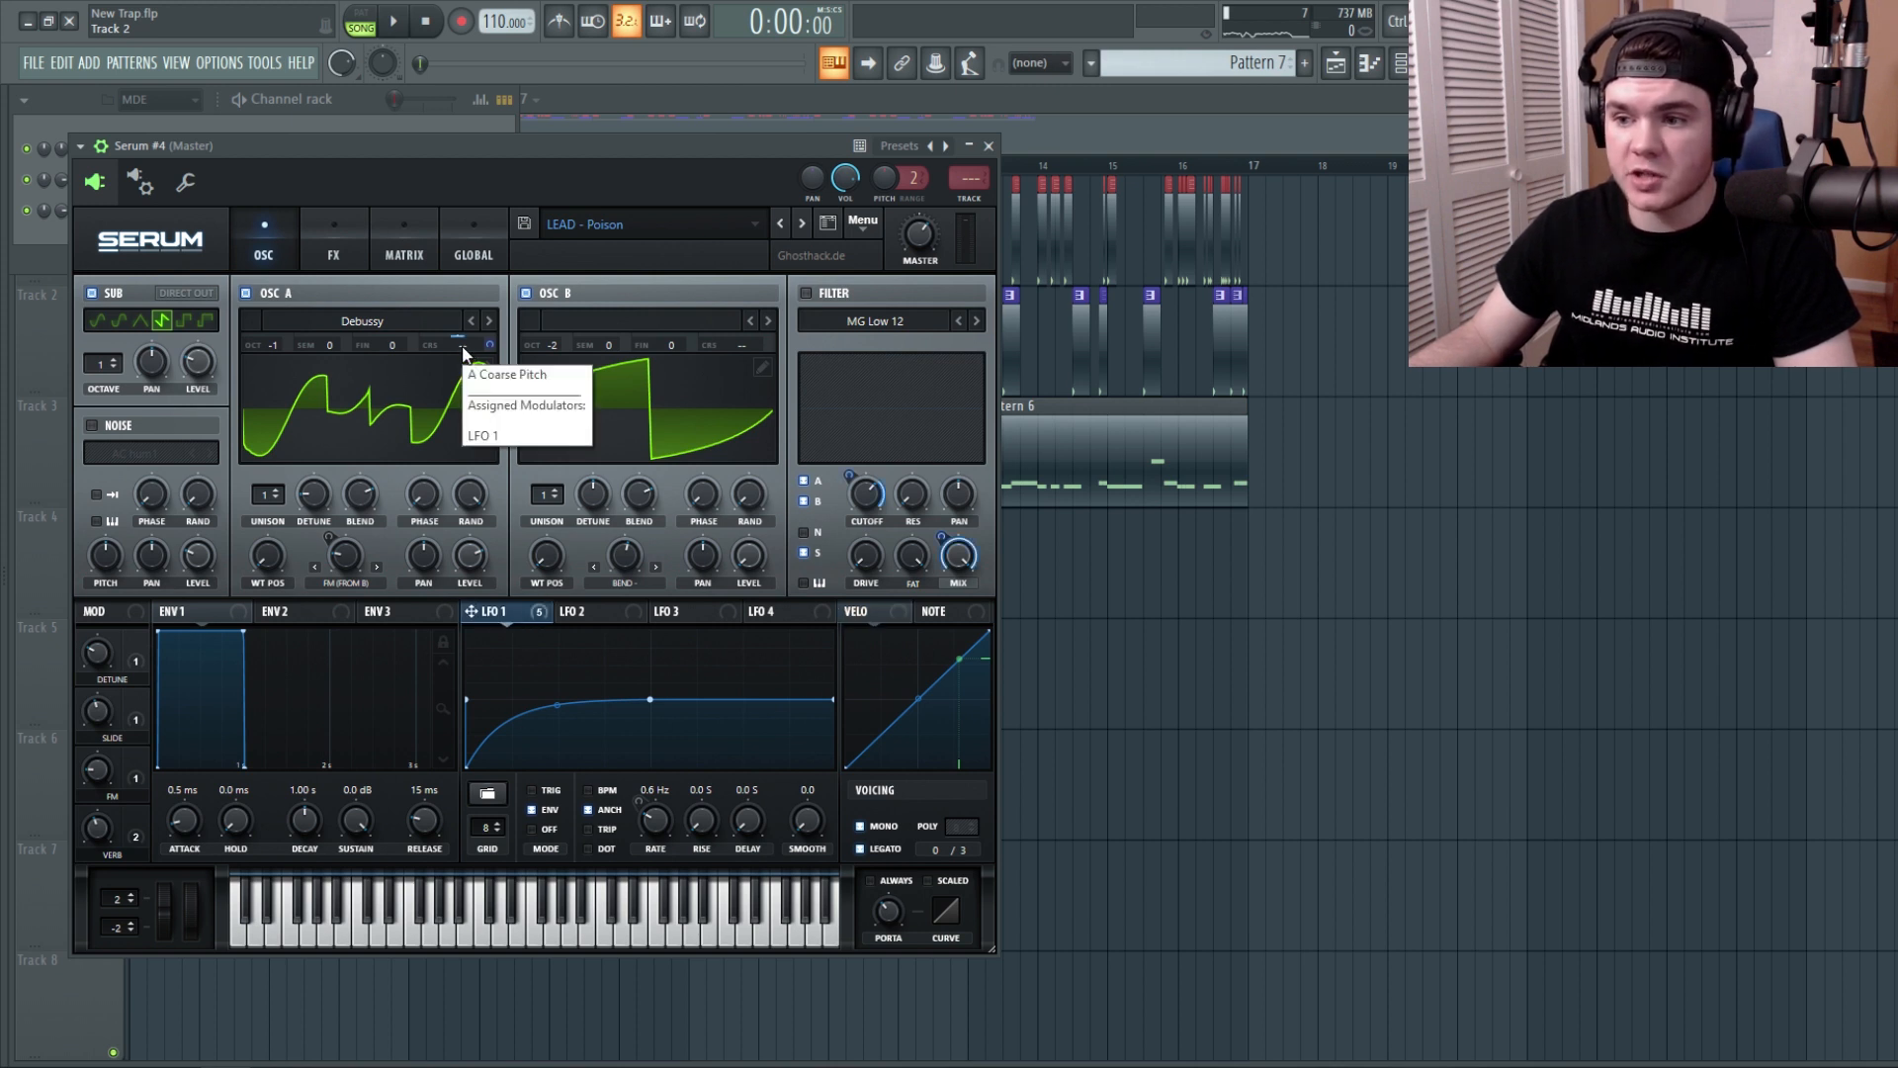
click(333, 242)
drag(993, 307, 985, 347)
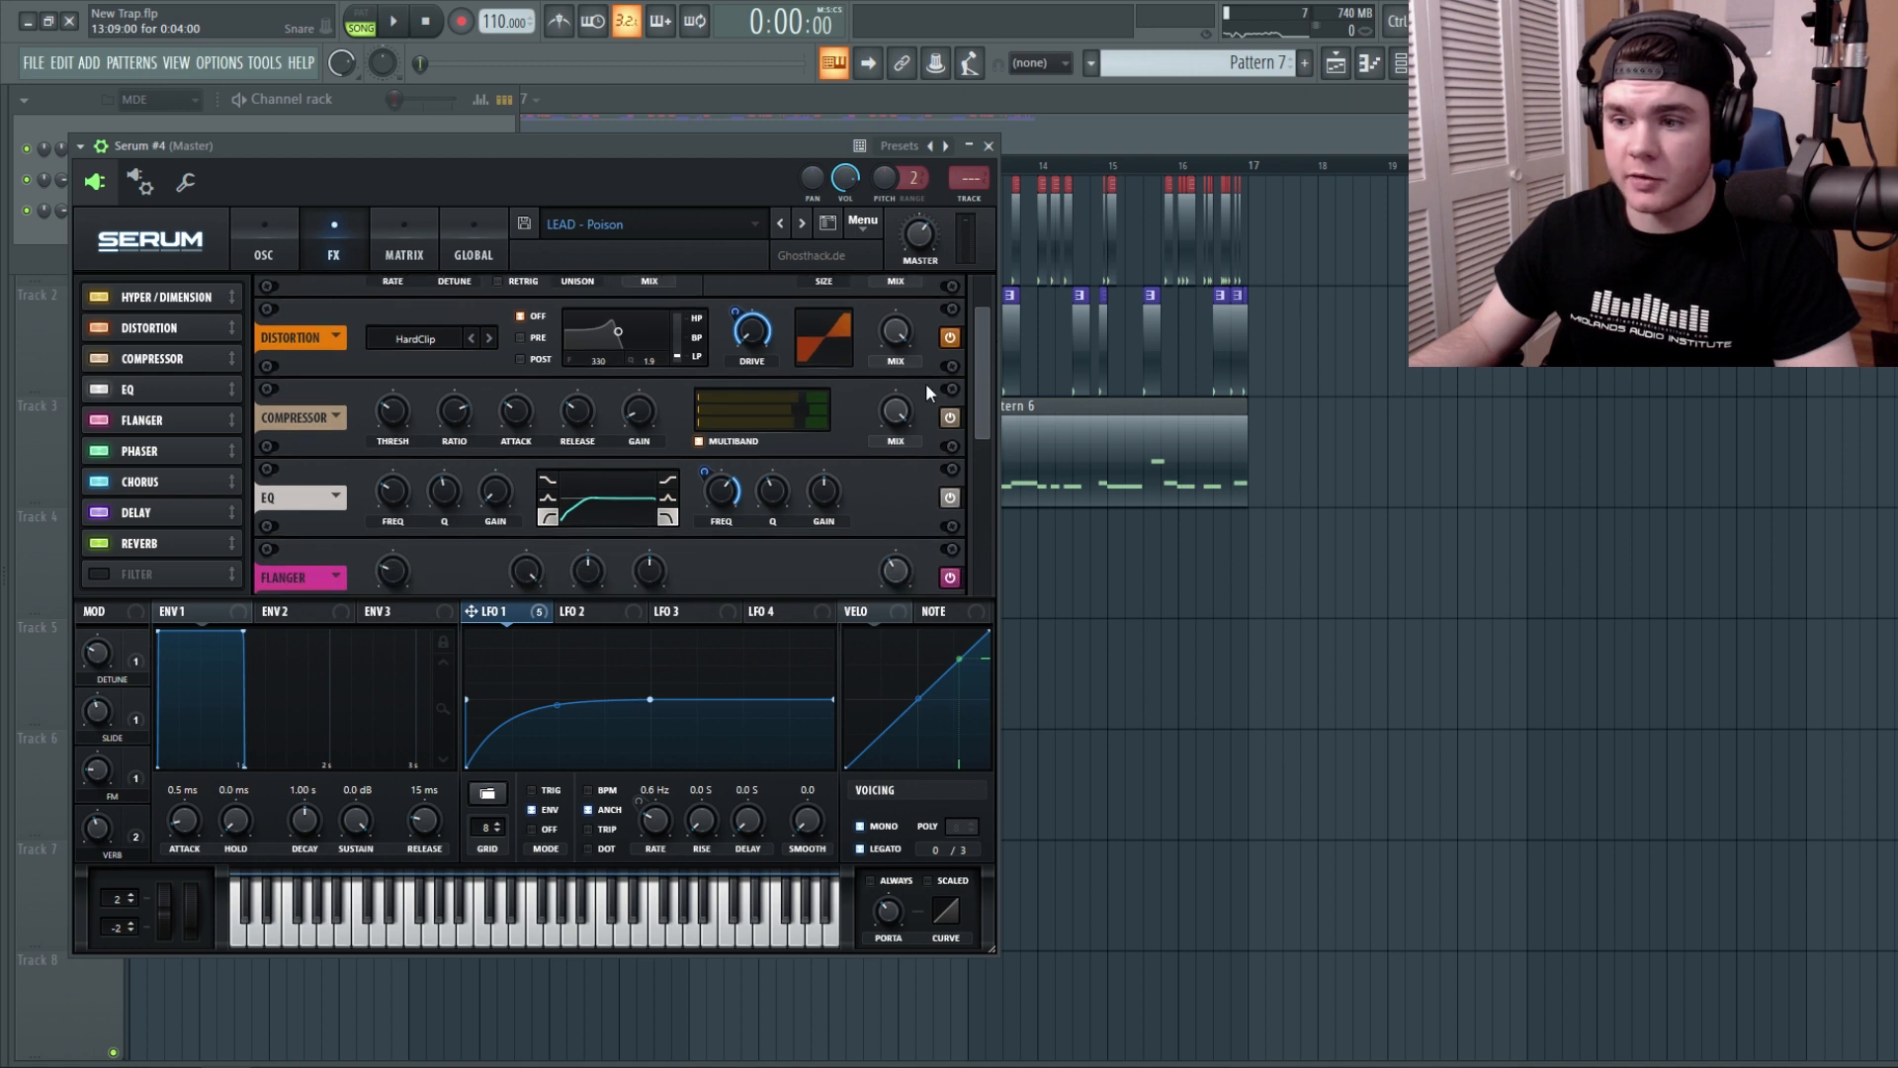
drag(983, 363, 978, 461)
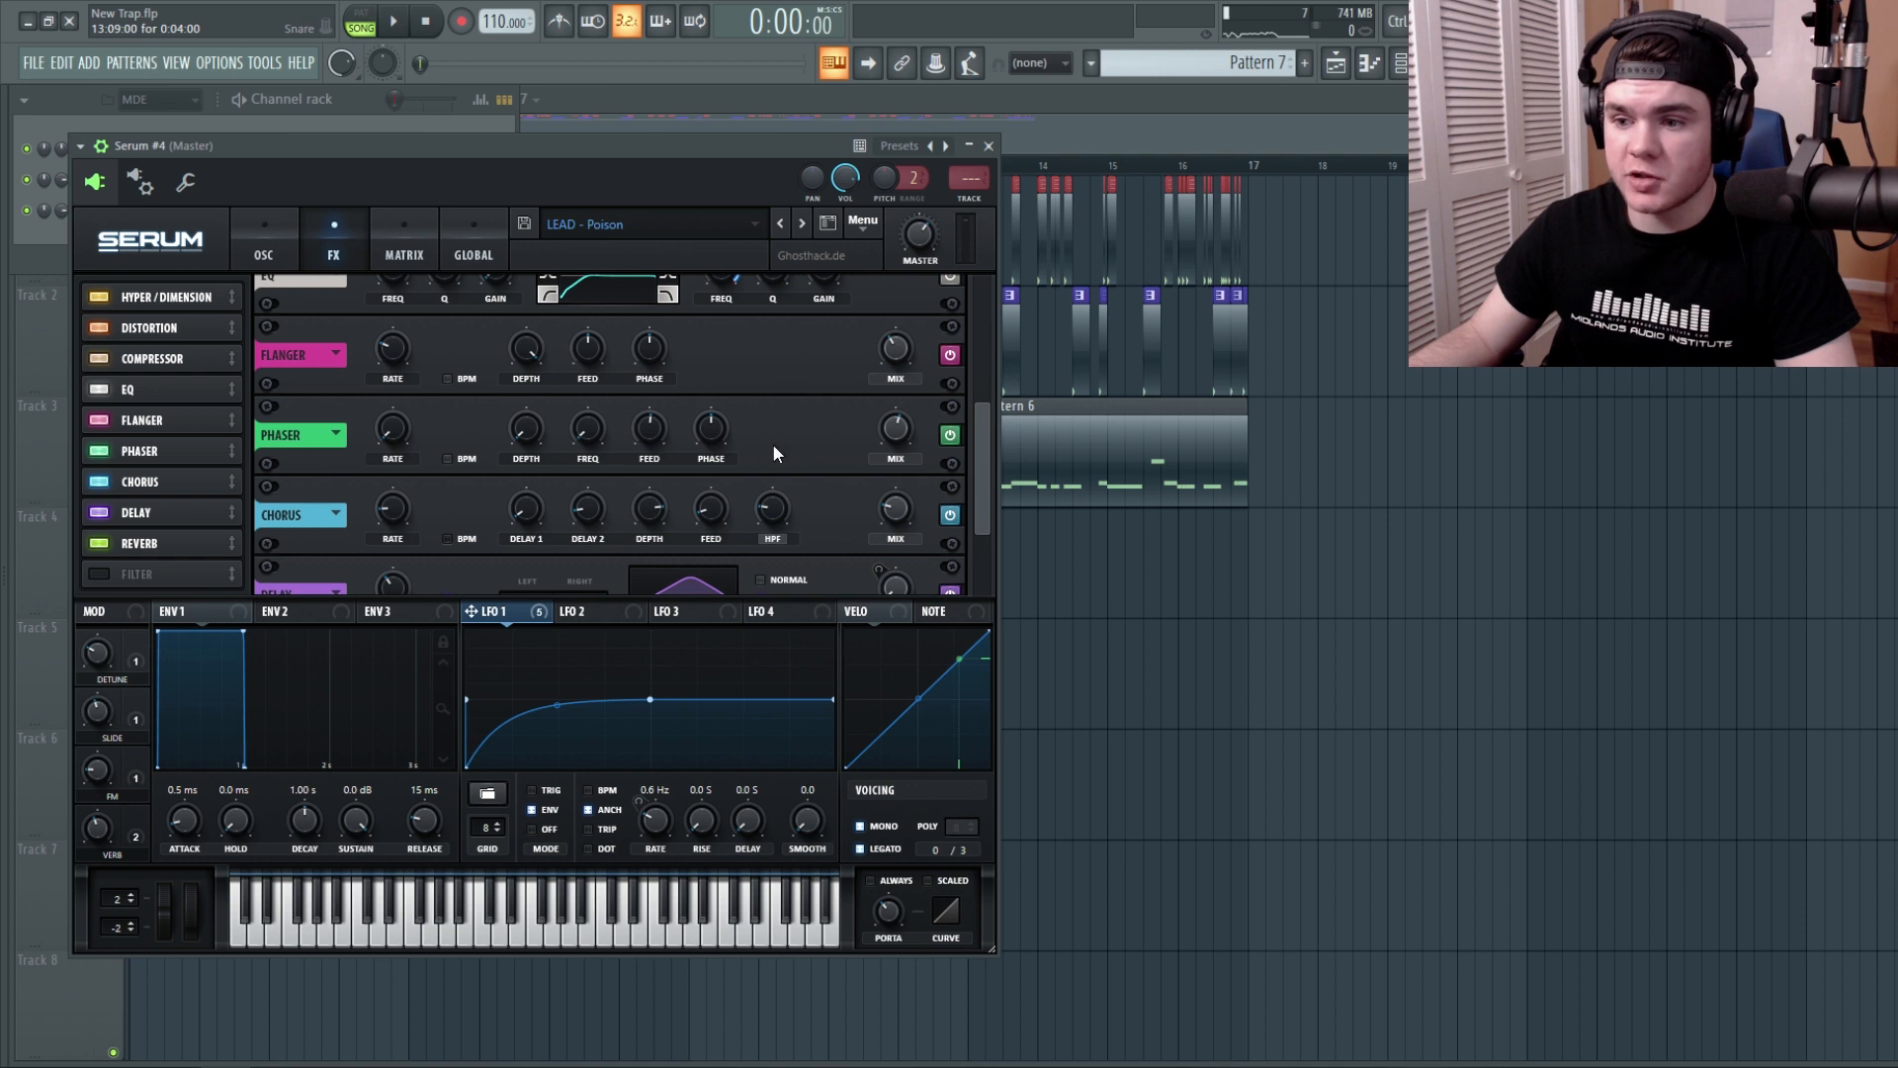
drag(981, 447, 979, 537)
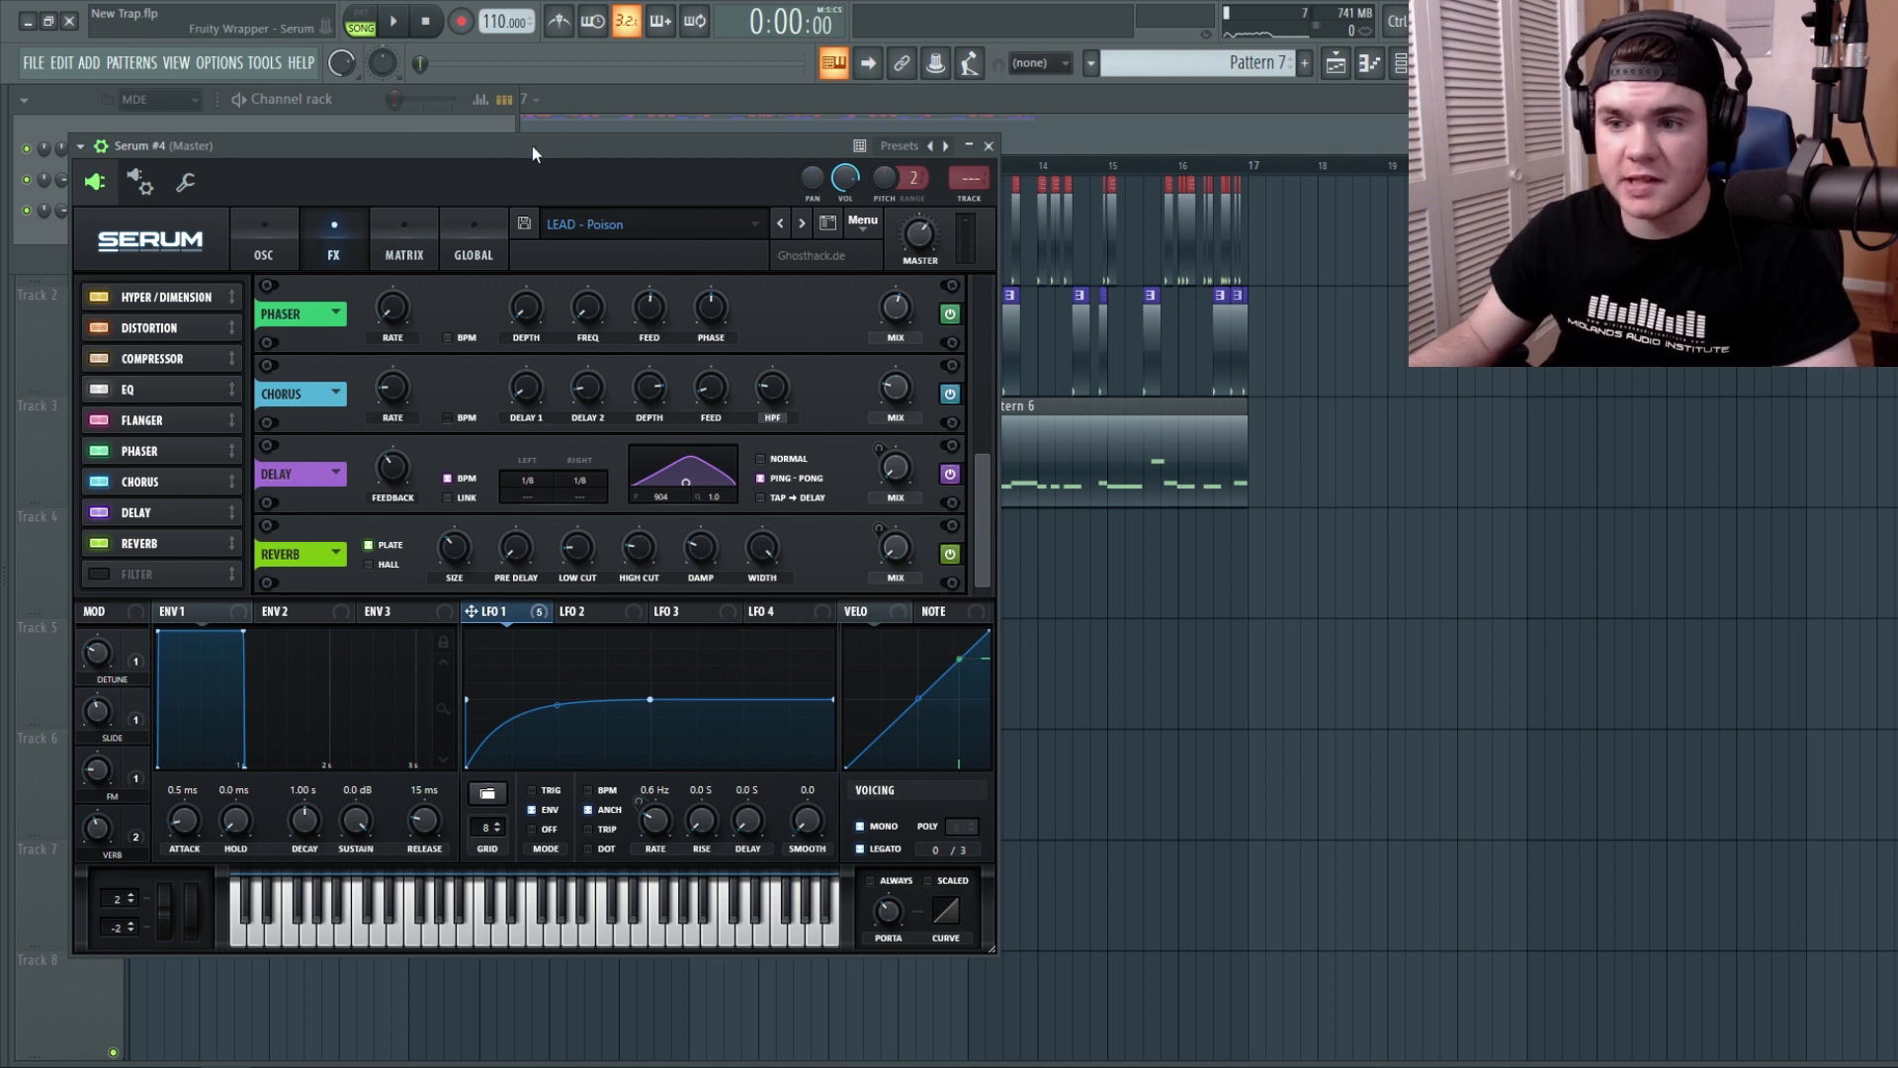
key(q)
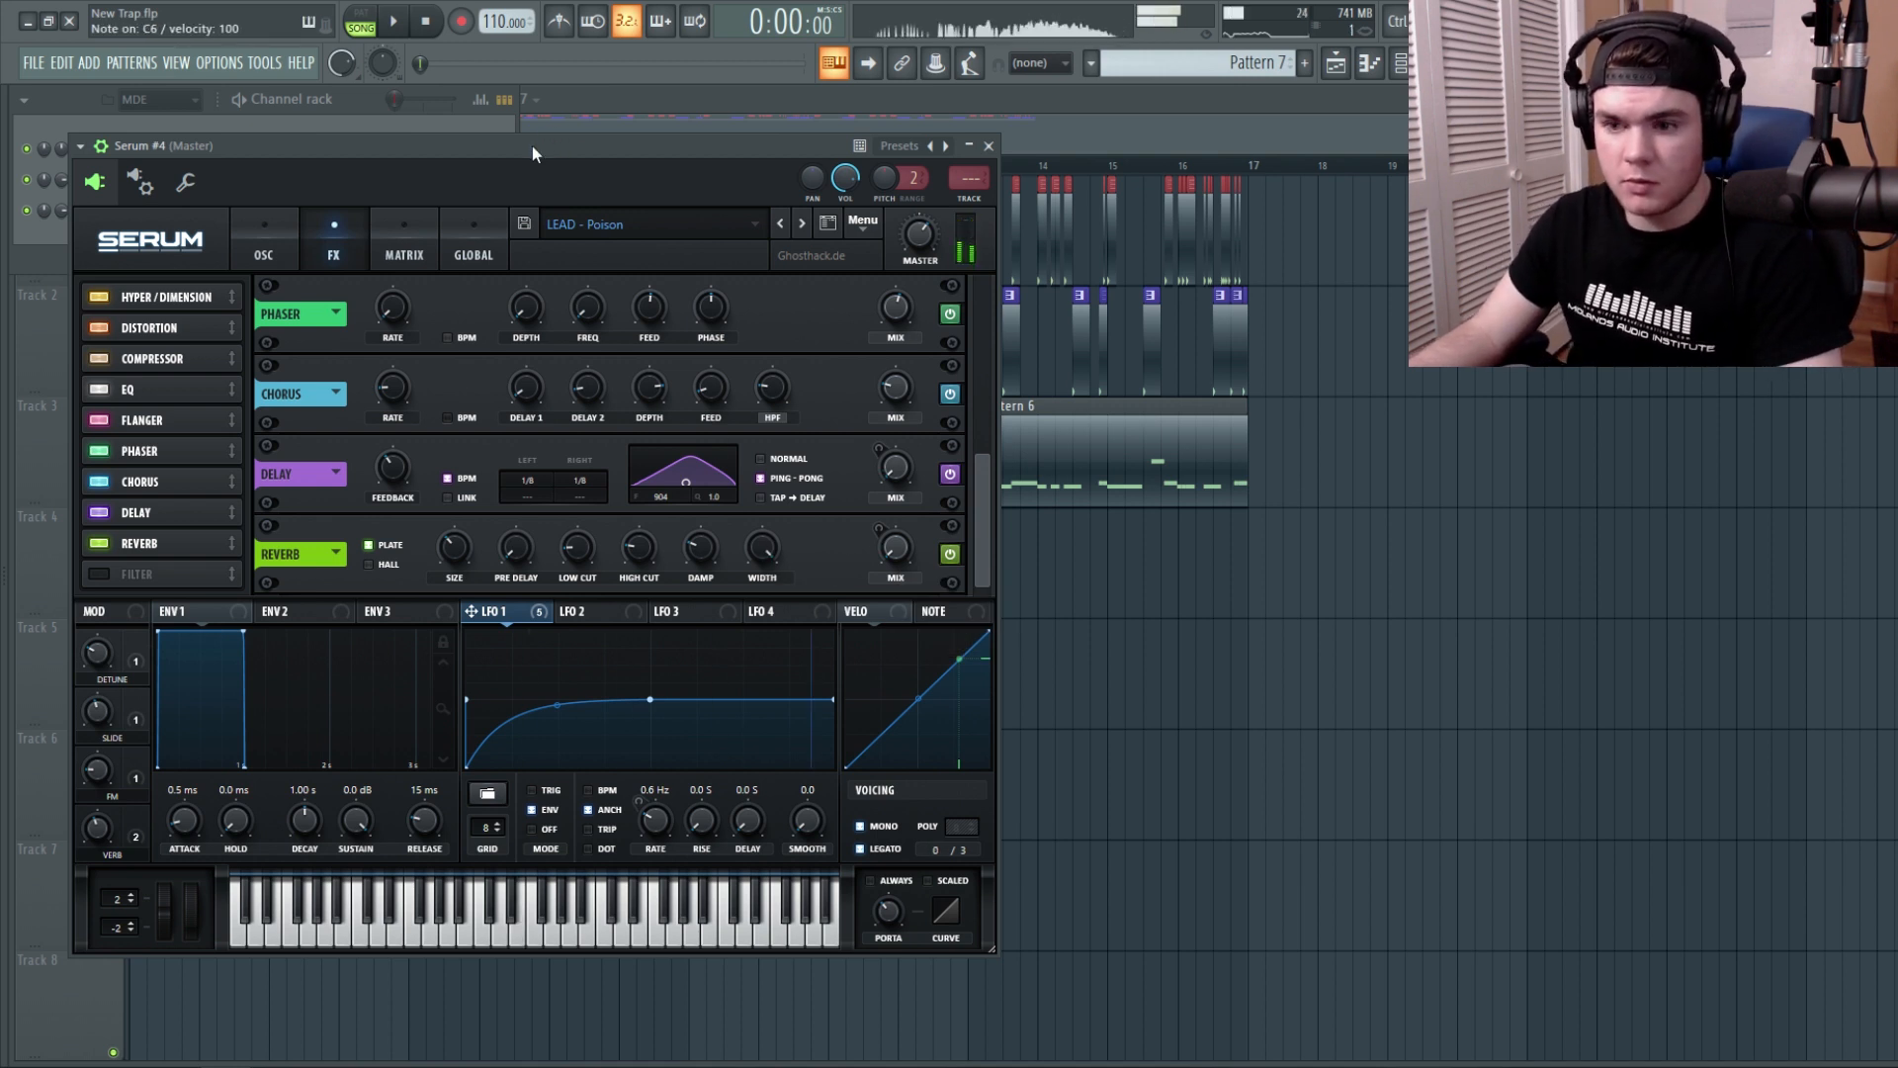
Return Serum to its oscillator page and listen to the Pattern 10 lead melody with the arrangement.
click(277, 231)
drag(791, 147, 746, 115)
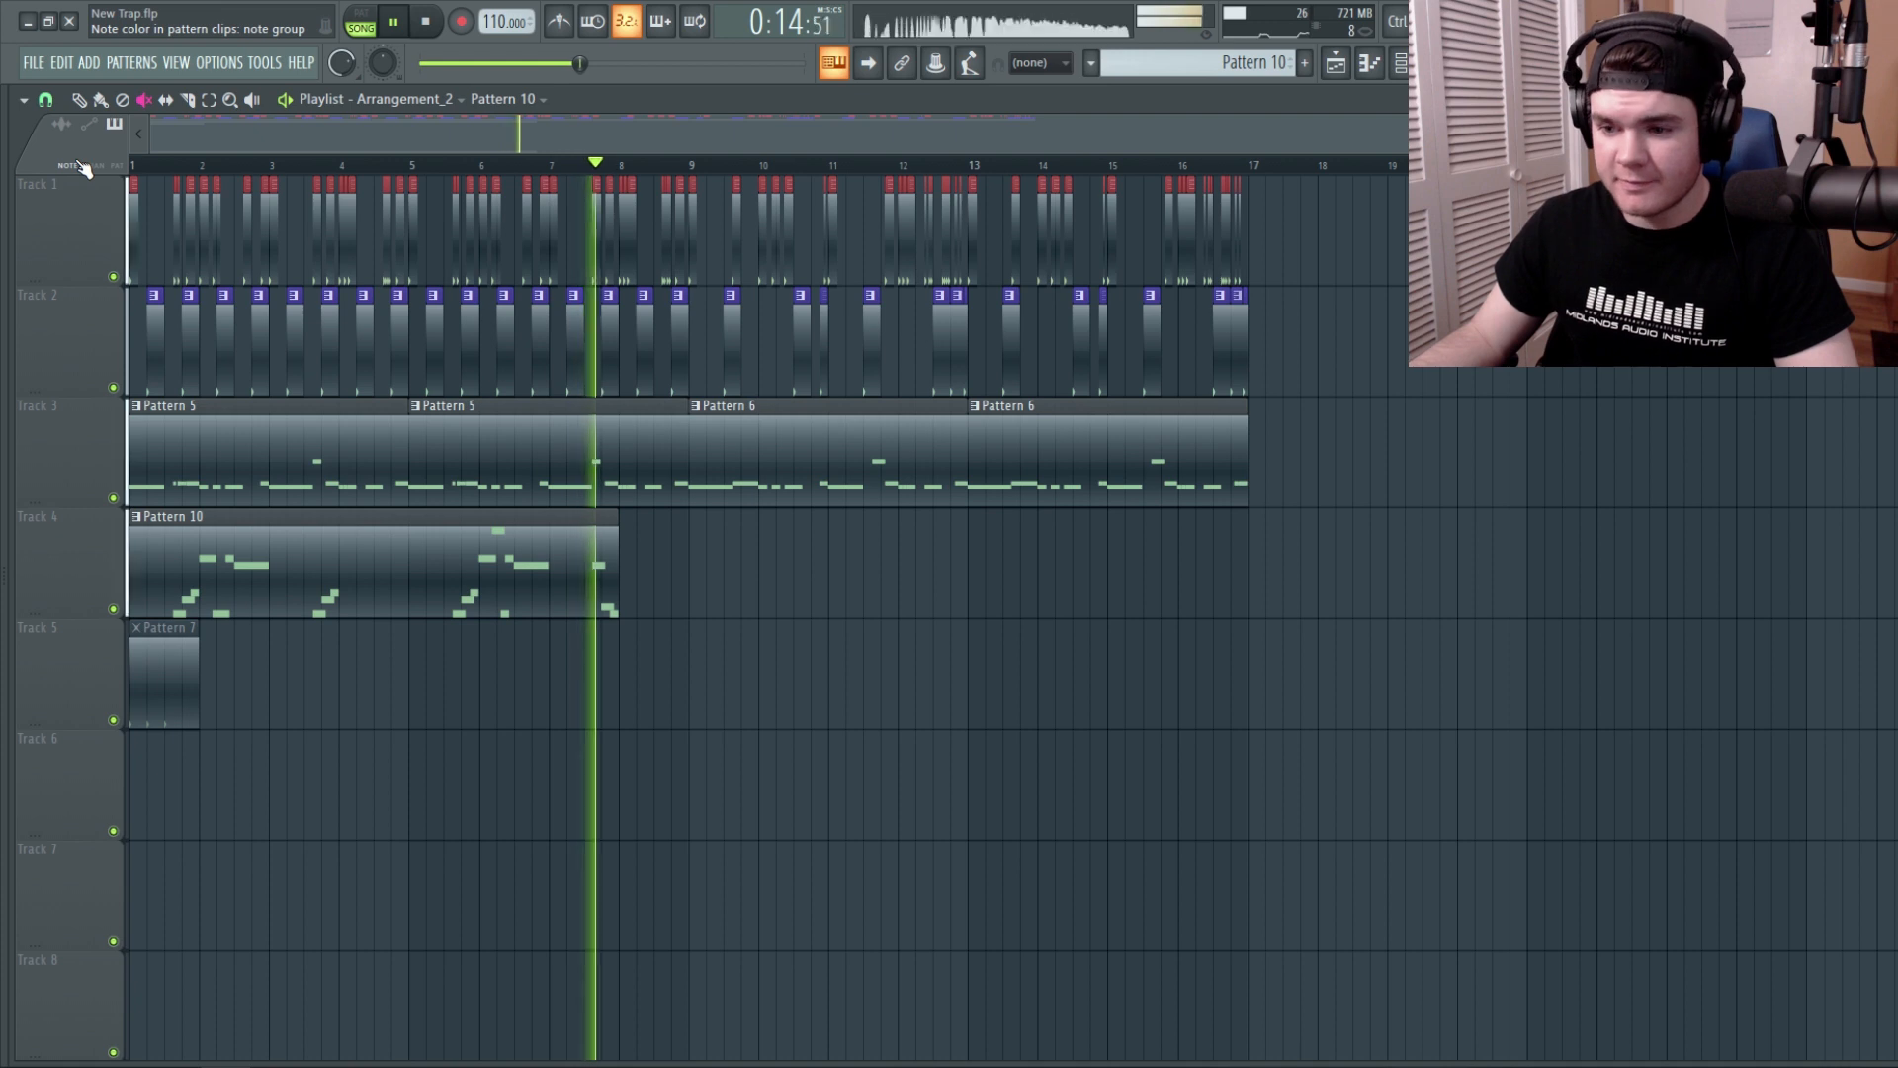
key(space)
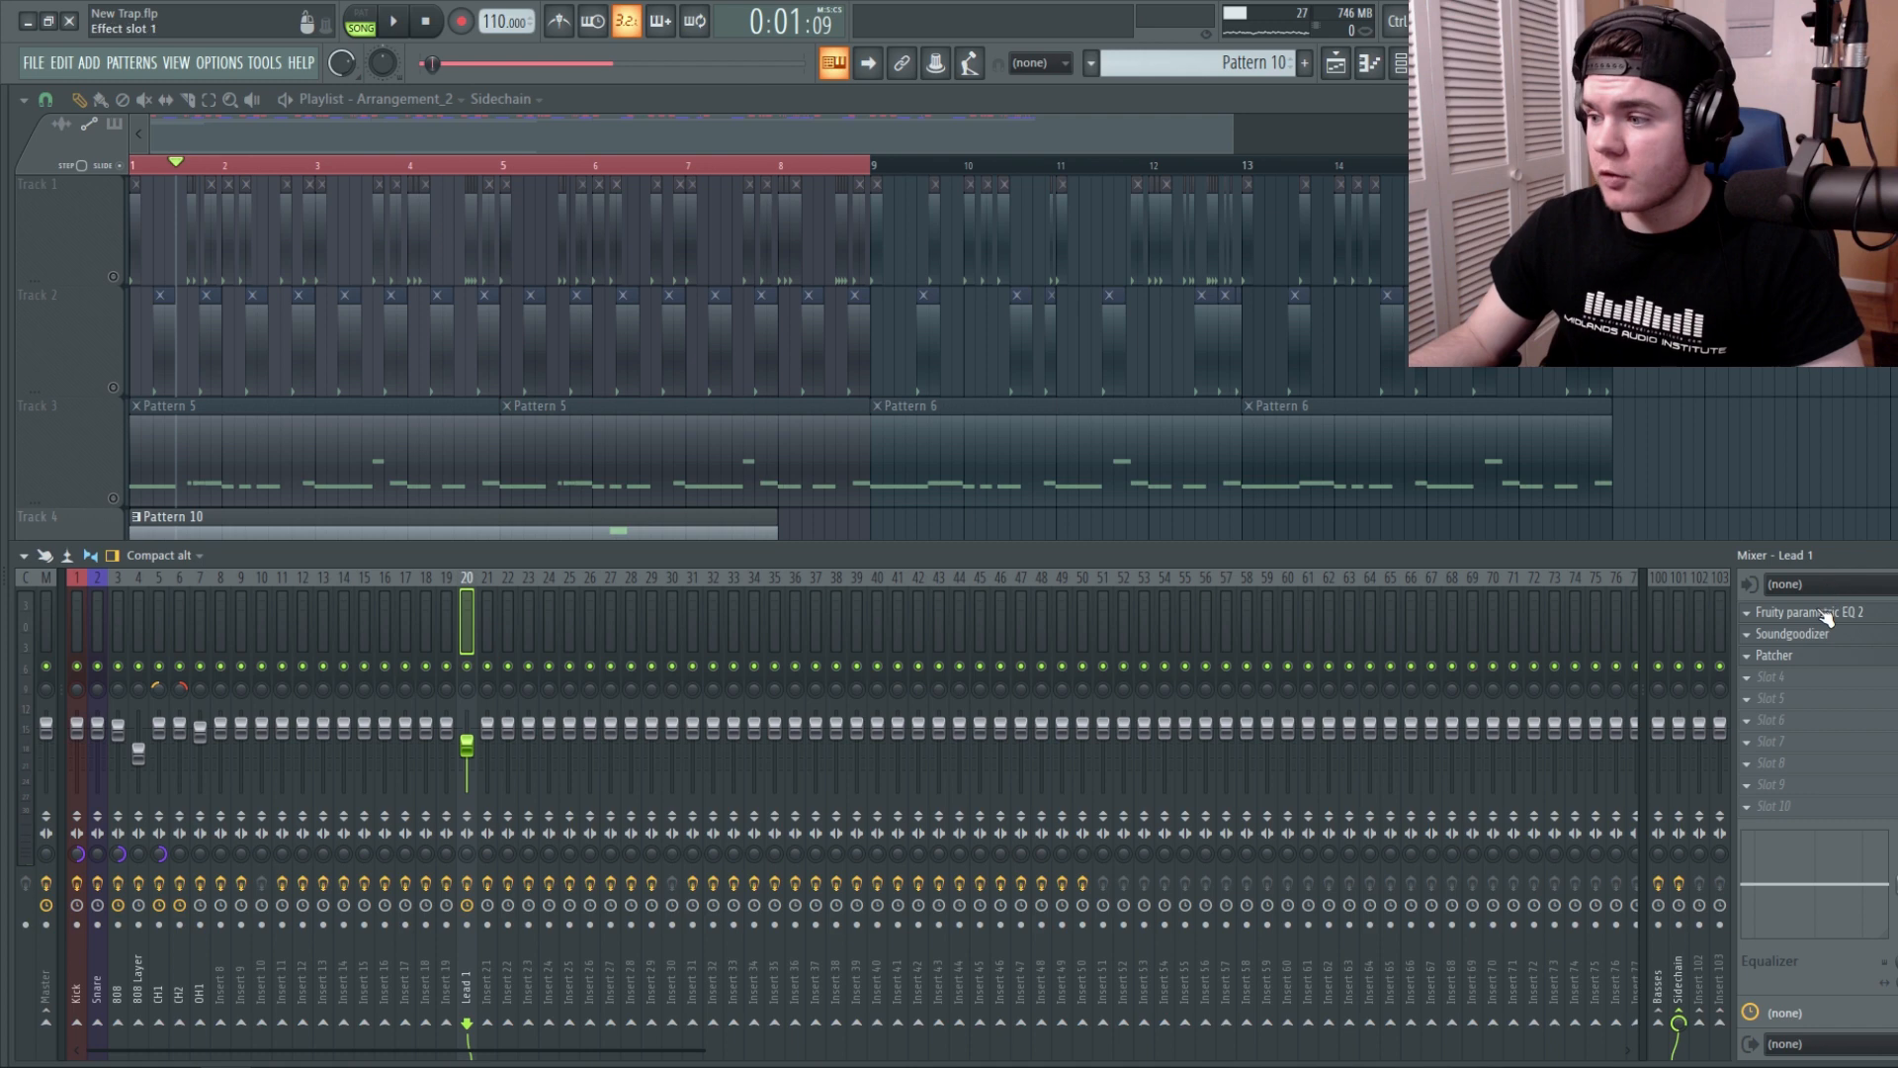
Examine the Fruity parametric EQ 2 and Soundgoodizer on the Lead 1 mixer track, and open its Patcher.
click(1822, 612)
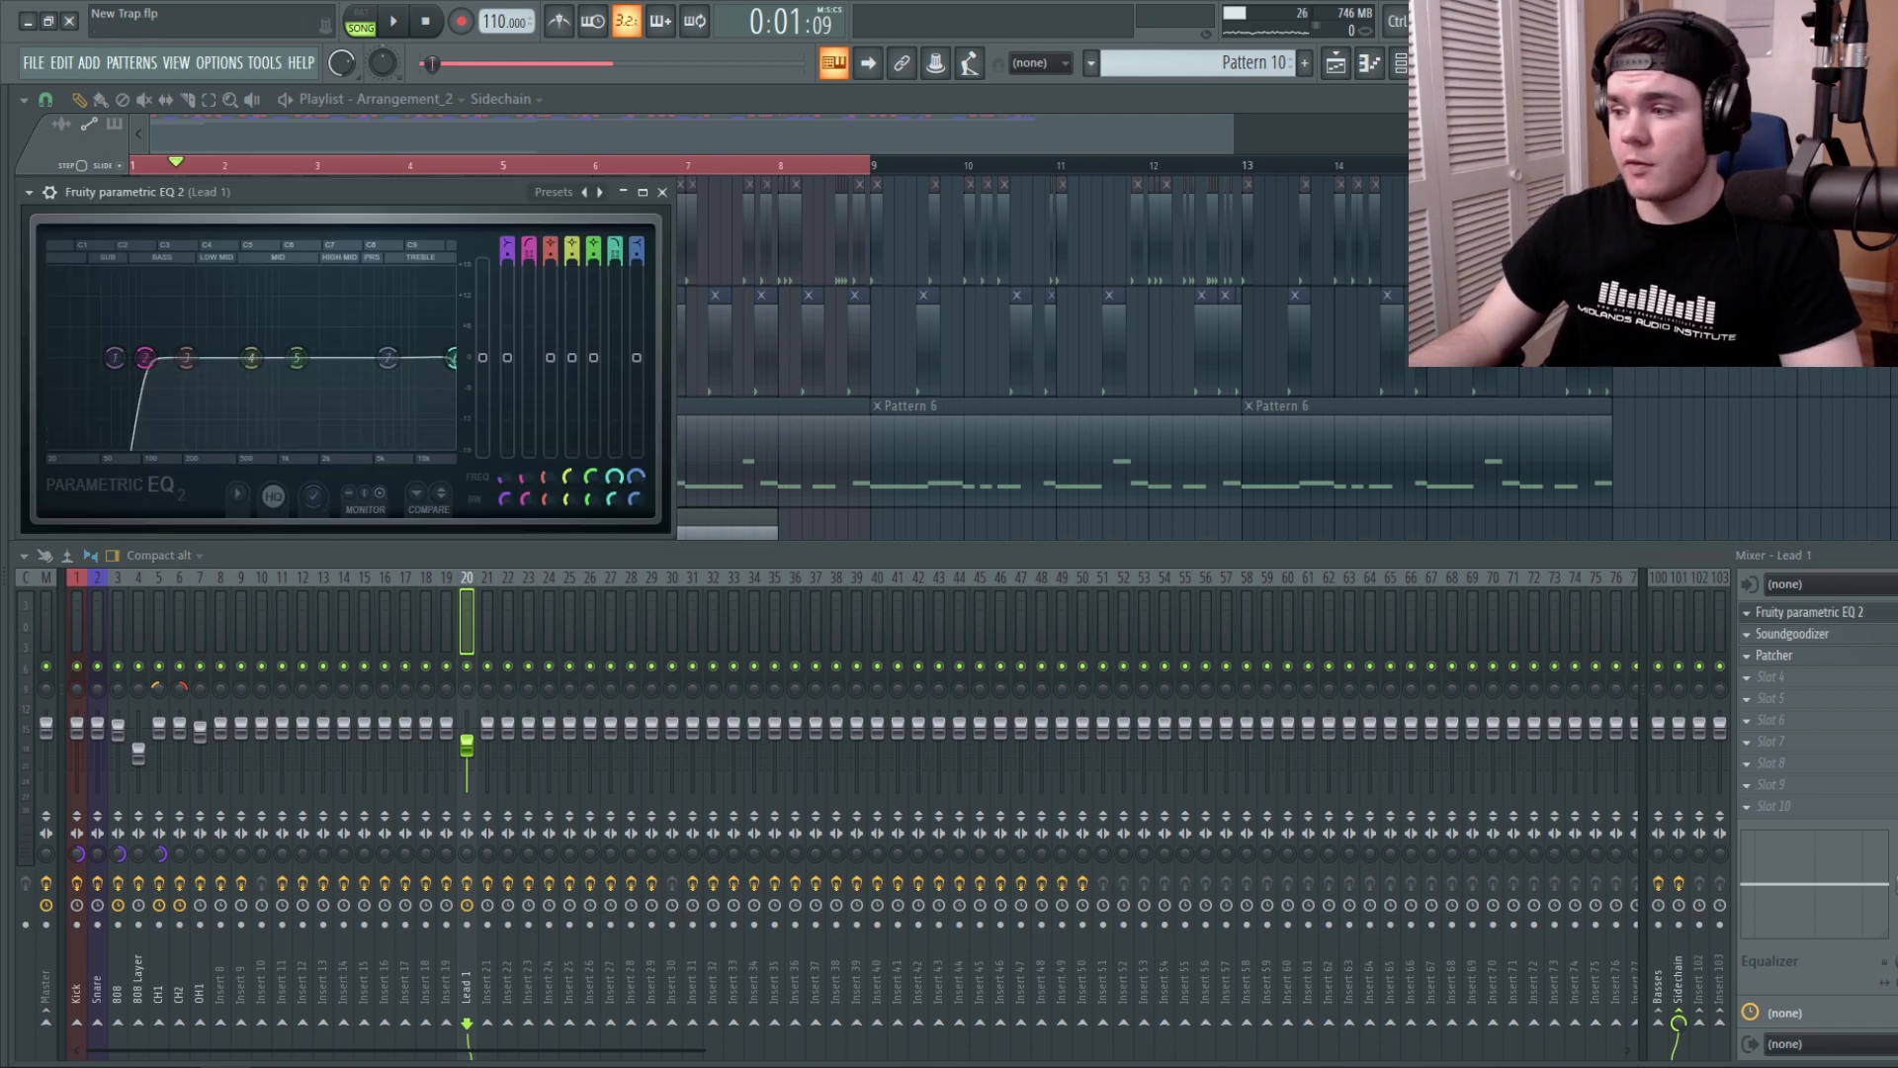
click(1856, 636)
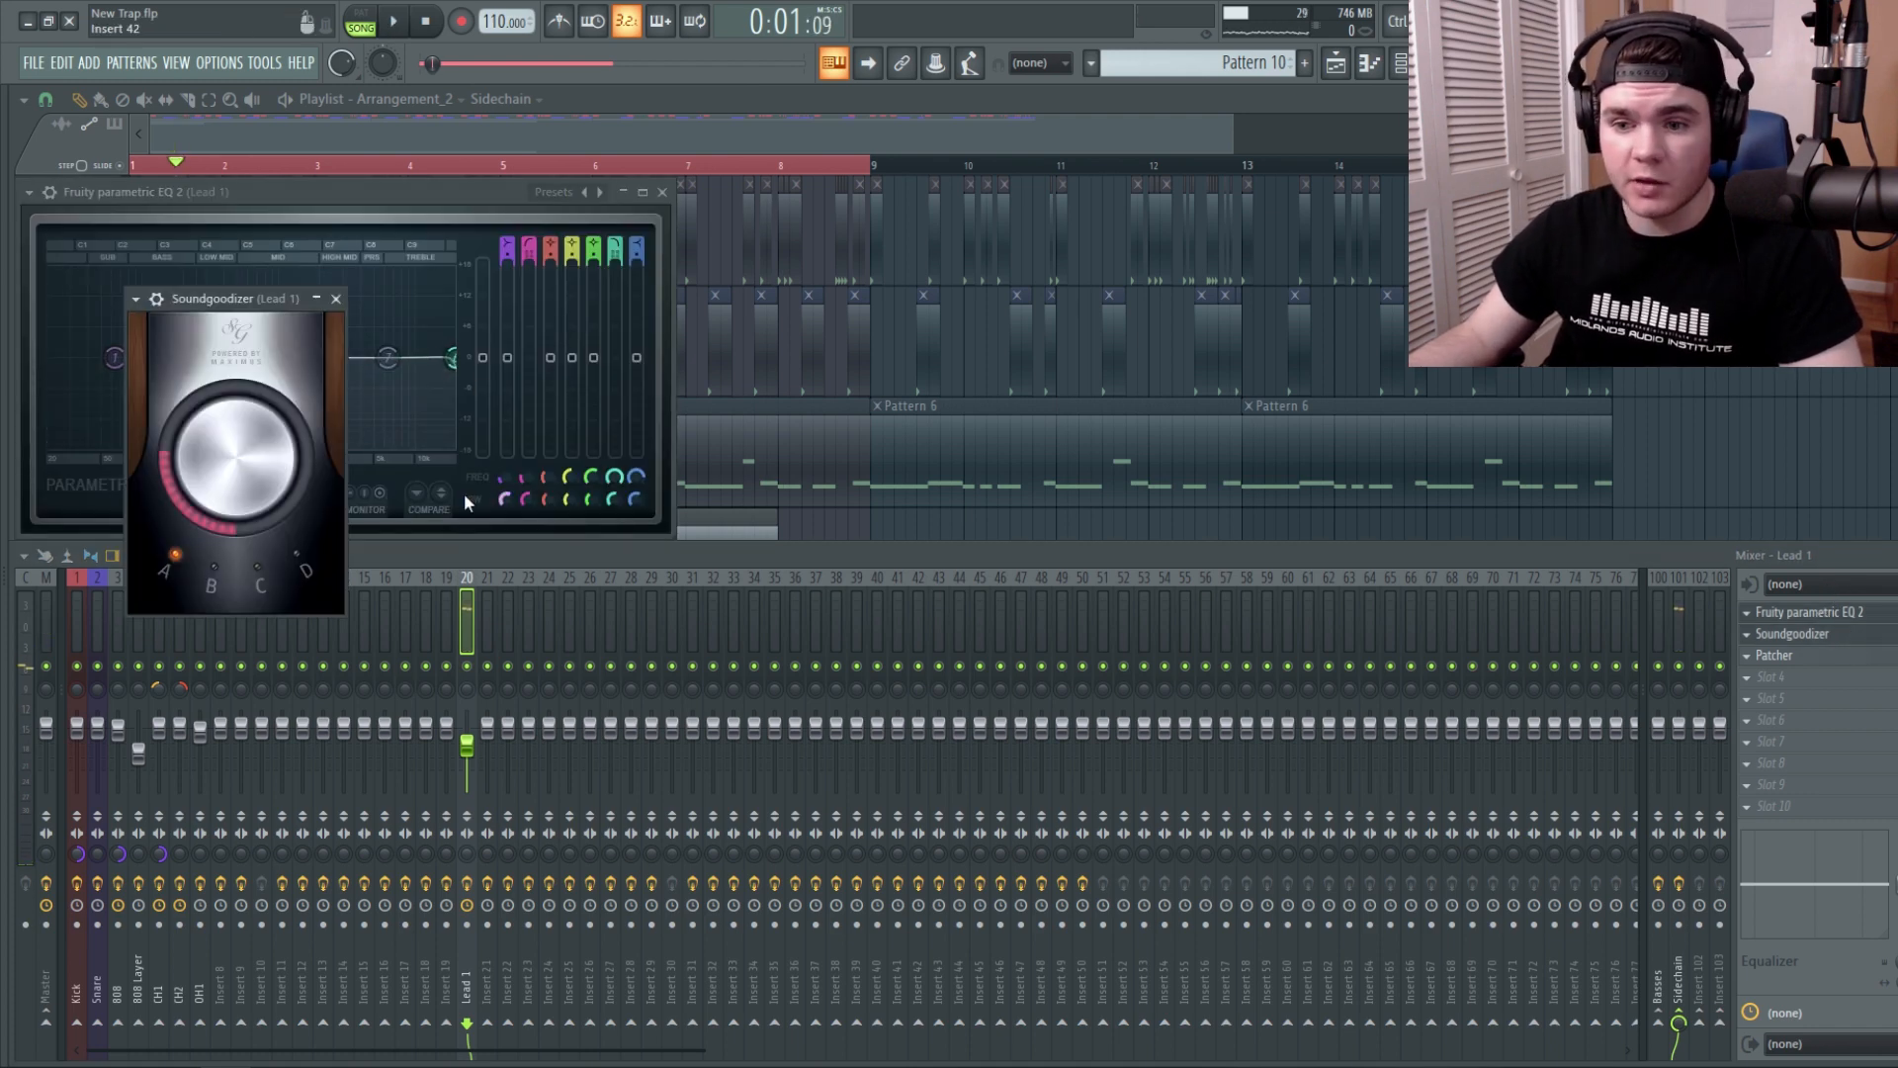
click(1782, 656)
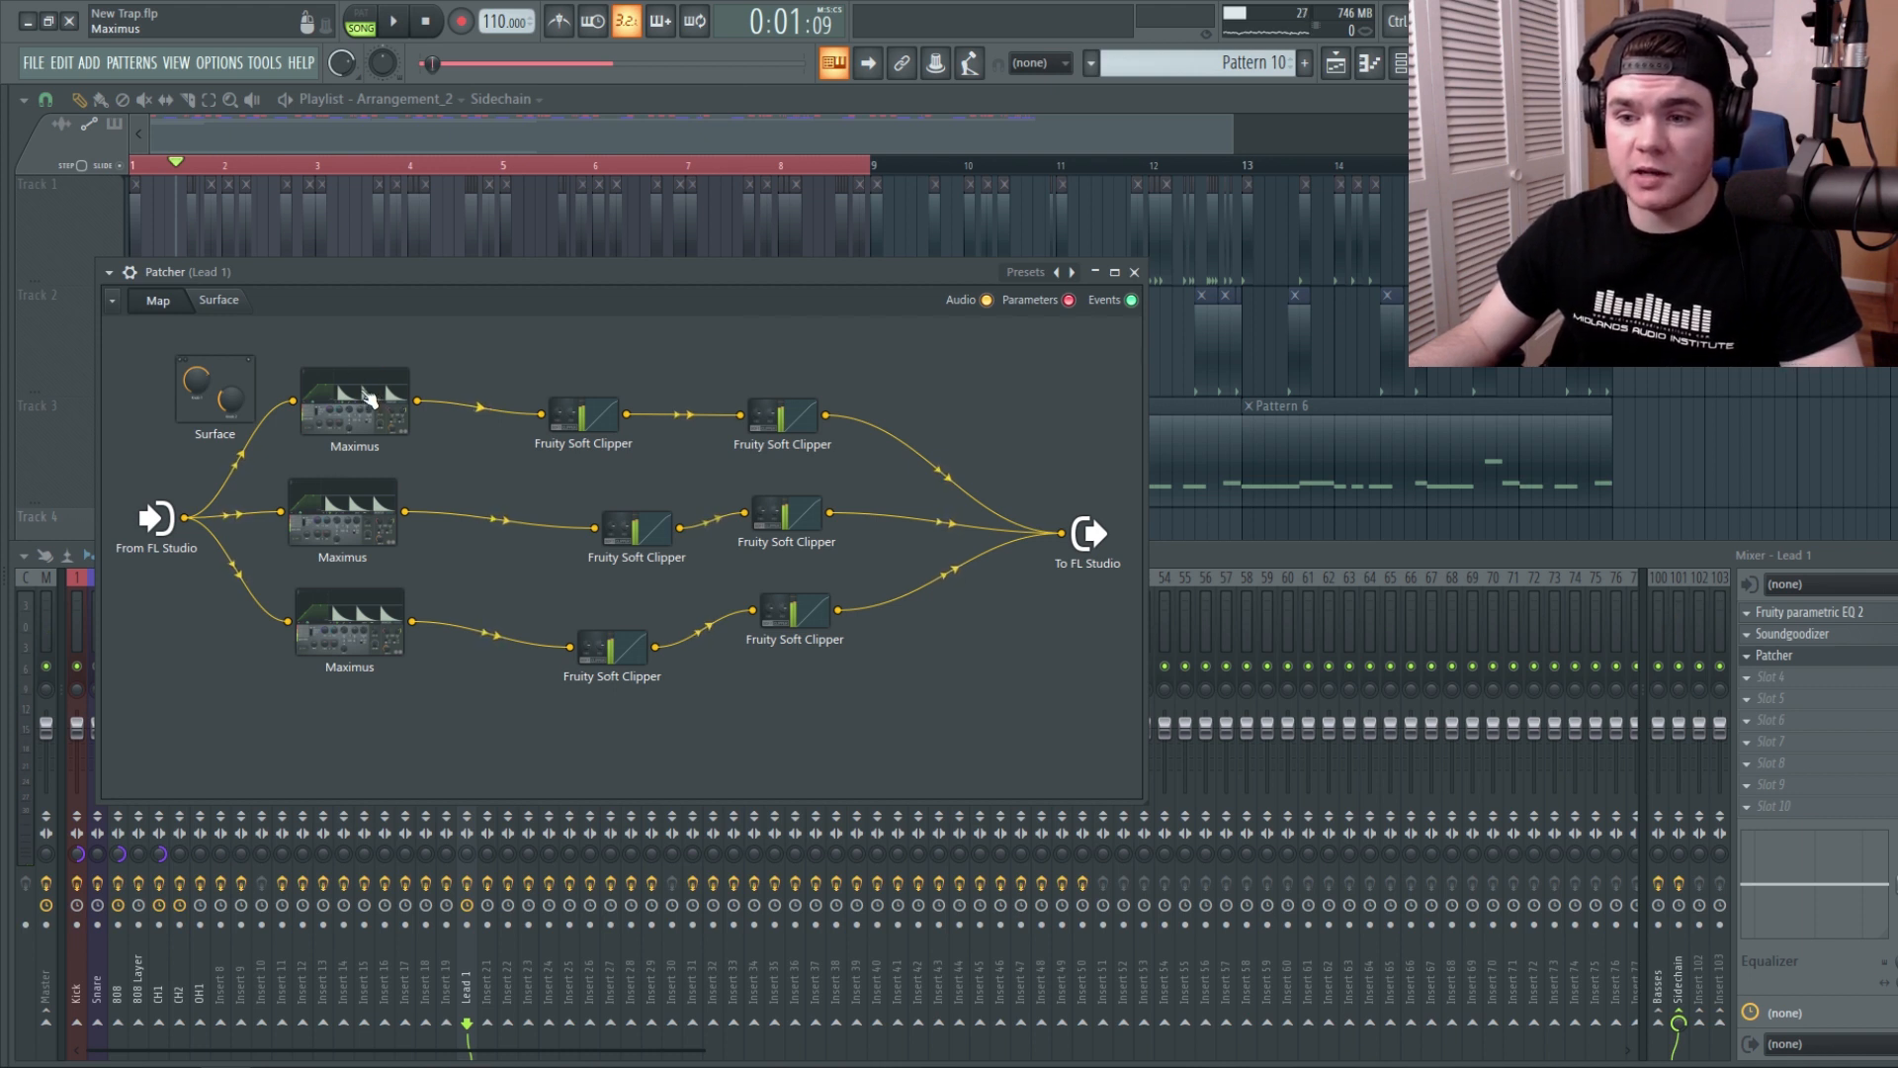
Inspect the low, mid and high bands of a Maximus and one Fruity Soft Clipper inside the Lead 1 Patcher.
click(356, 648)
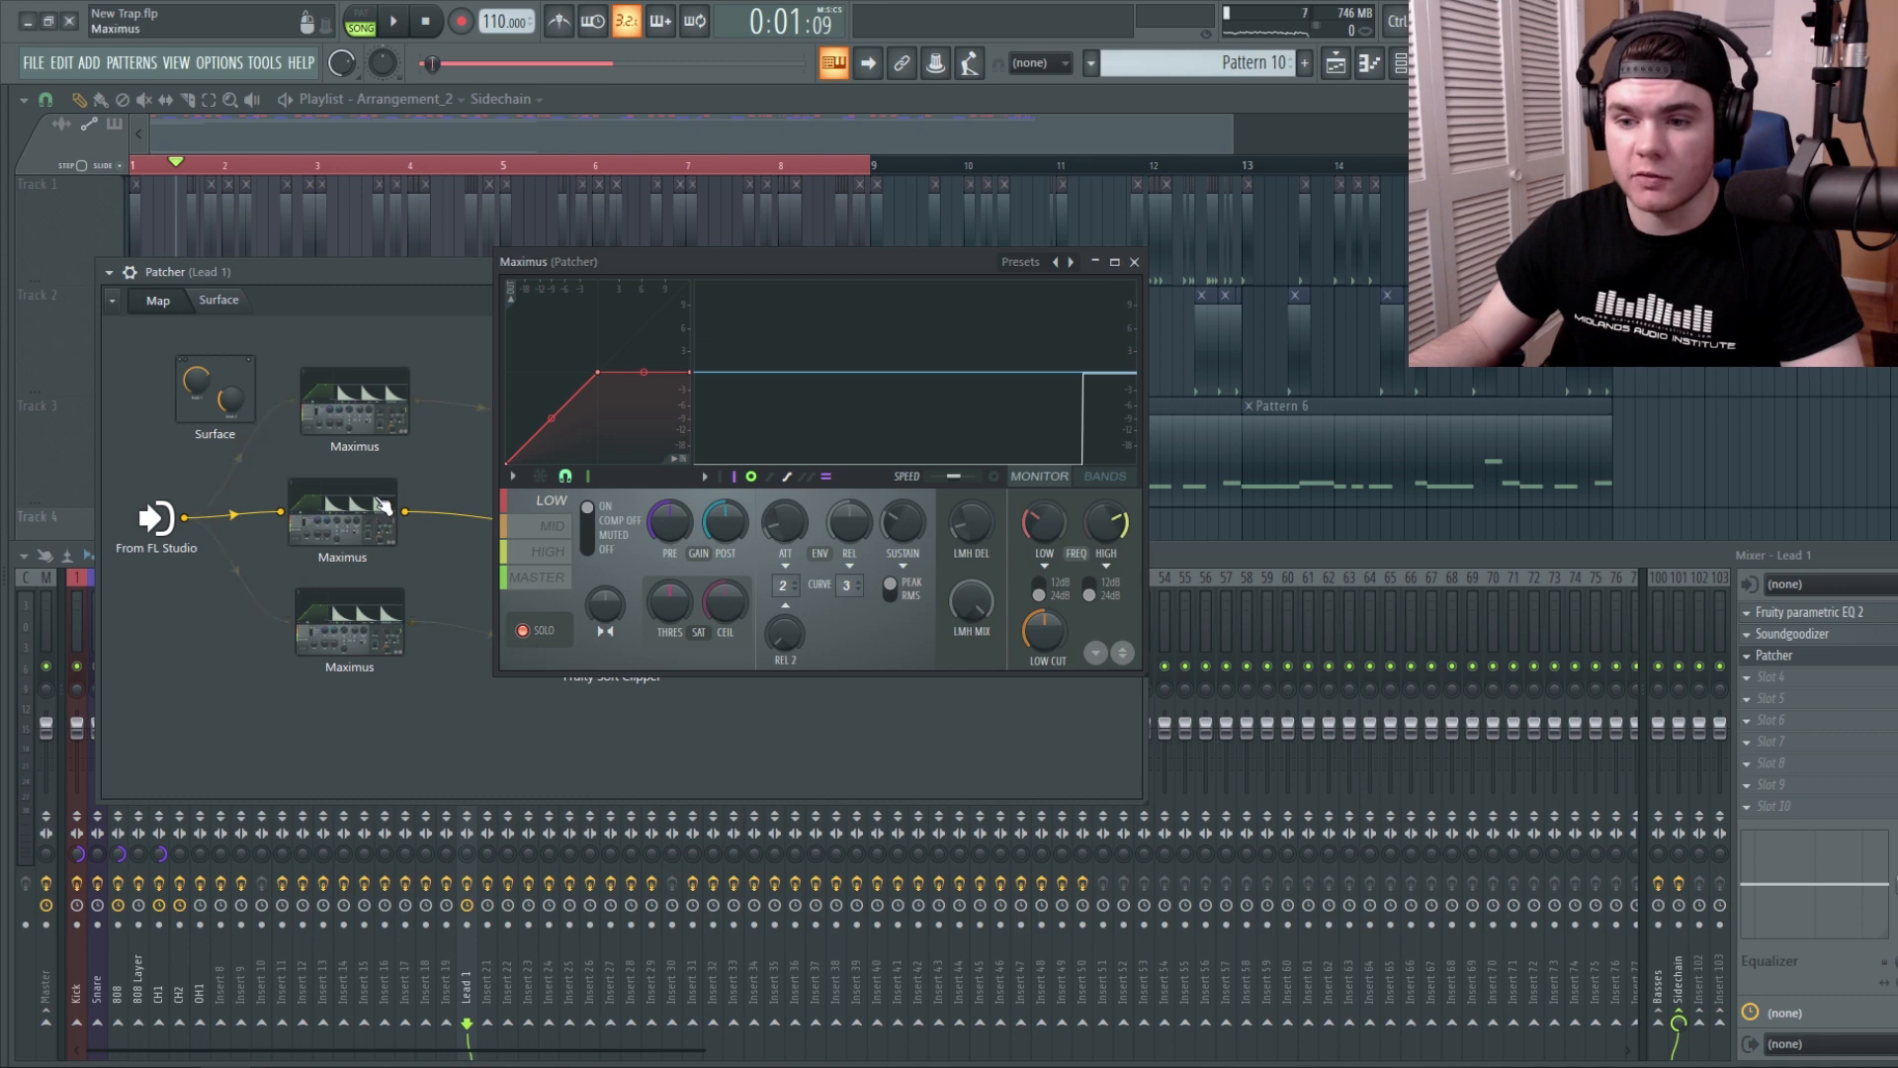
click(552, 525)
click(550, 551)
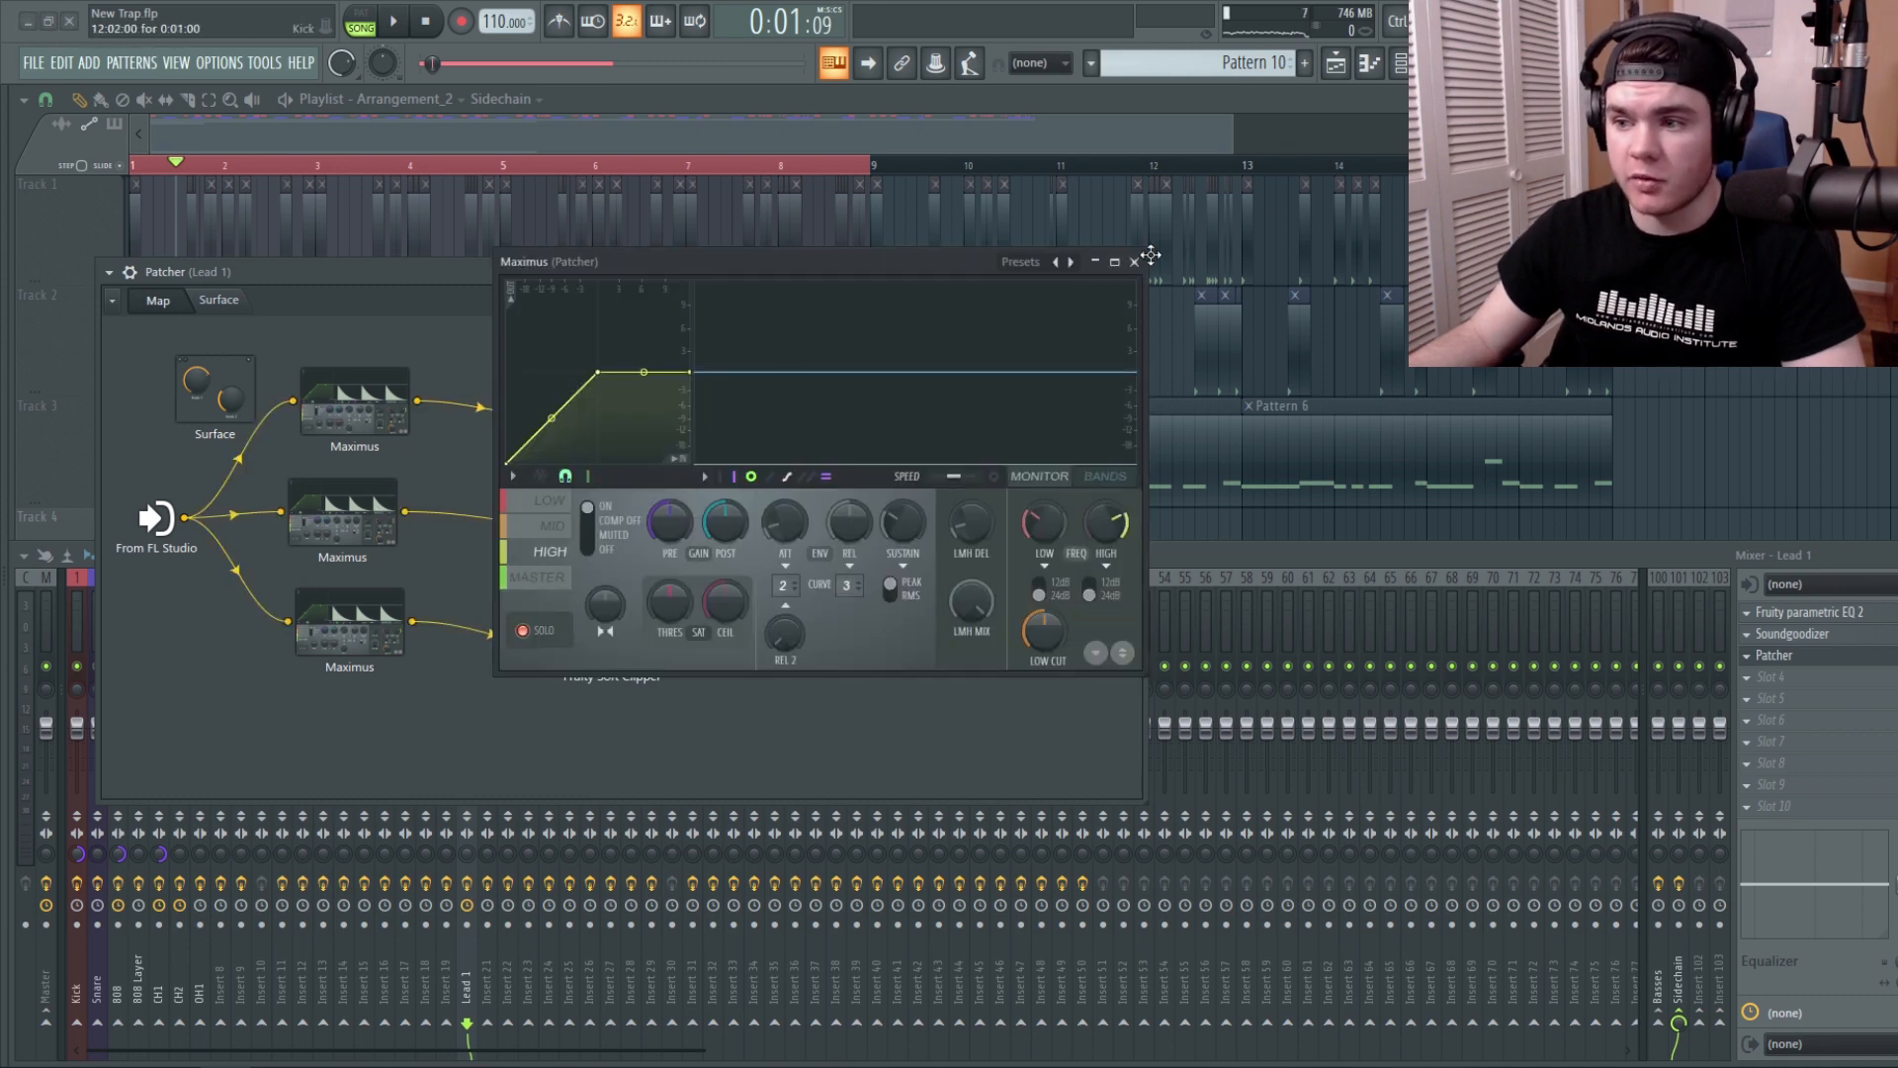
click(1134, 262)
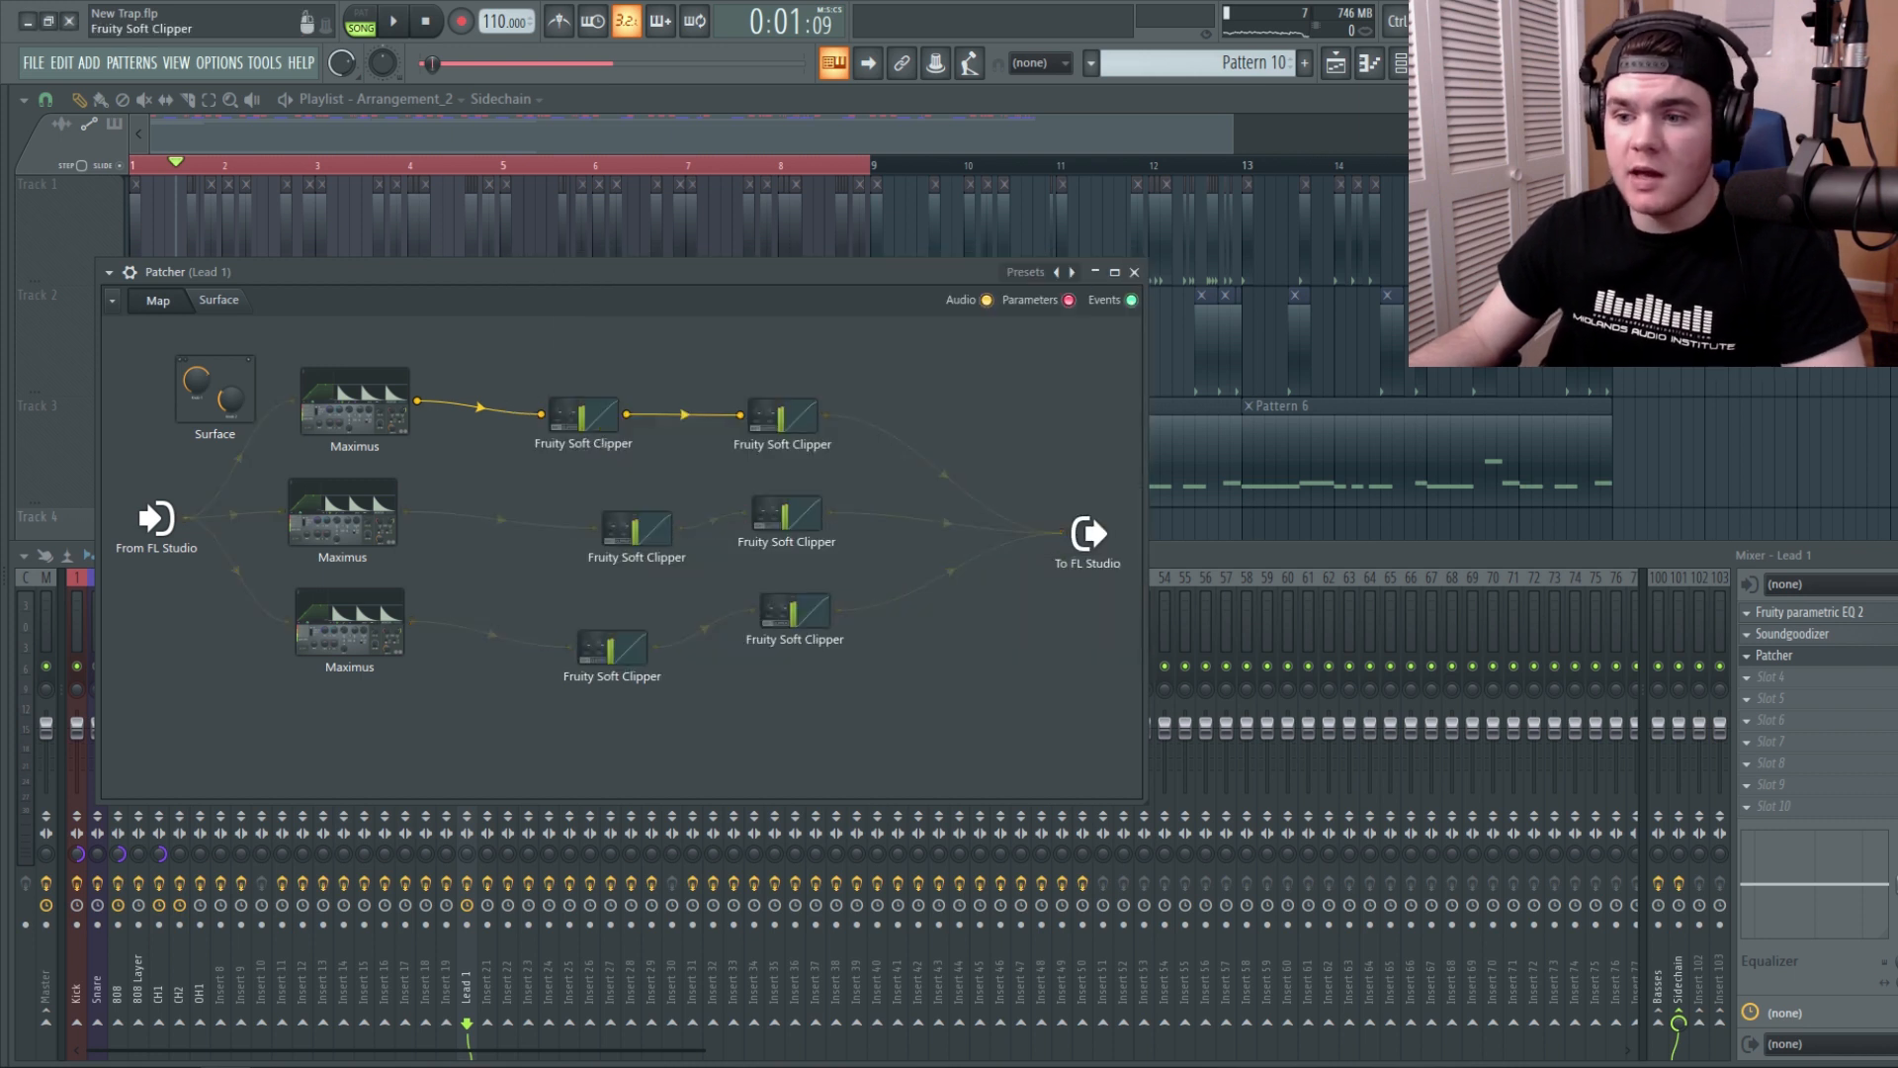
double_click(601, 425)
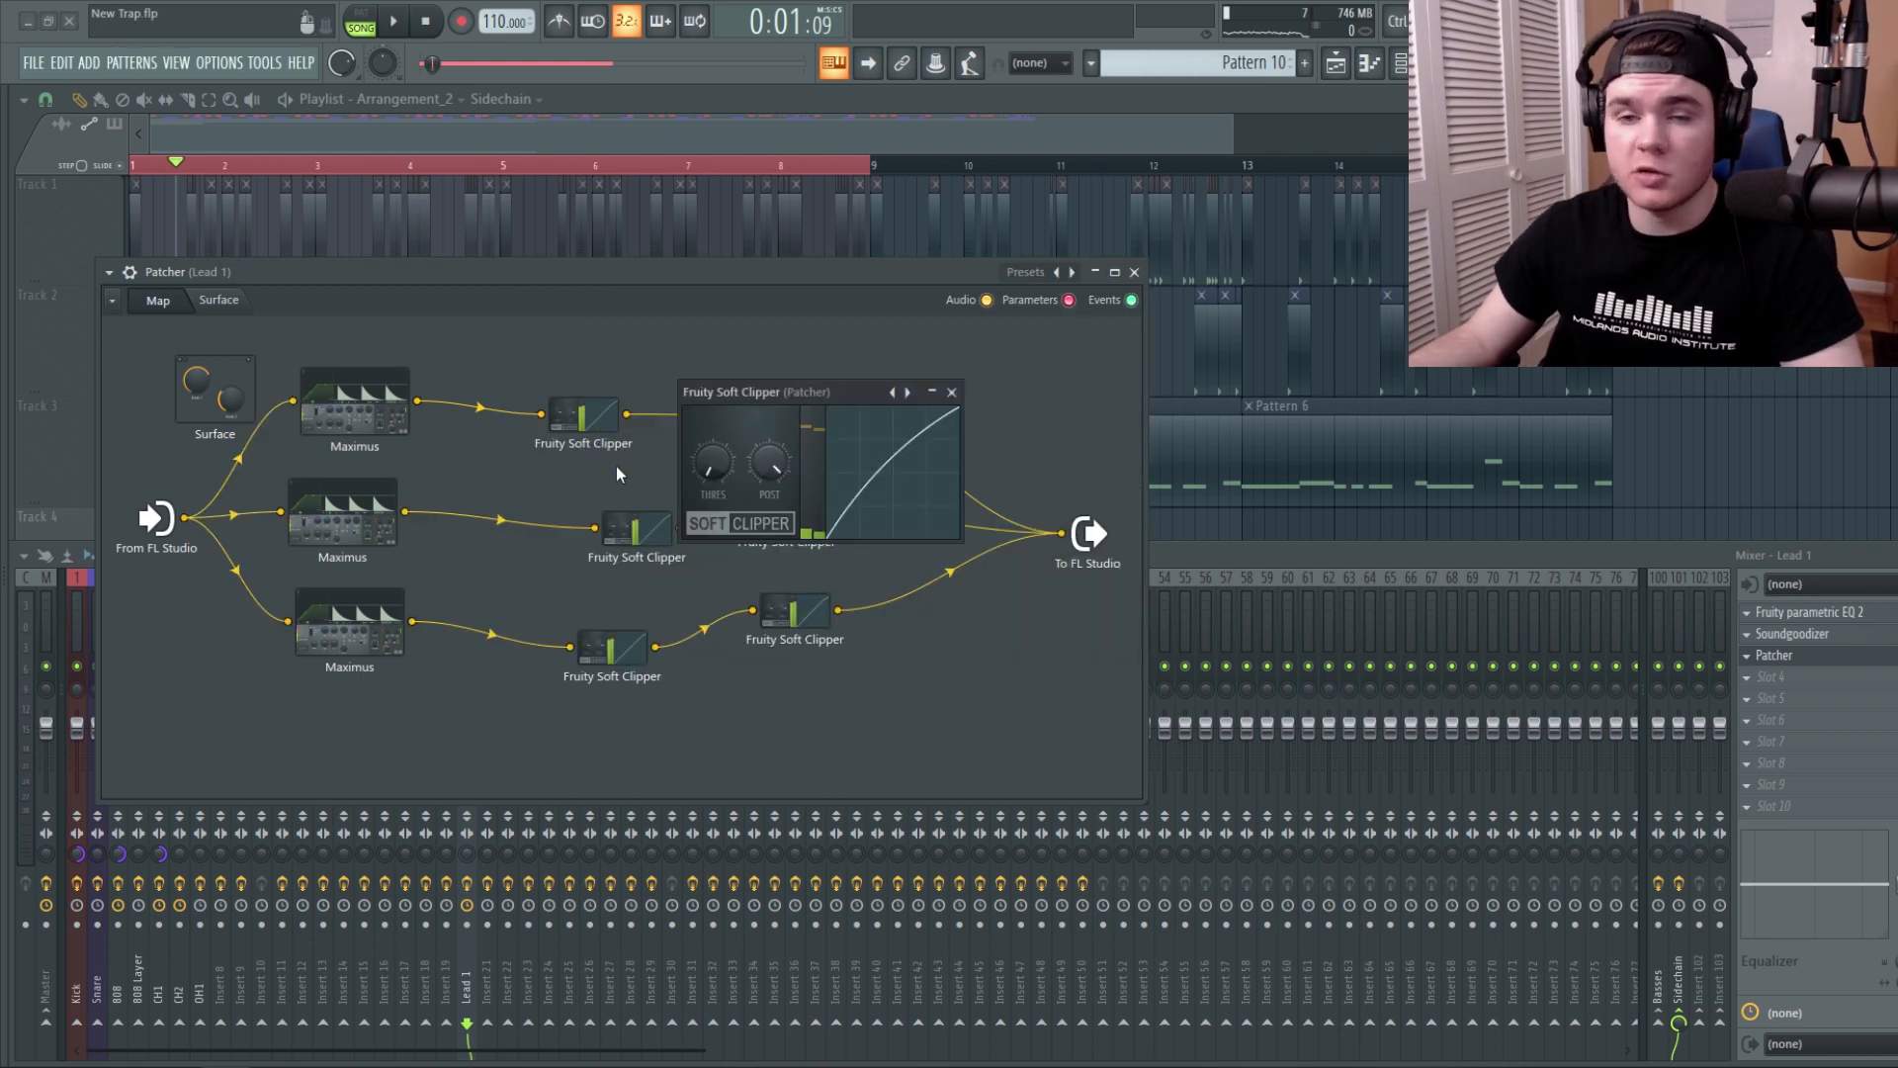
click(951, 393)
Audition the processed lead, close the Patcher and the mixer, and play the arrangement from bar 1.
key(space)
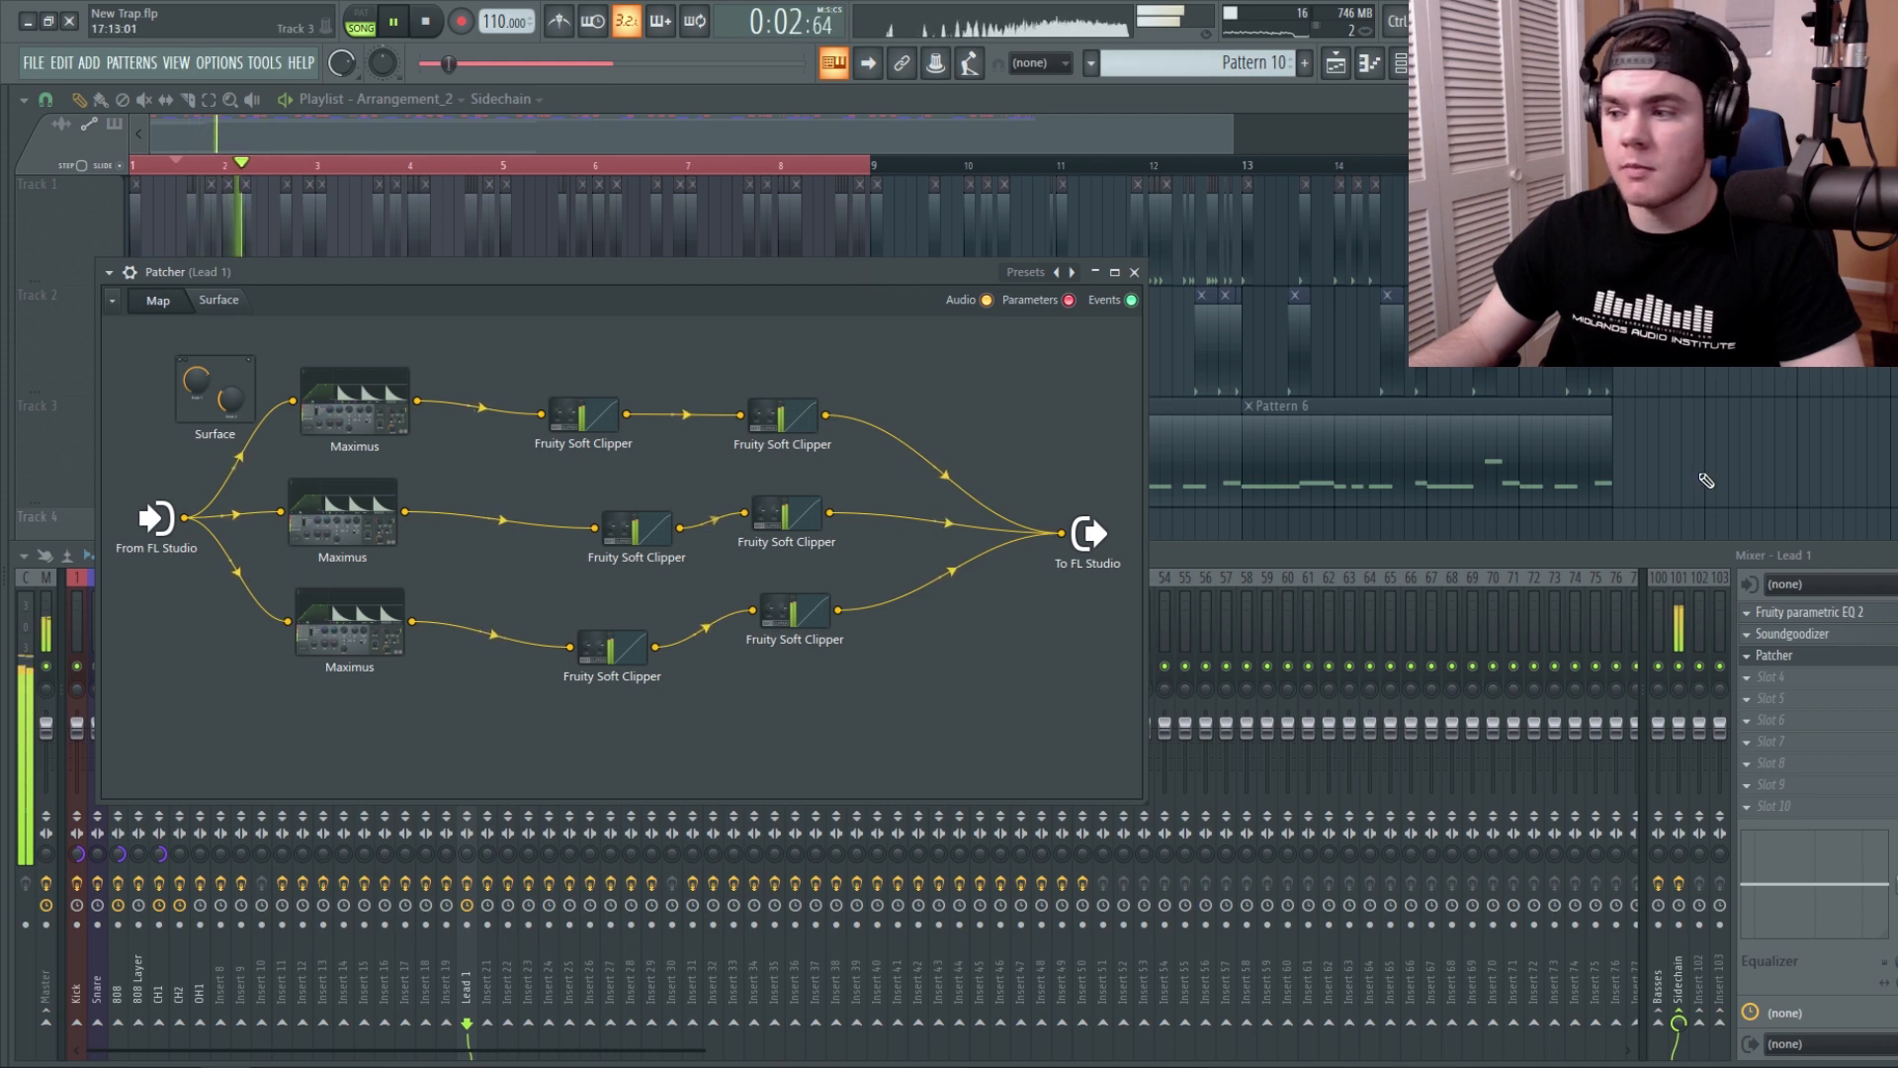
click(1134, 272)
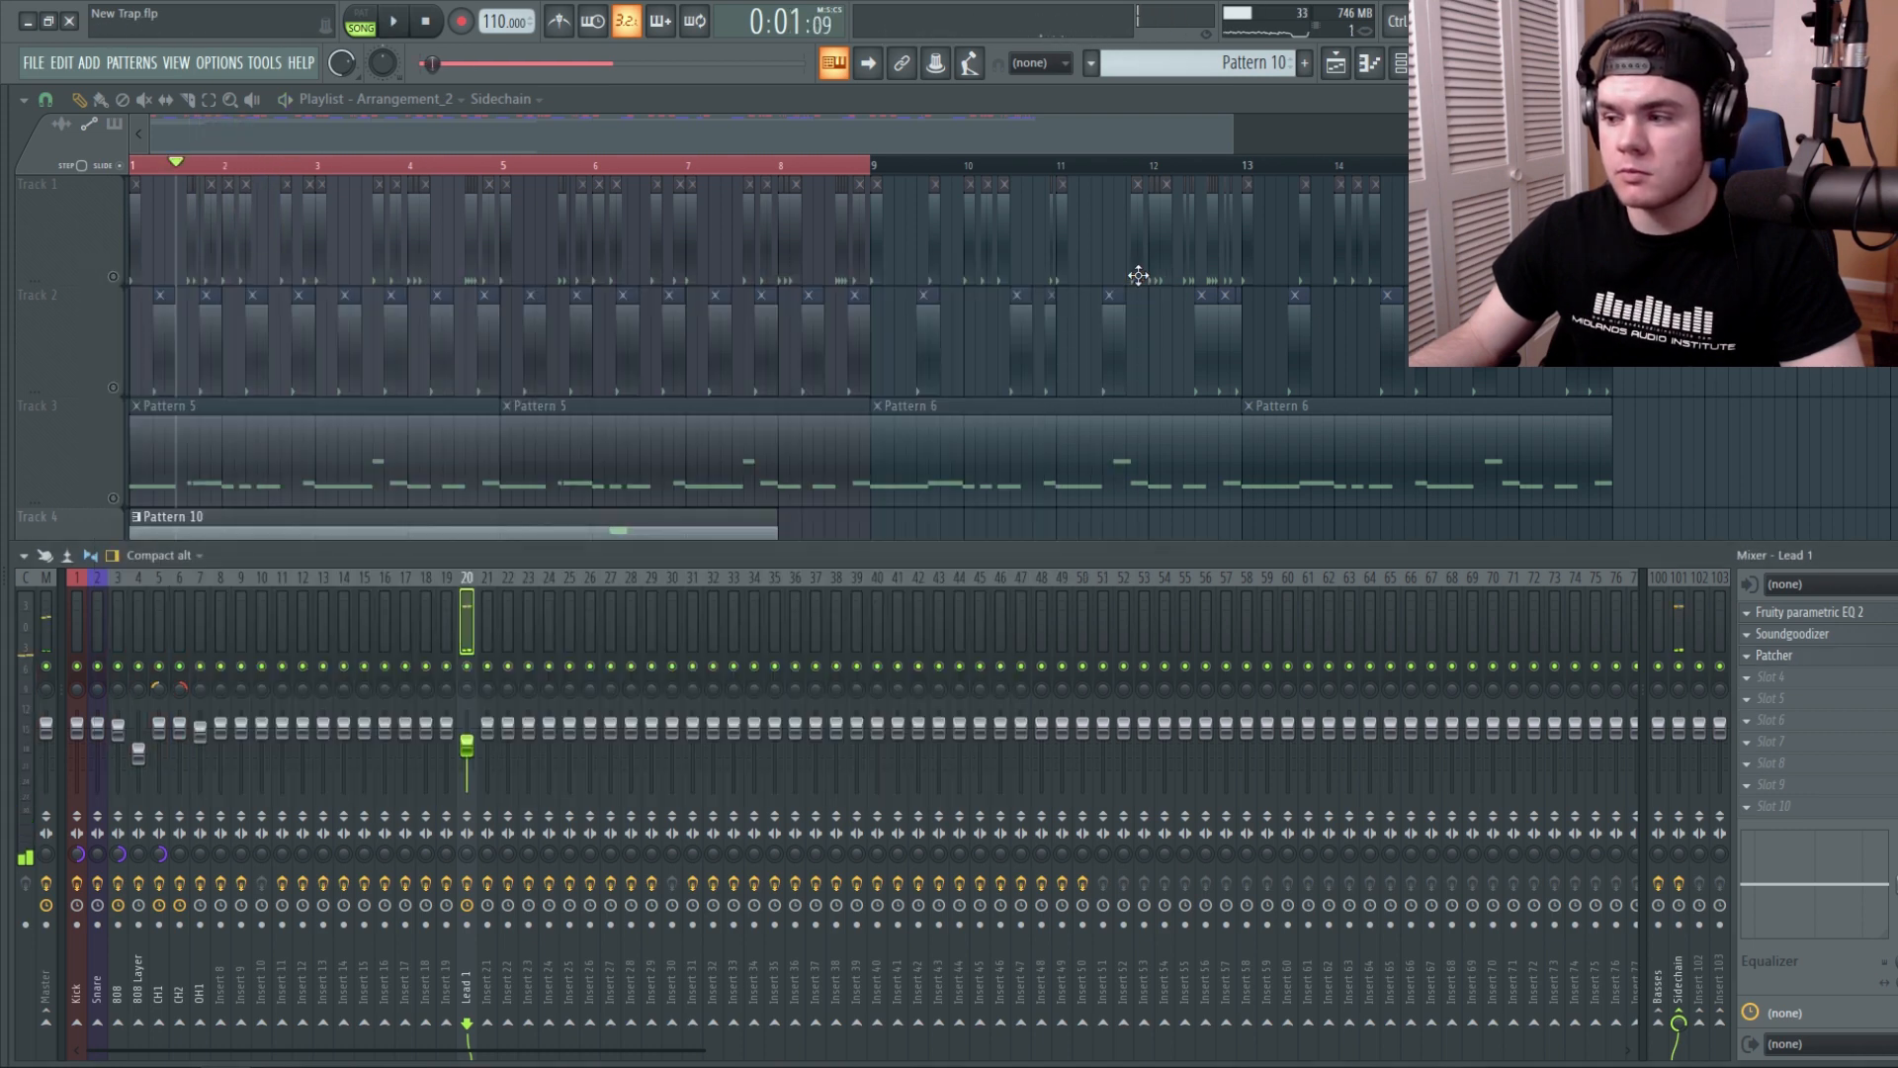
key(F9)
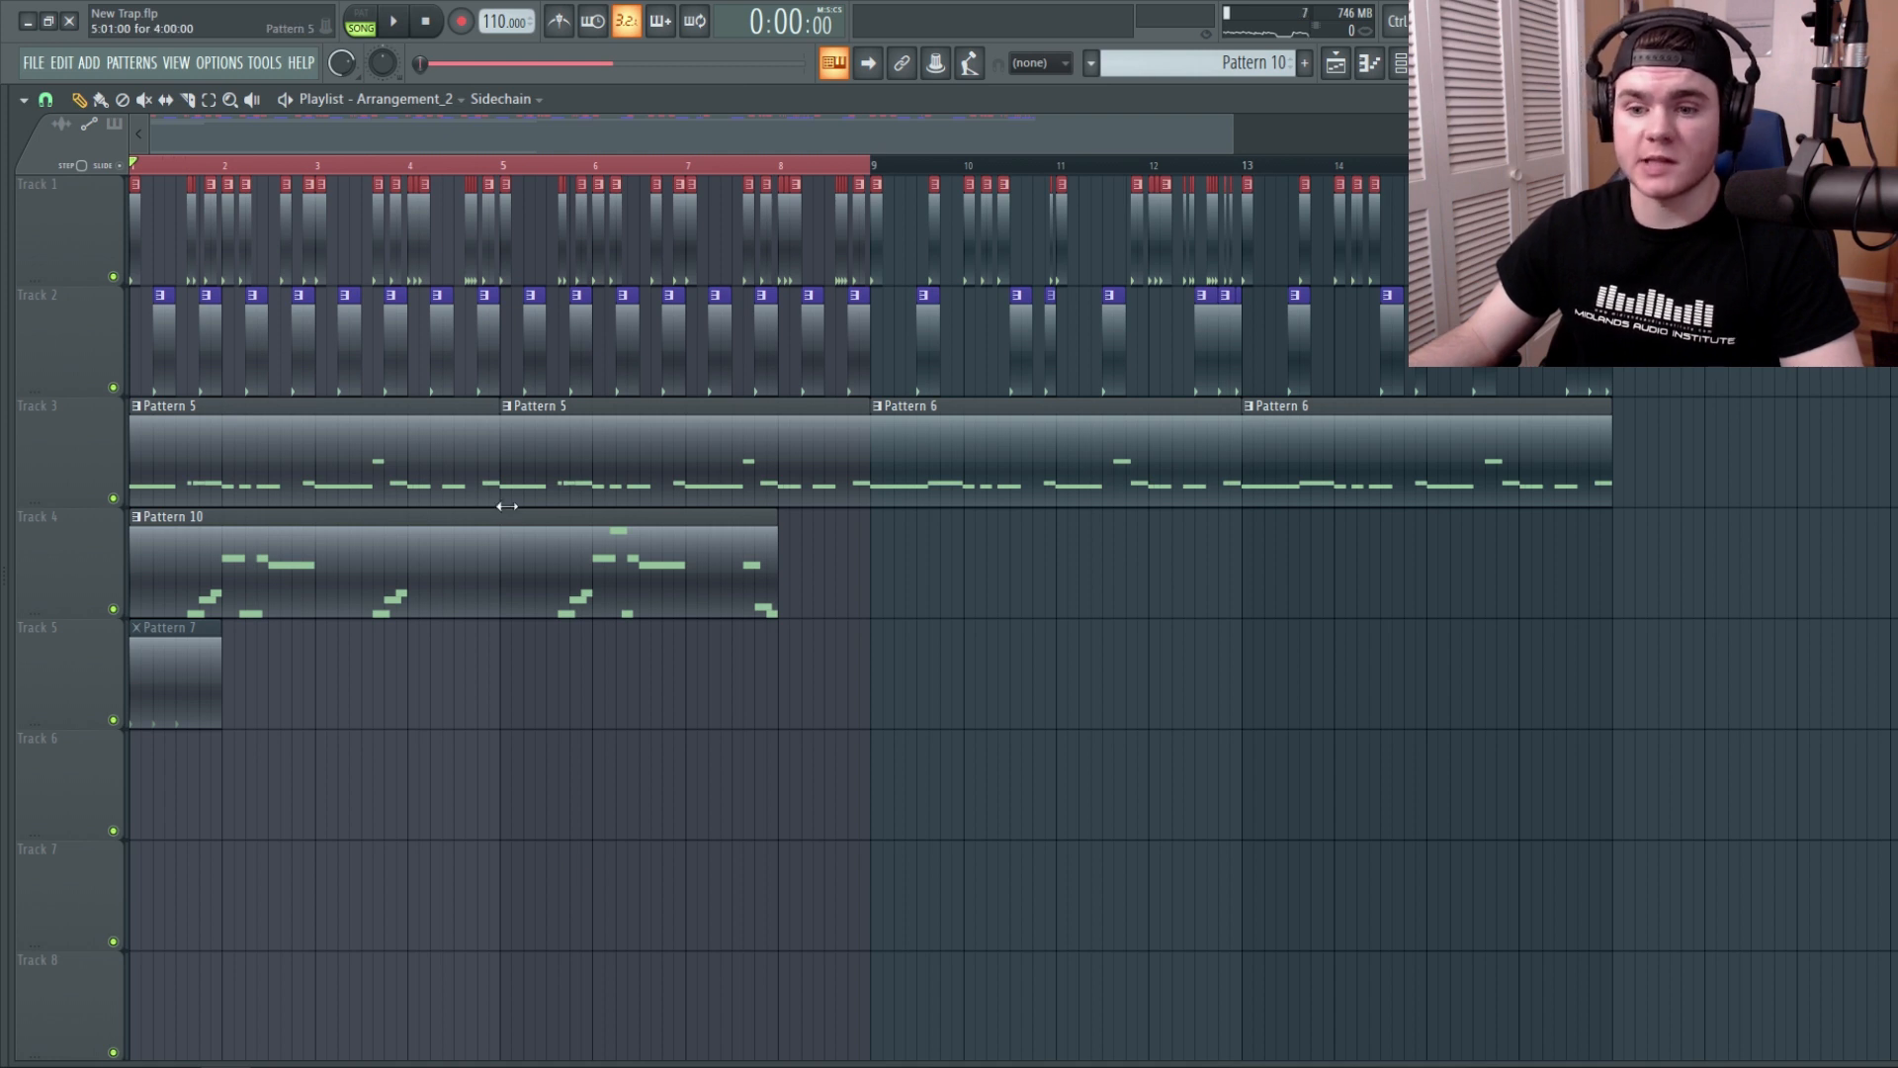
key(space)
scroll(200, 147, up, 4)
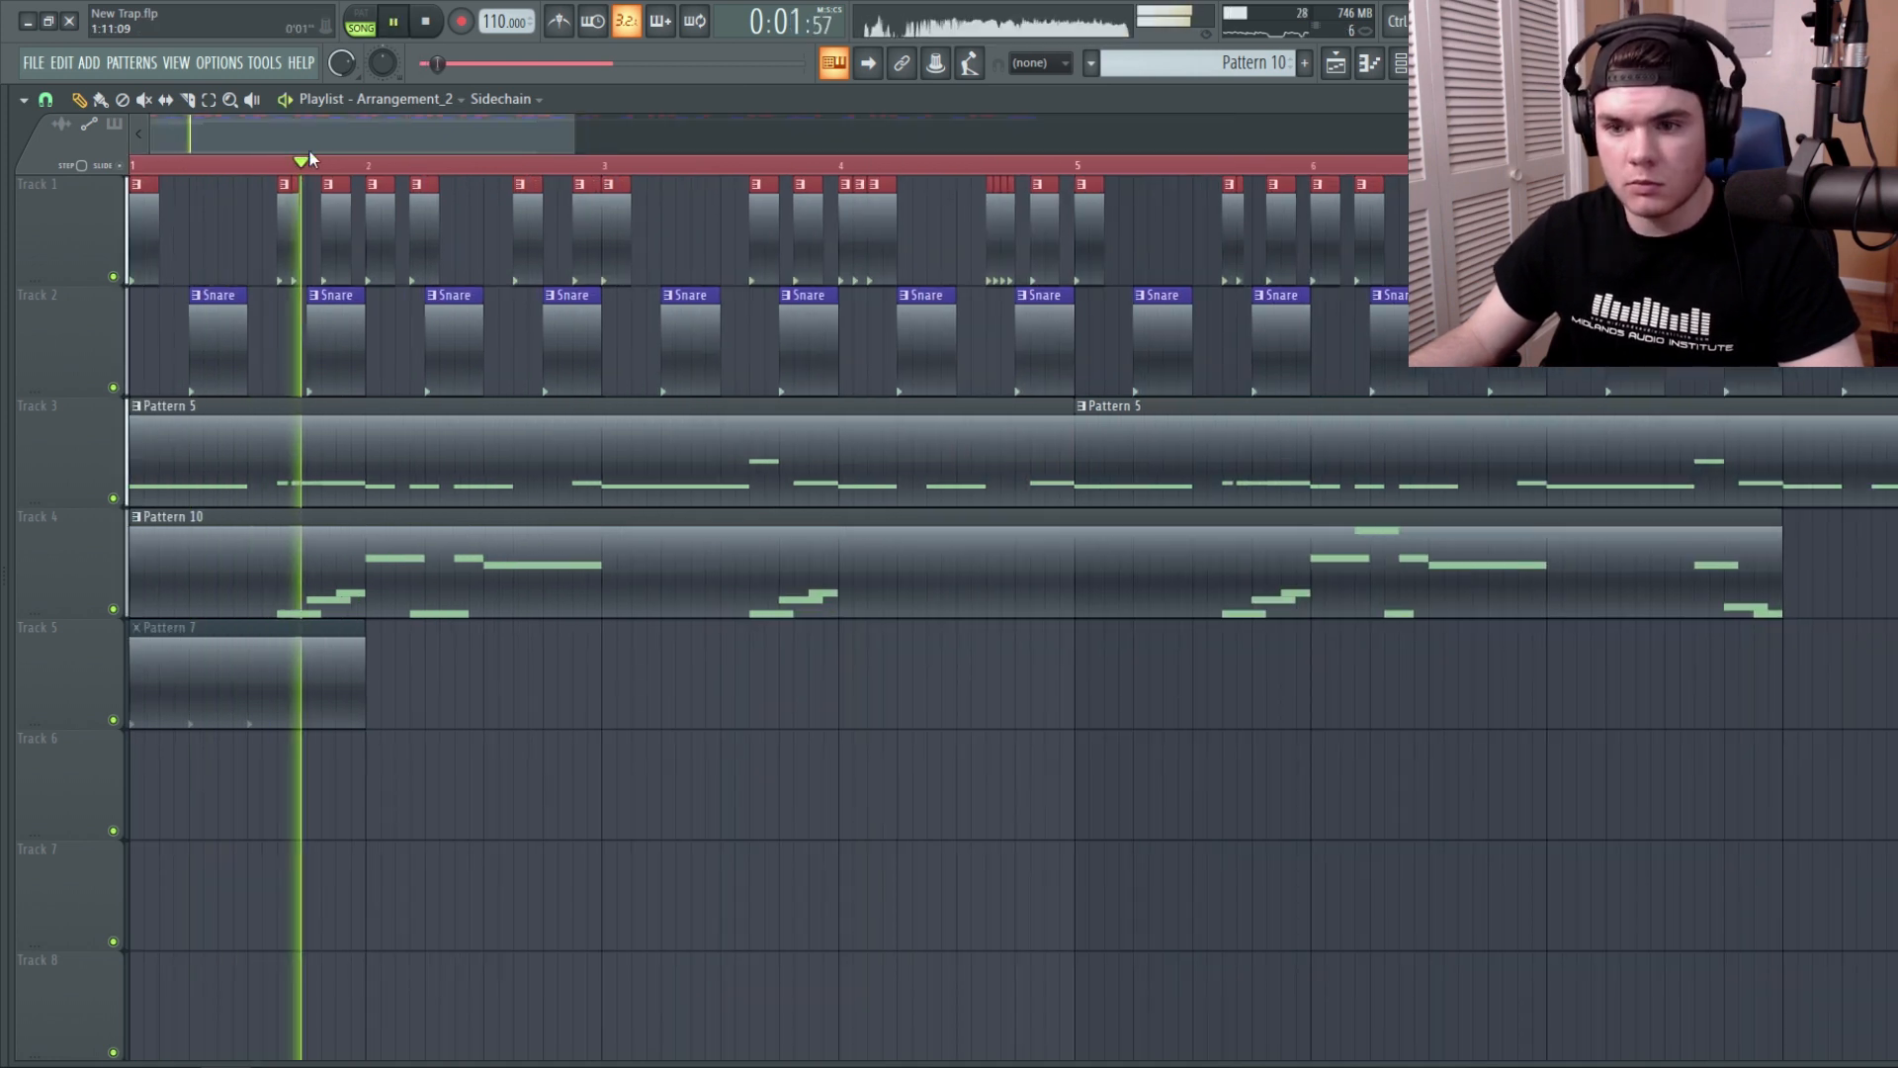
Listen to the opening bars of the arrangement with the Pattern 10 lead, and stop playback.
scroll(411, 170, down, 4)
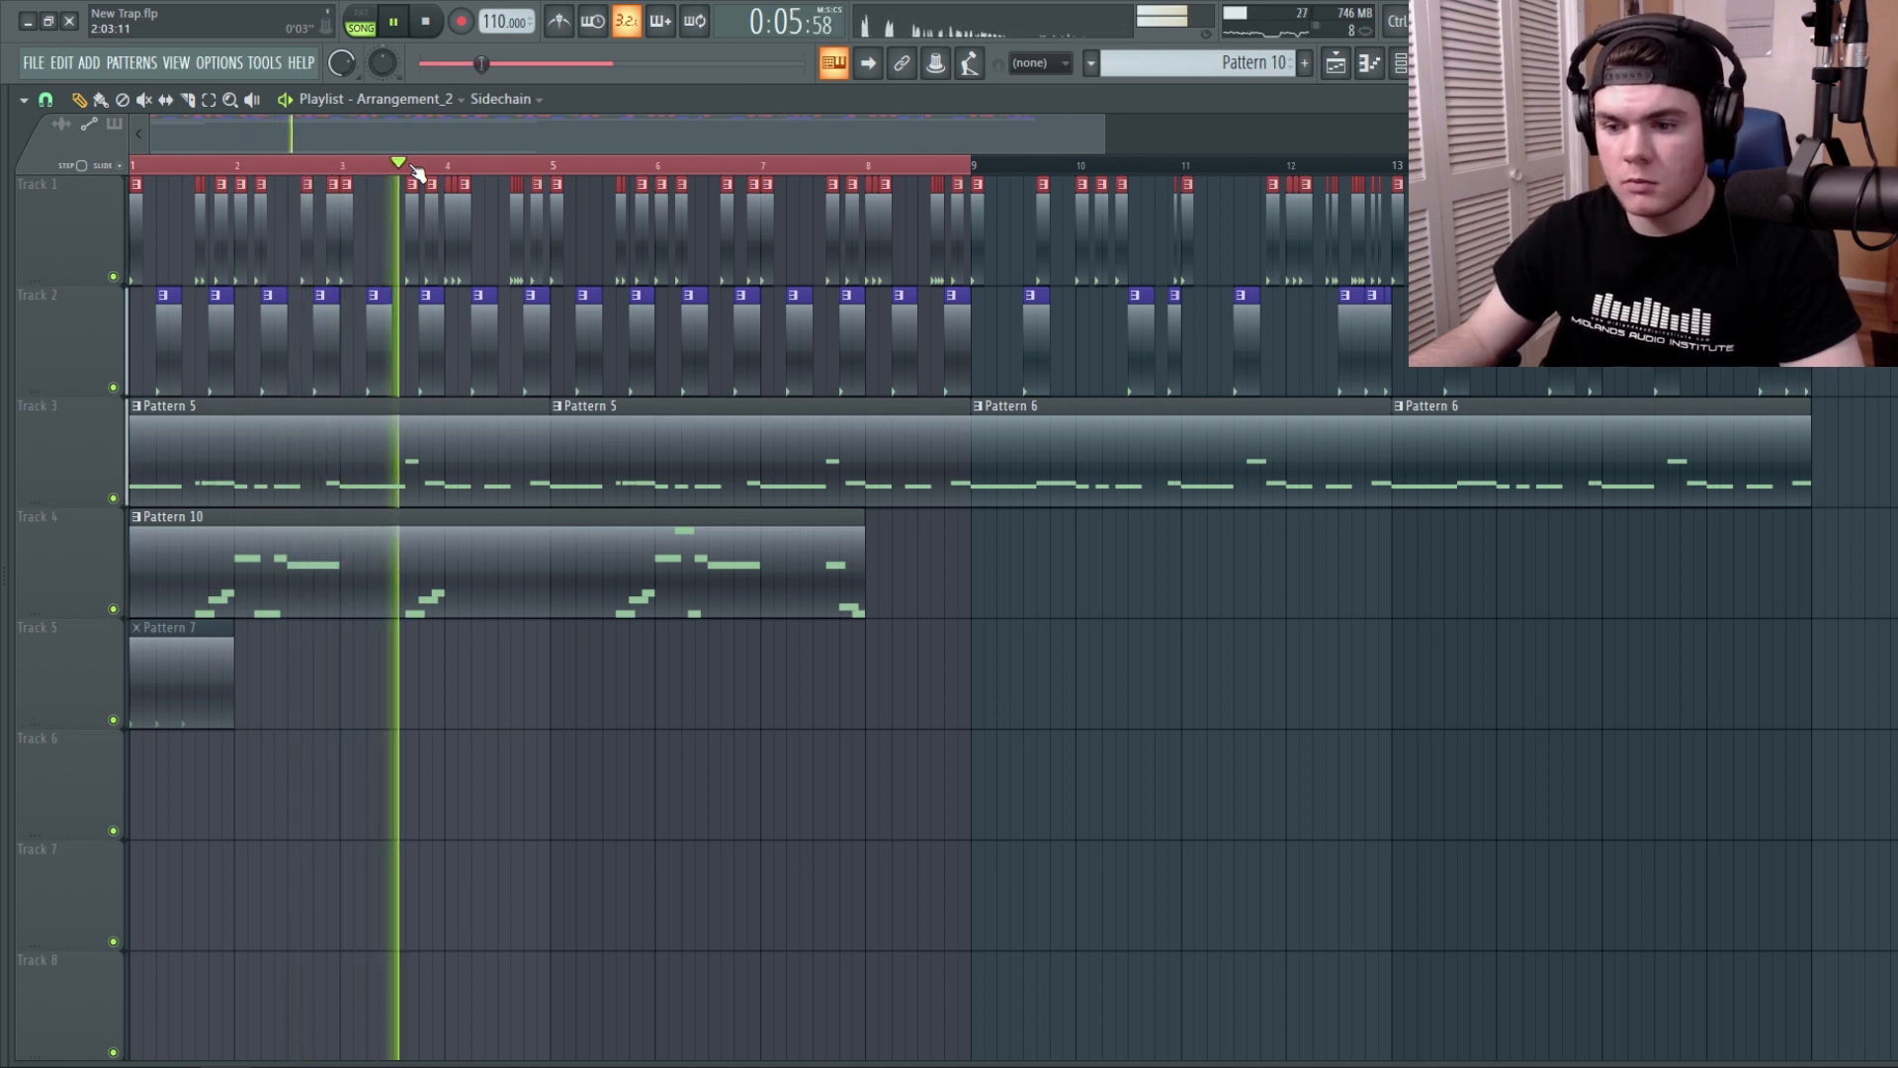
key(space)
scroll(415, 170, up, 1)
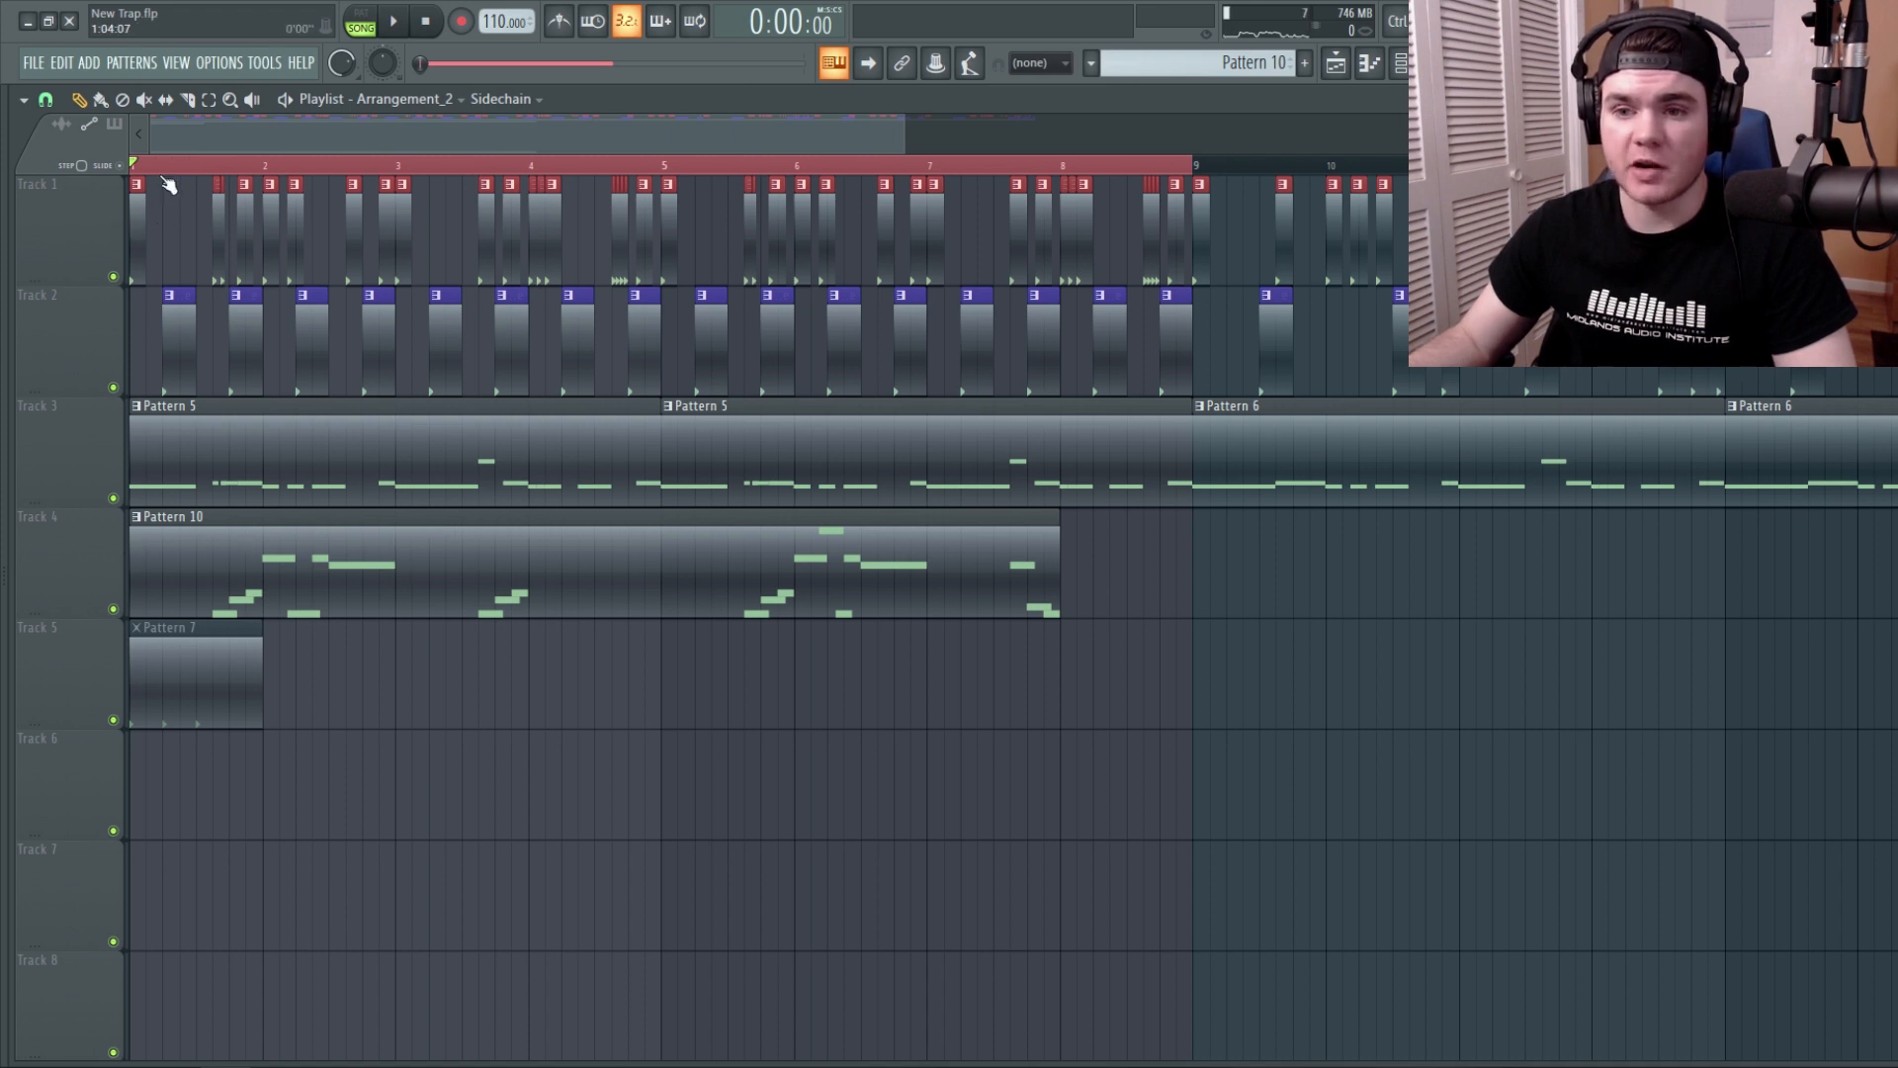
key(space)
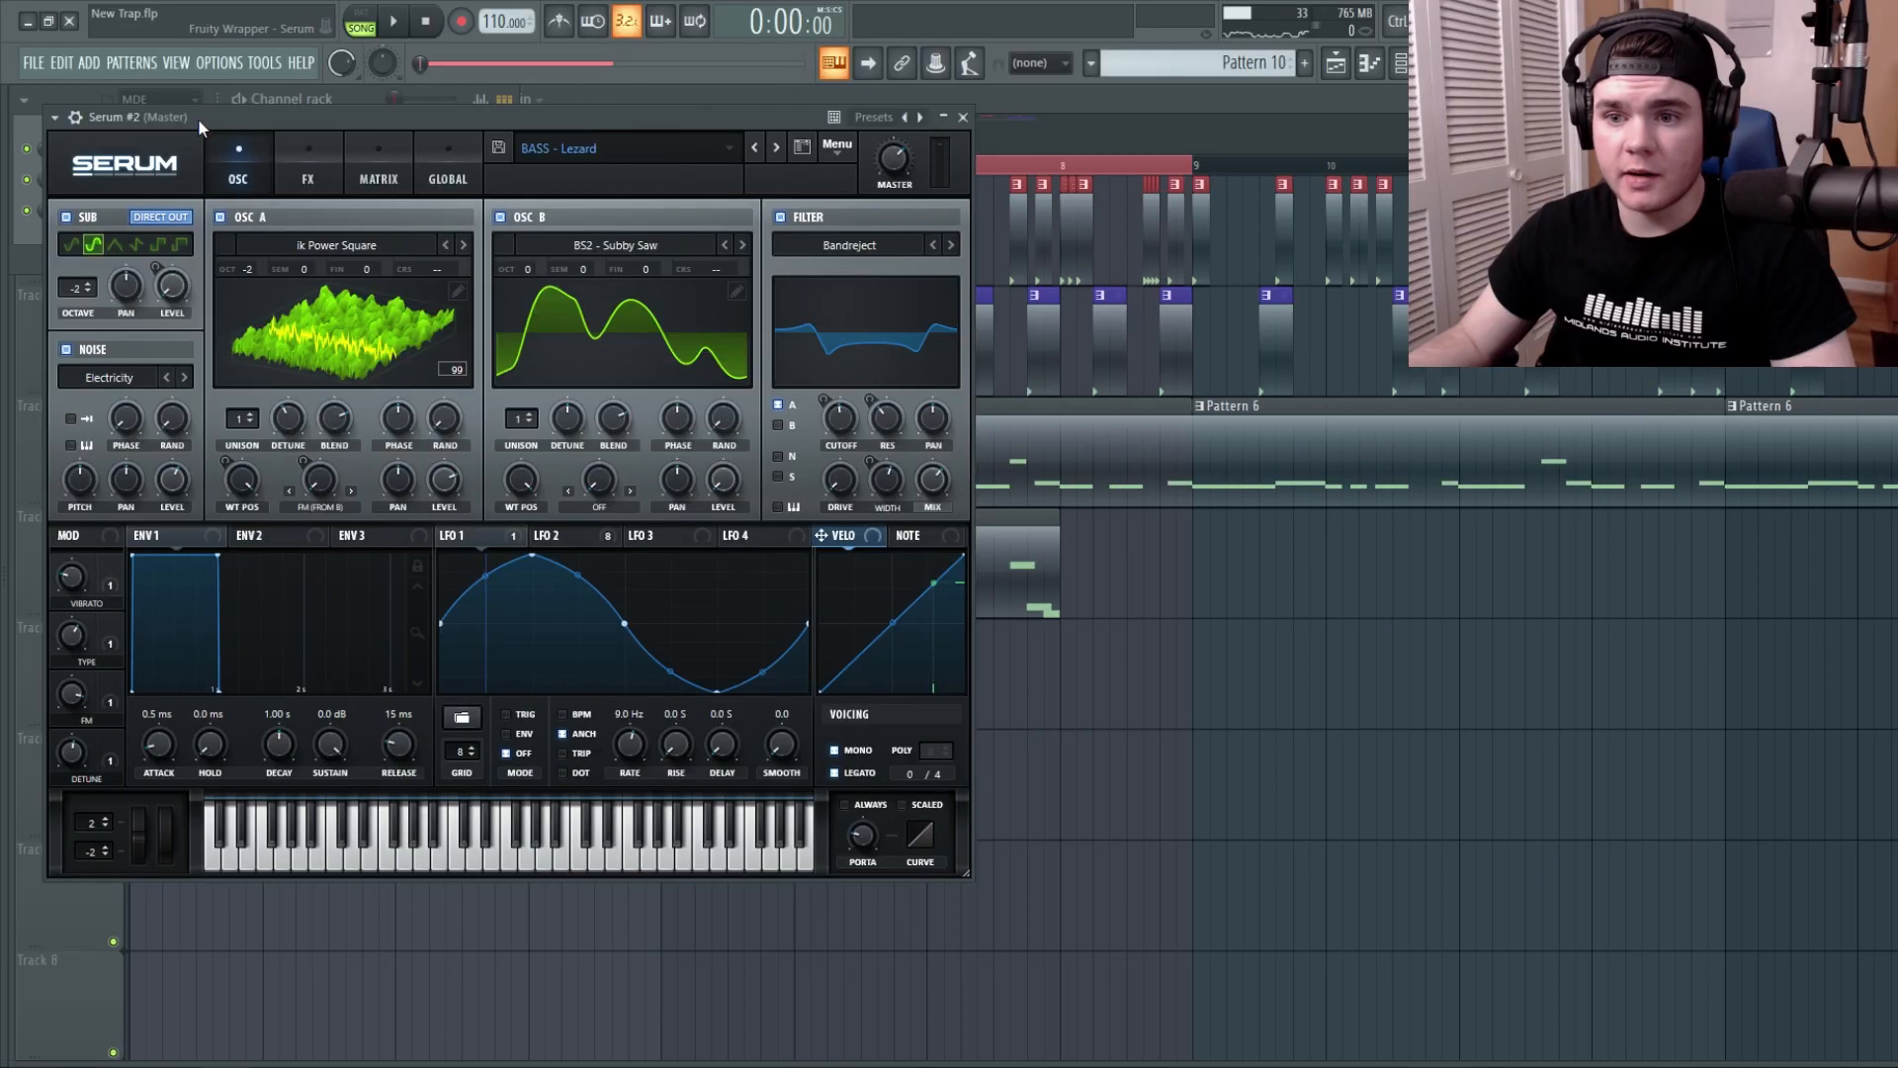
Audition the BASS - Lezard preset in Serum #2 with test notes and try its vibrato macro.
key(c)
key(v)
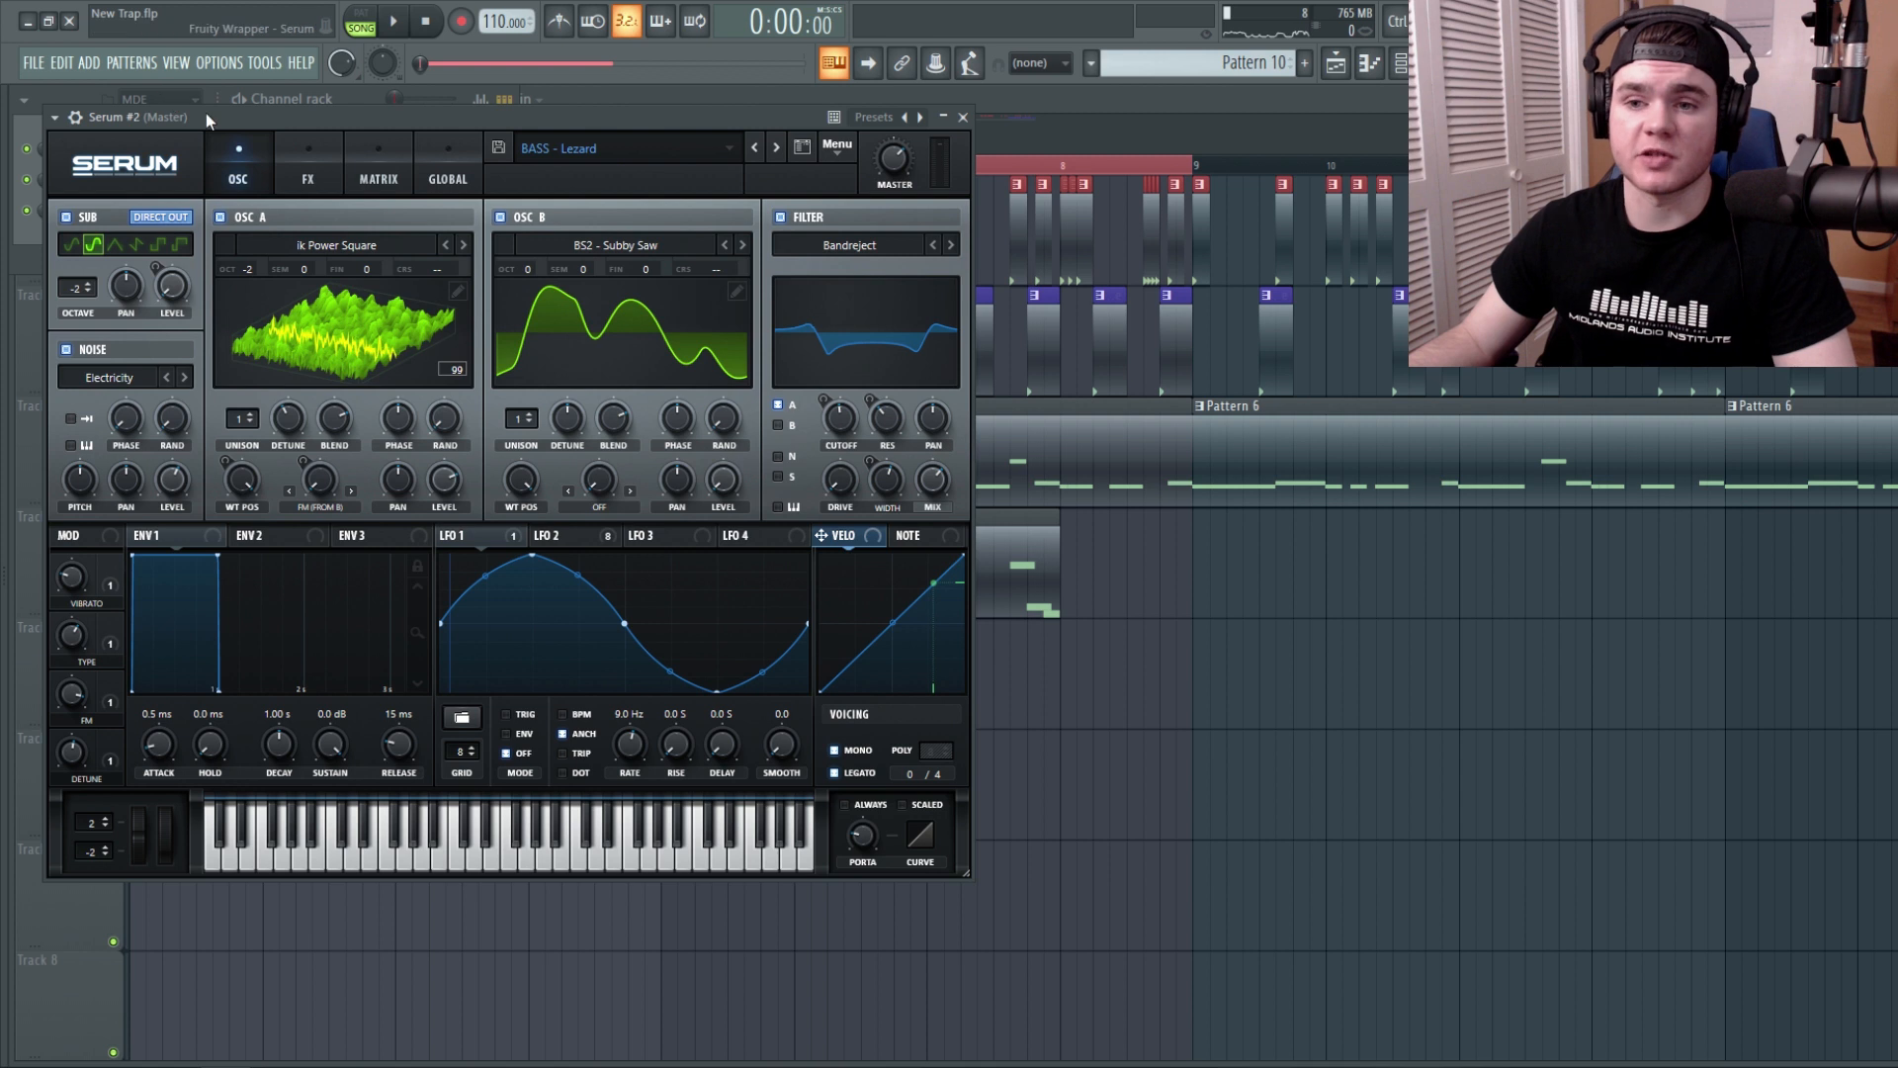
key(v)
mouse_move(79, 575)
mouse_down()
mouse_move(79, 602)
mouse_move(81, 498)
mouse_move(75, 566)
mouse_up()
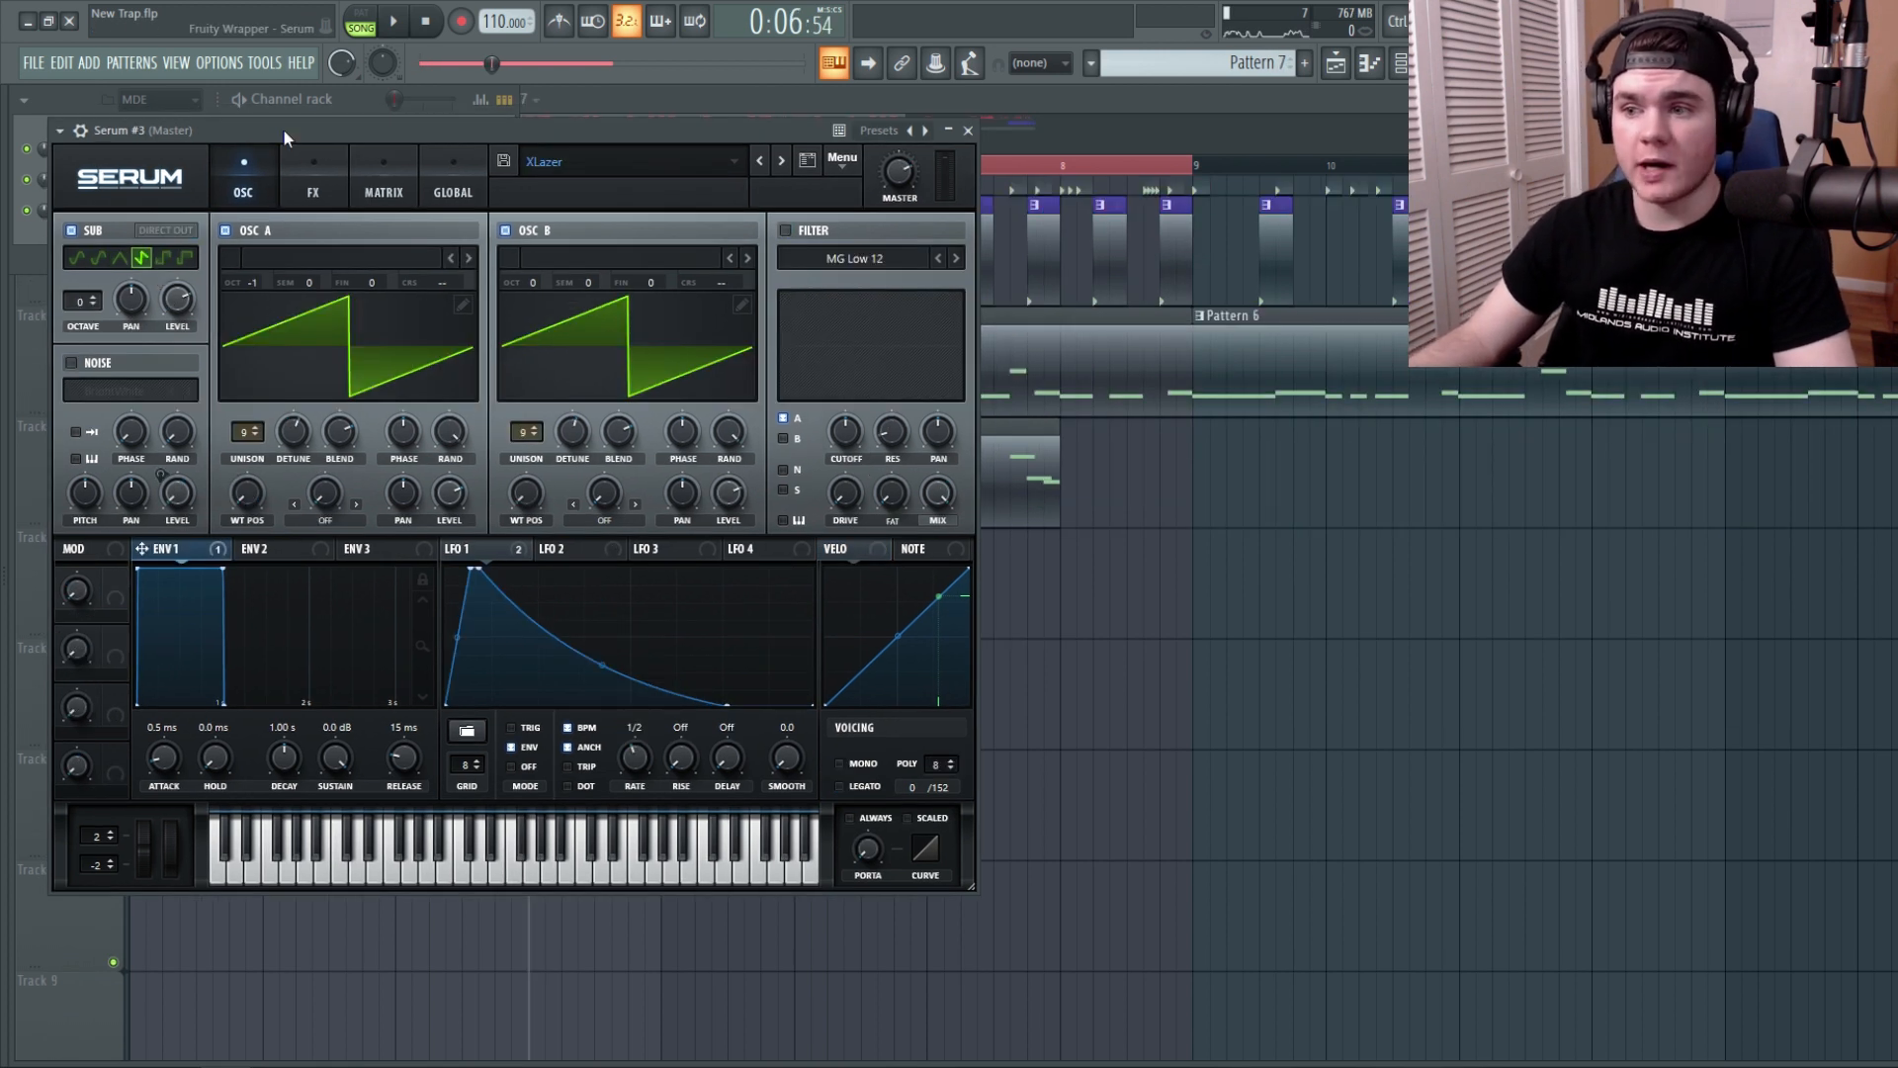
Audition the XLazer preset in Serum #3 with test notes and check its effects page.
key(e)
key(e)
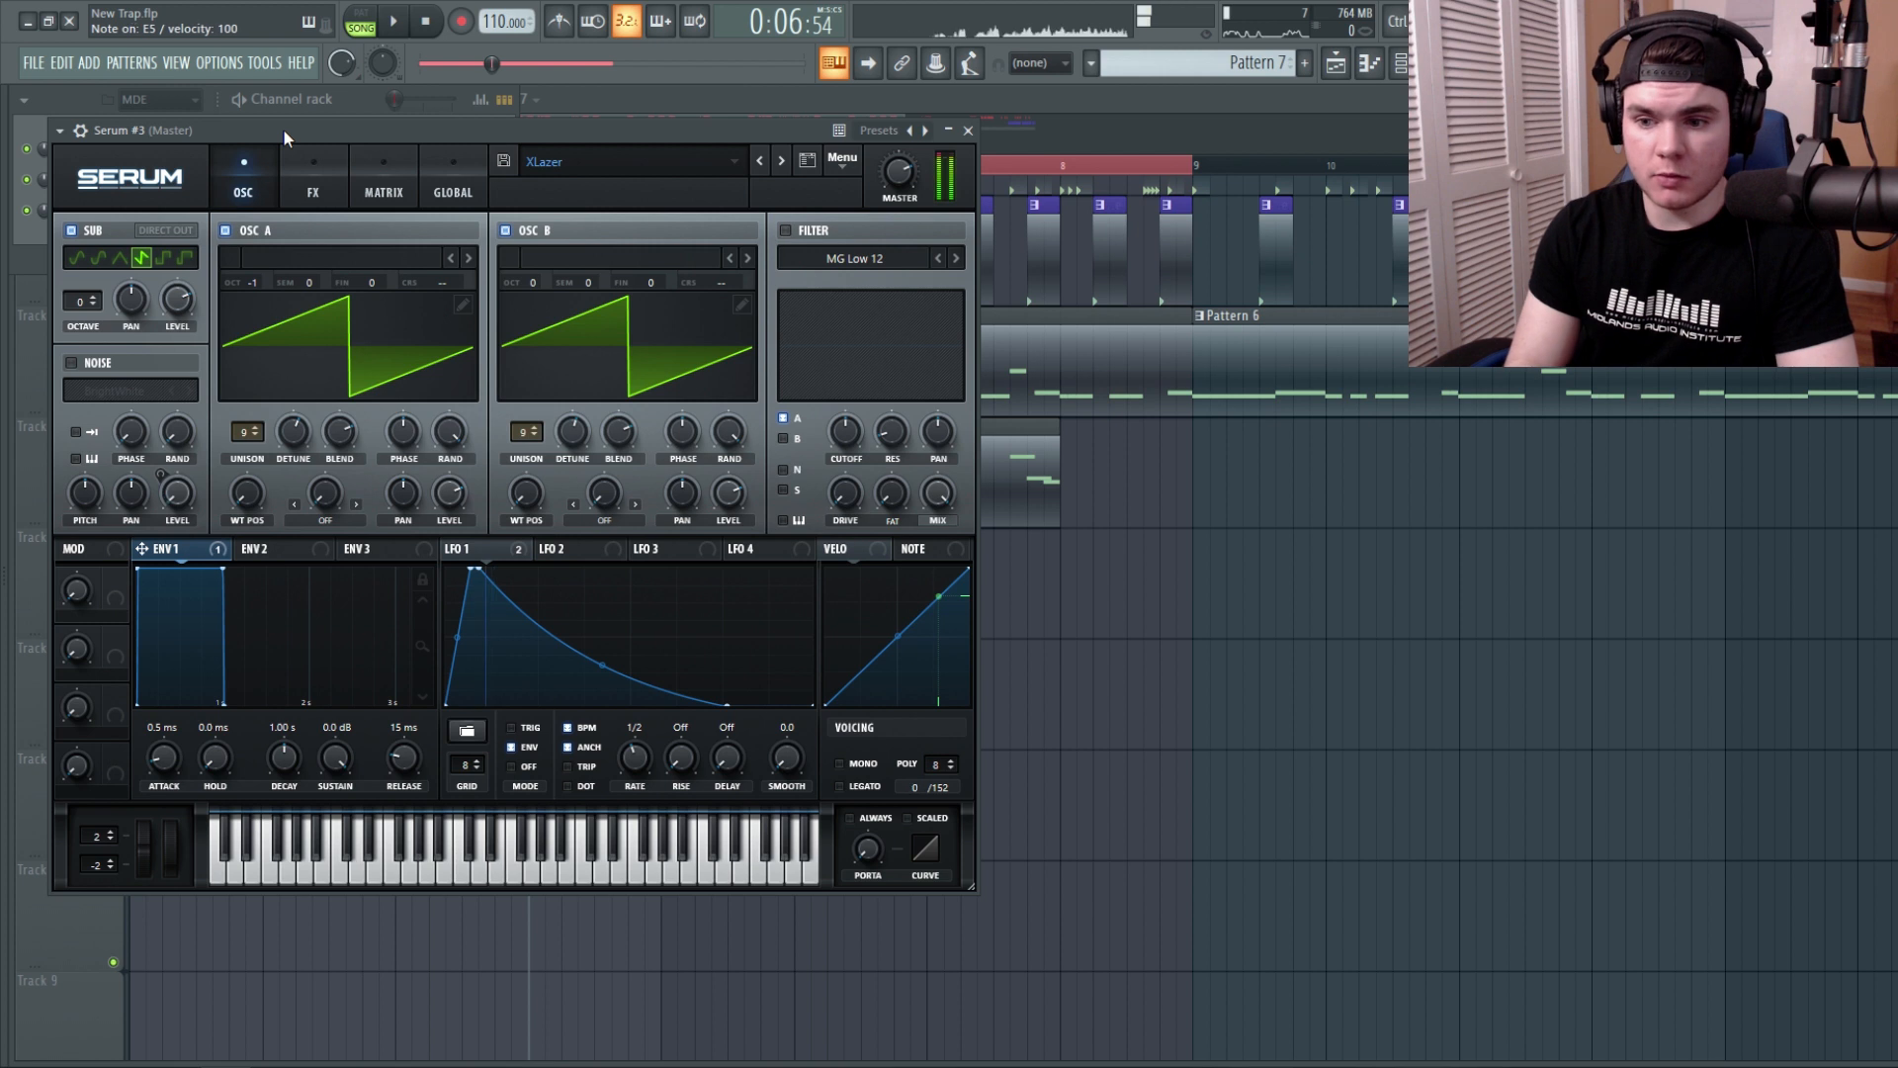
key(m)
key(m)
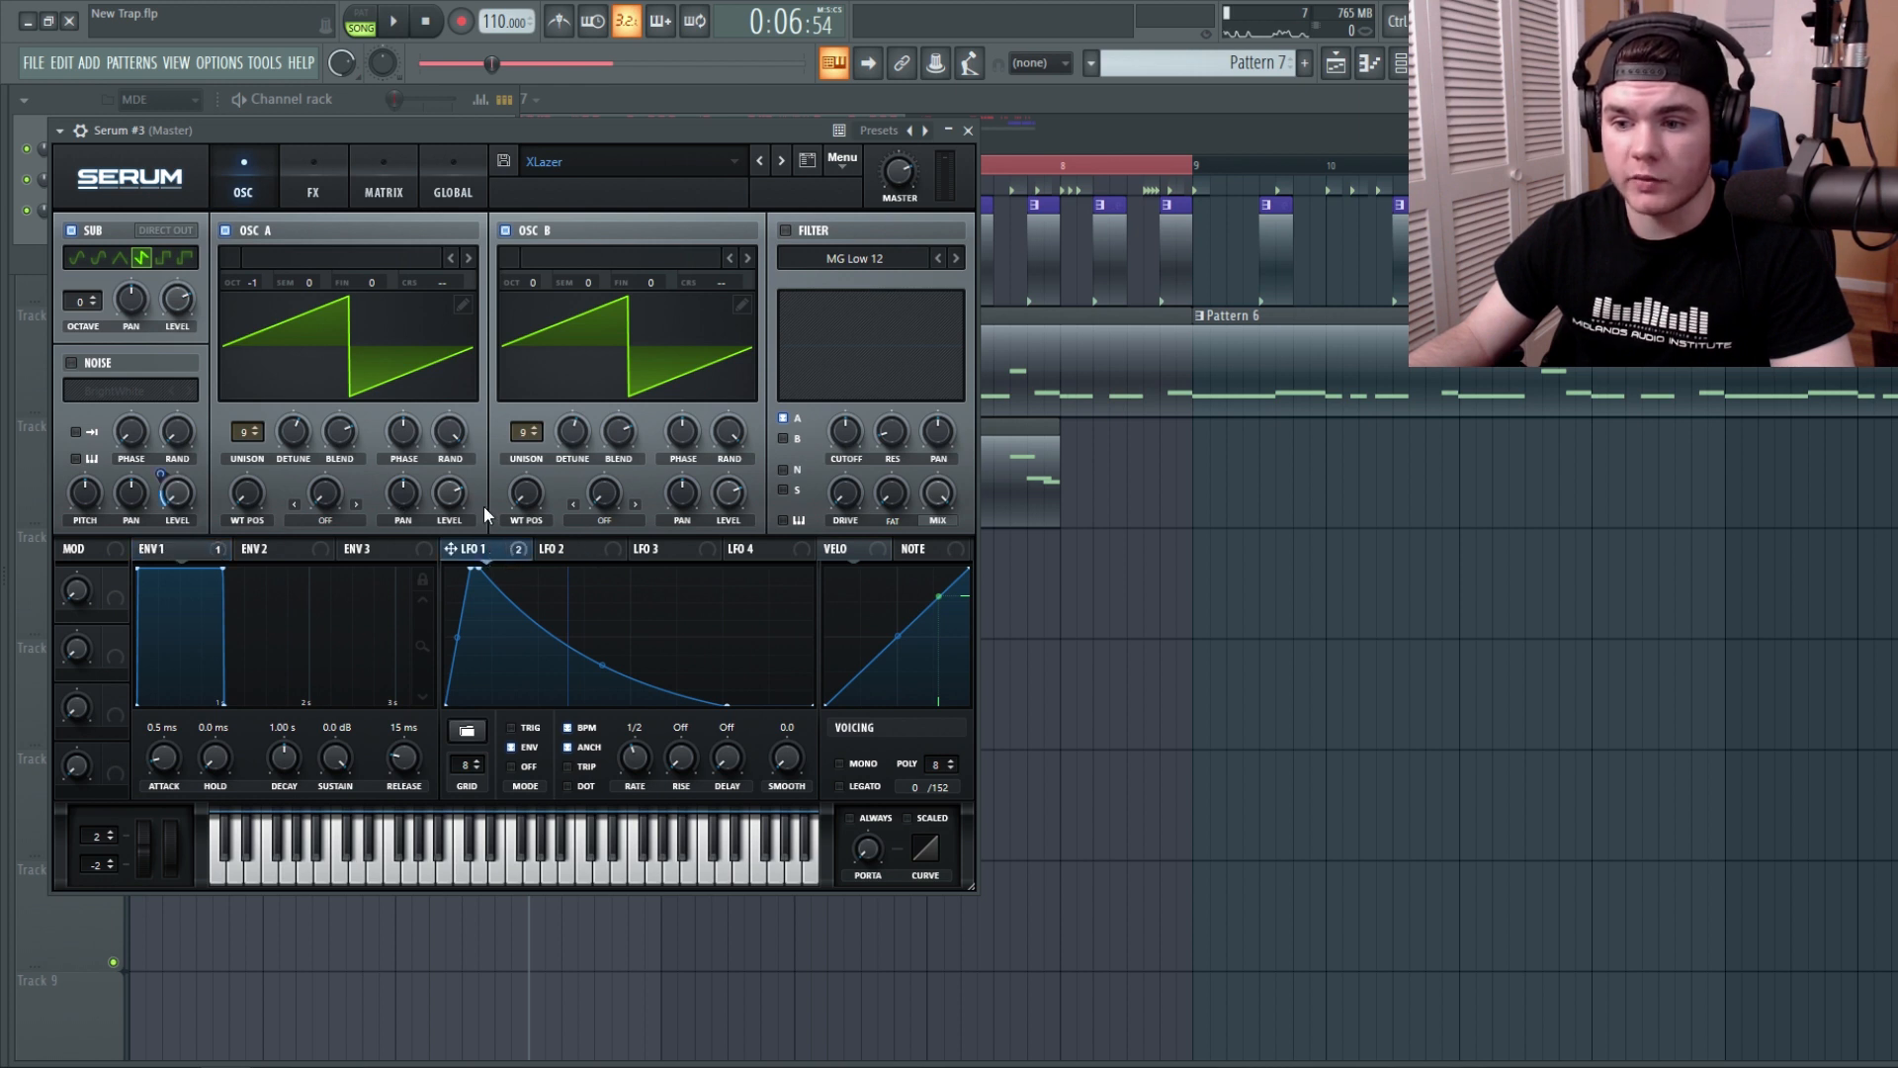
click(312, 183)
drag(951, 263, 949, 322)
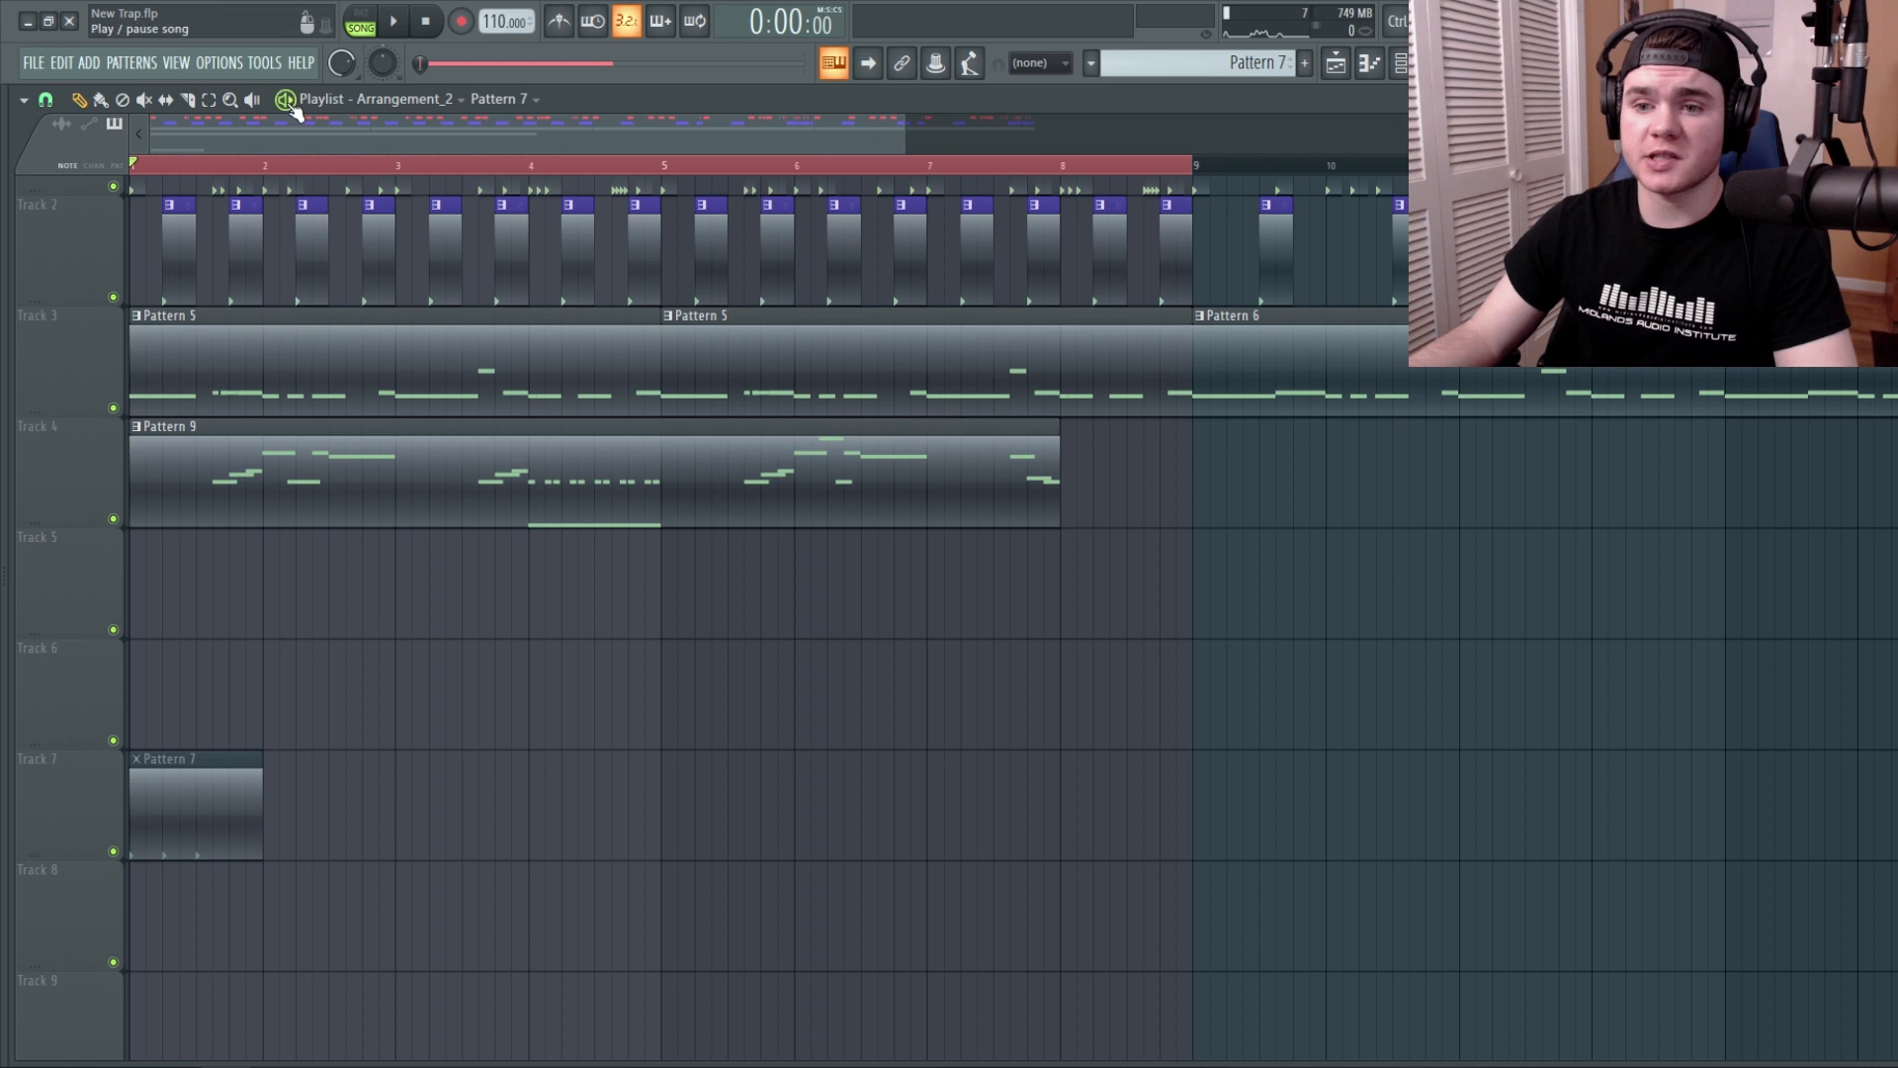
Play the arrangement from bar 3 to hear Pattern 9's long bass and laser notes.
click(397, 169)
key(space)
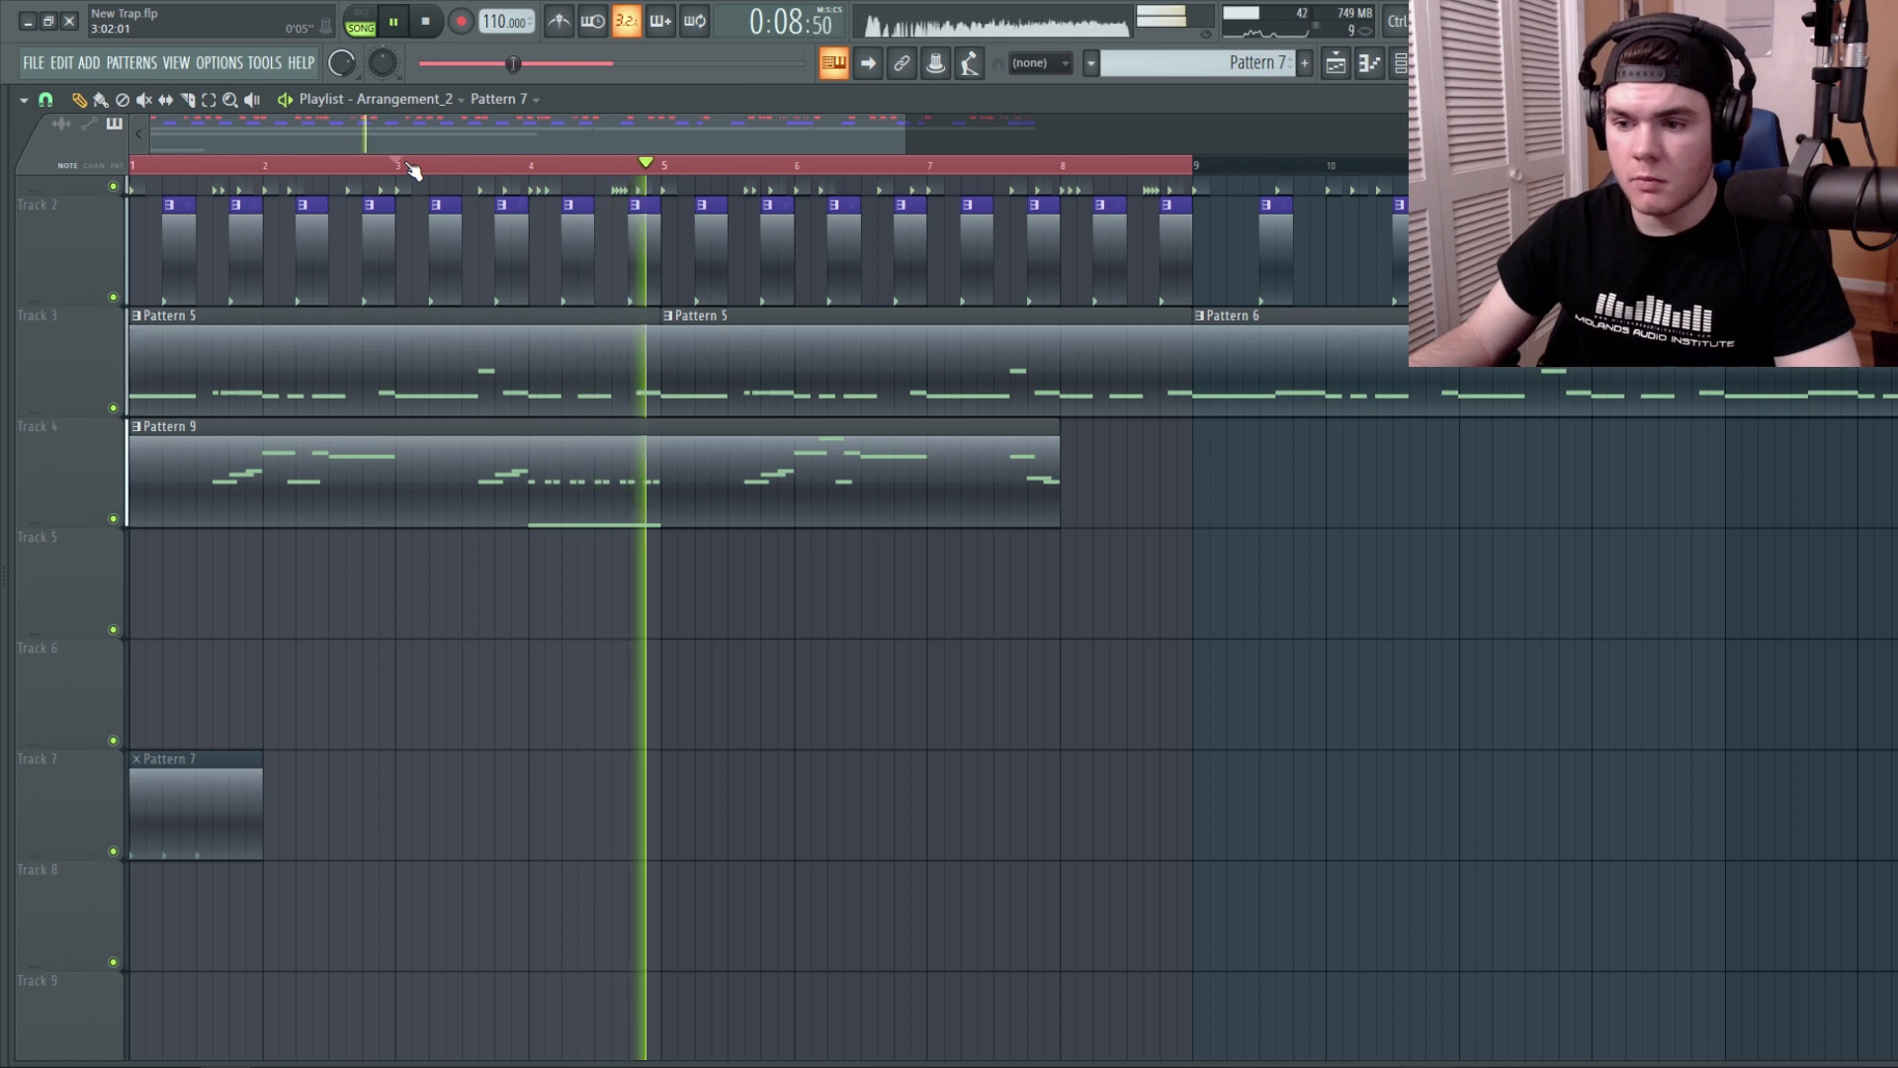
key(space)
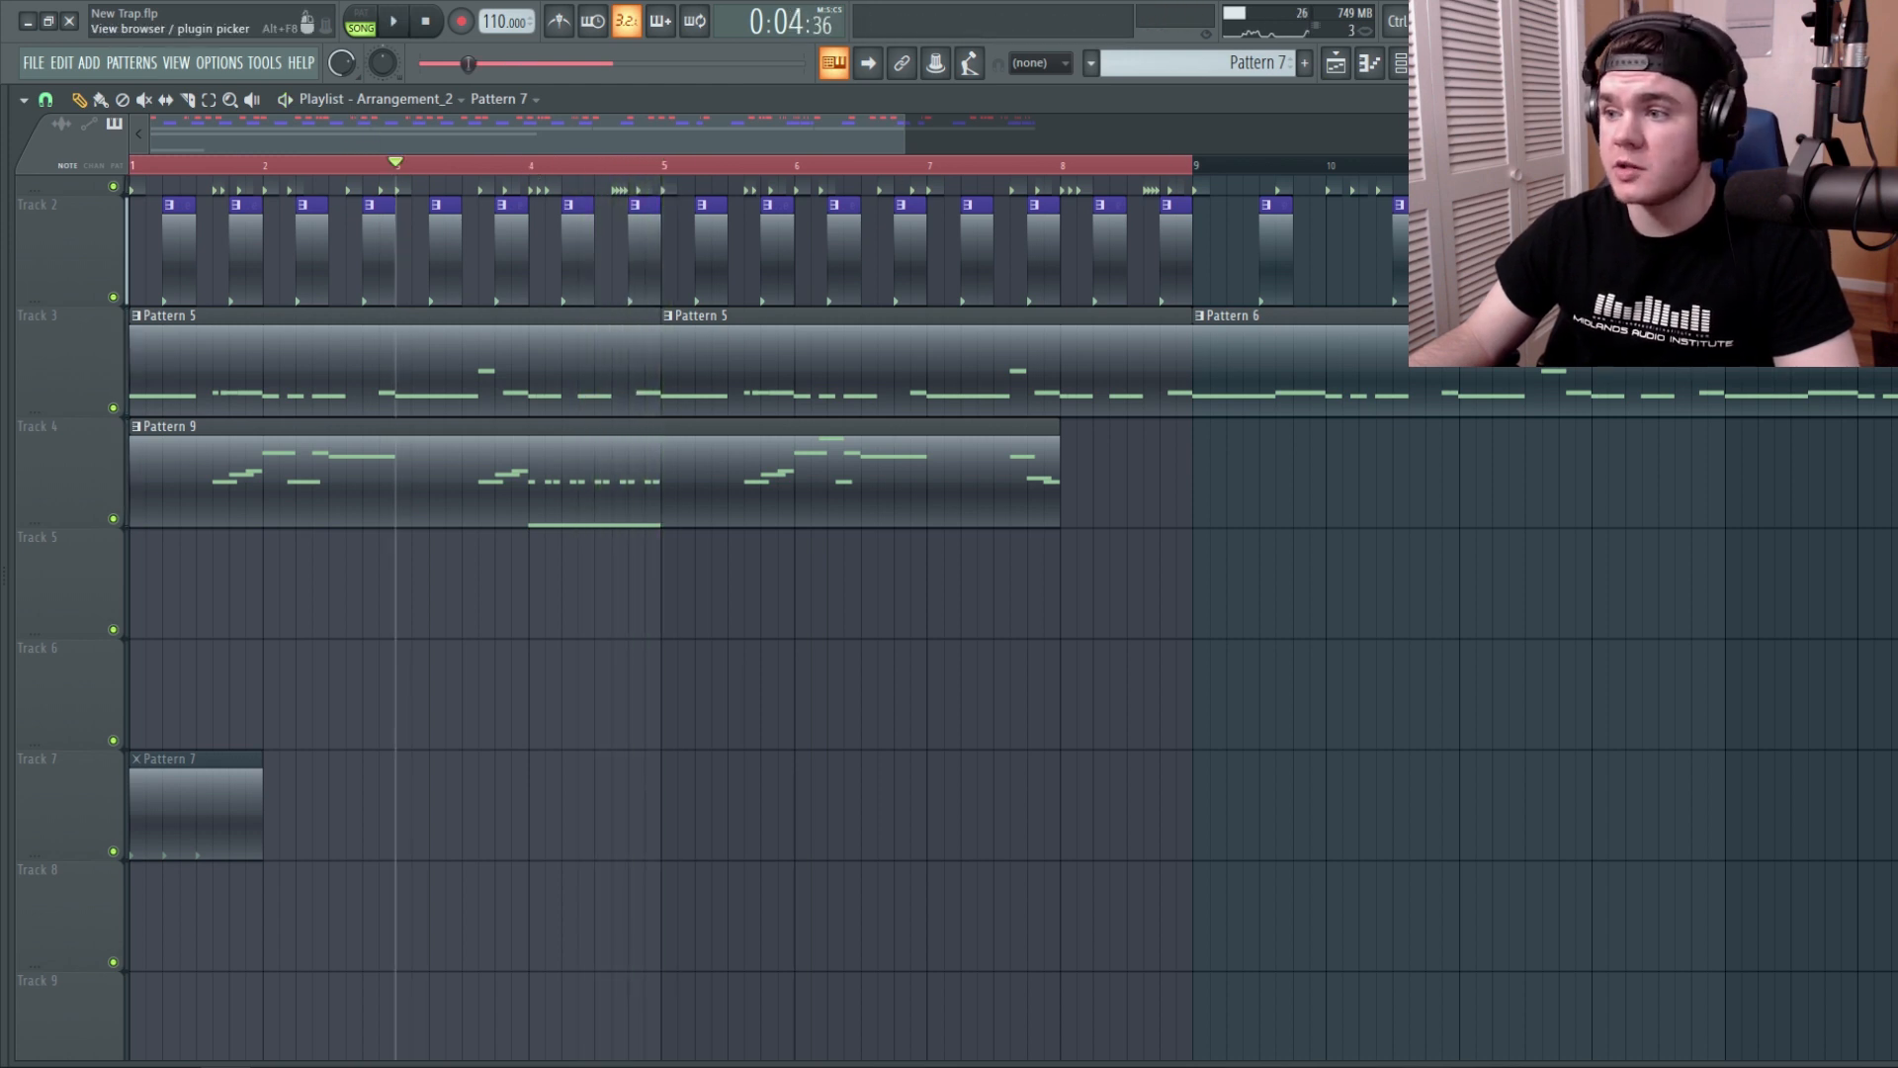
Automate Serum #2's vibrato macro with a rising curve across bar 4 and play back the result.
click(1398, 62)
click(179, 181)
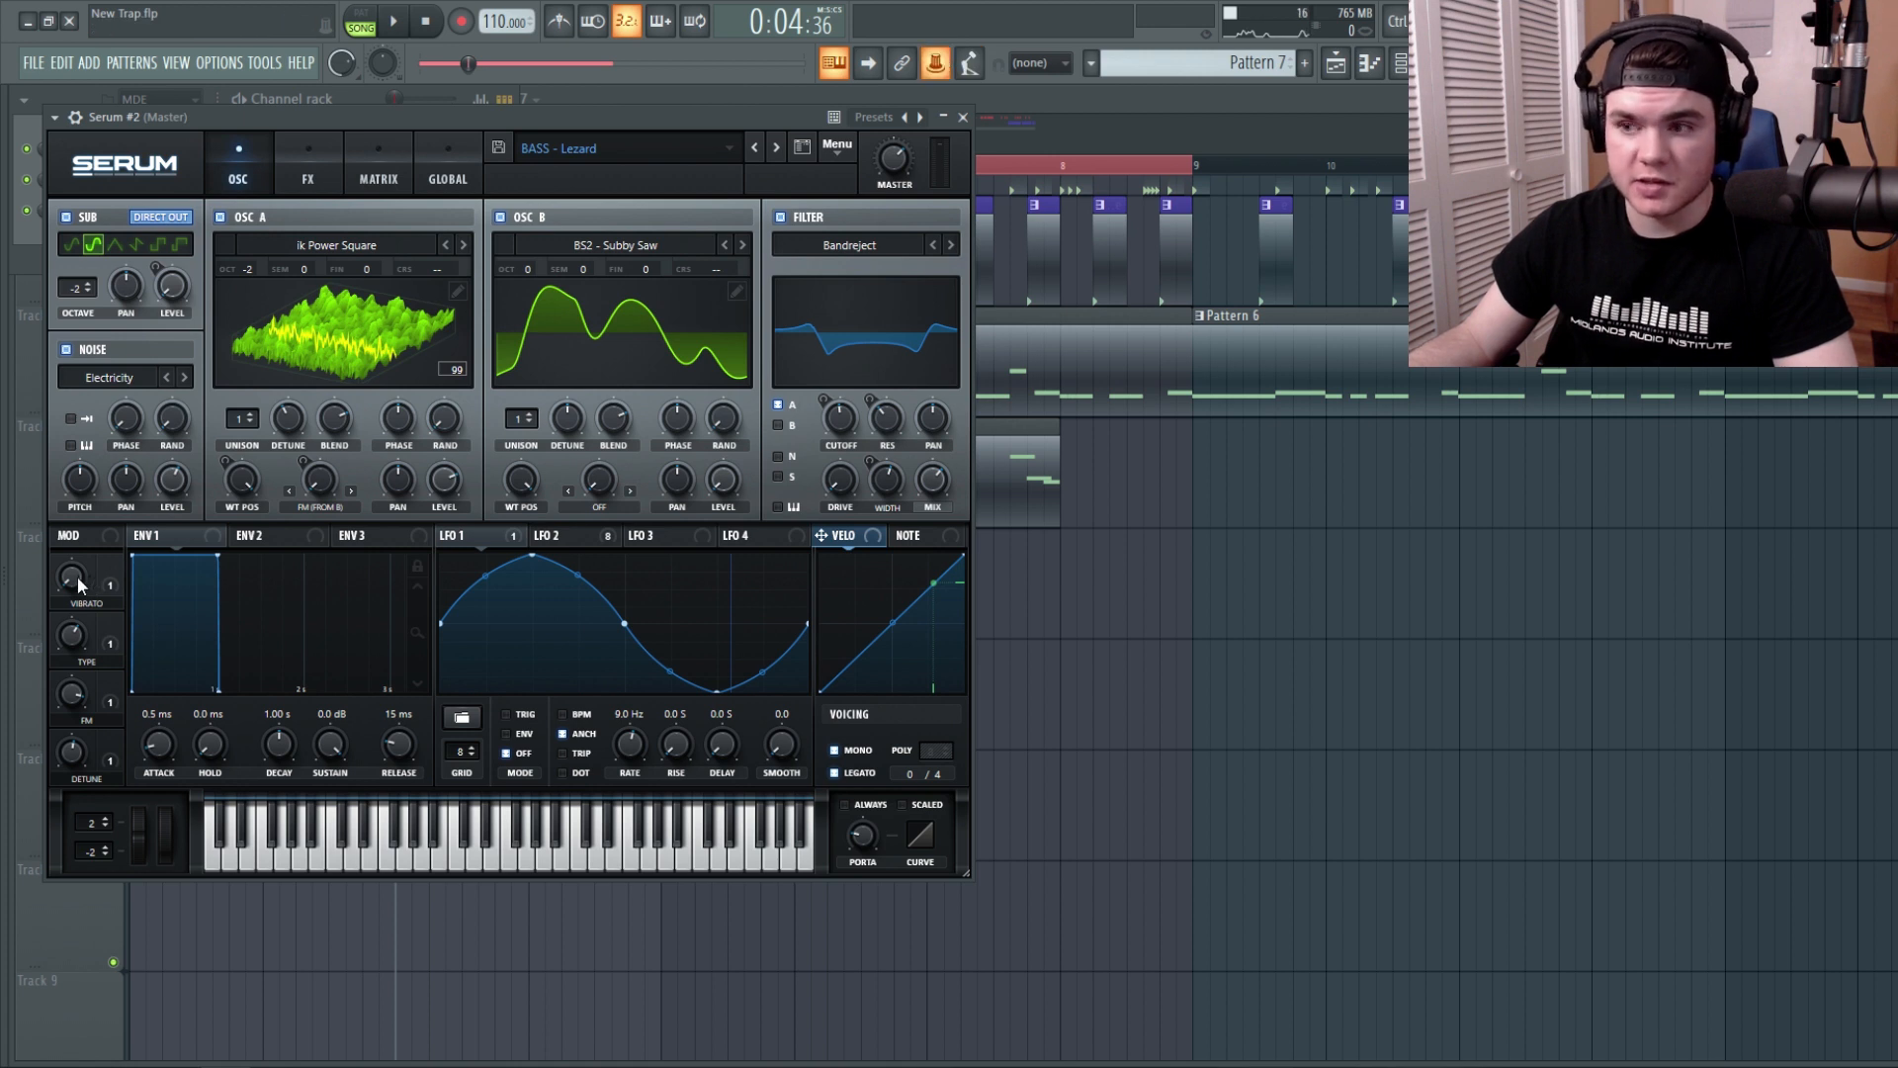
right_click(936, 65)
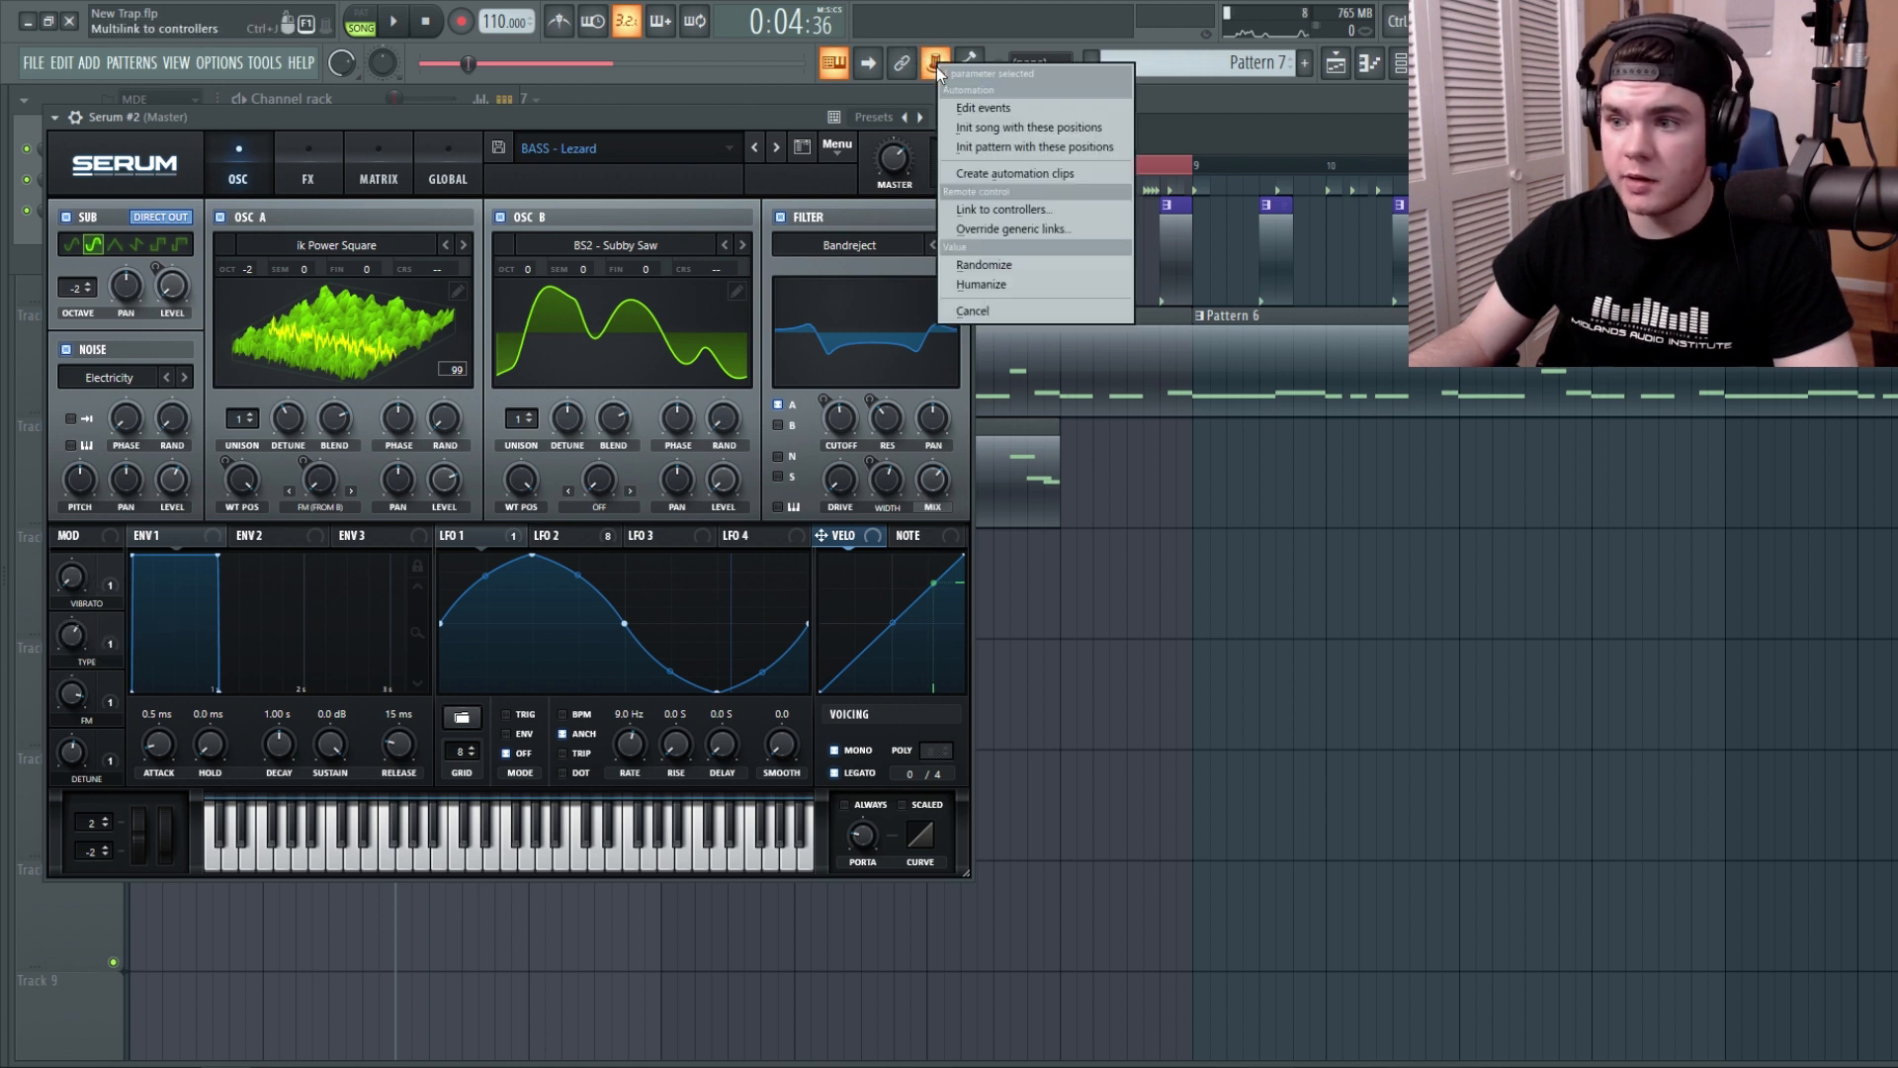
click(1014, 173)
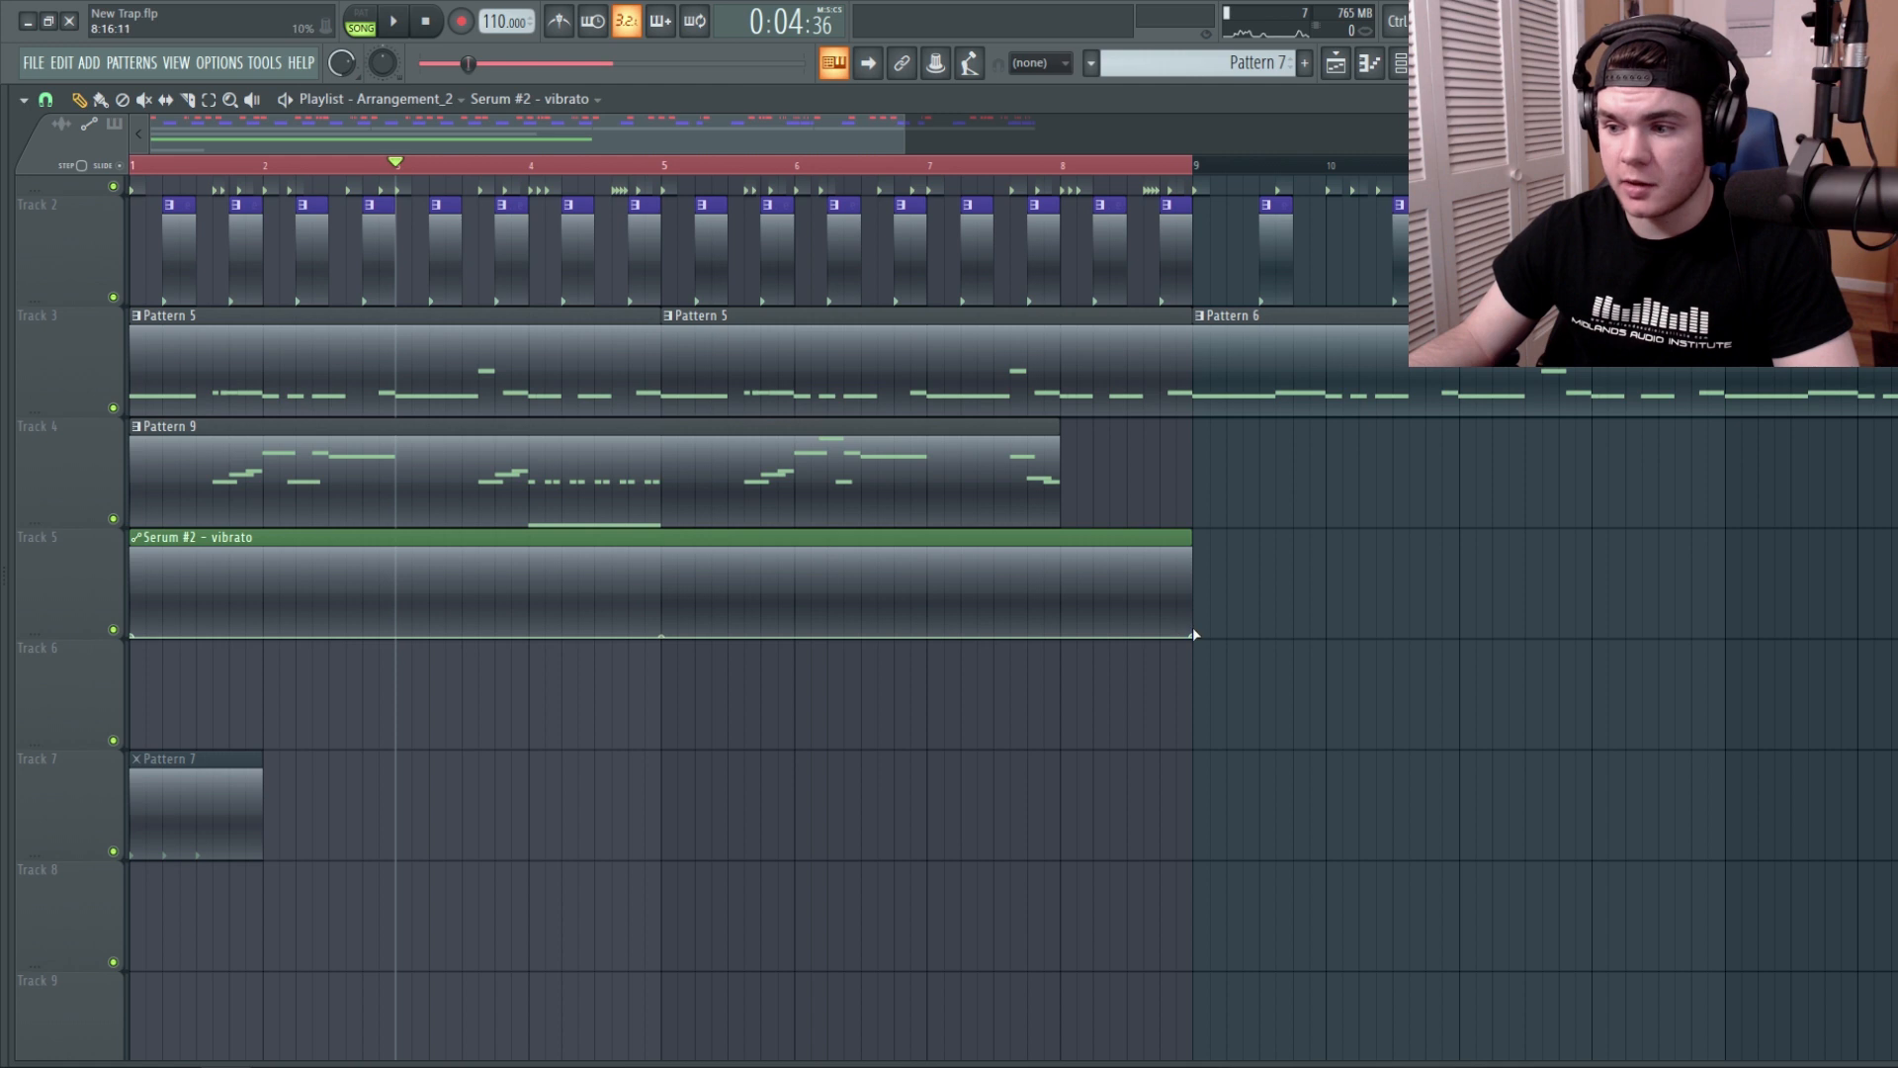
key(space)
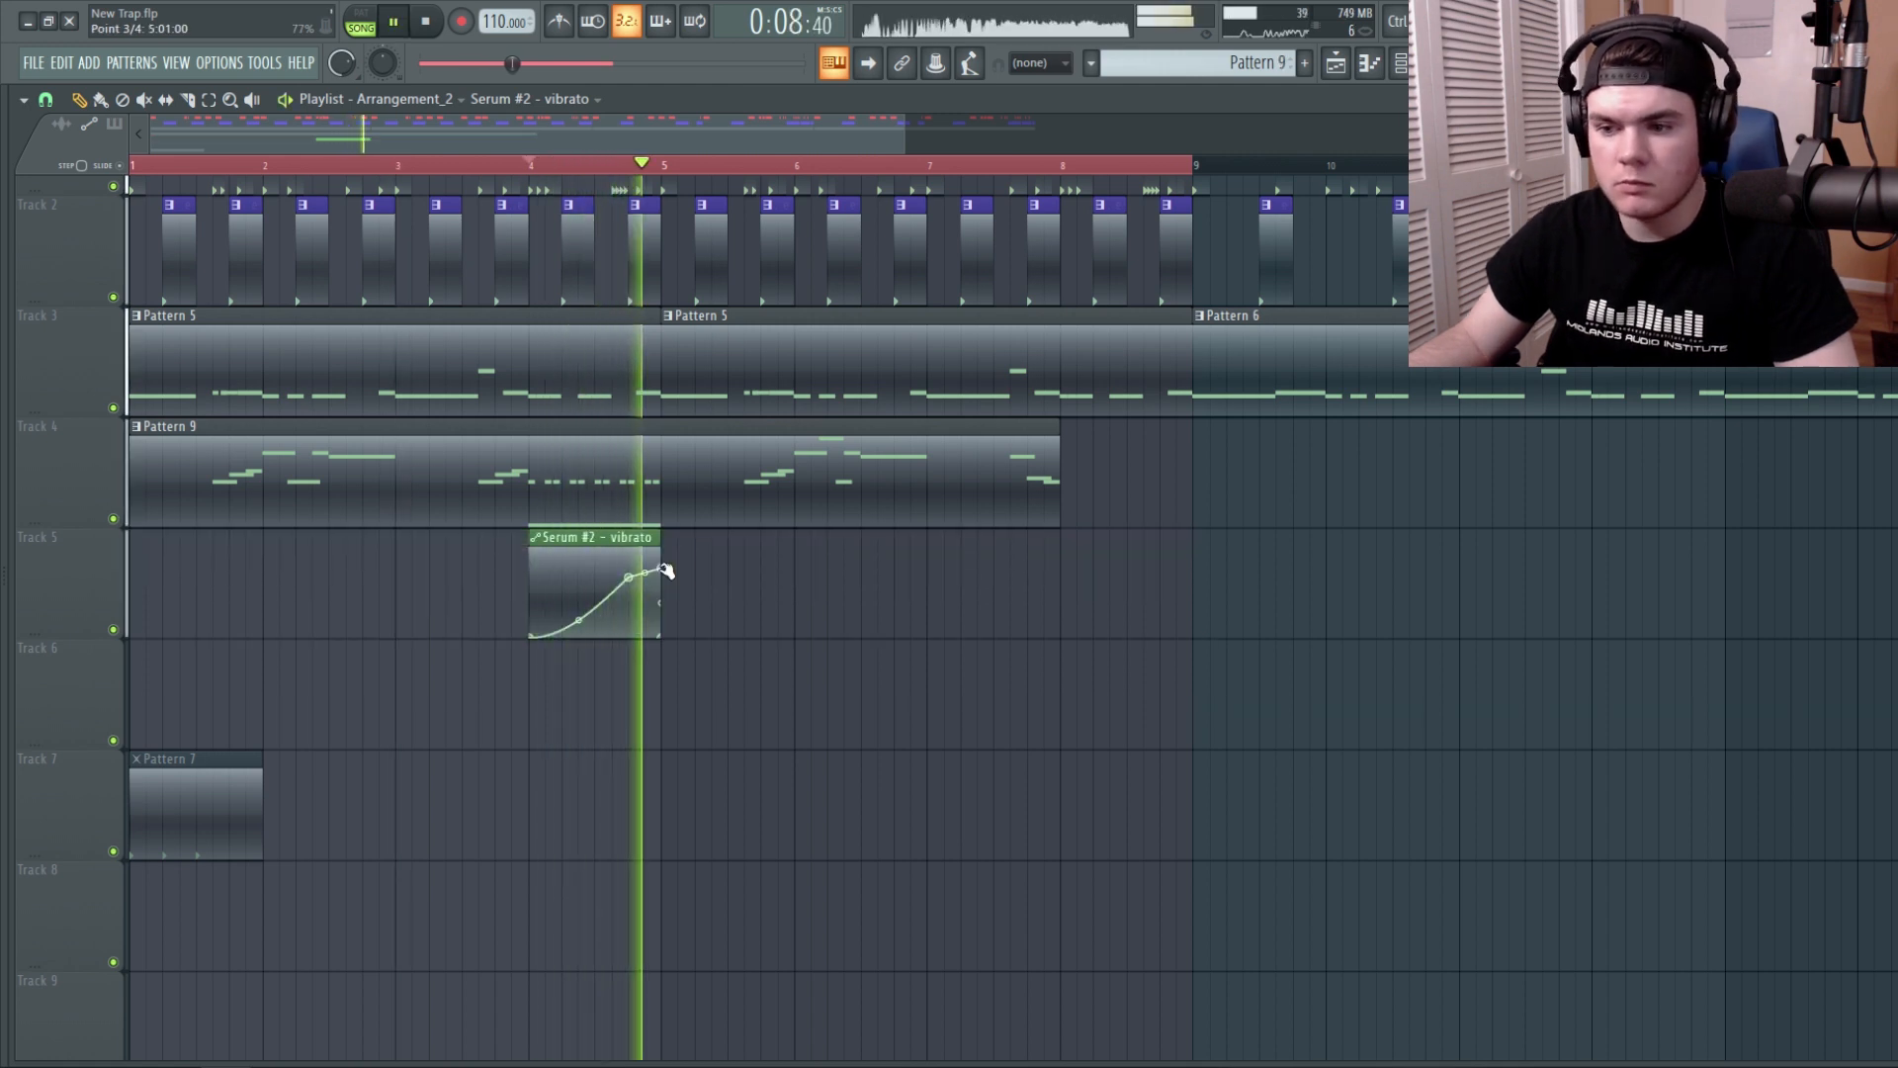
key(space)
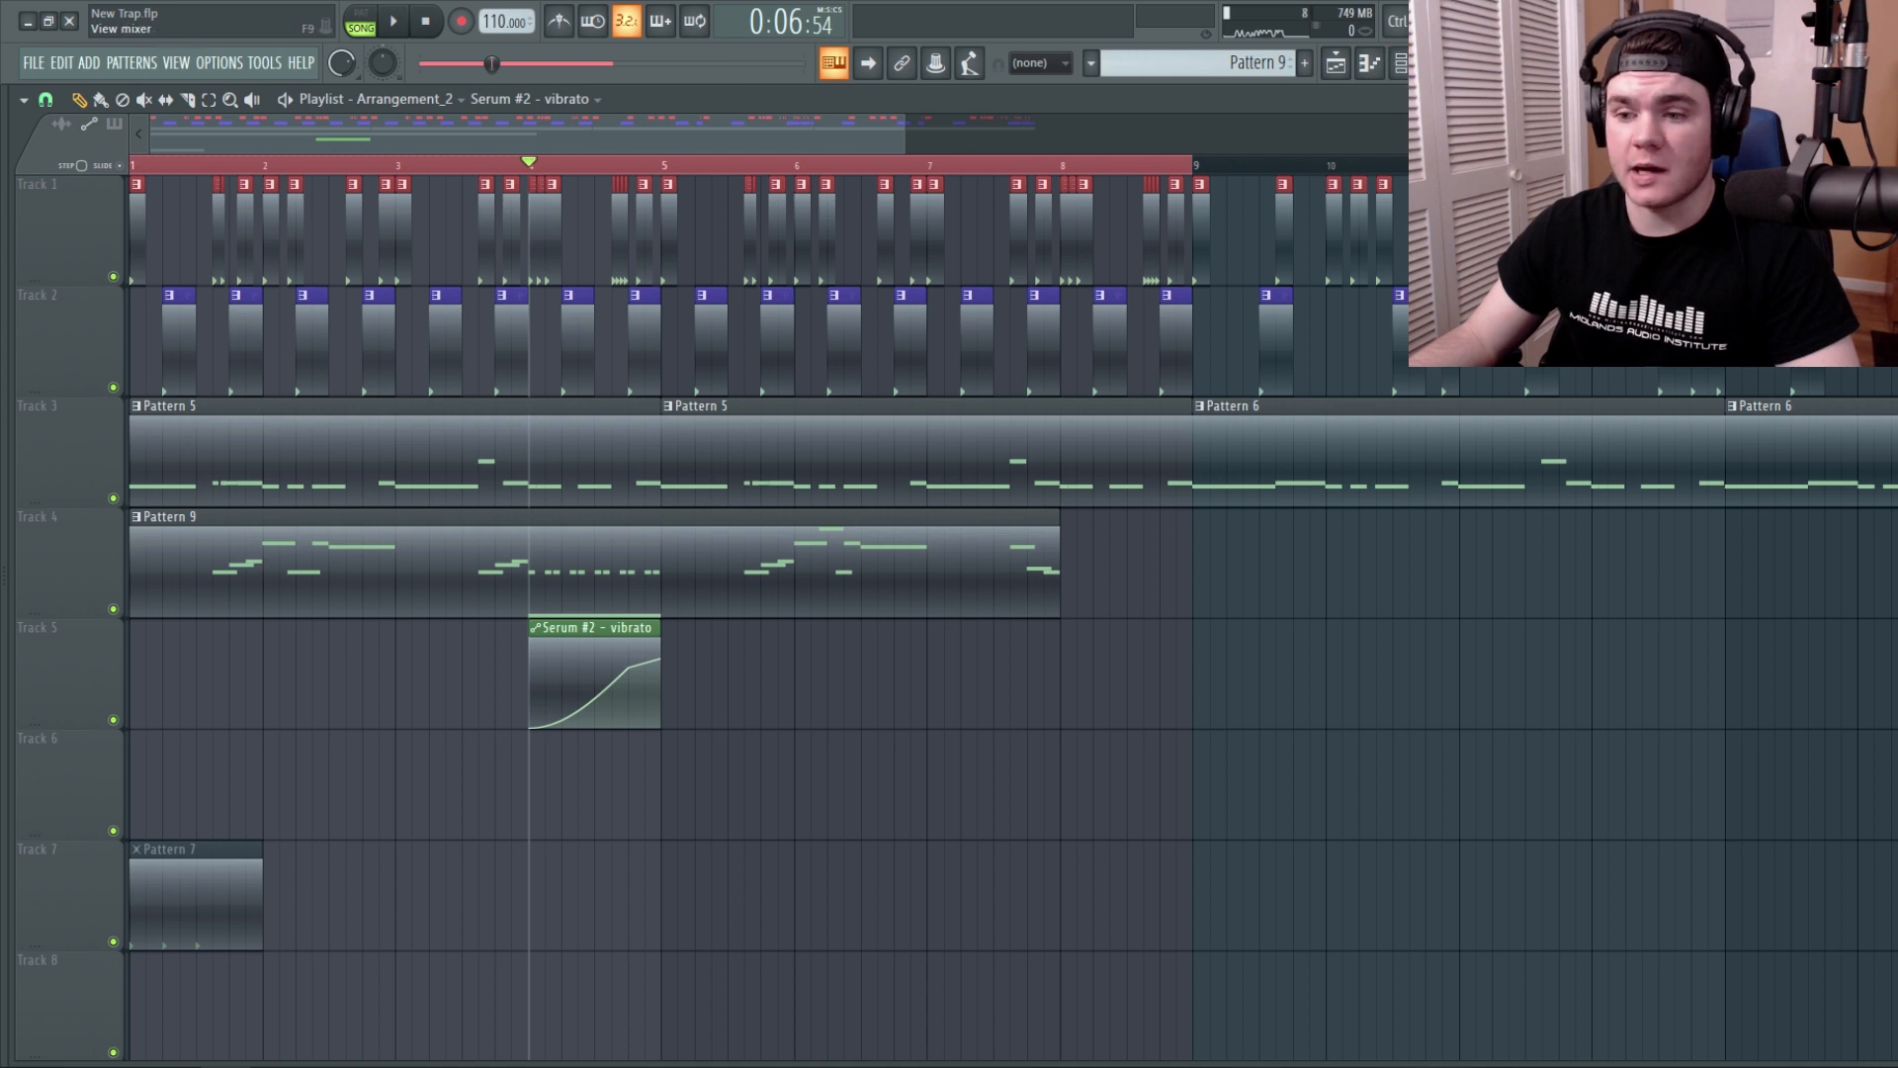
Inspect the Vocodex on the soloed Long Bass mixer track and audition its effect on the sound.
click(1437, 63)
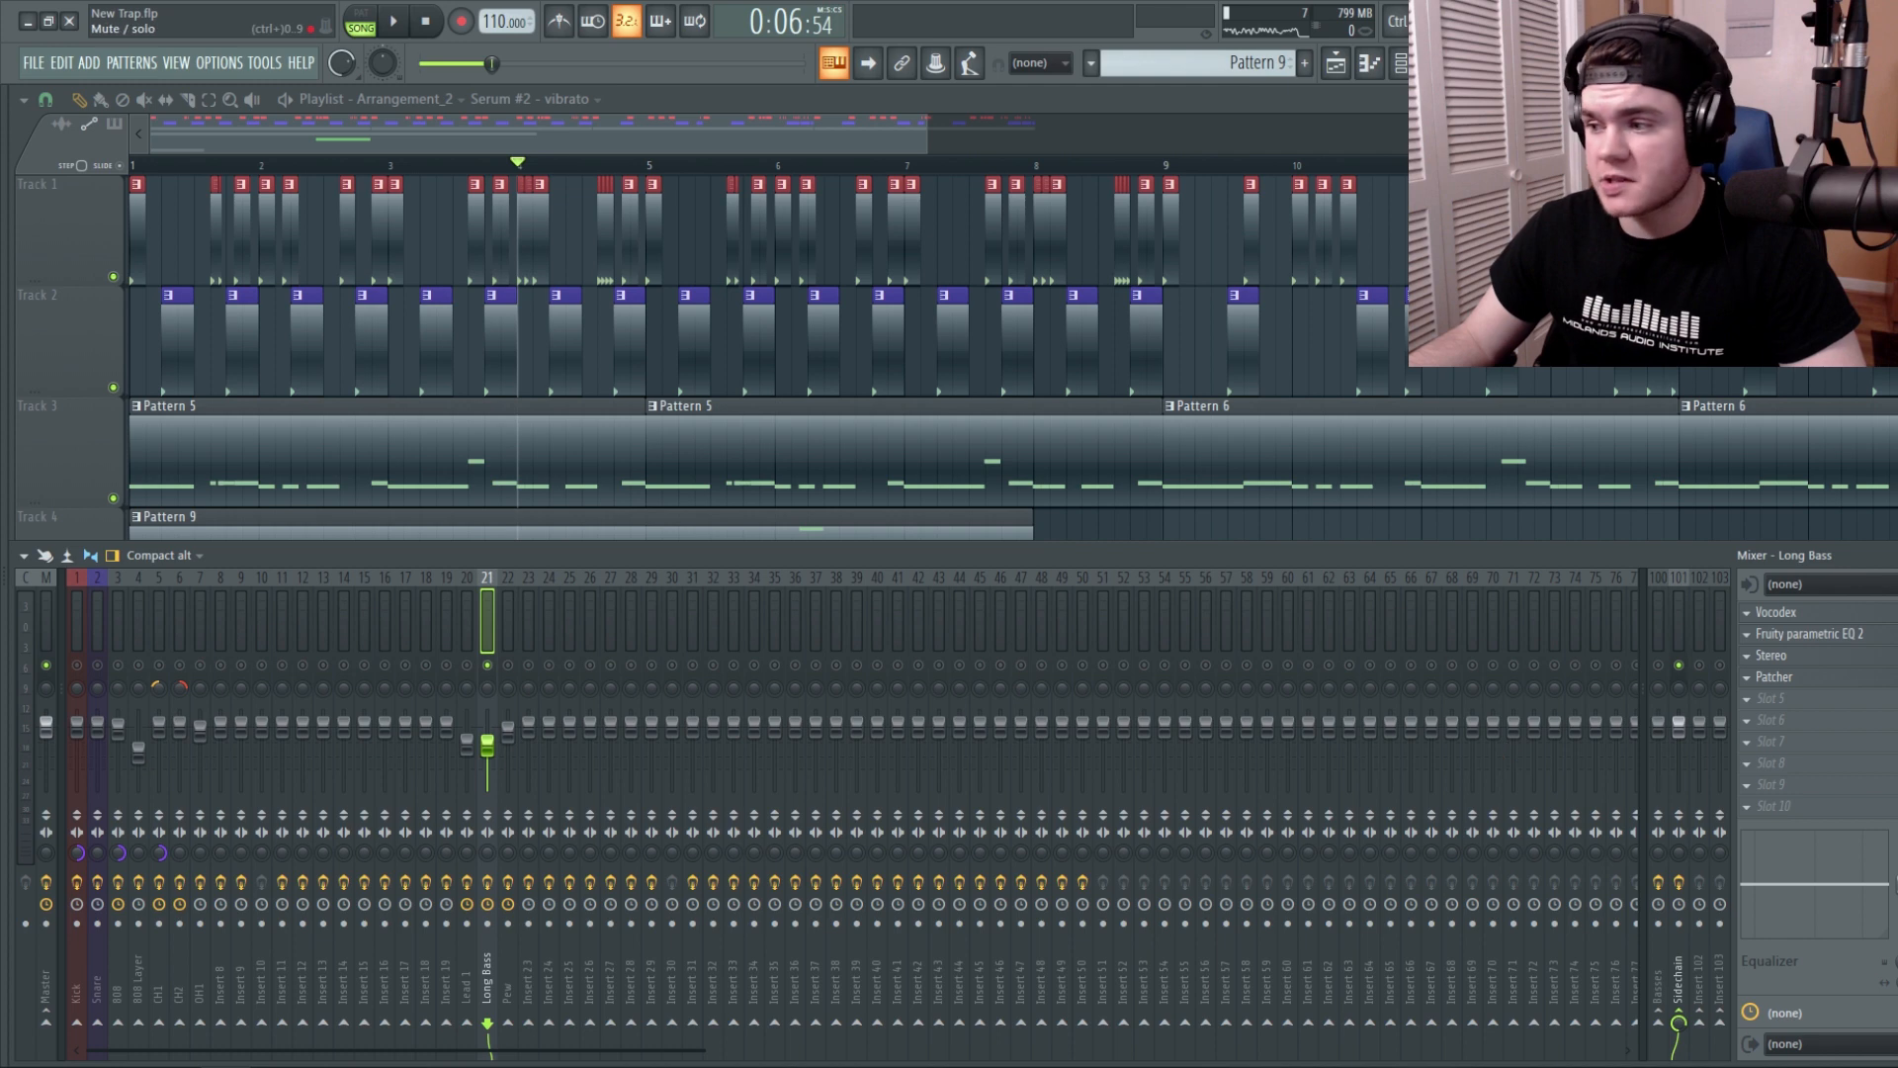
click(1799, 612)
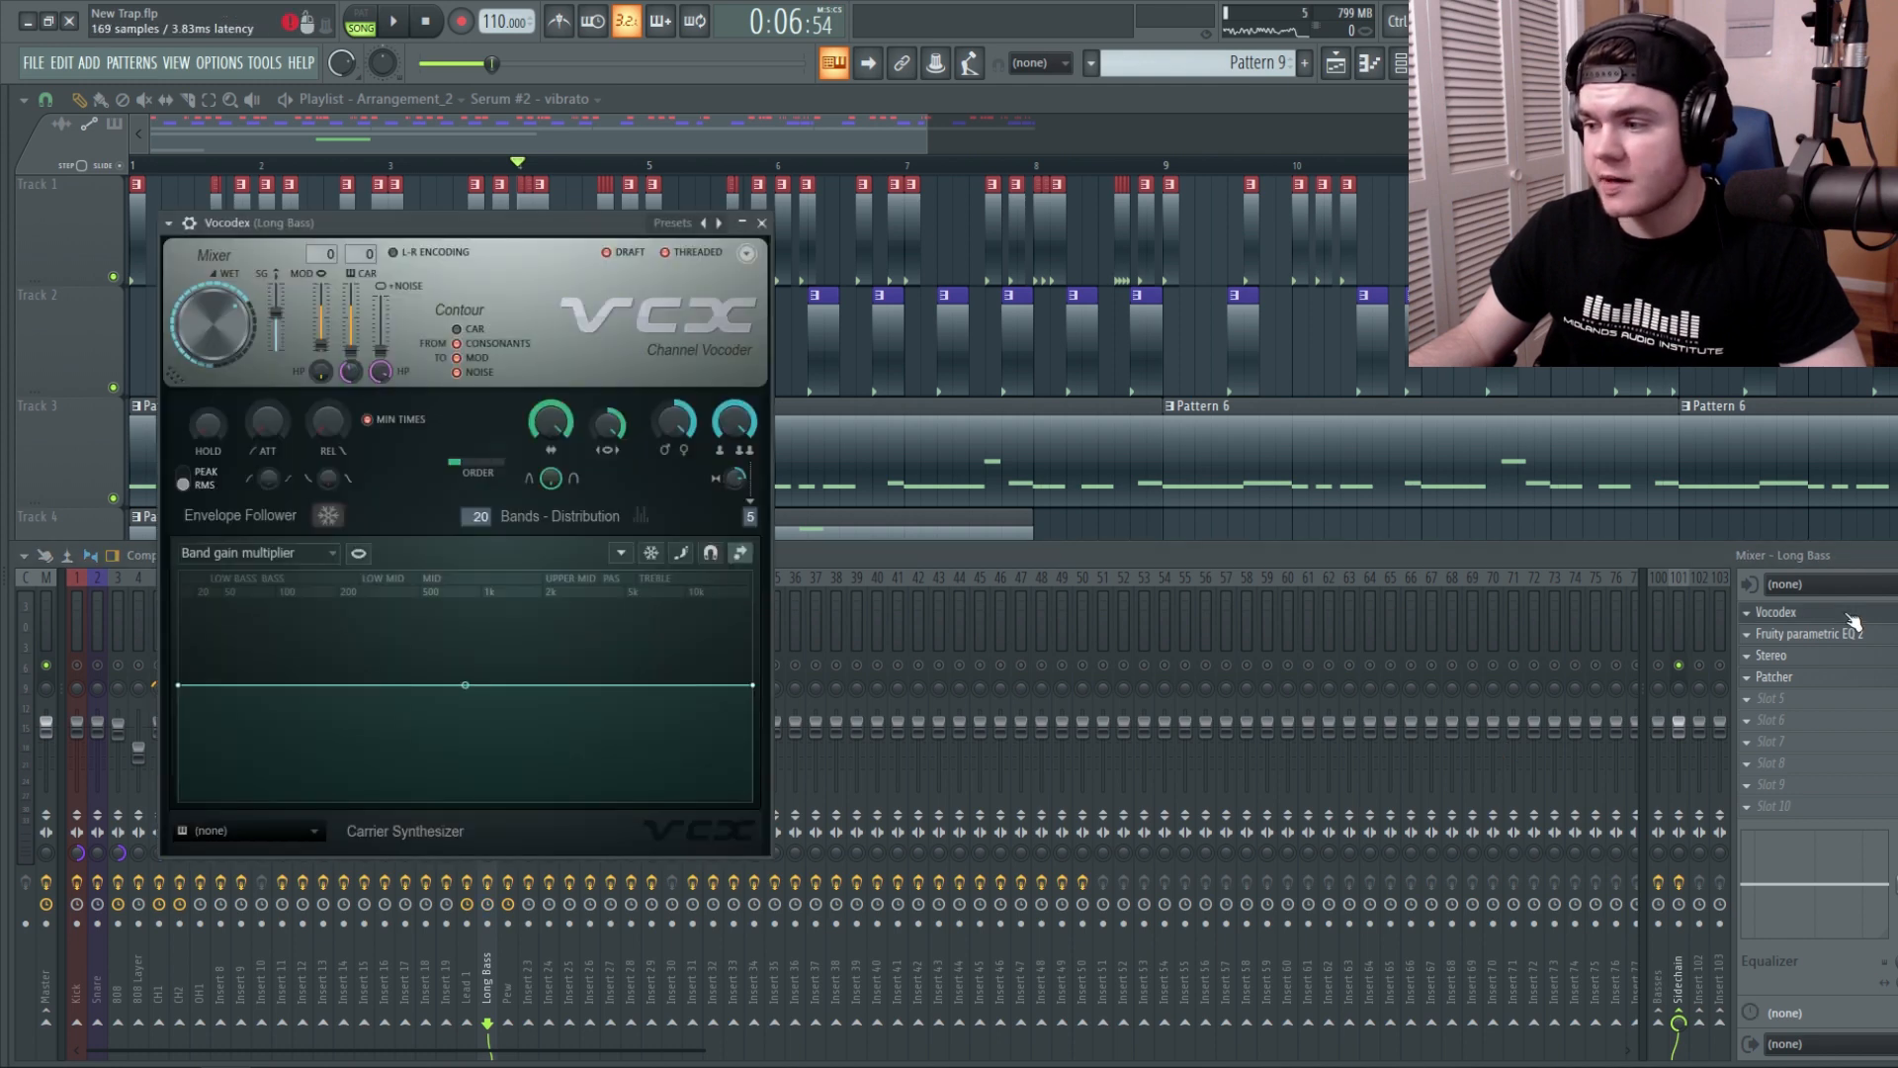
click(1895, 612)
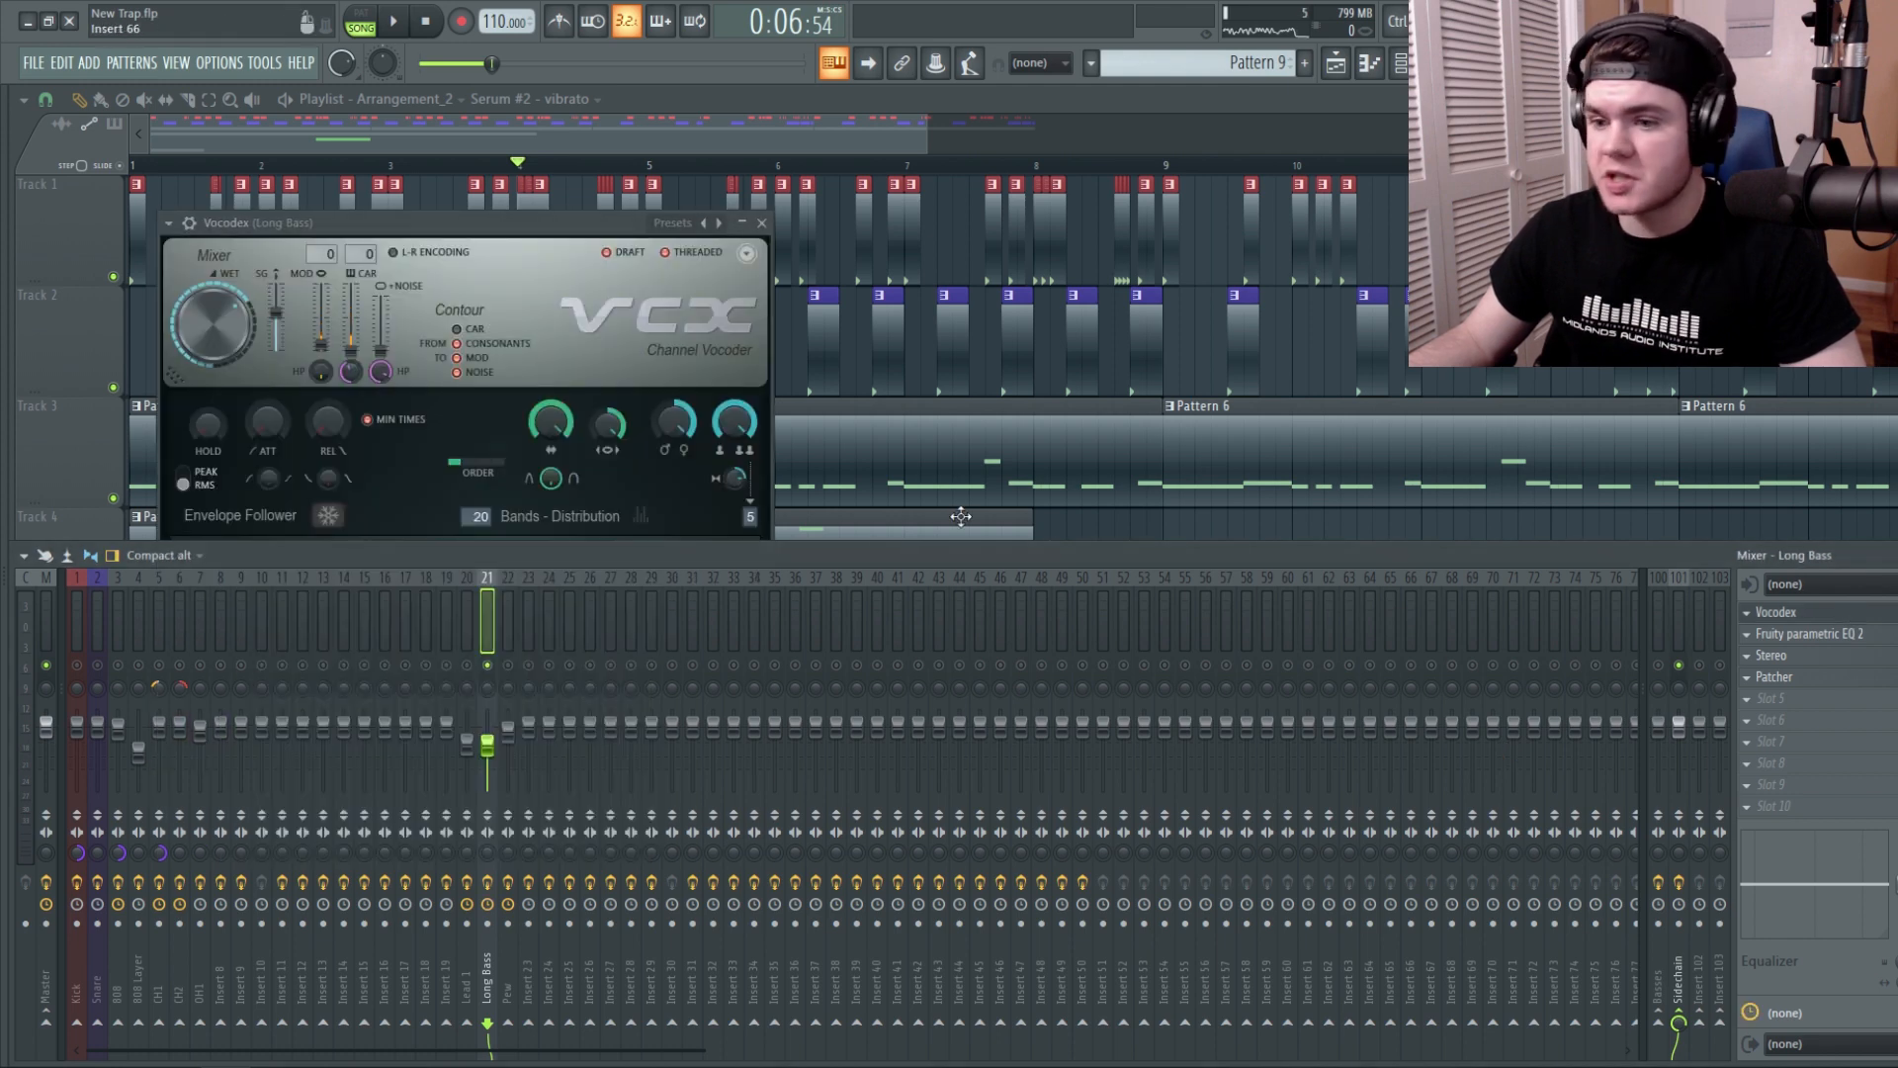
click(393, 224)
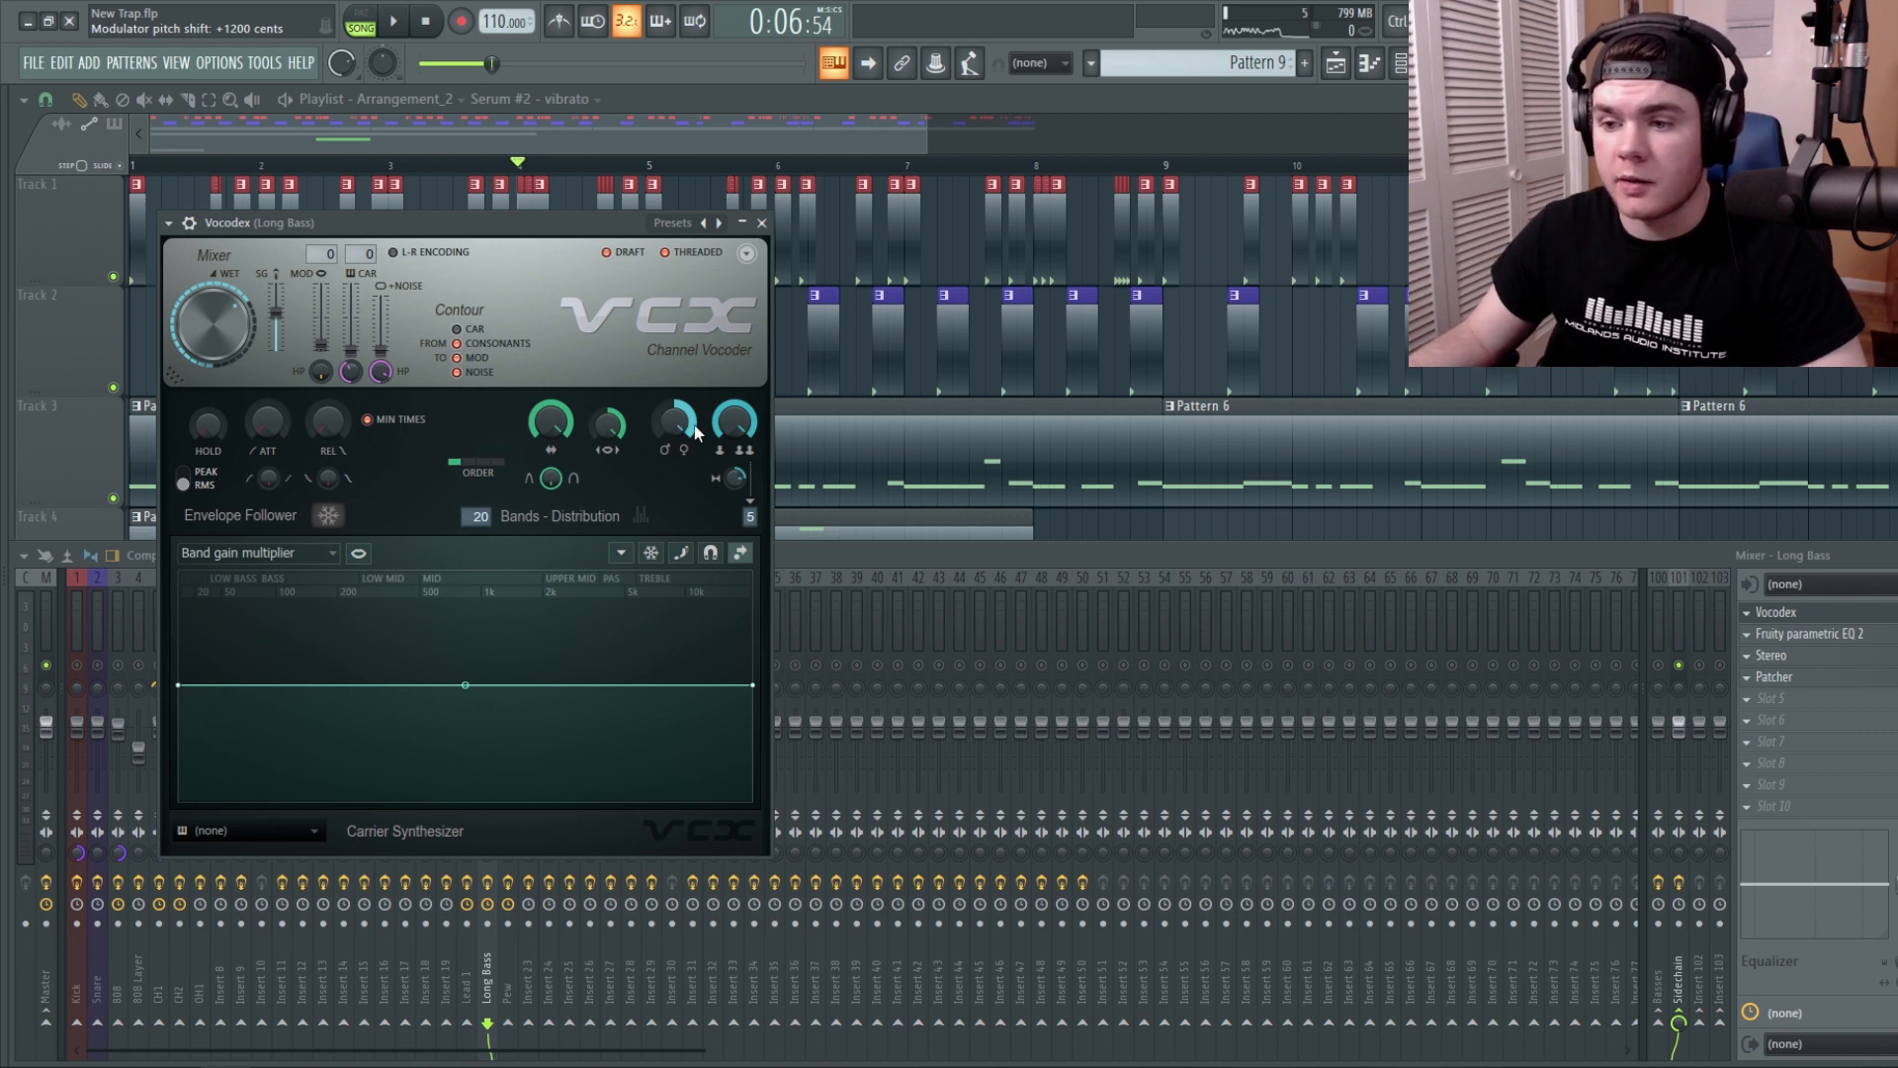
key(space)
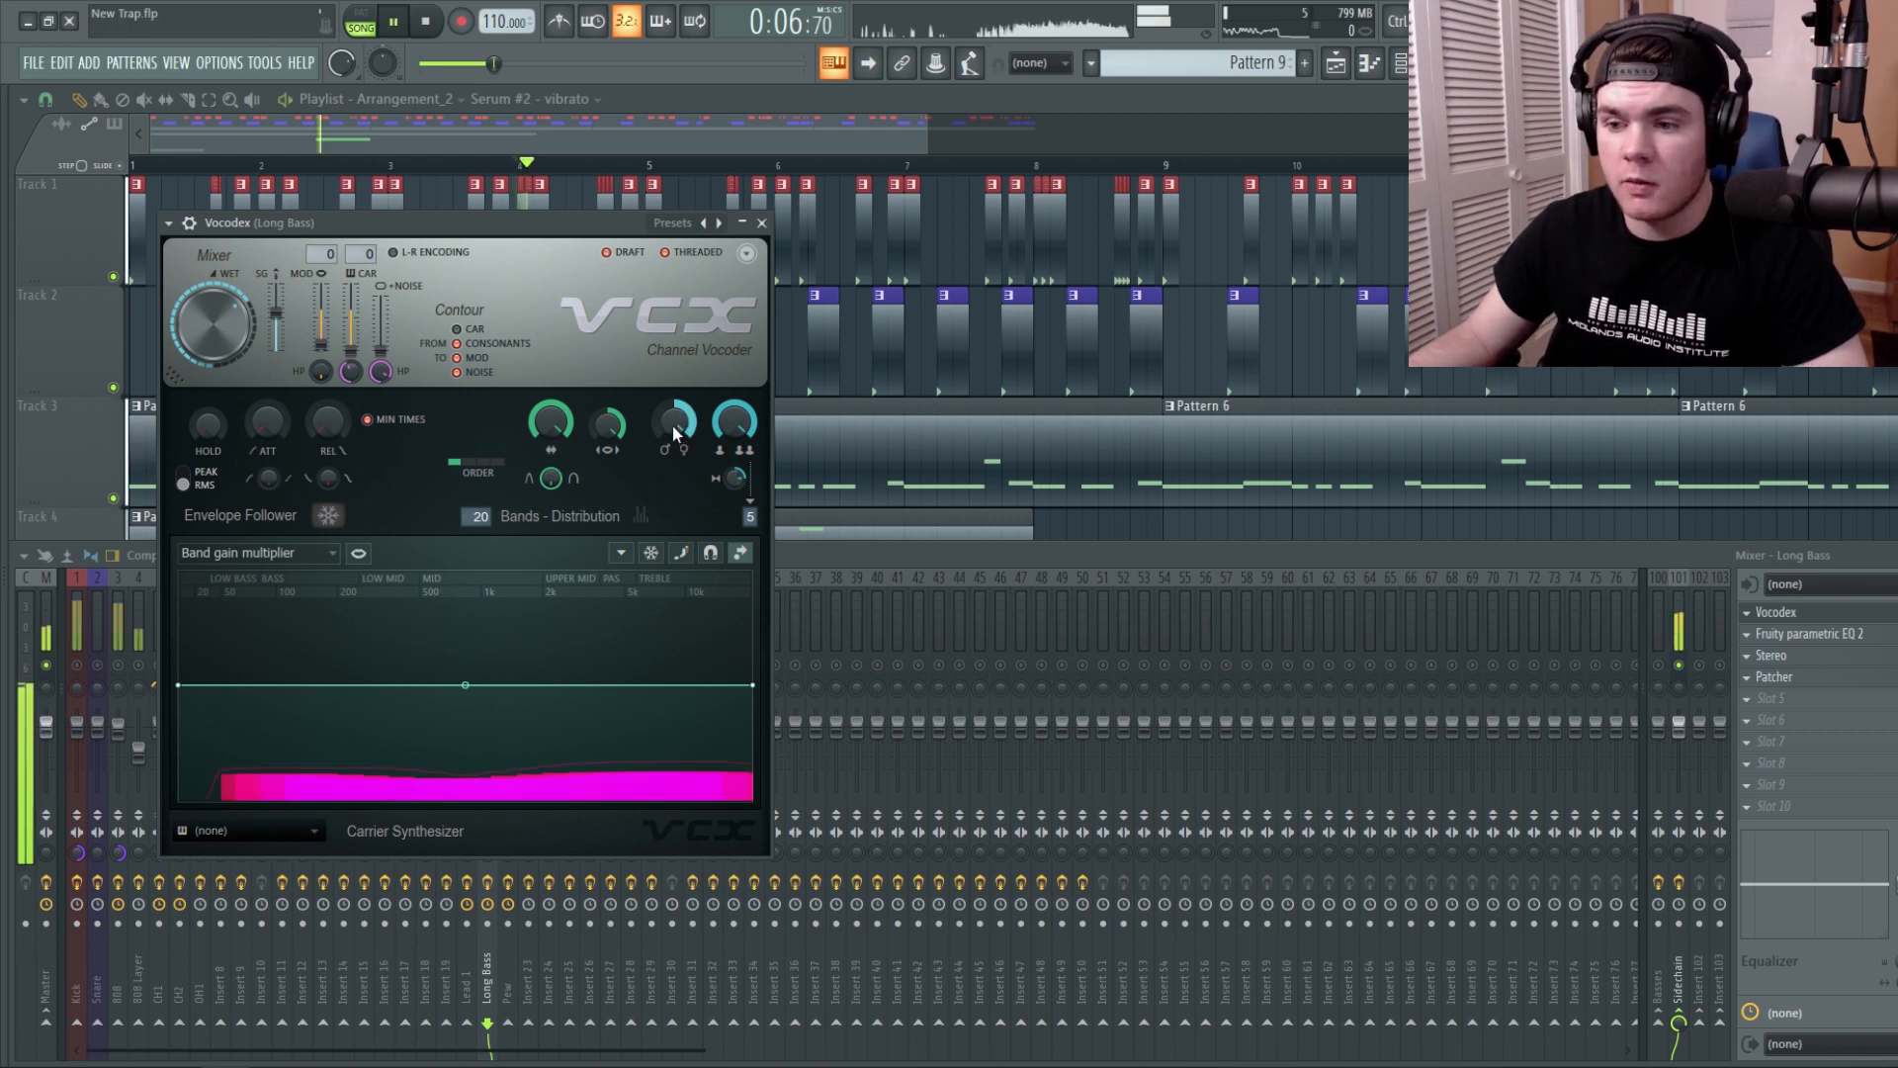
key(space)
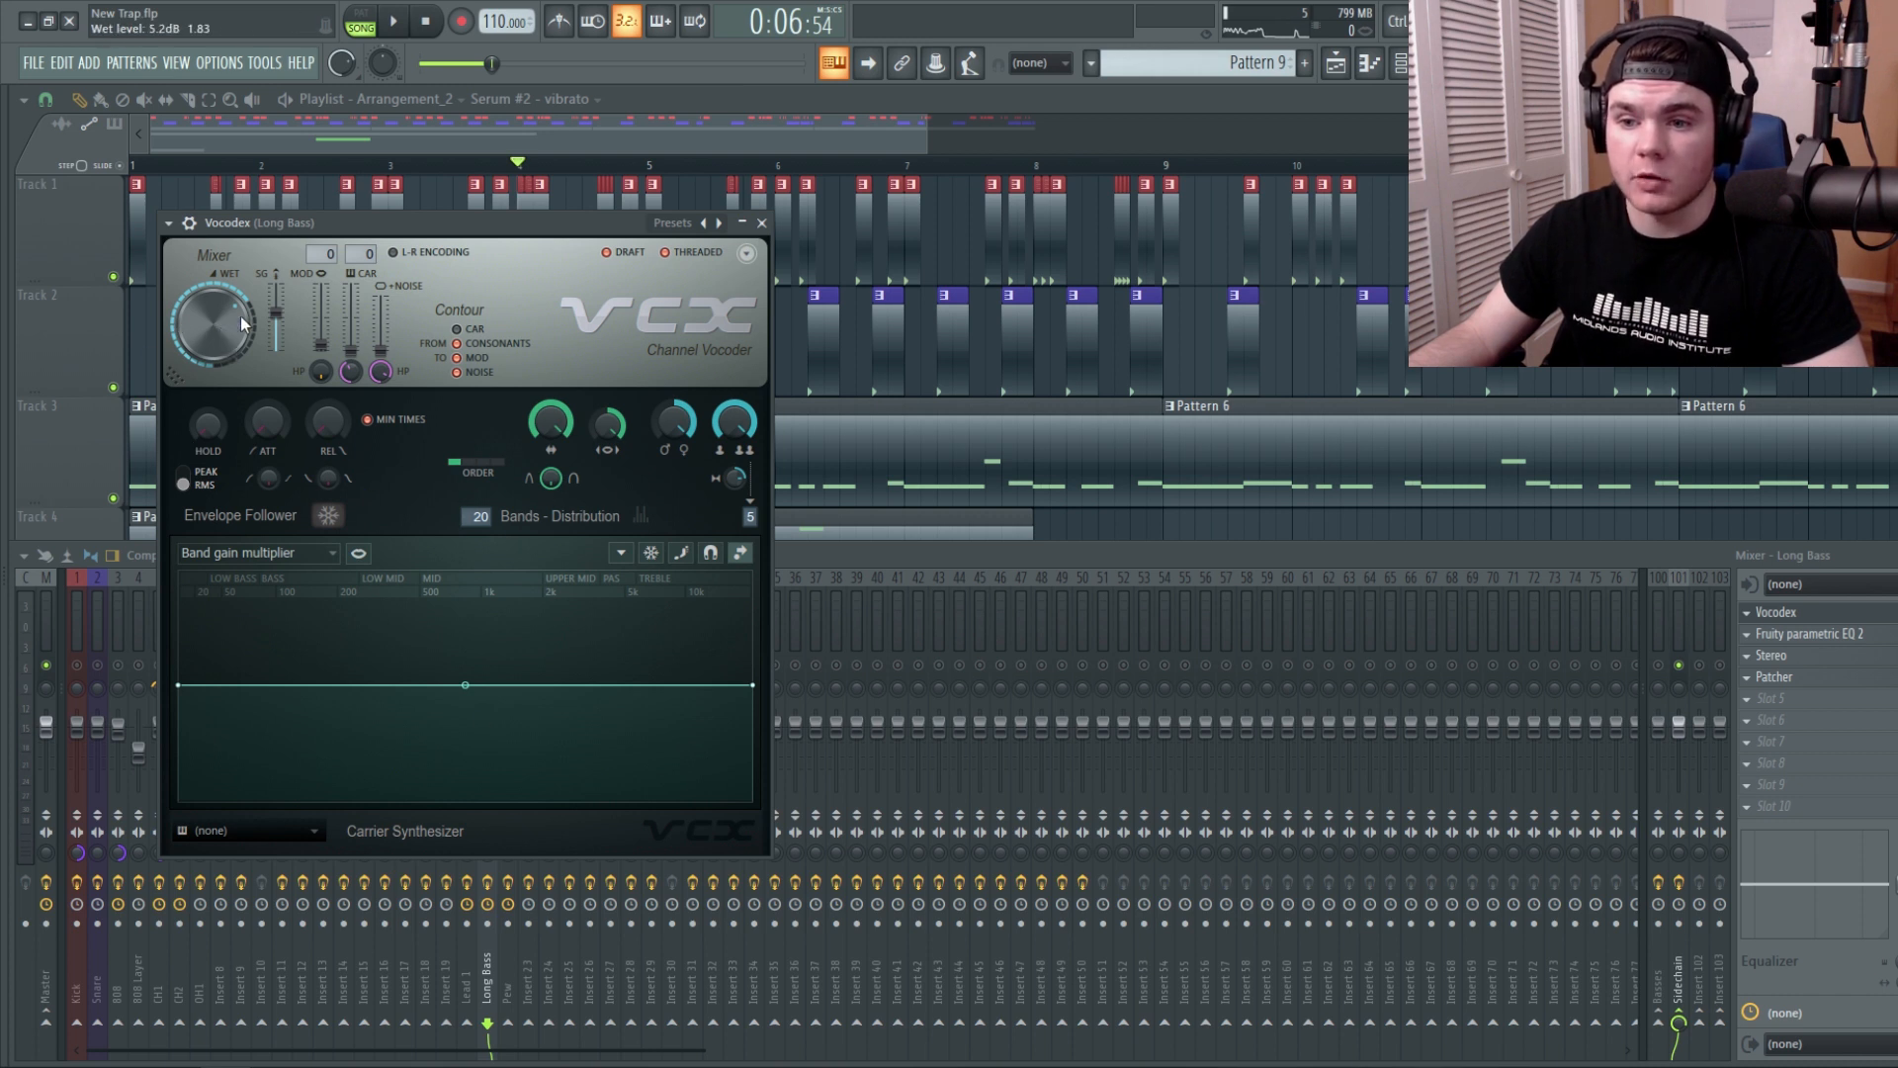
key(space)
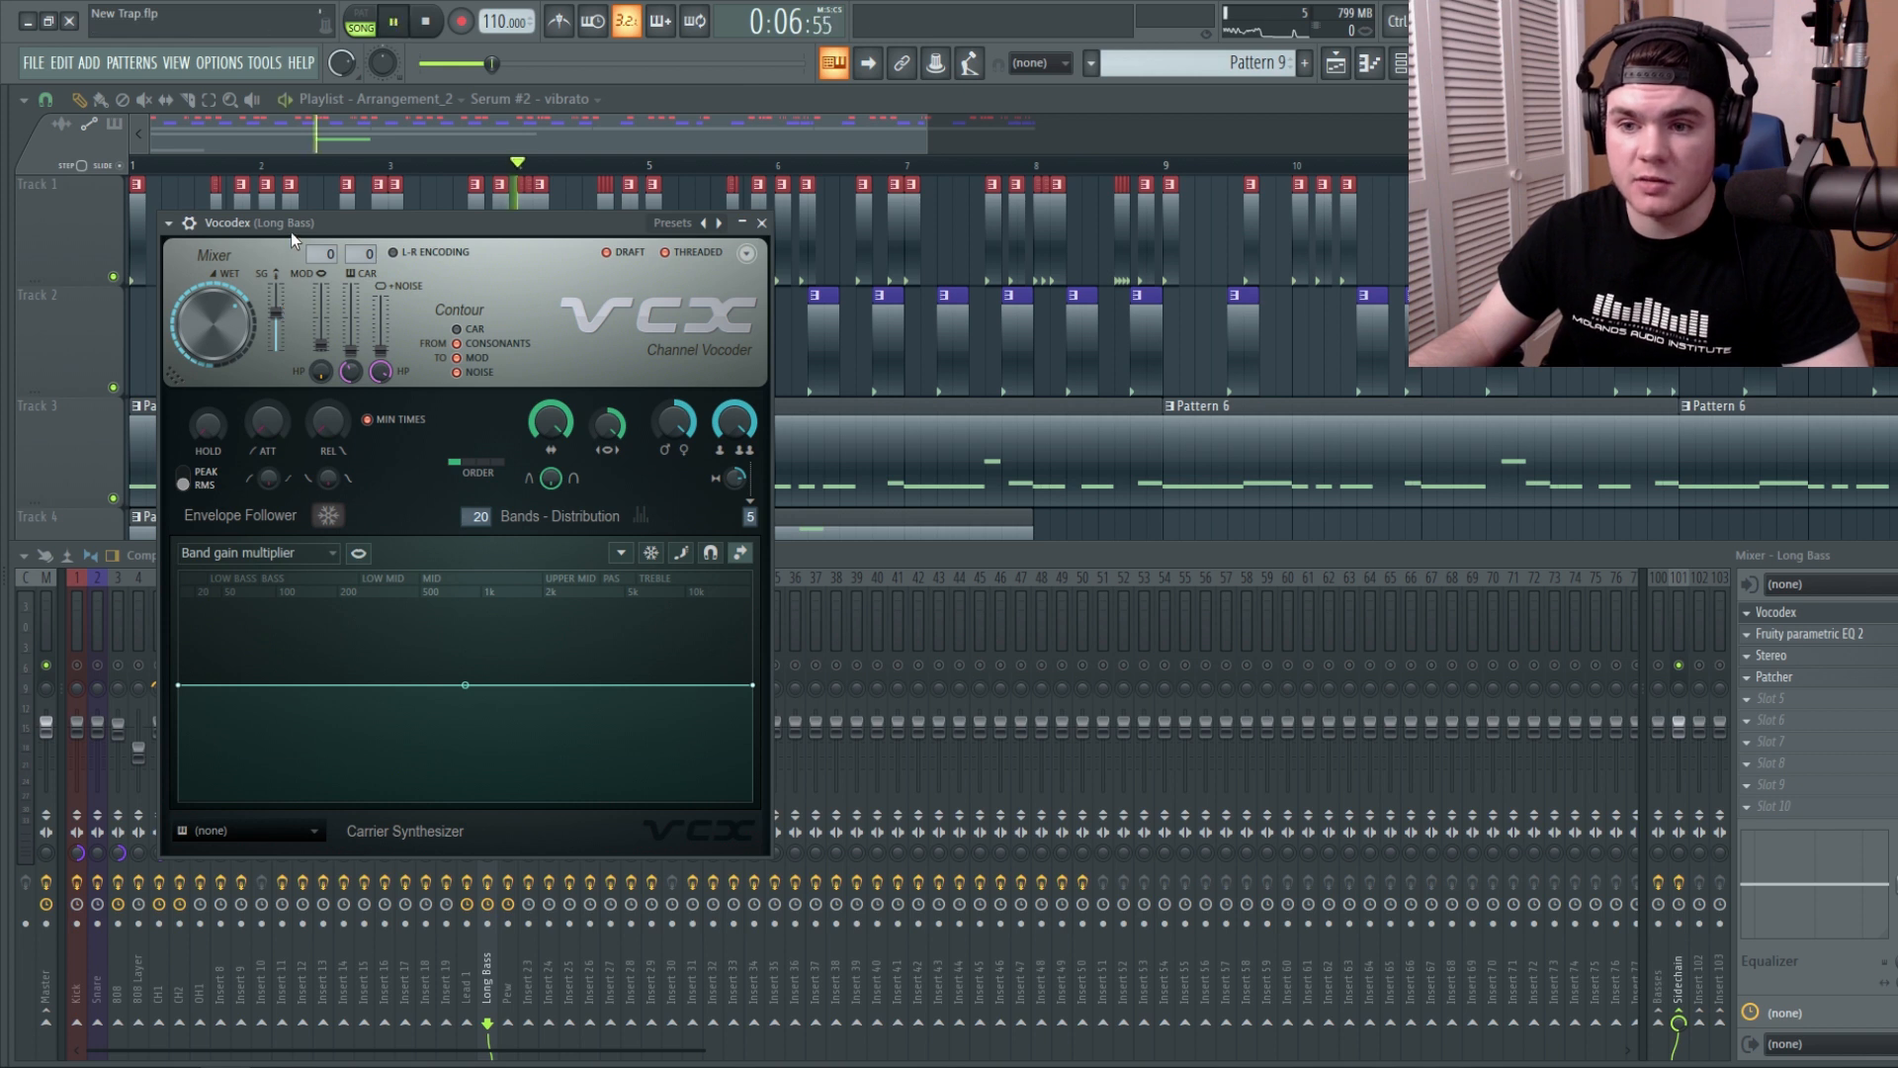
key(space)
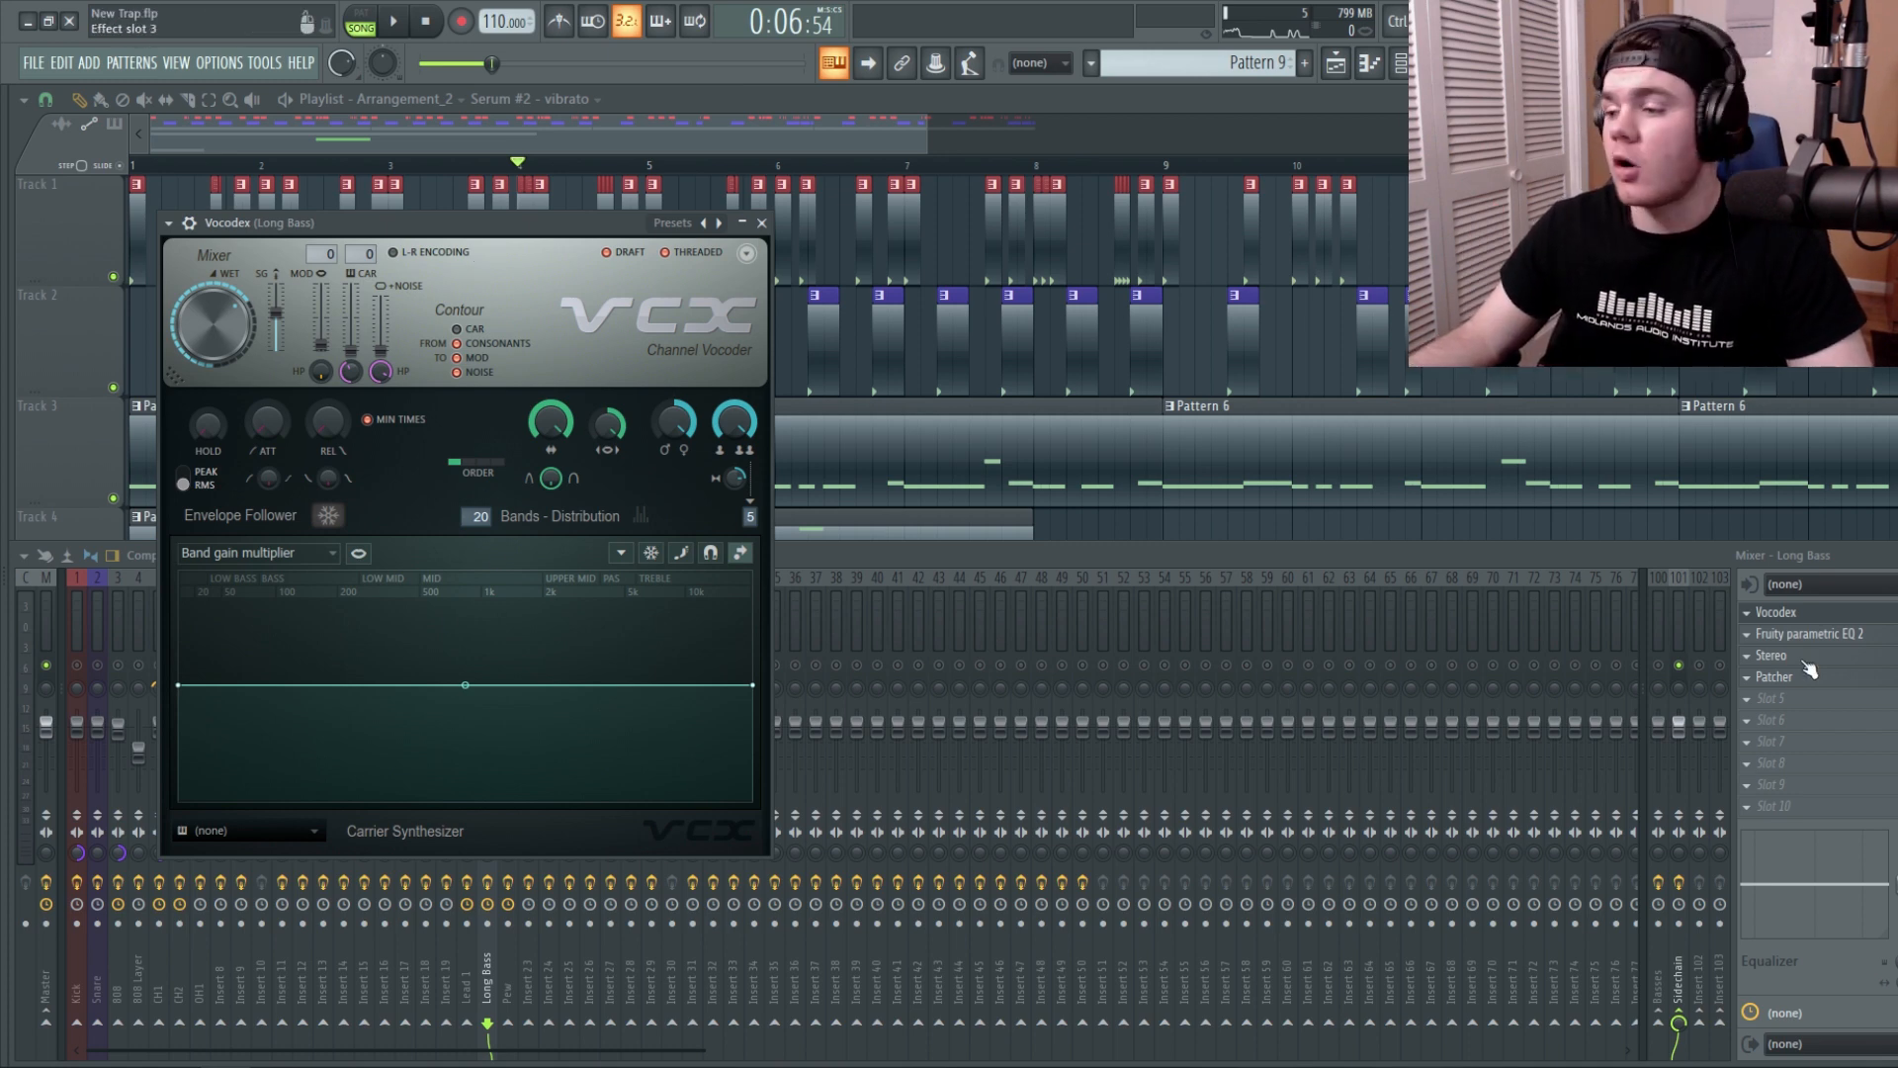
click(1816, 614)
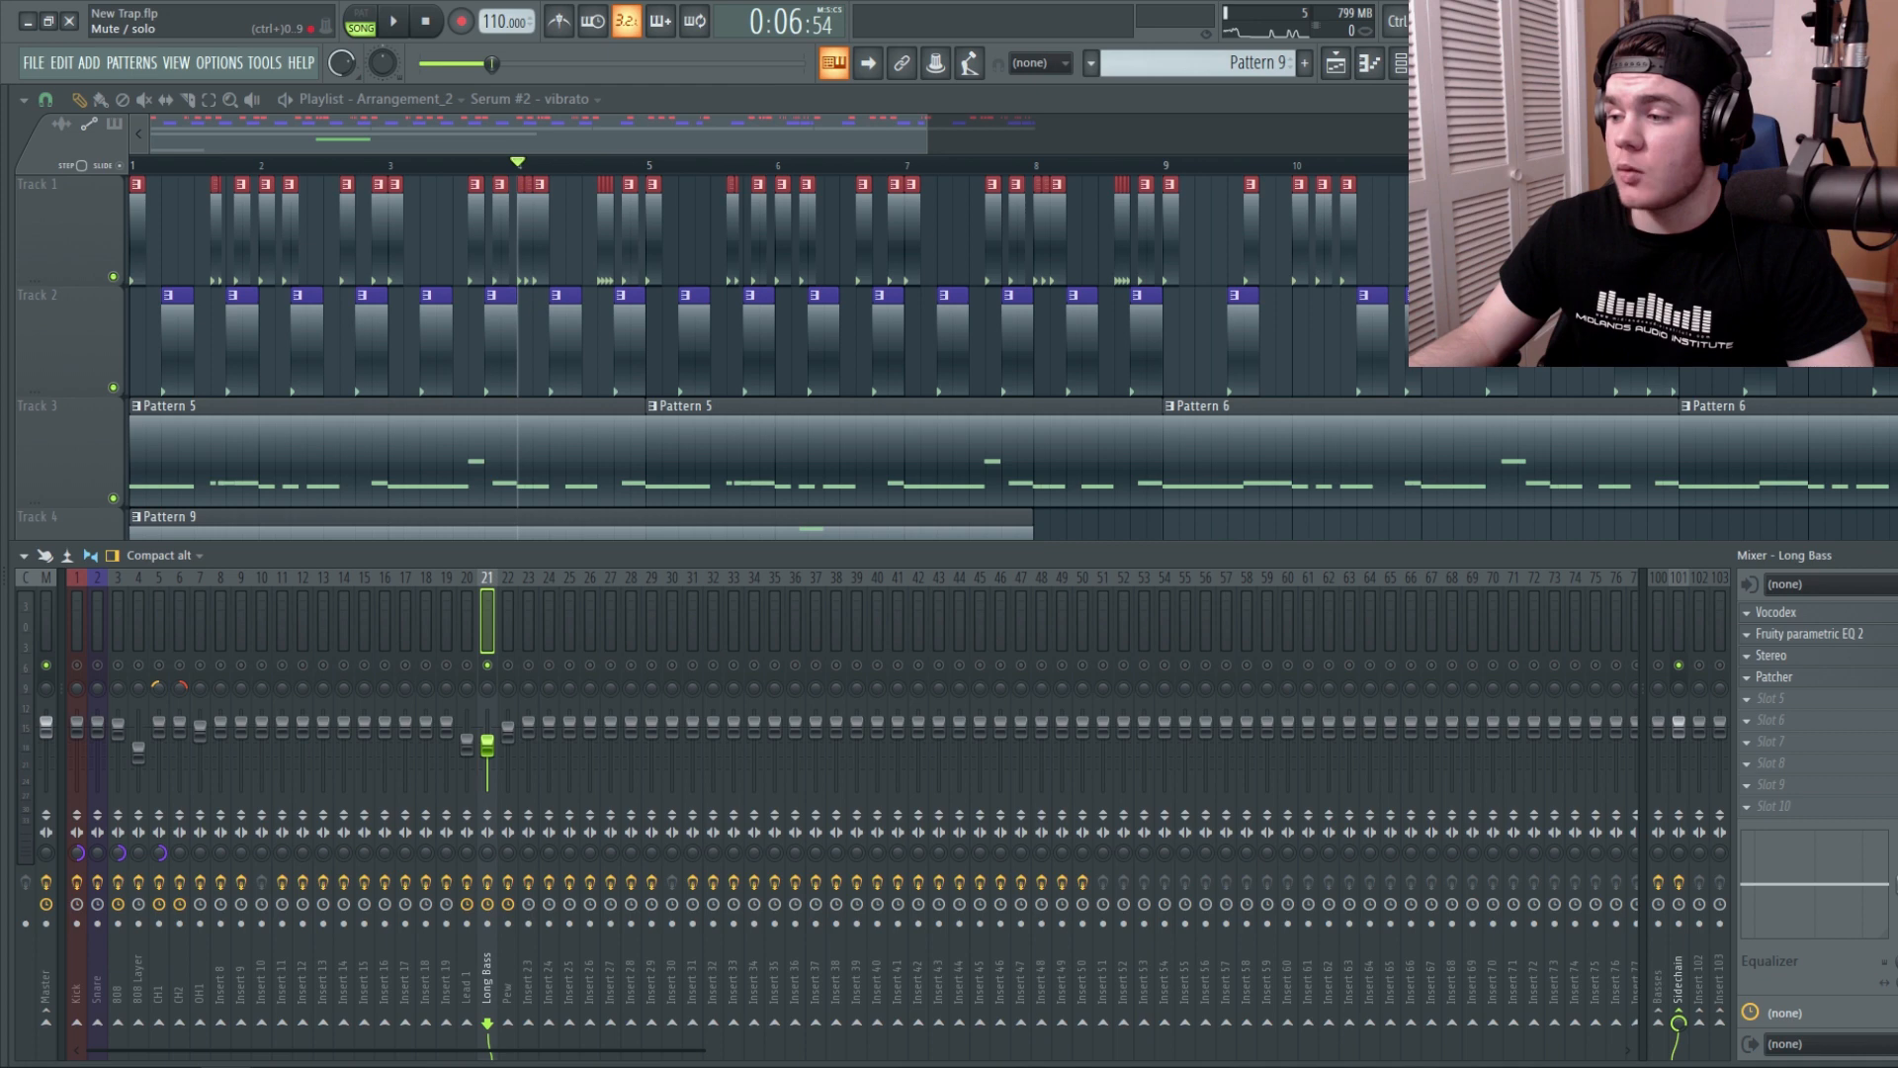
Examine the Fruity parametric EQ 2 and the Stereo effect on the Long Bass track during playback.
click(1808, 634)
key(space)
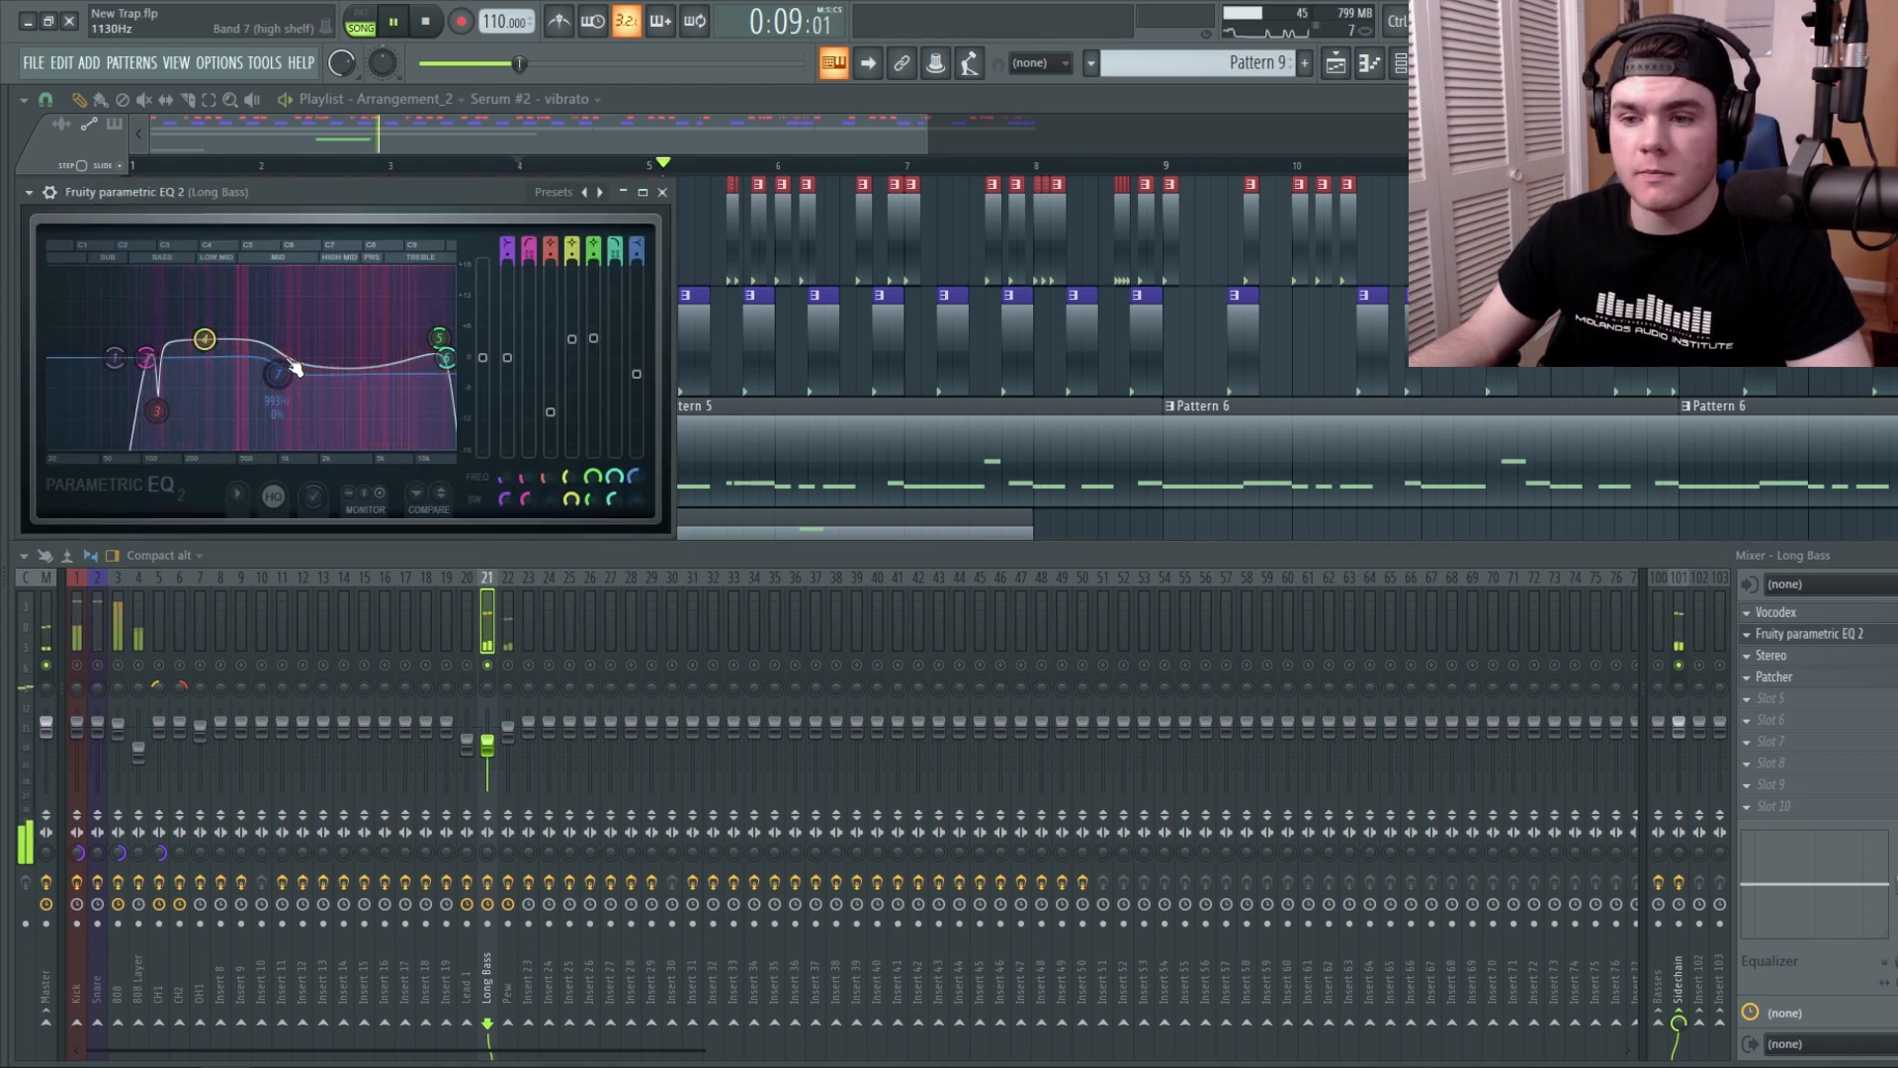
key(space)
click(1809, 634)
click(1809, 655)
key(space)
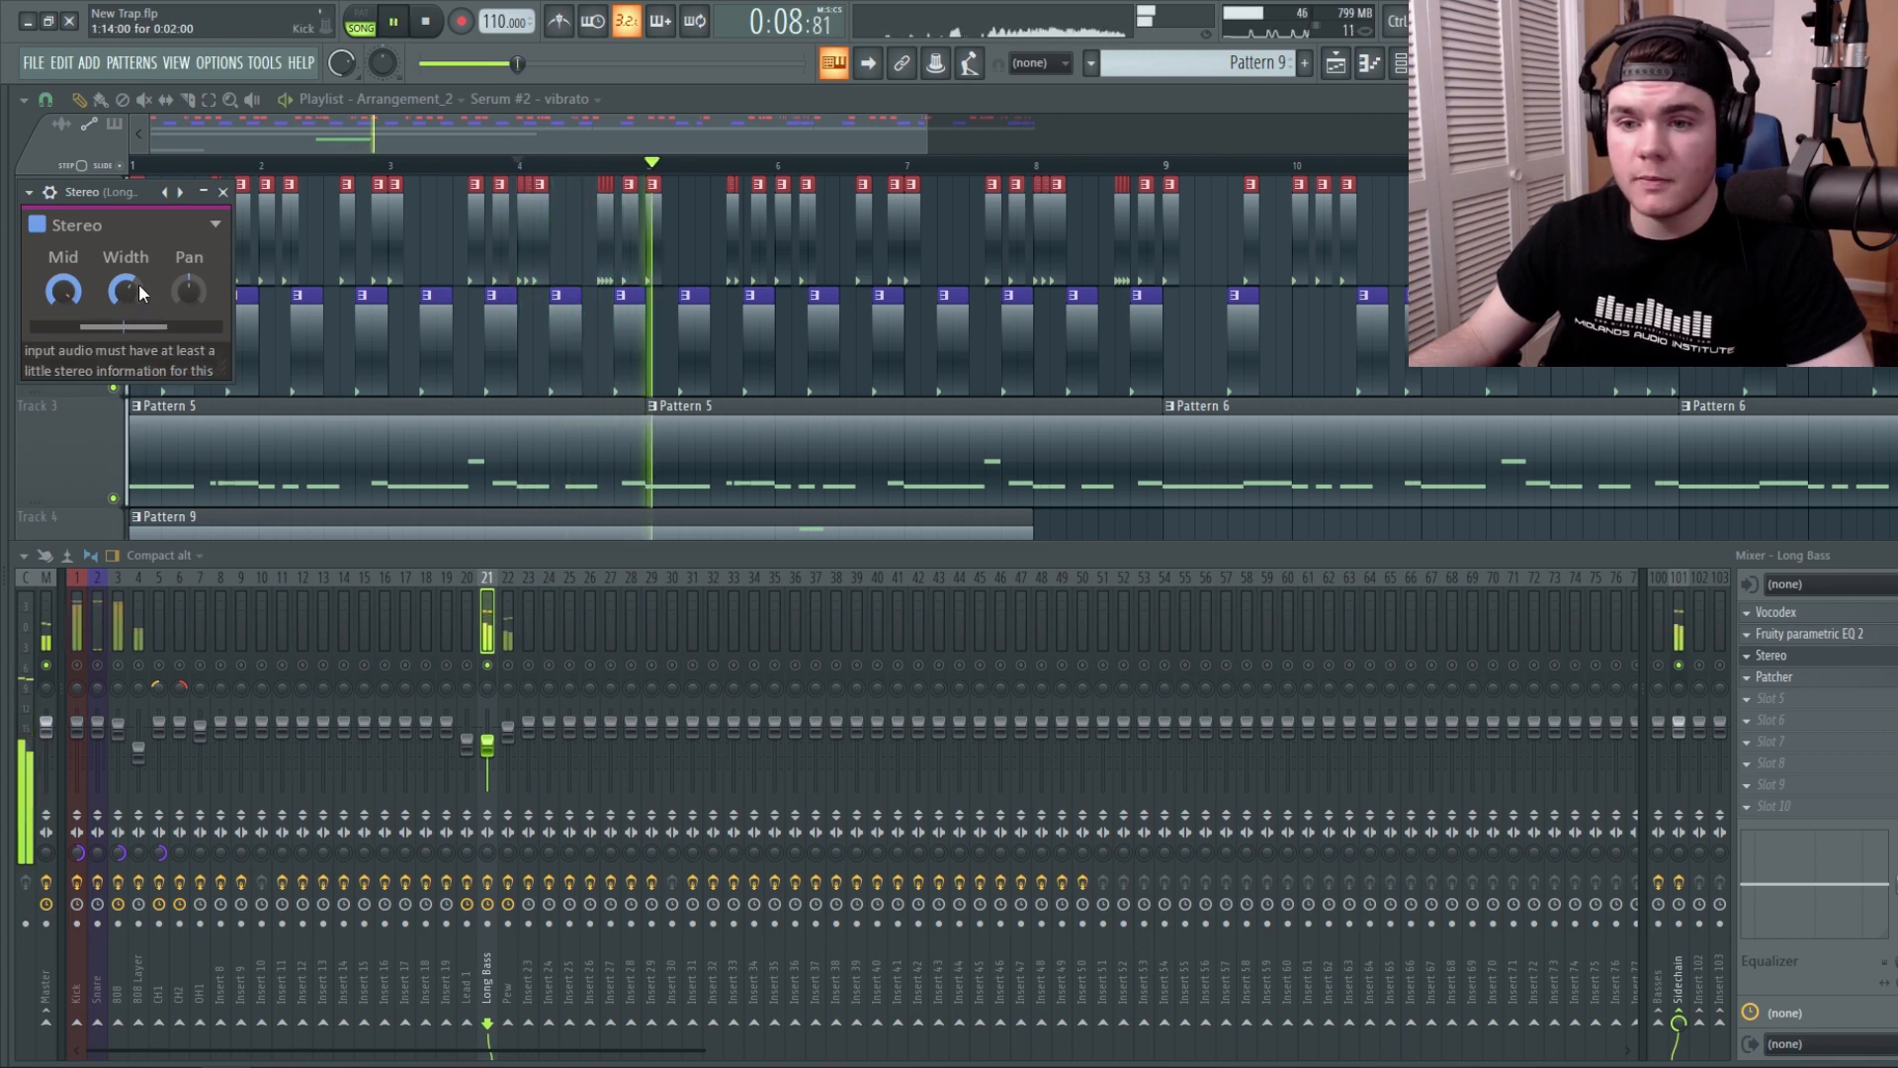
key(space)
click(222, 192)
View the Maximus and Fruity Soft Clipper chains in the Long Bass Patcher, and audition the bass soloed and in the full mix.
click(1779, 676)
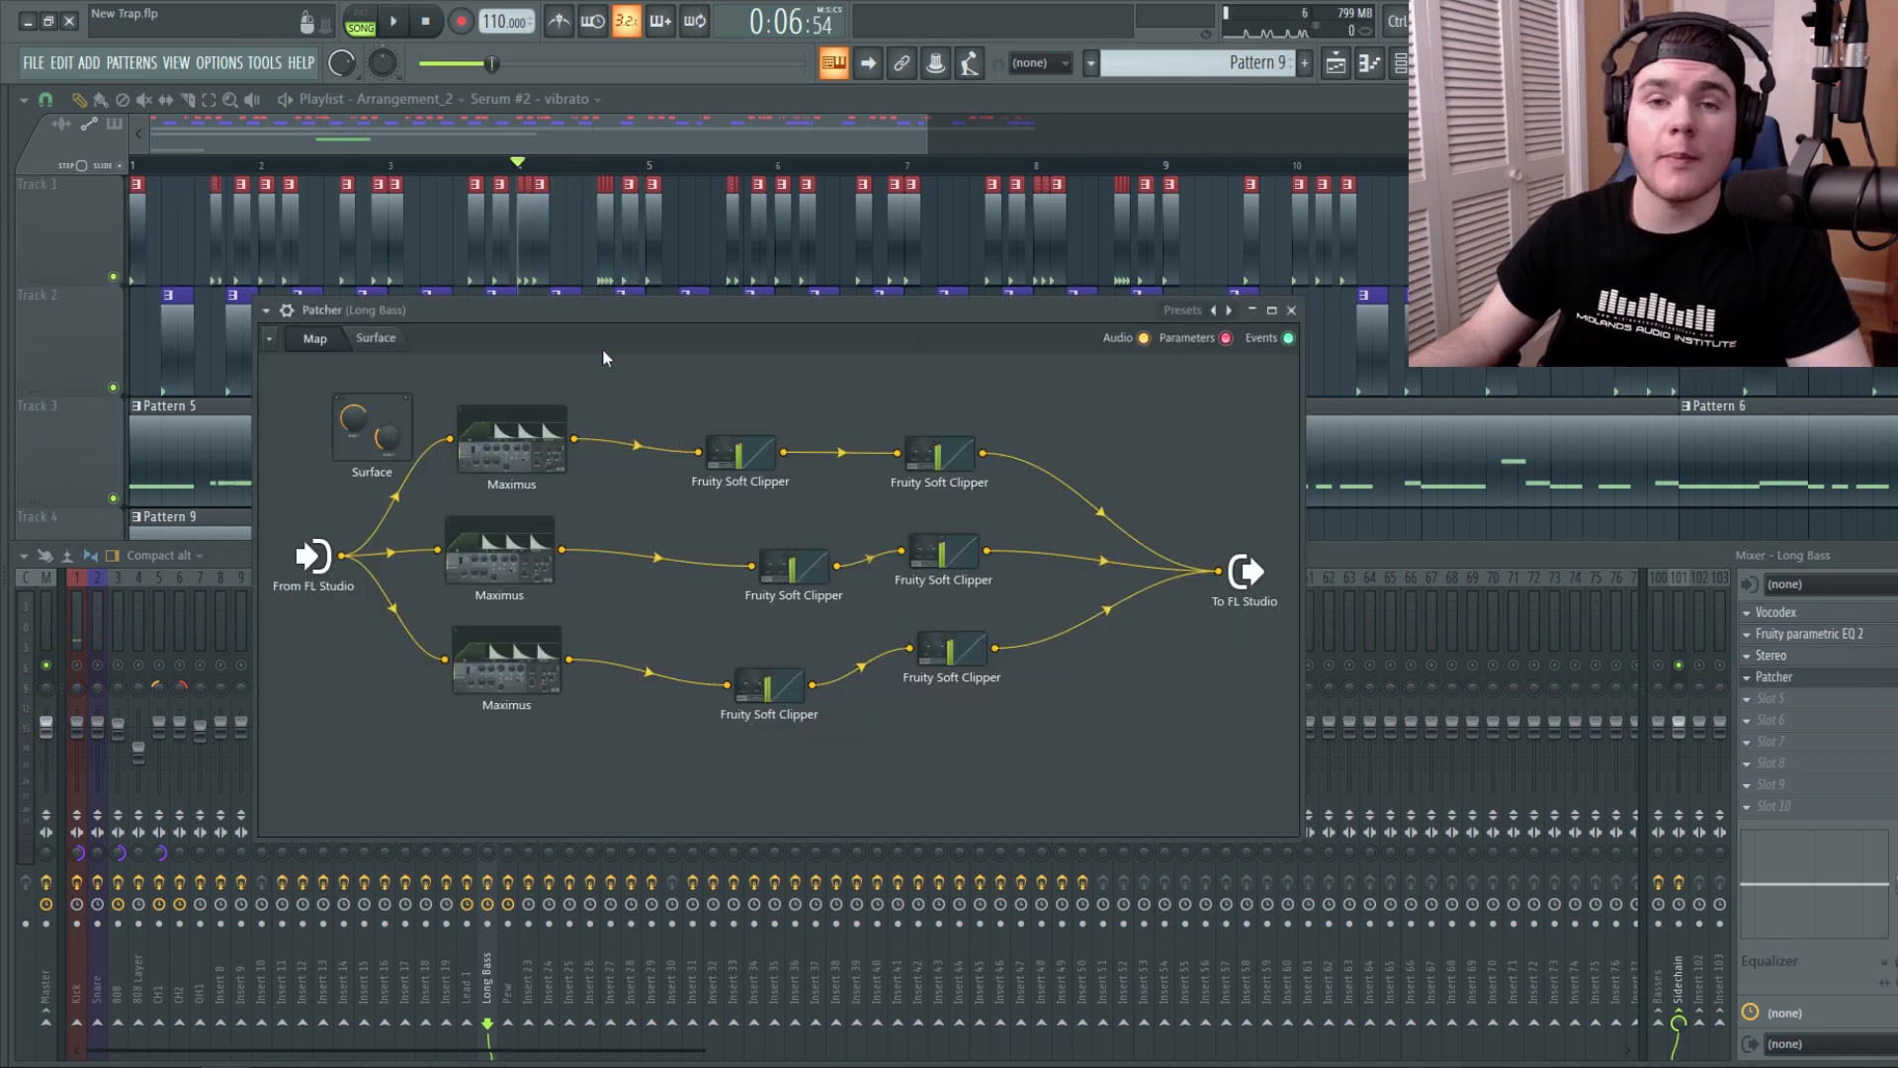
drag(618, 306, 572, 299)
key(space)
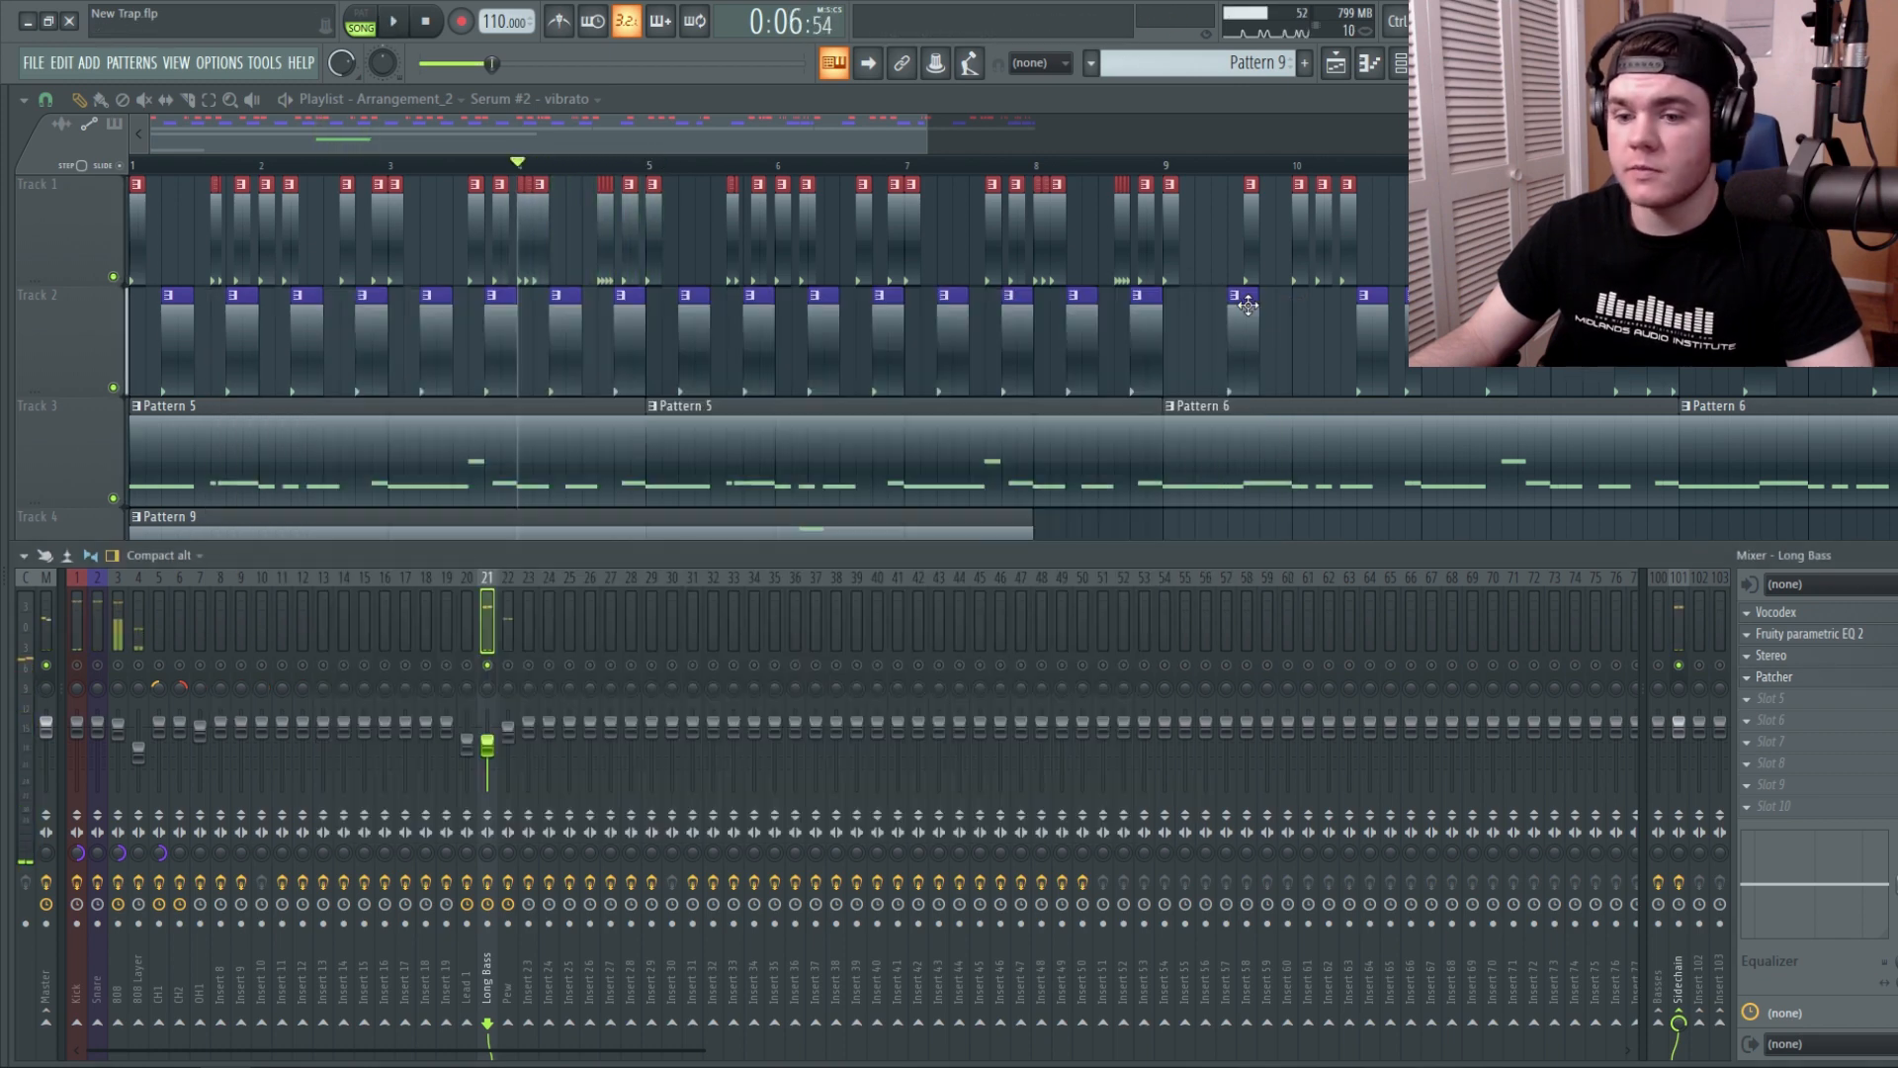
key(space)
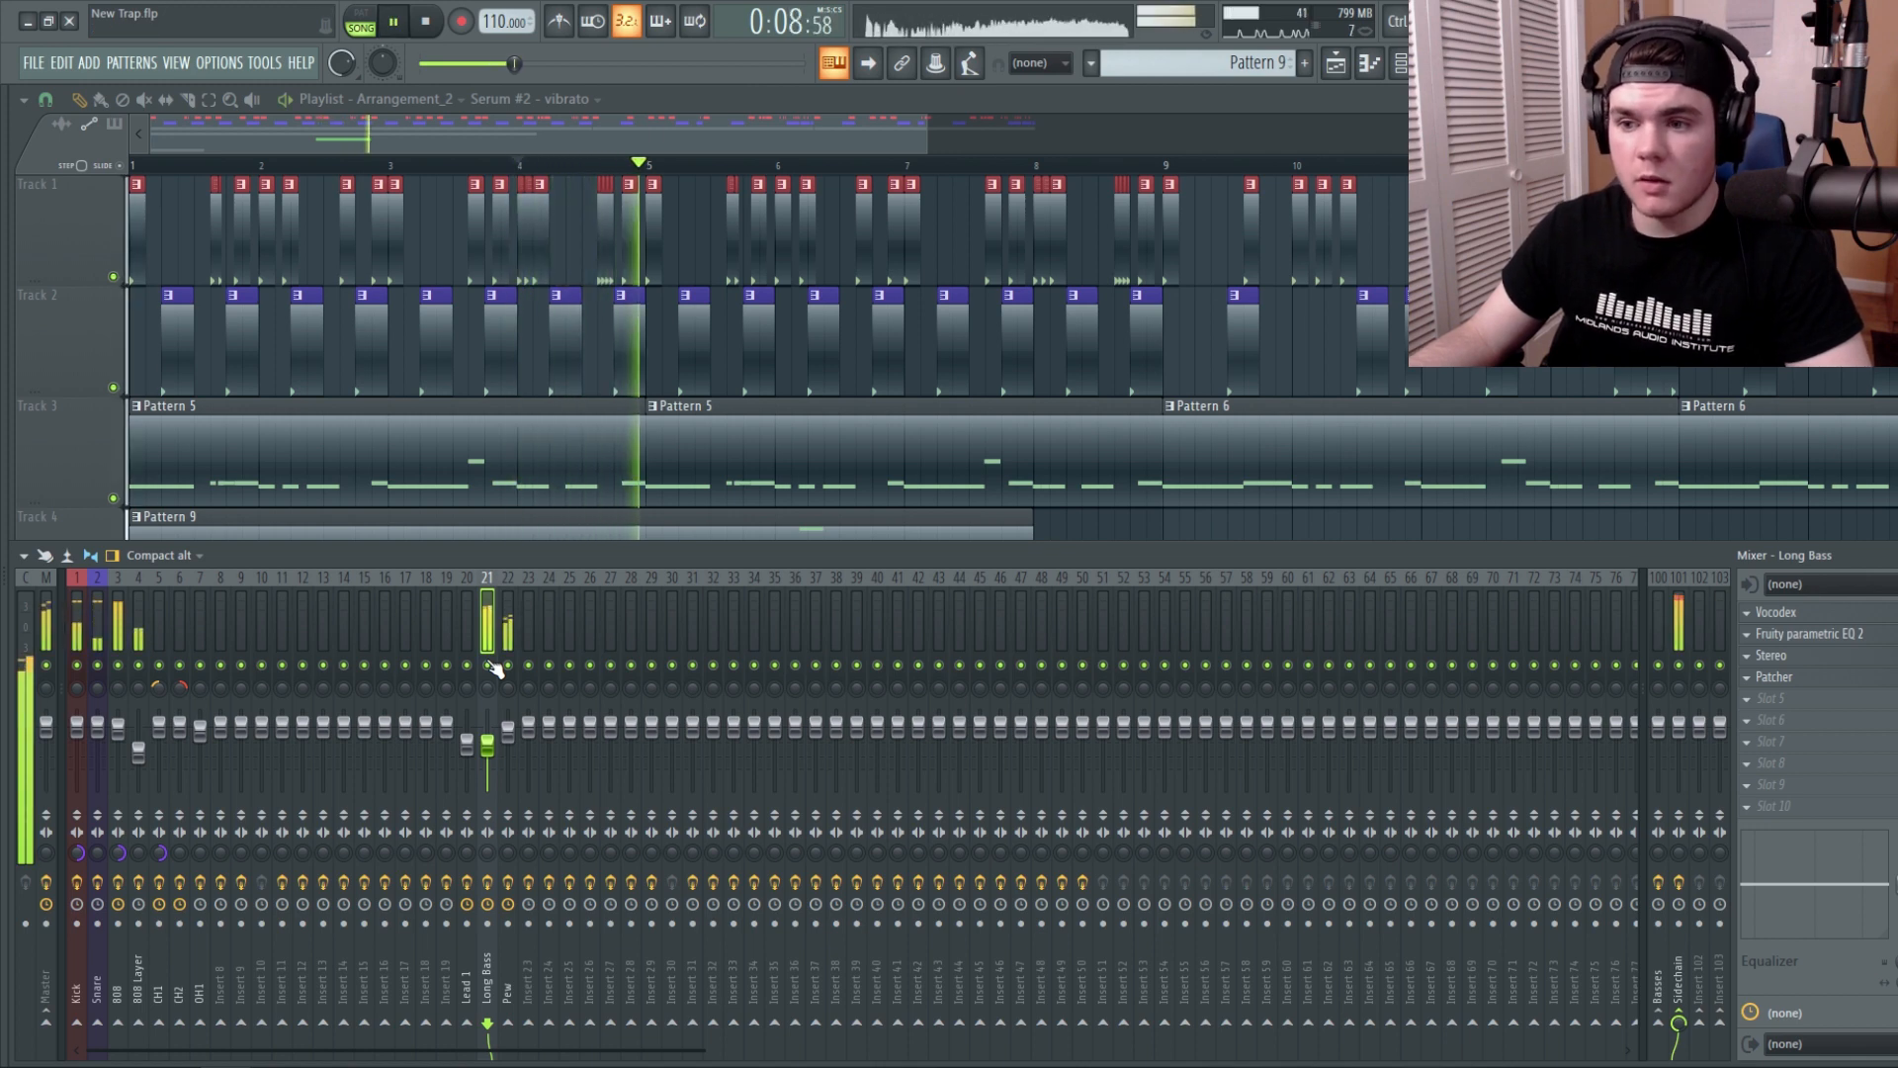
key(space)
Solo the Pew mixer track and examine its Fruity parametric EQ 2 and Faturator.
click(514, 638)
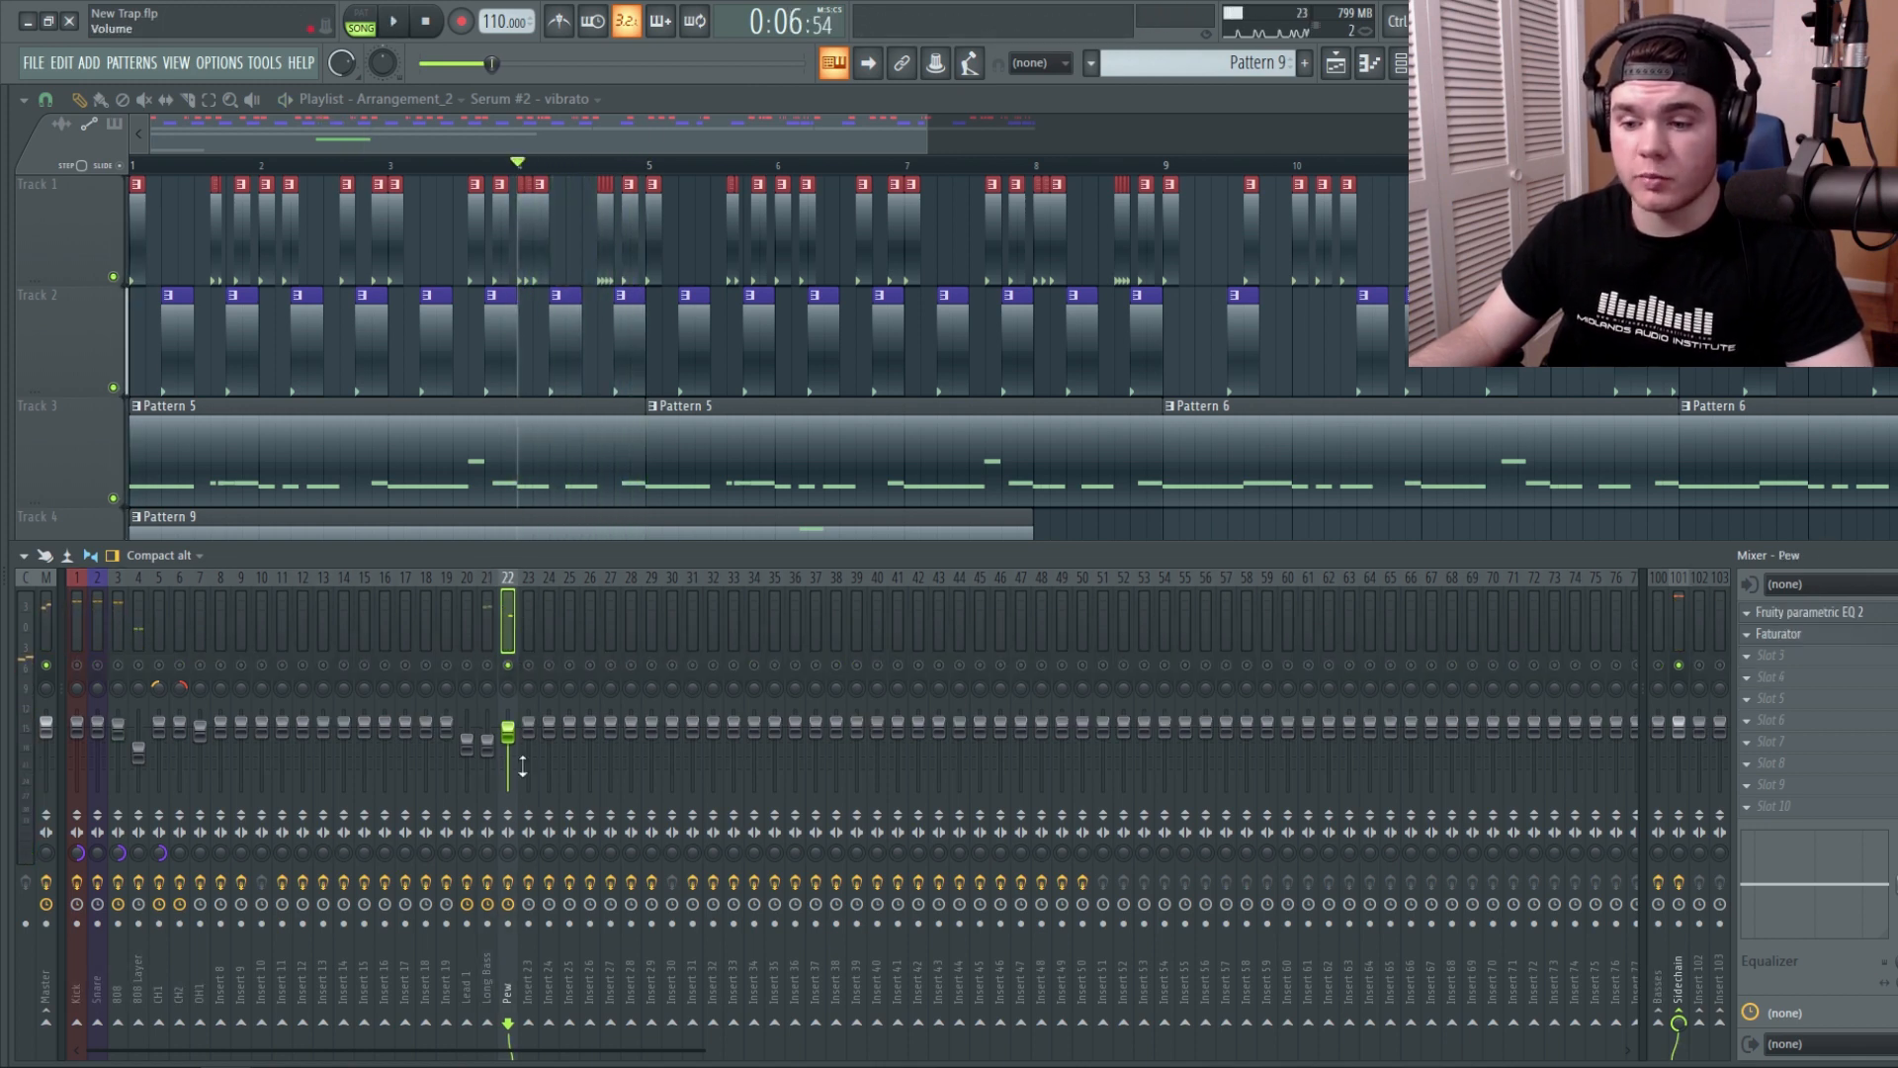
click(1804, 612)
key(space)
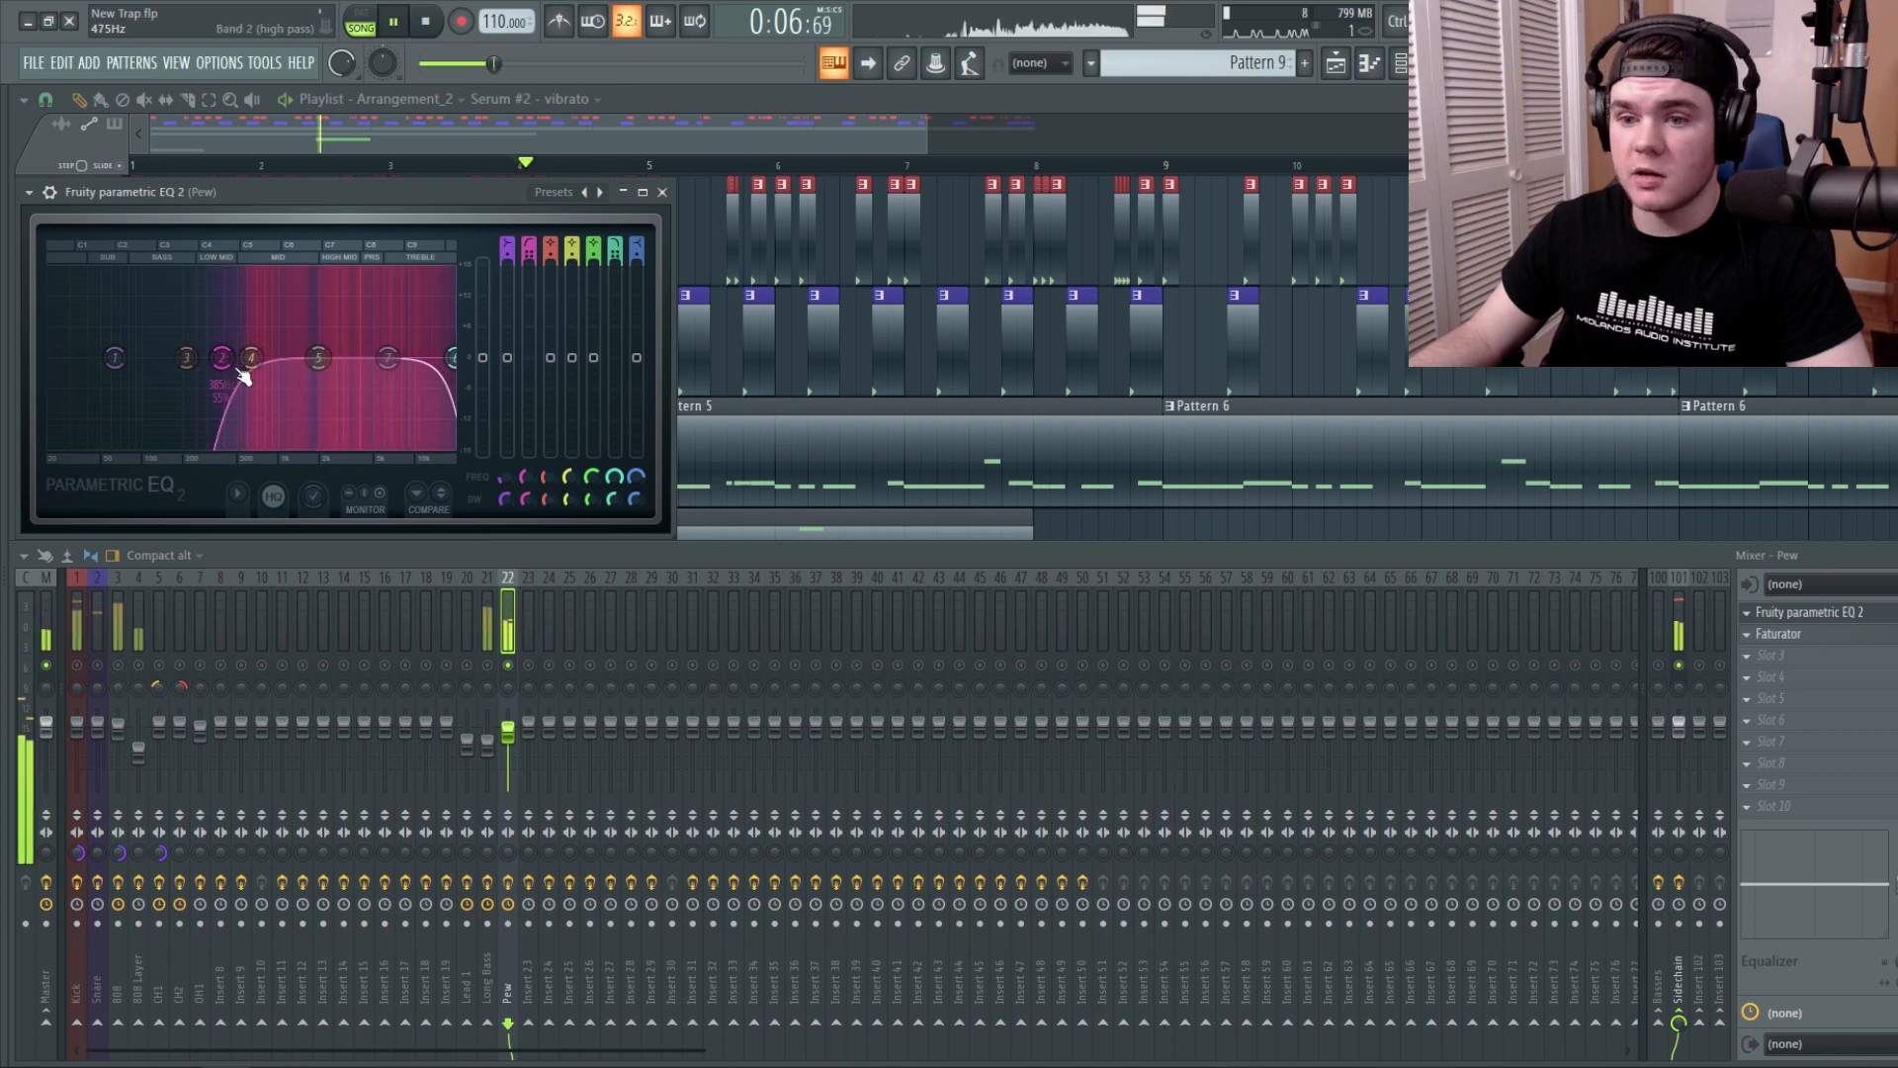
key(space)
click(1812, 636)
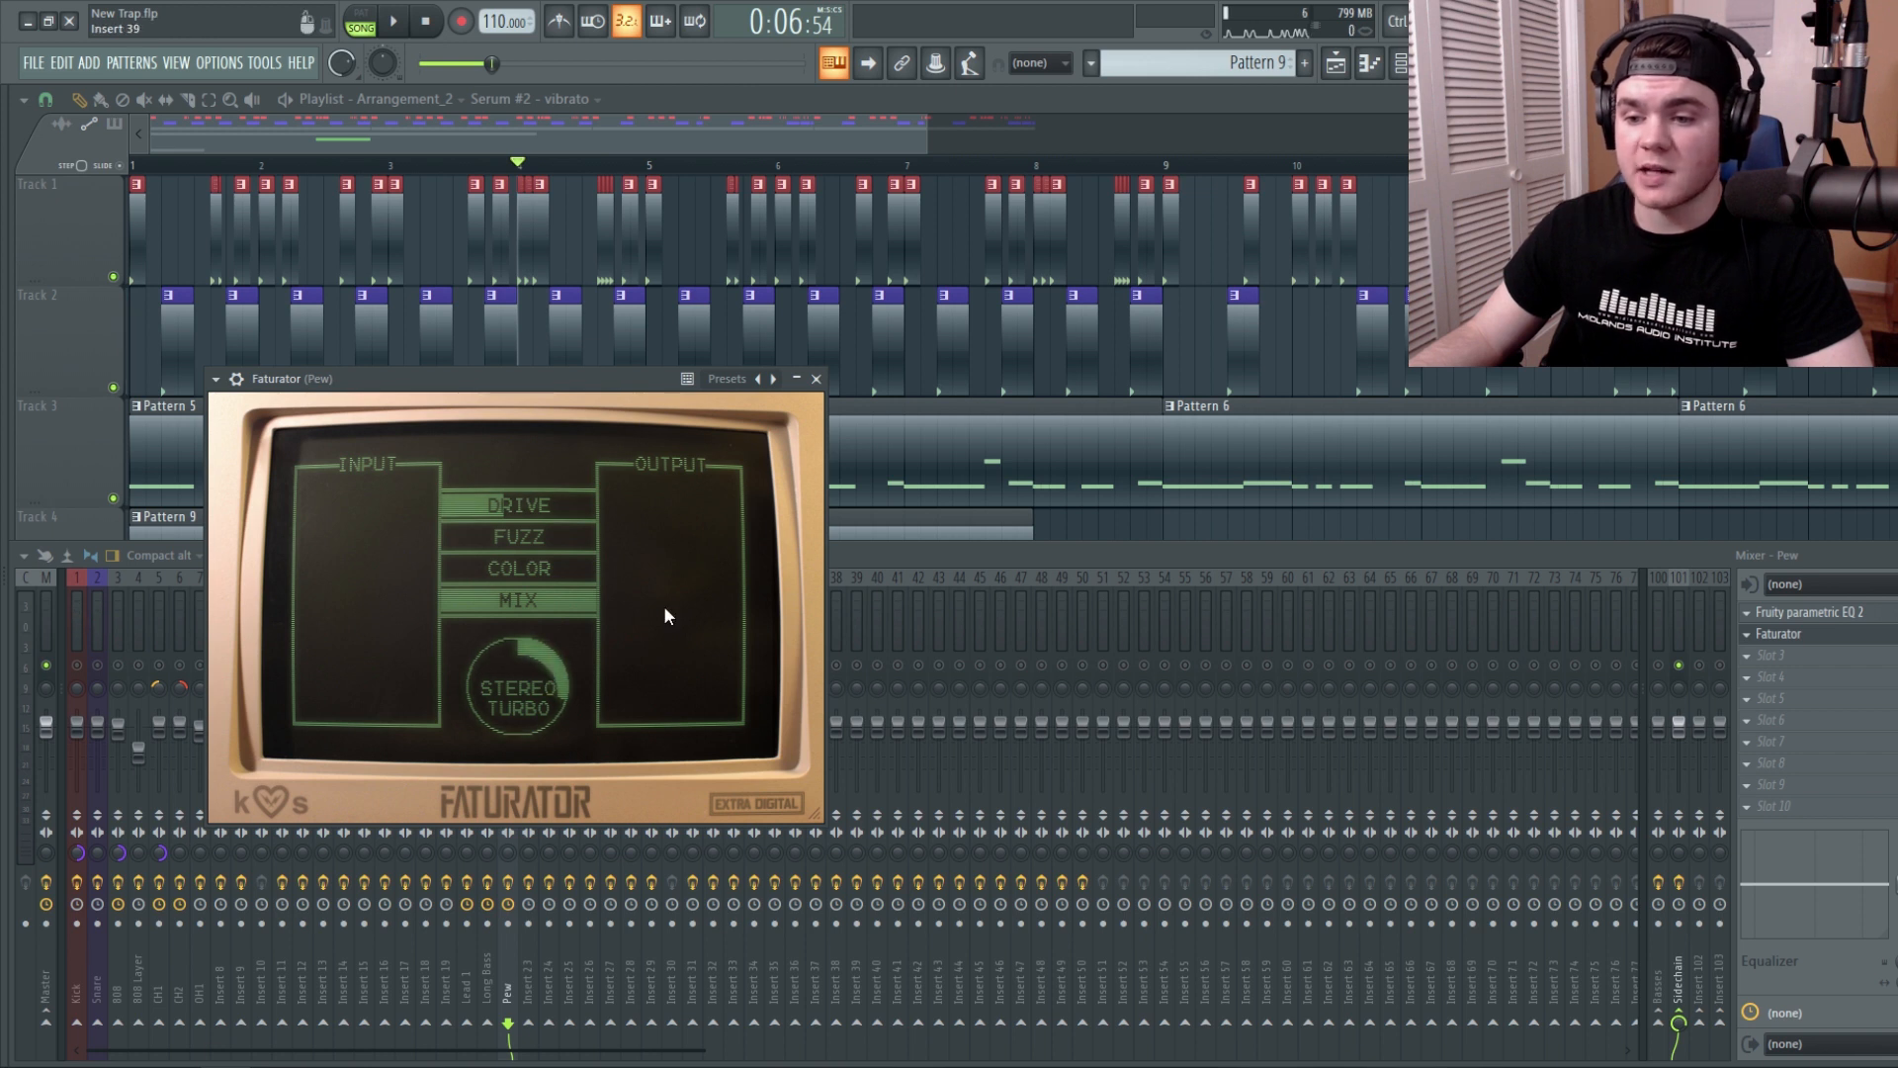
click(815, 379)
Listen to the processed Pew layer on its own from bar 4, and return to the playlist.
key(space)
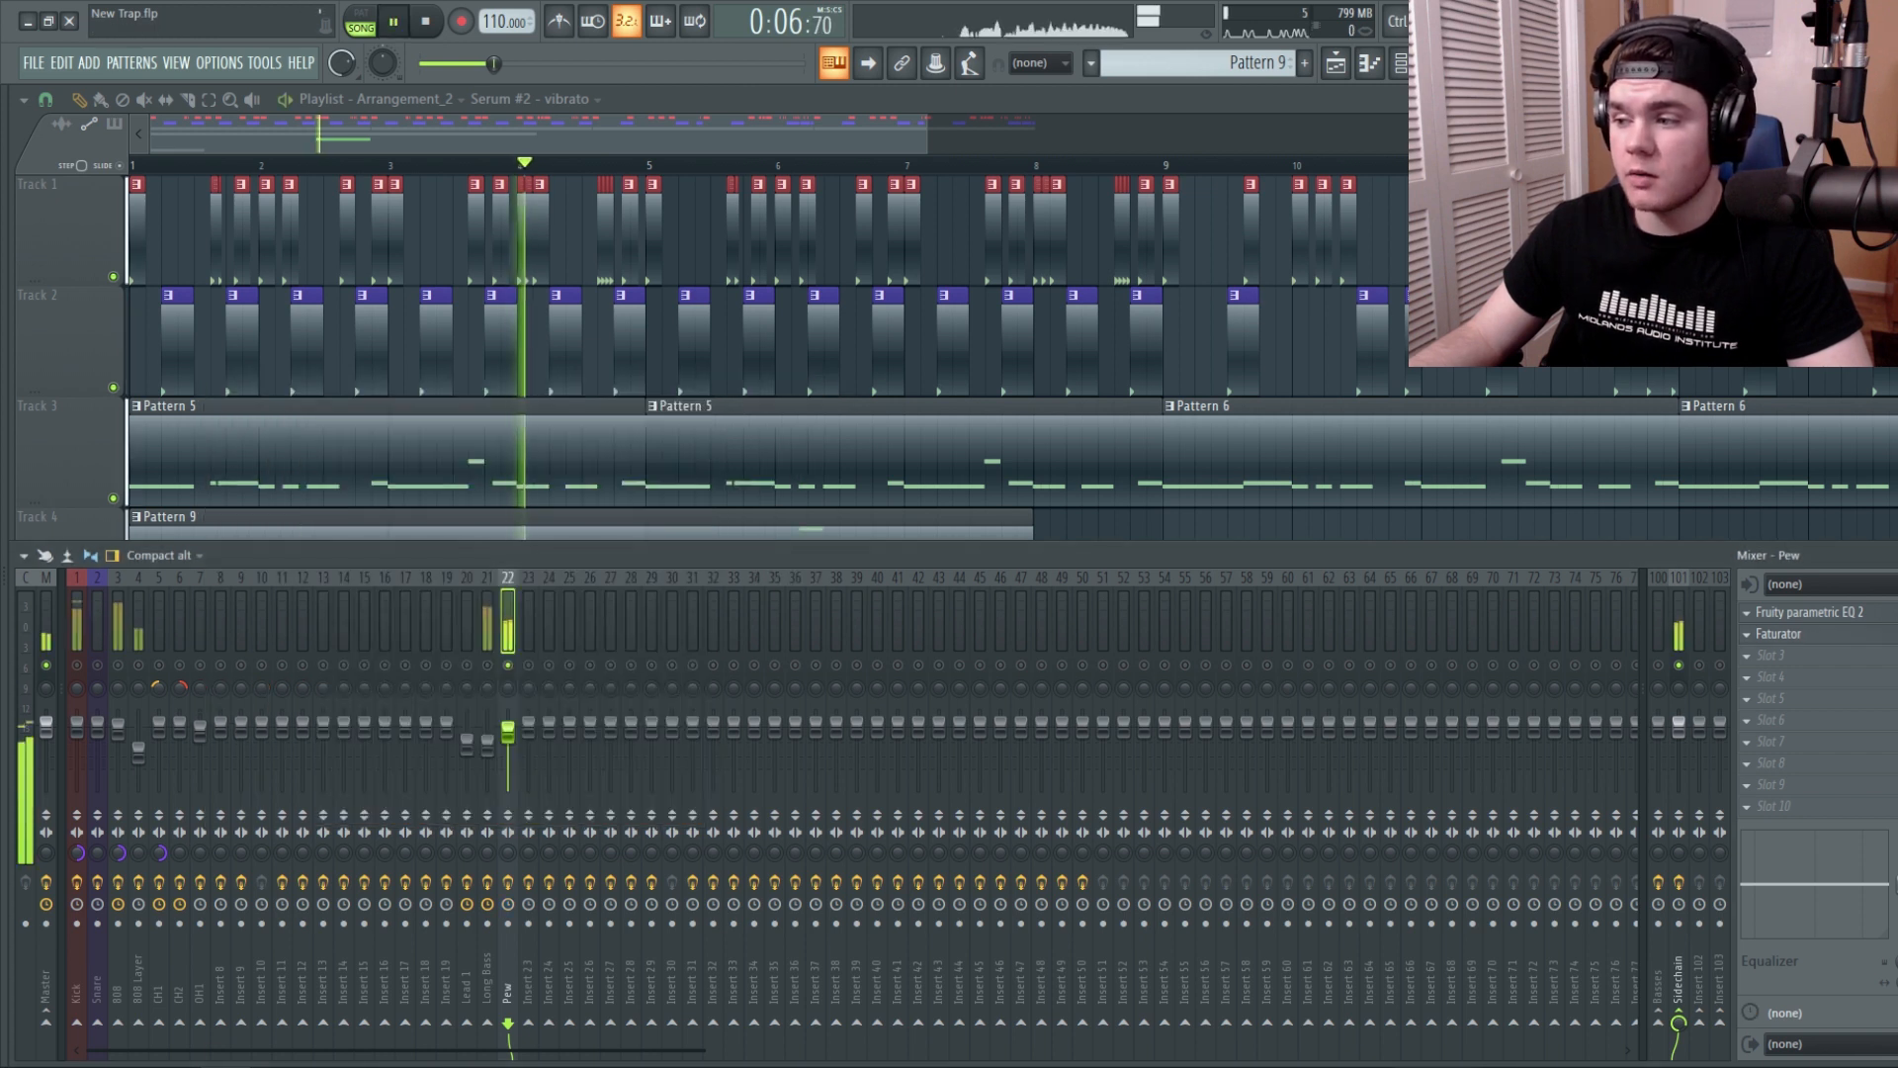
key(space)
key(space)
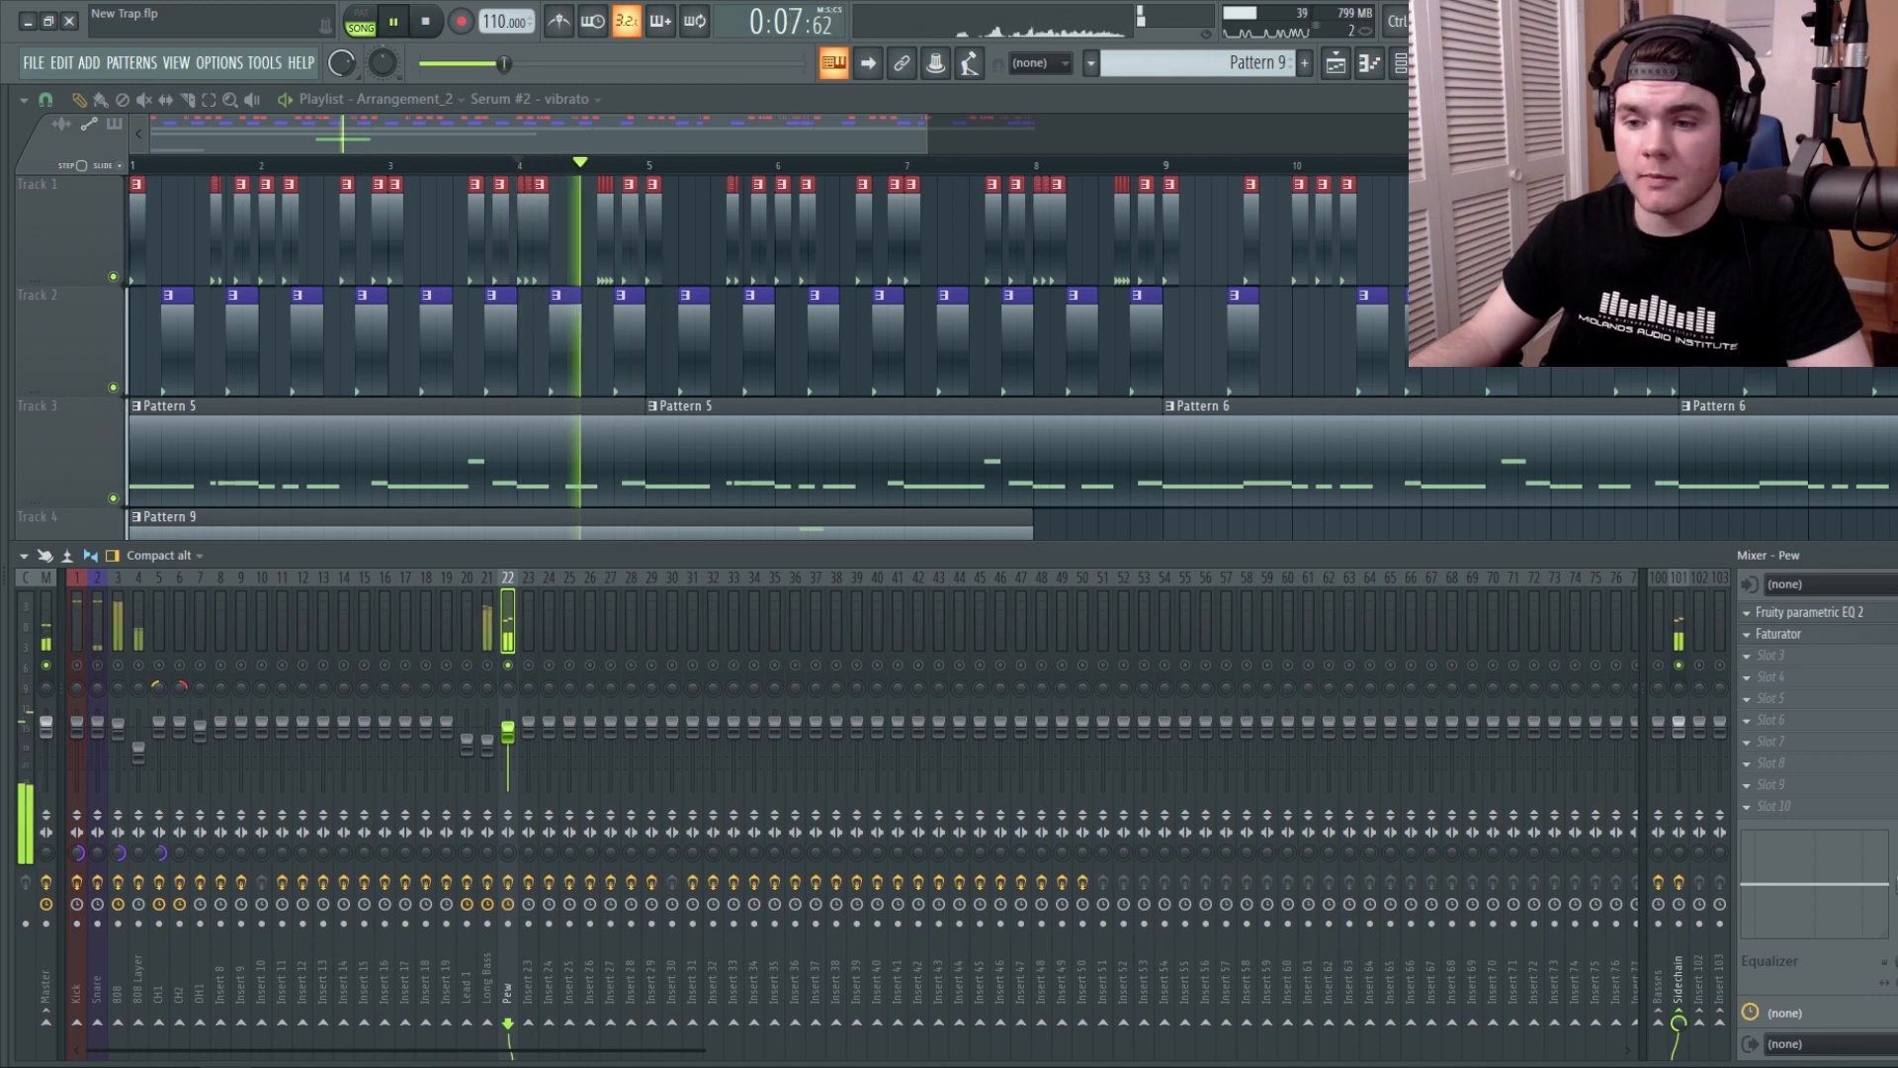
key(space)
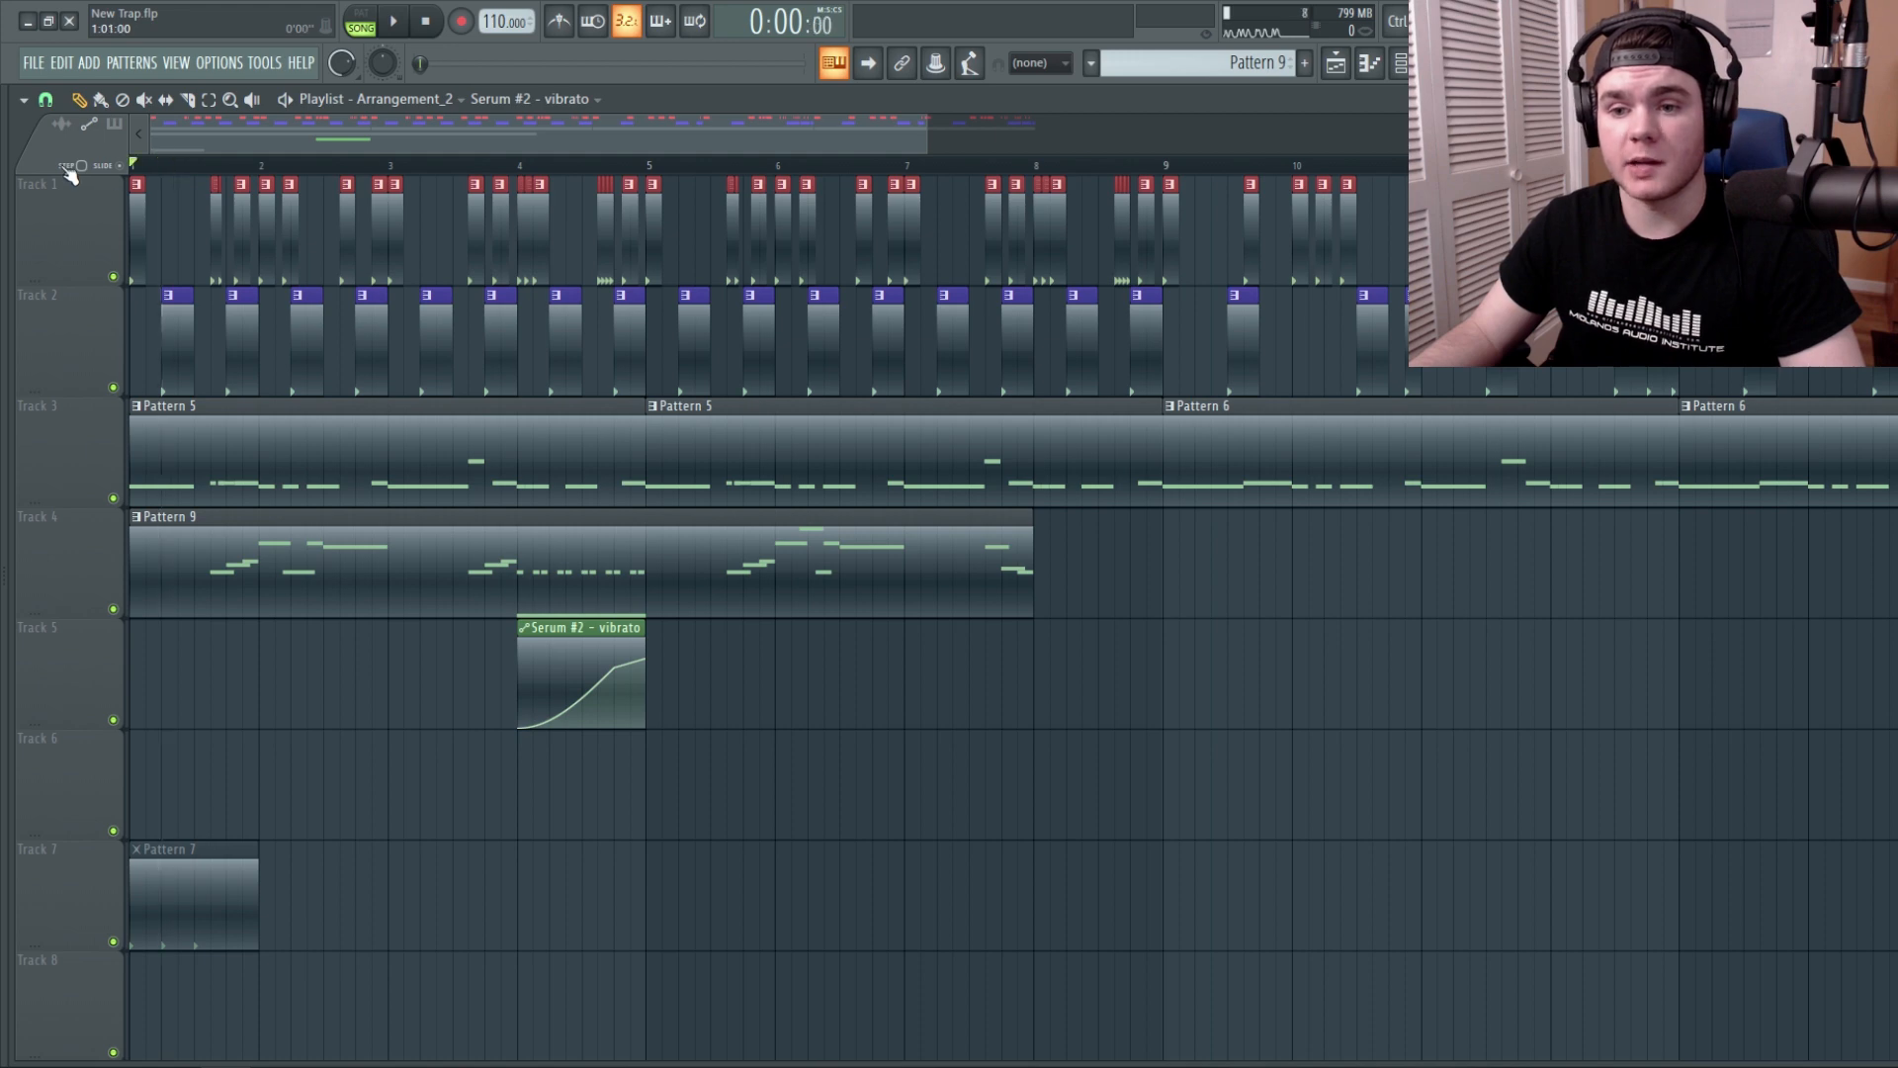
Audition the BASS - Hovercraft preset in Serum #5 and listen to the opening F4 note of Pattern 9 in context.
key(space)
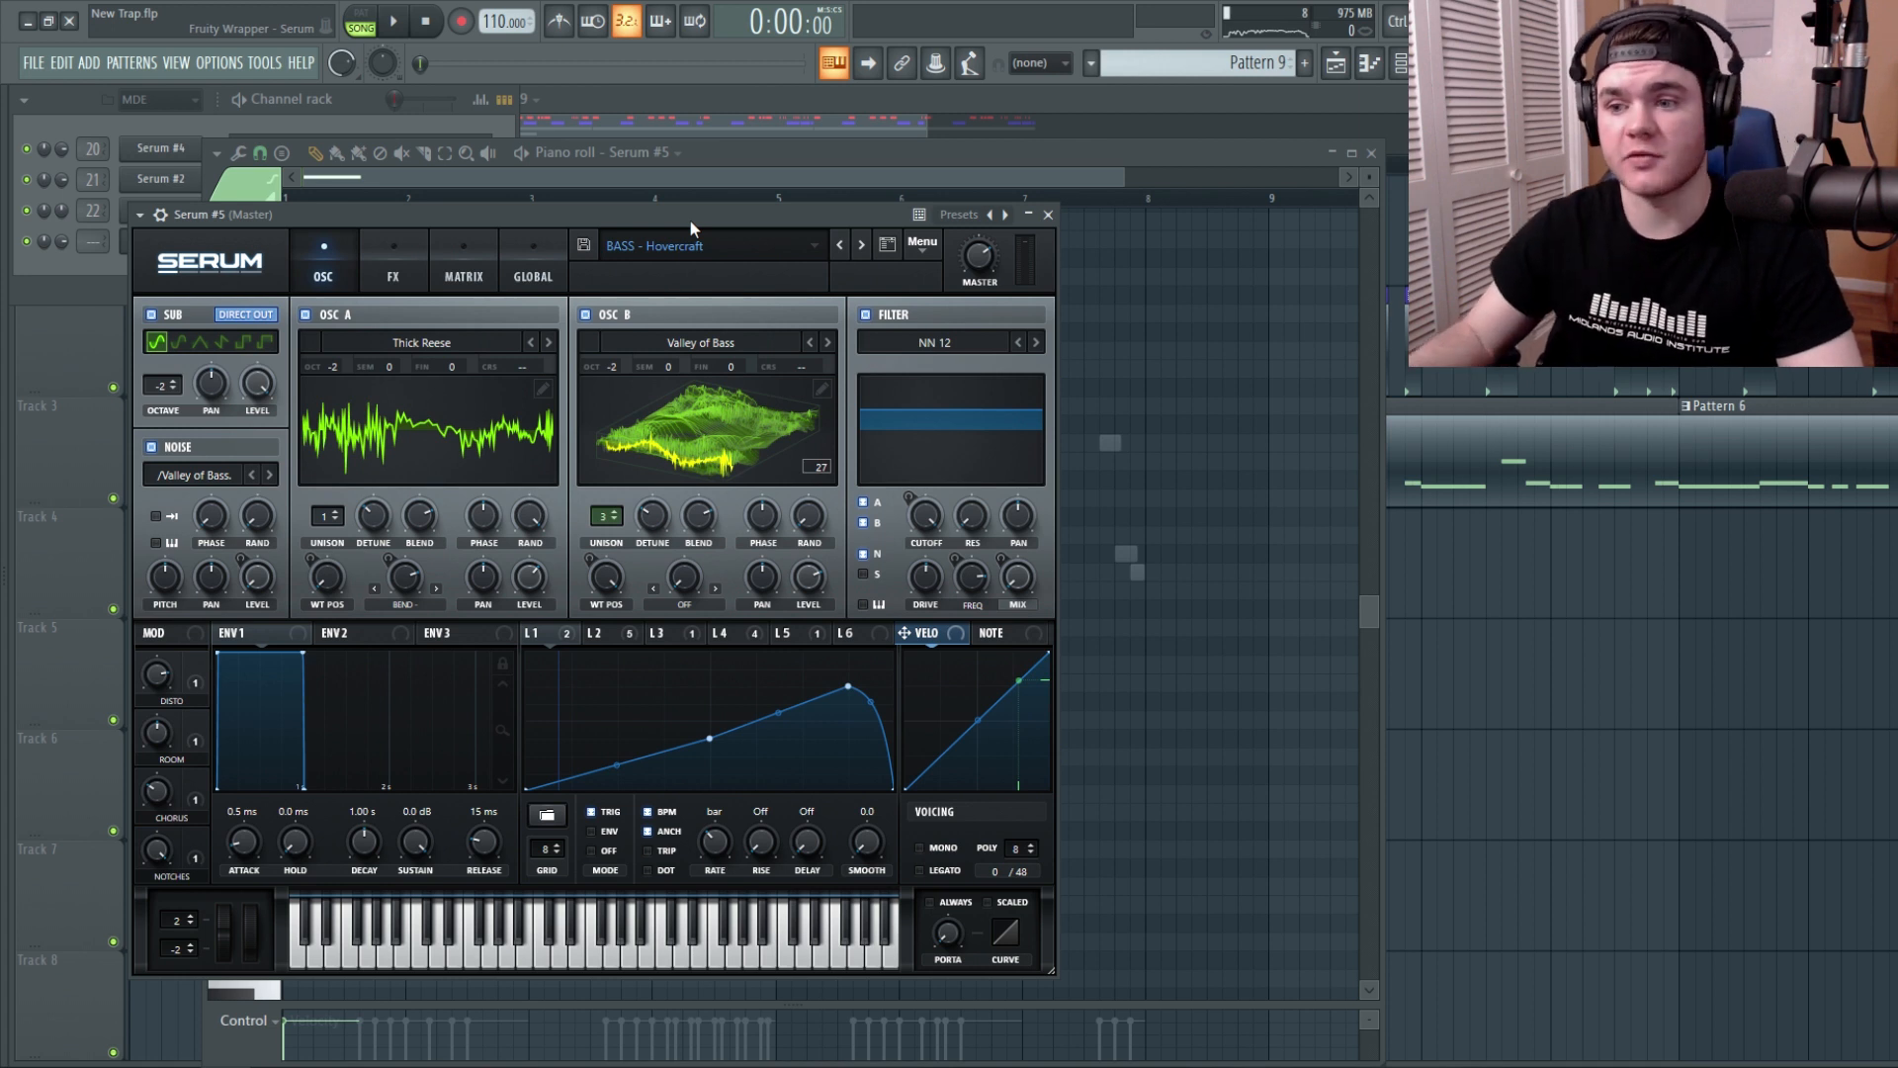
key(v)
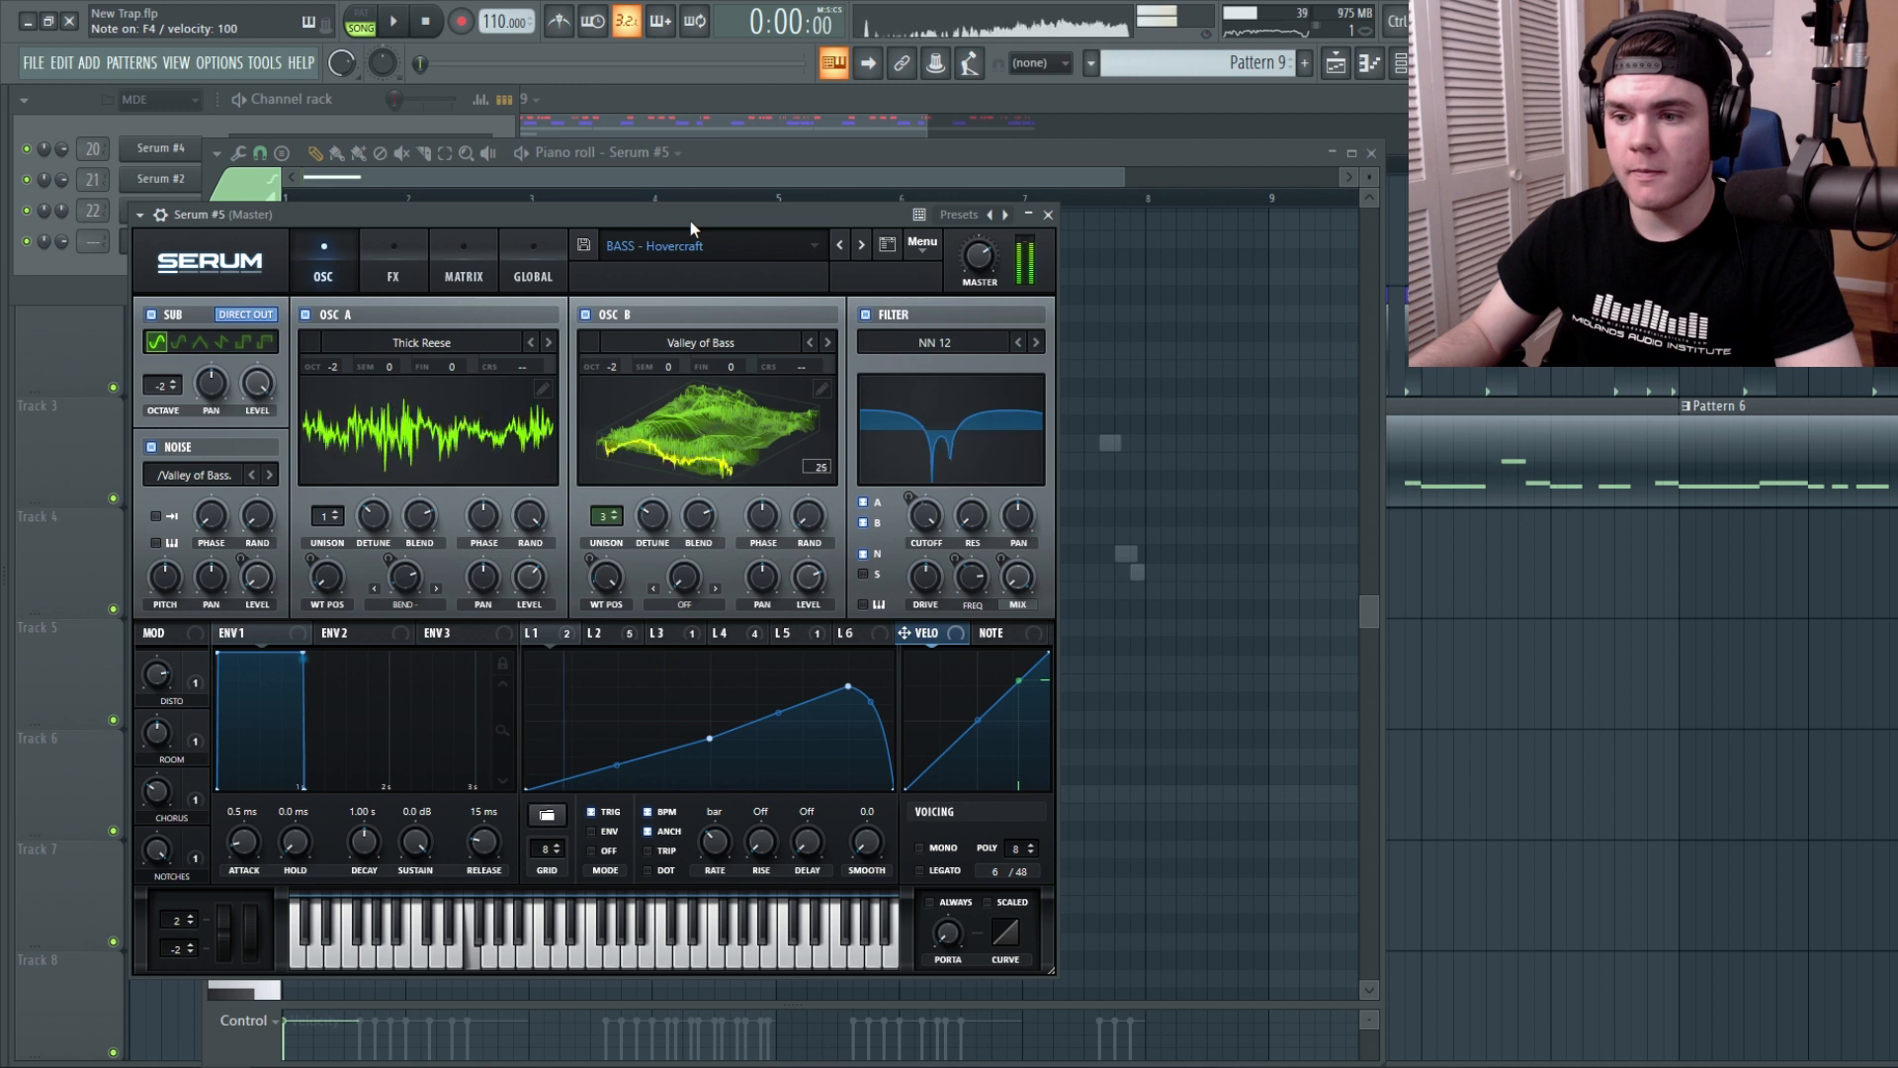
click(1047, 215)
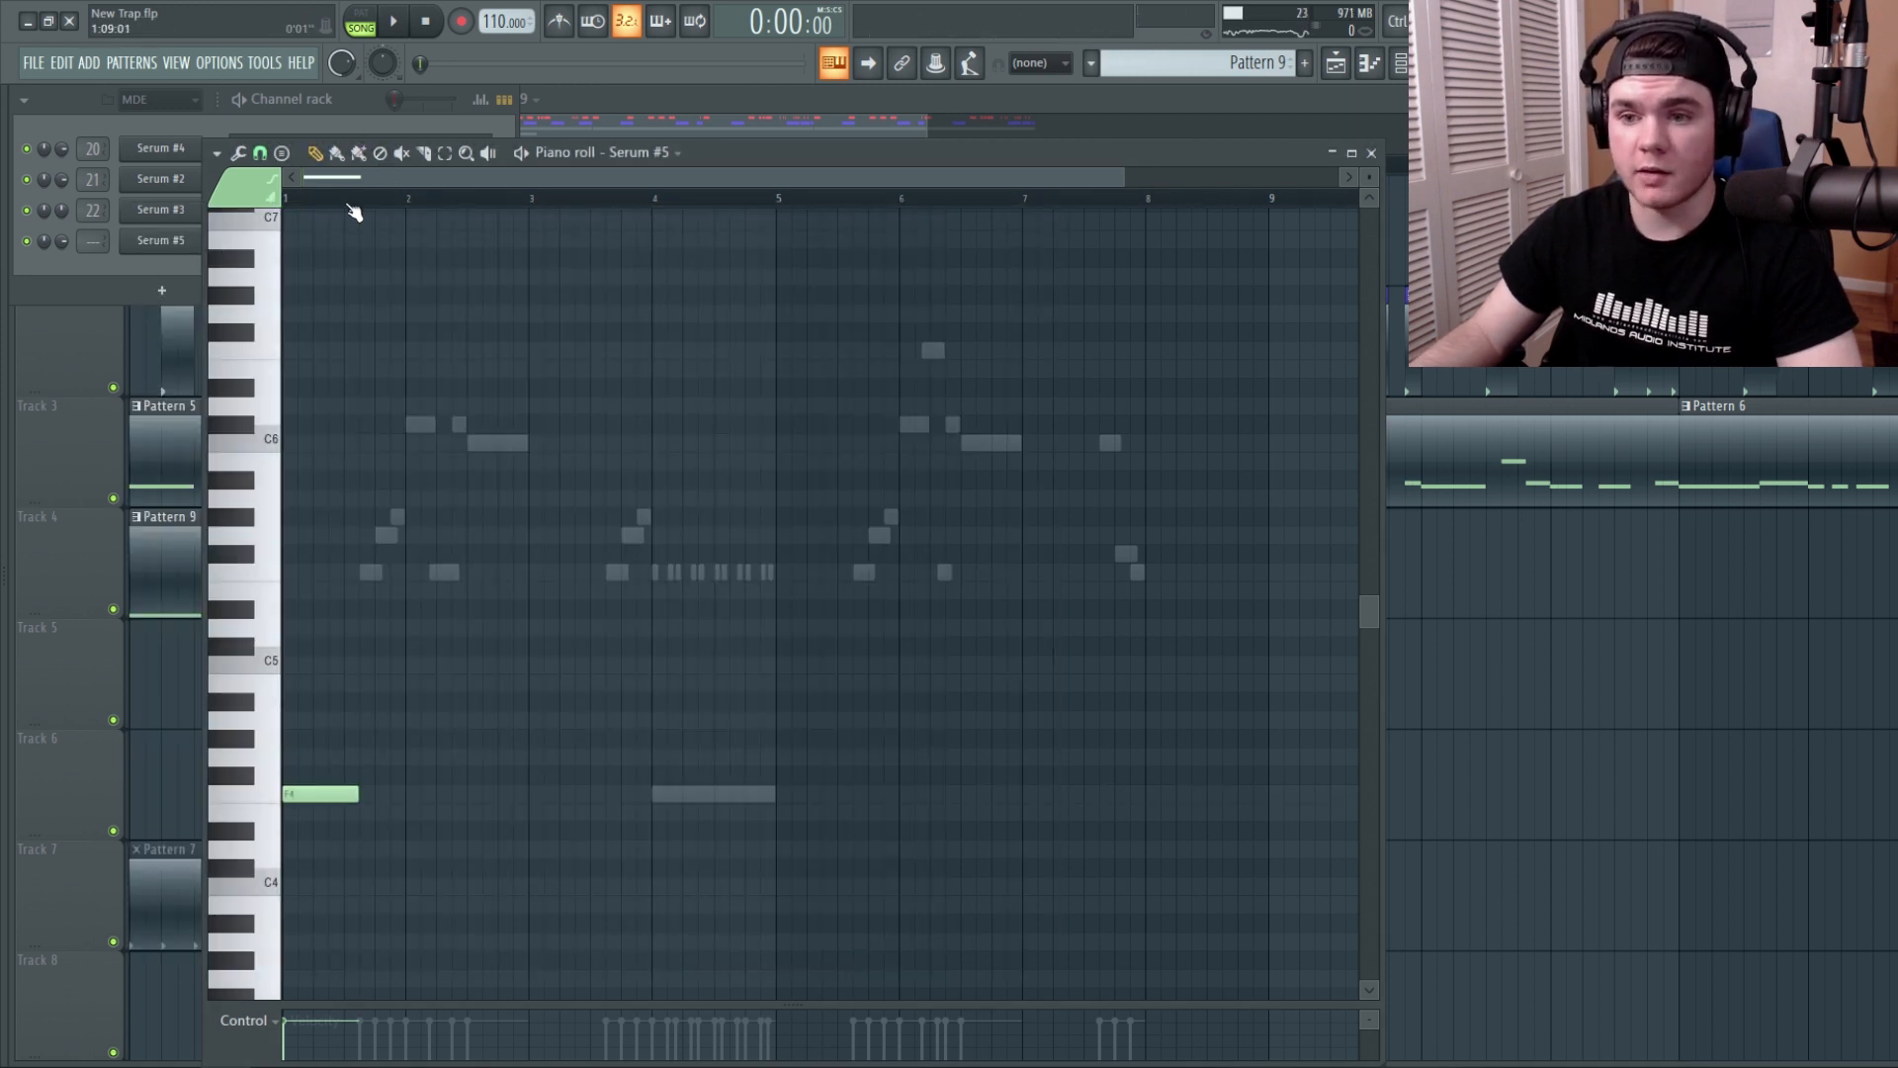
key(space)
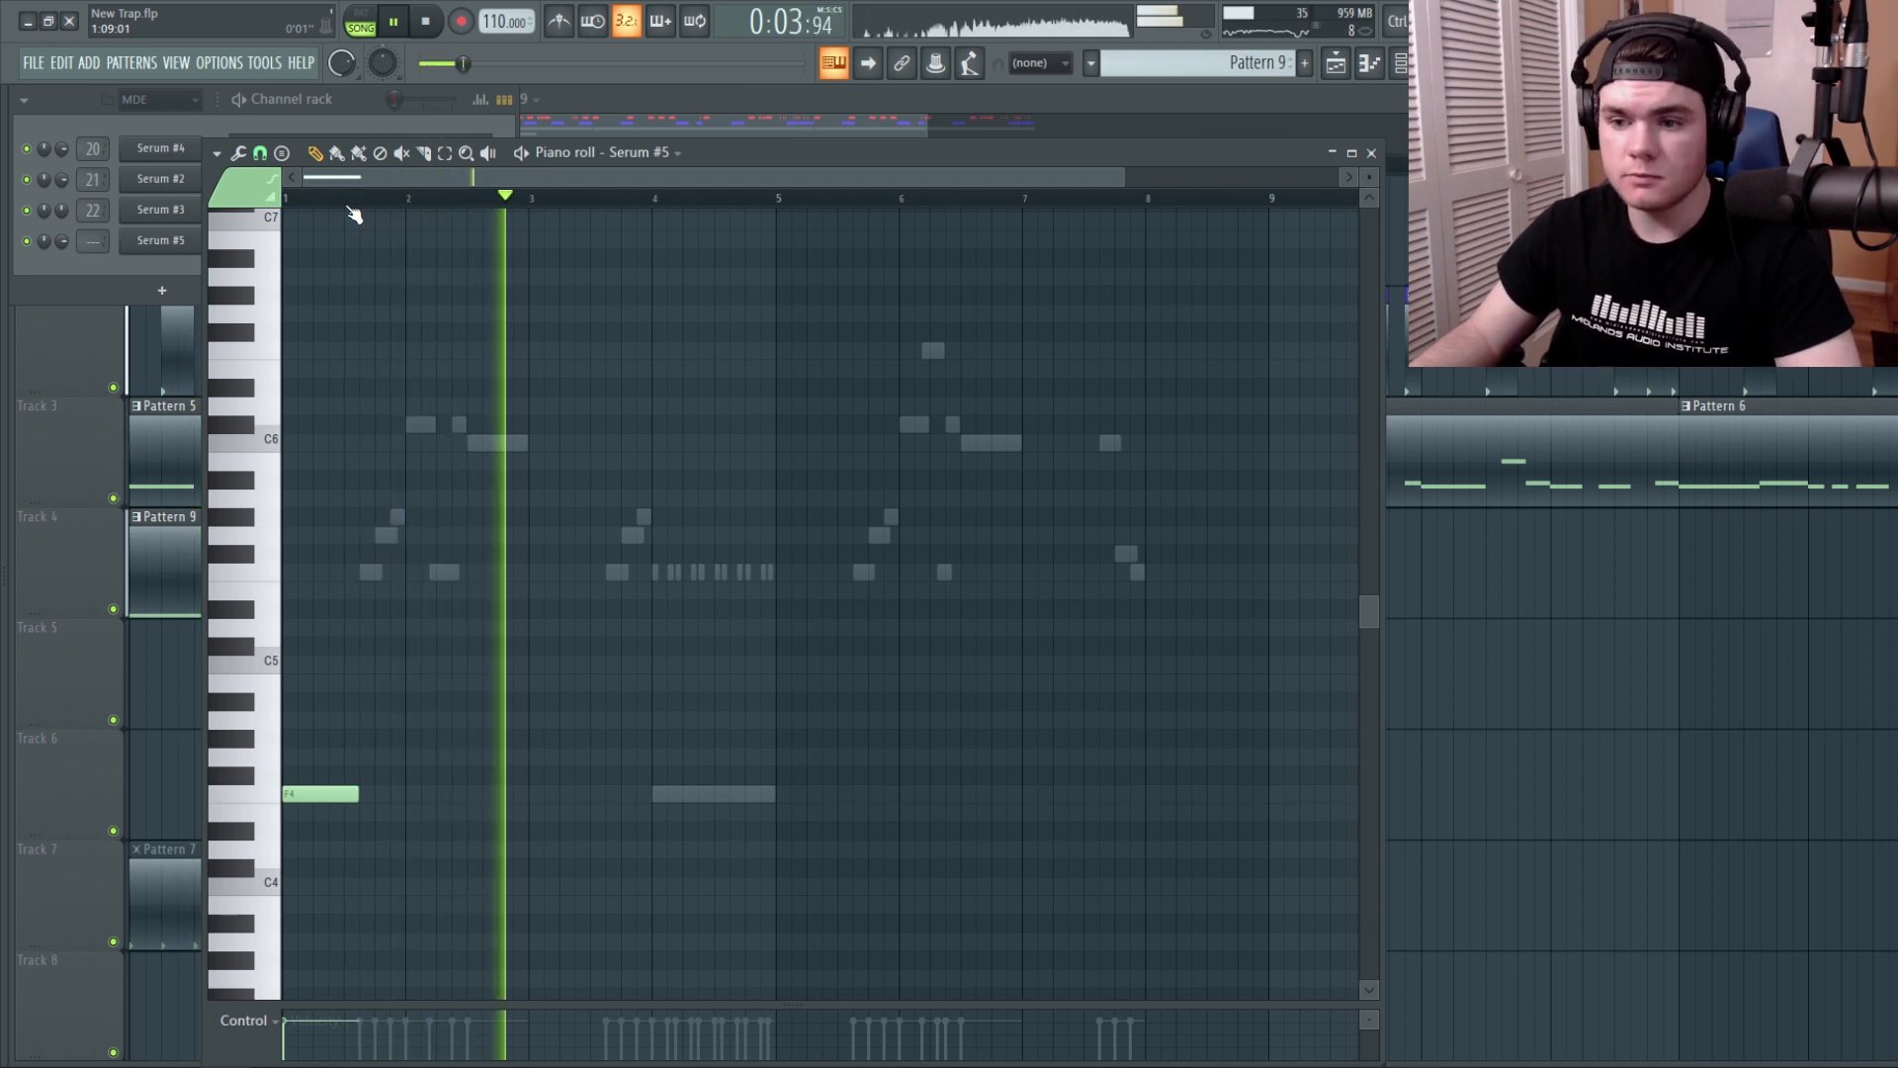
key(space)
Examine the Fruity parametric EQ 2 on the Hovercraft track and listen to the layer with its Band 7 frequency automation.
click(103, 269)
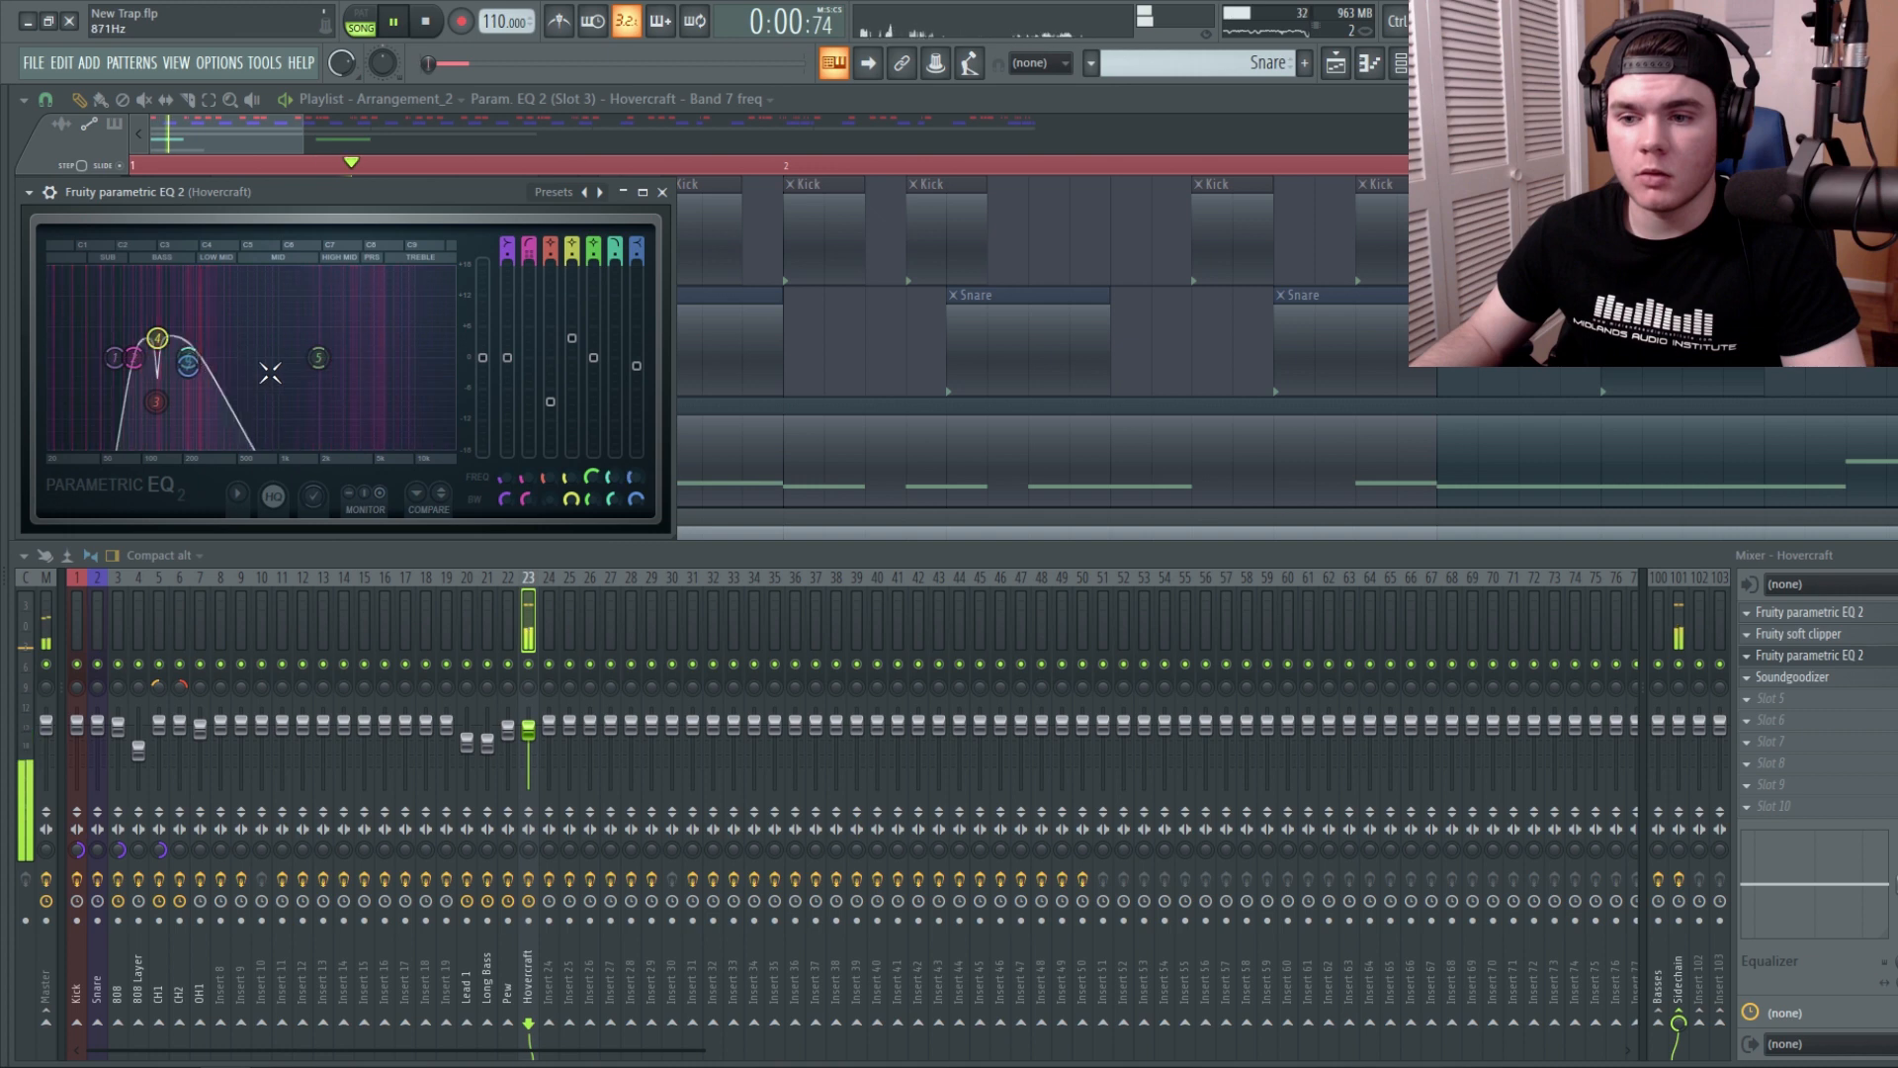
key(space)
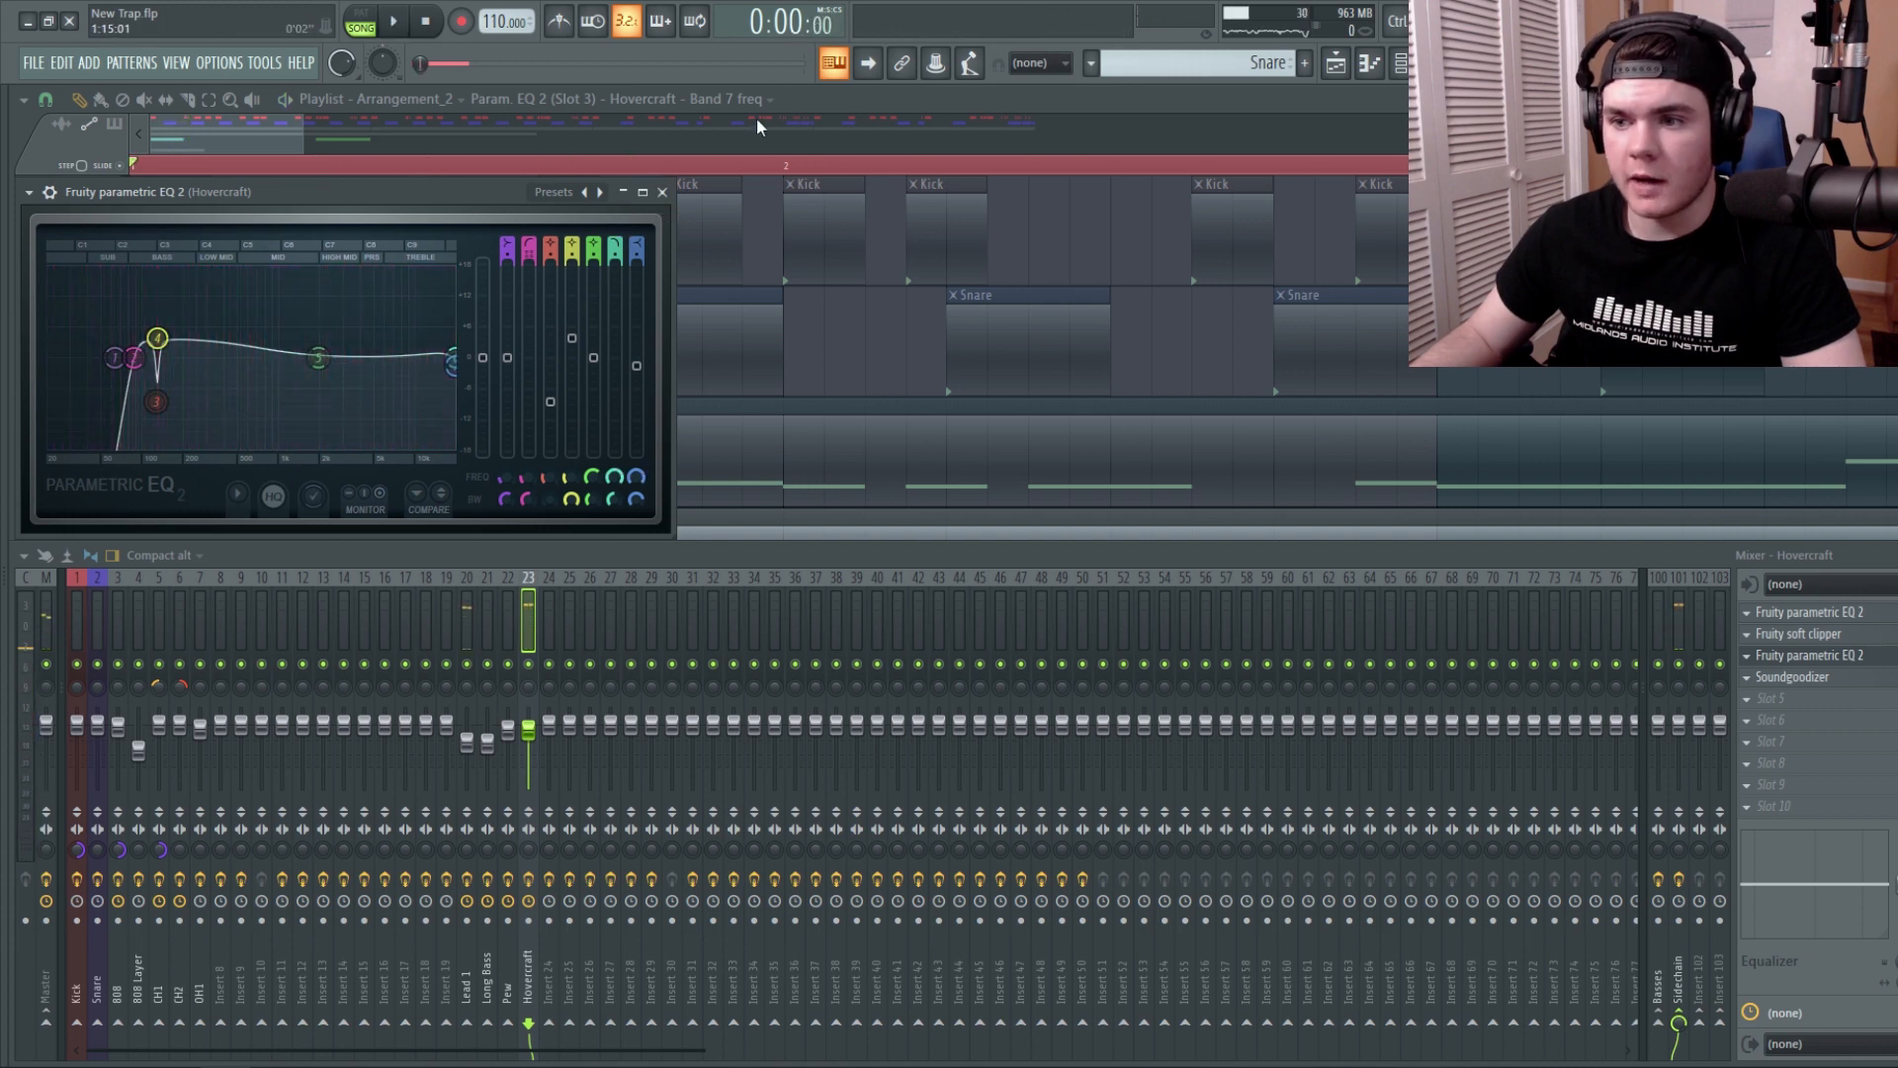
click(804, 107)
key(space)
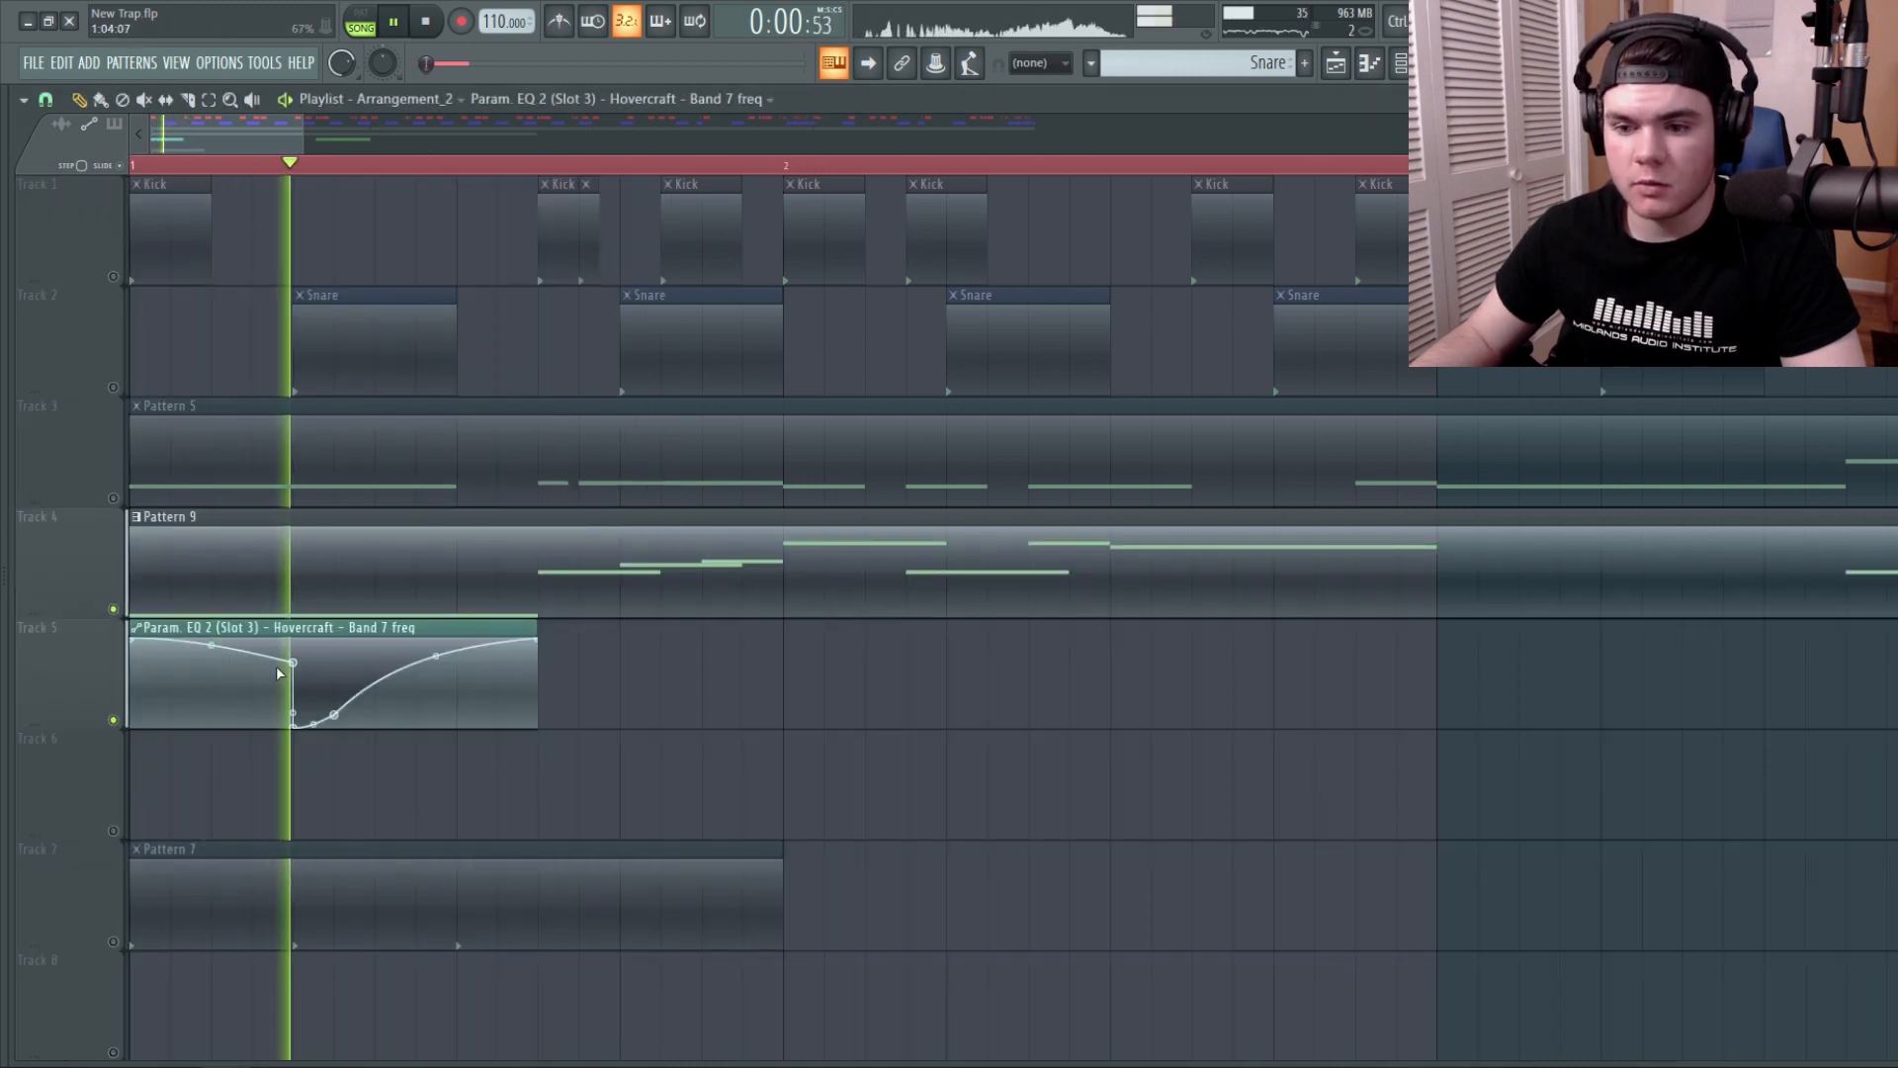
key(space)
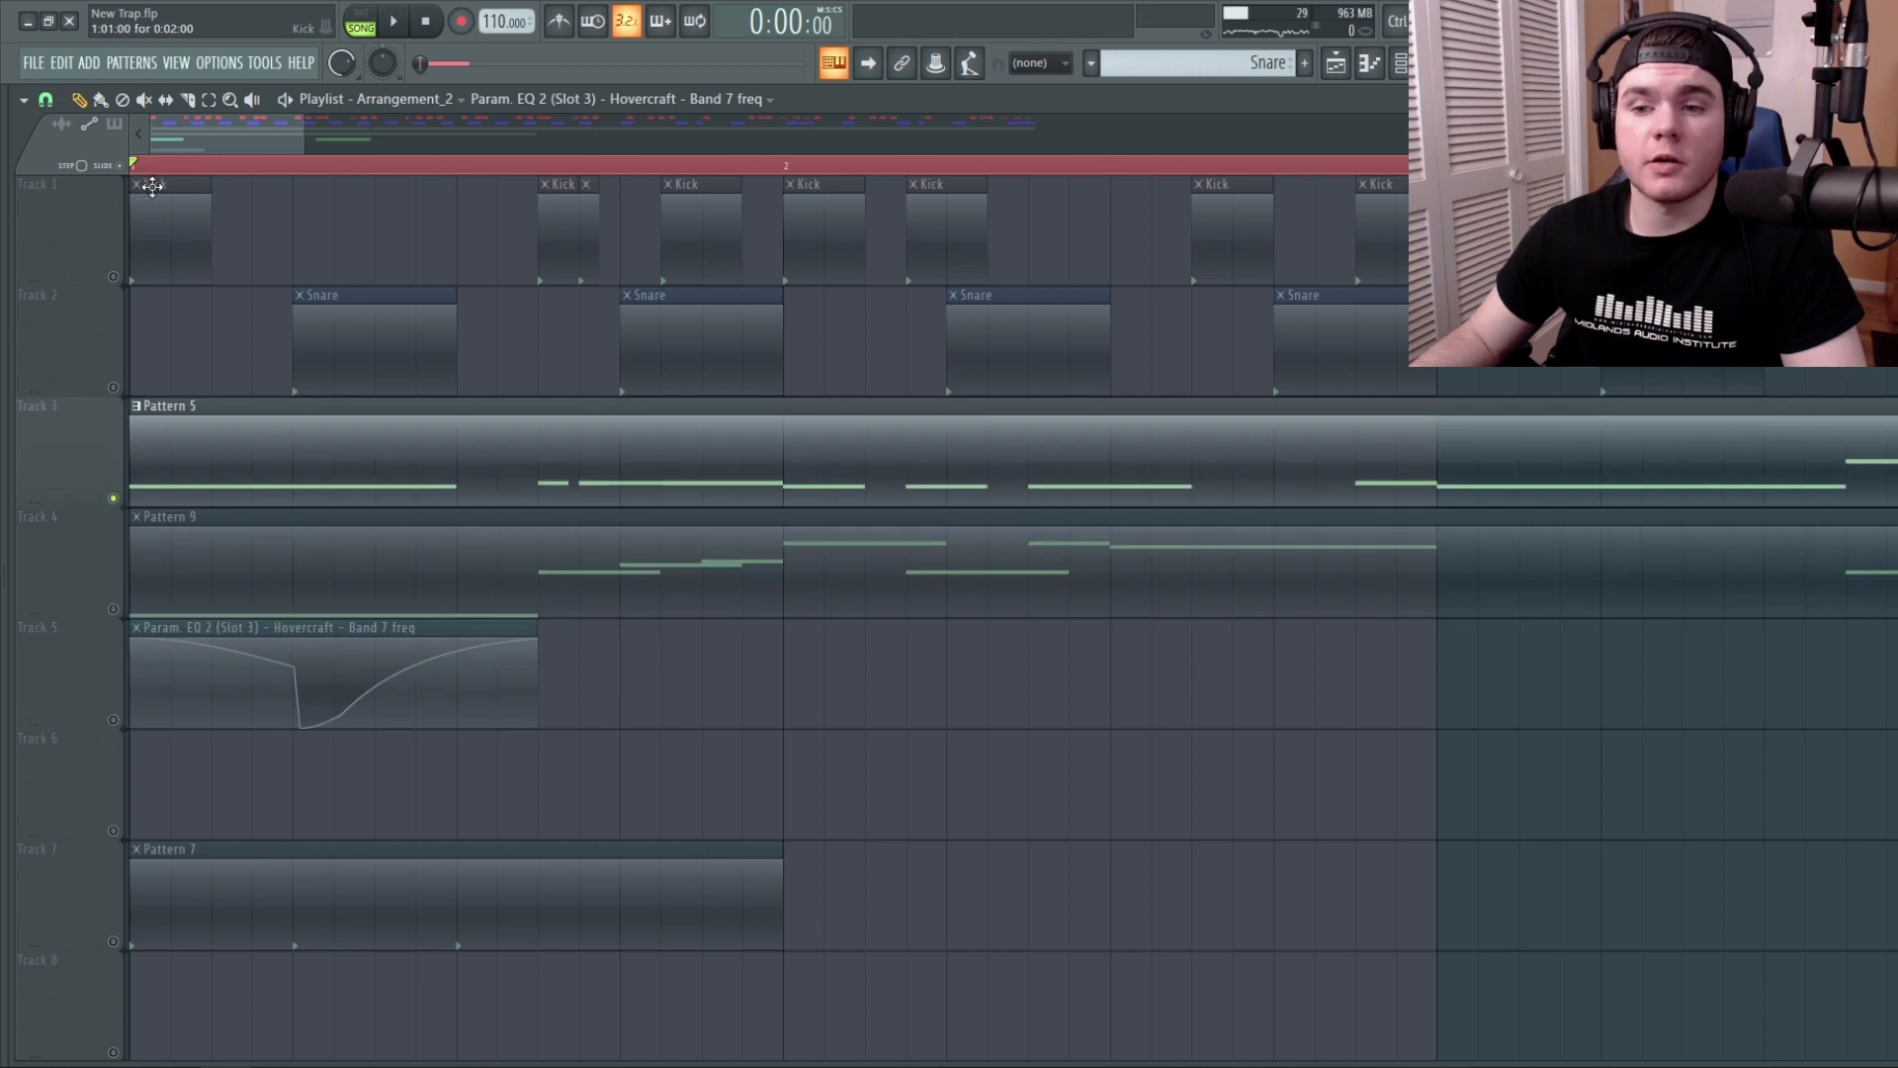
Delete the opening long F5 note from the Serum channel in Pattern 5.
key(space)
key(space)
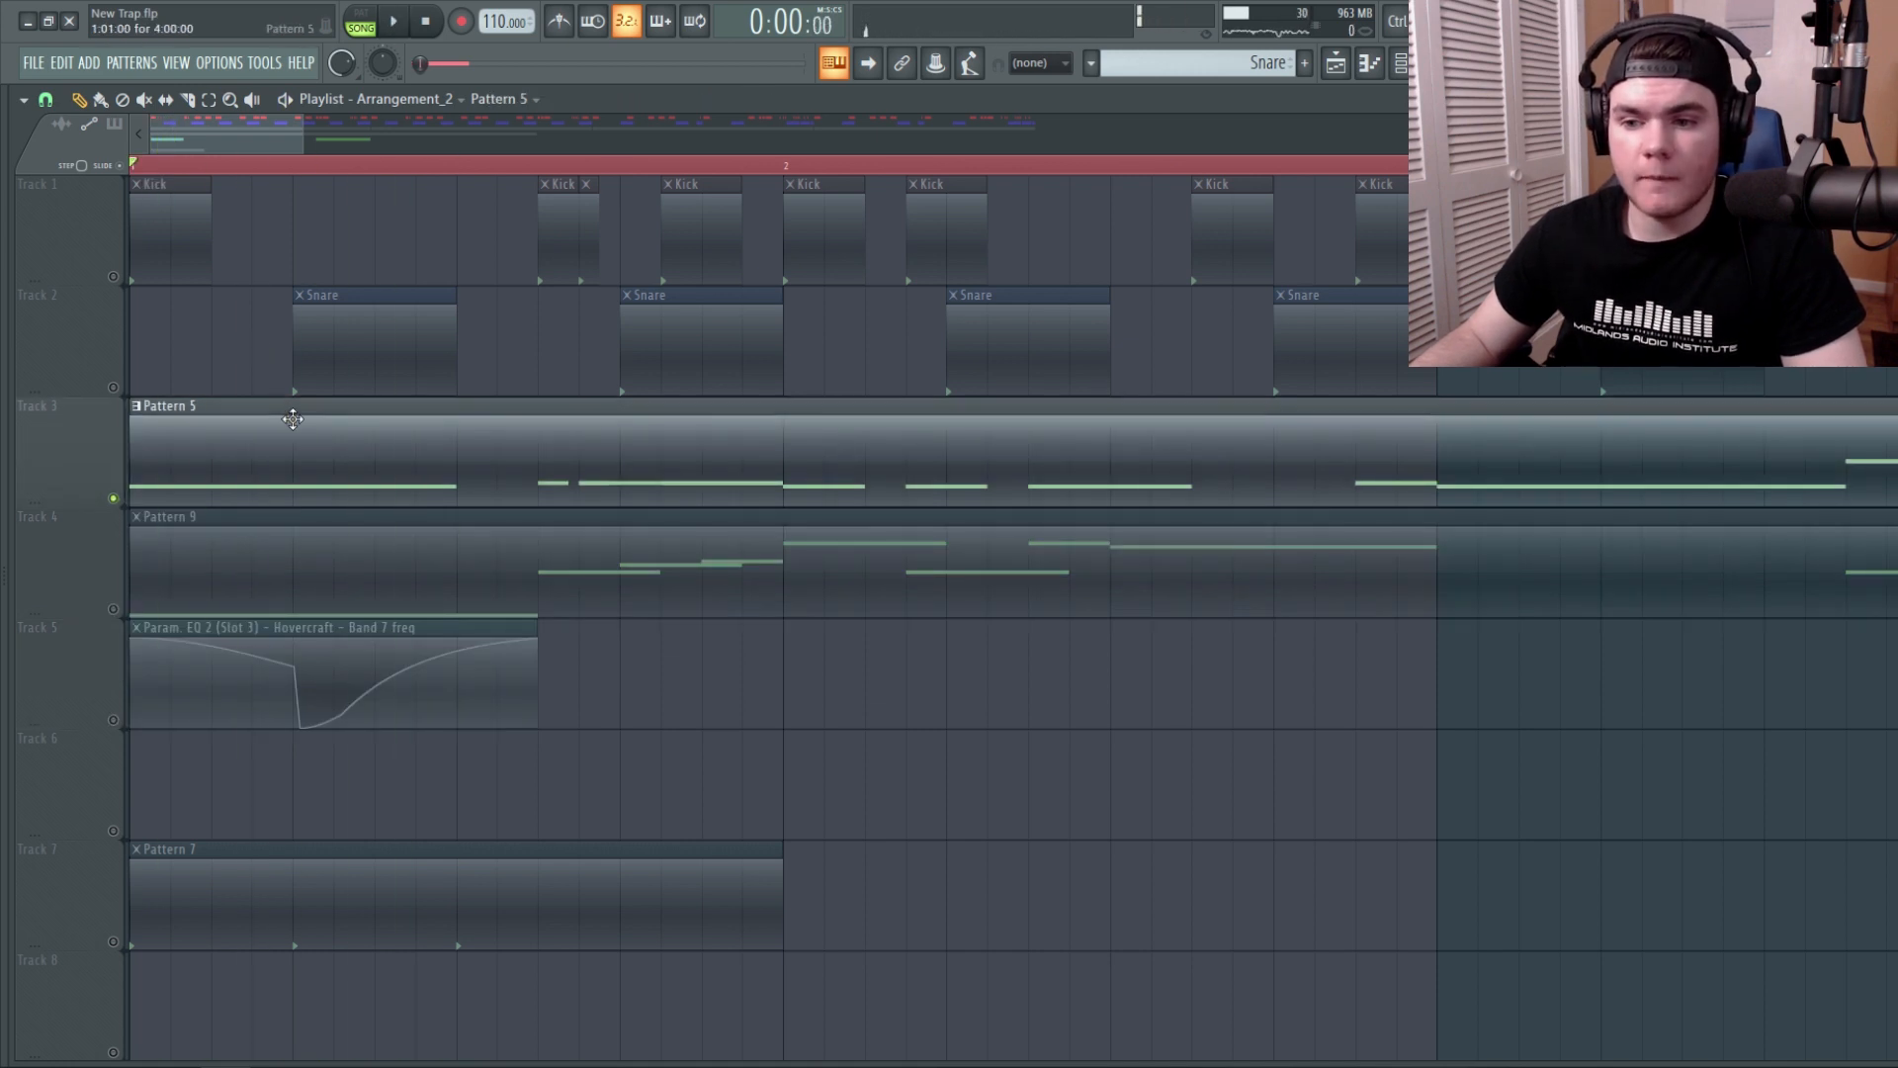
double_click(290, 411)
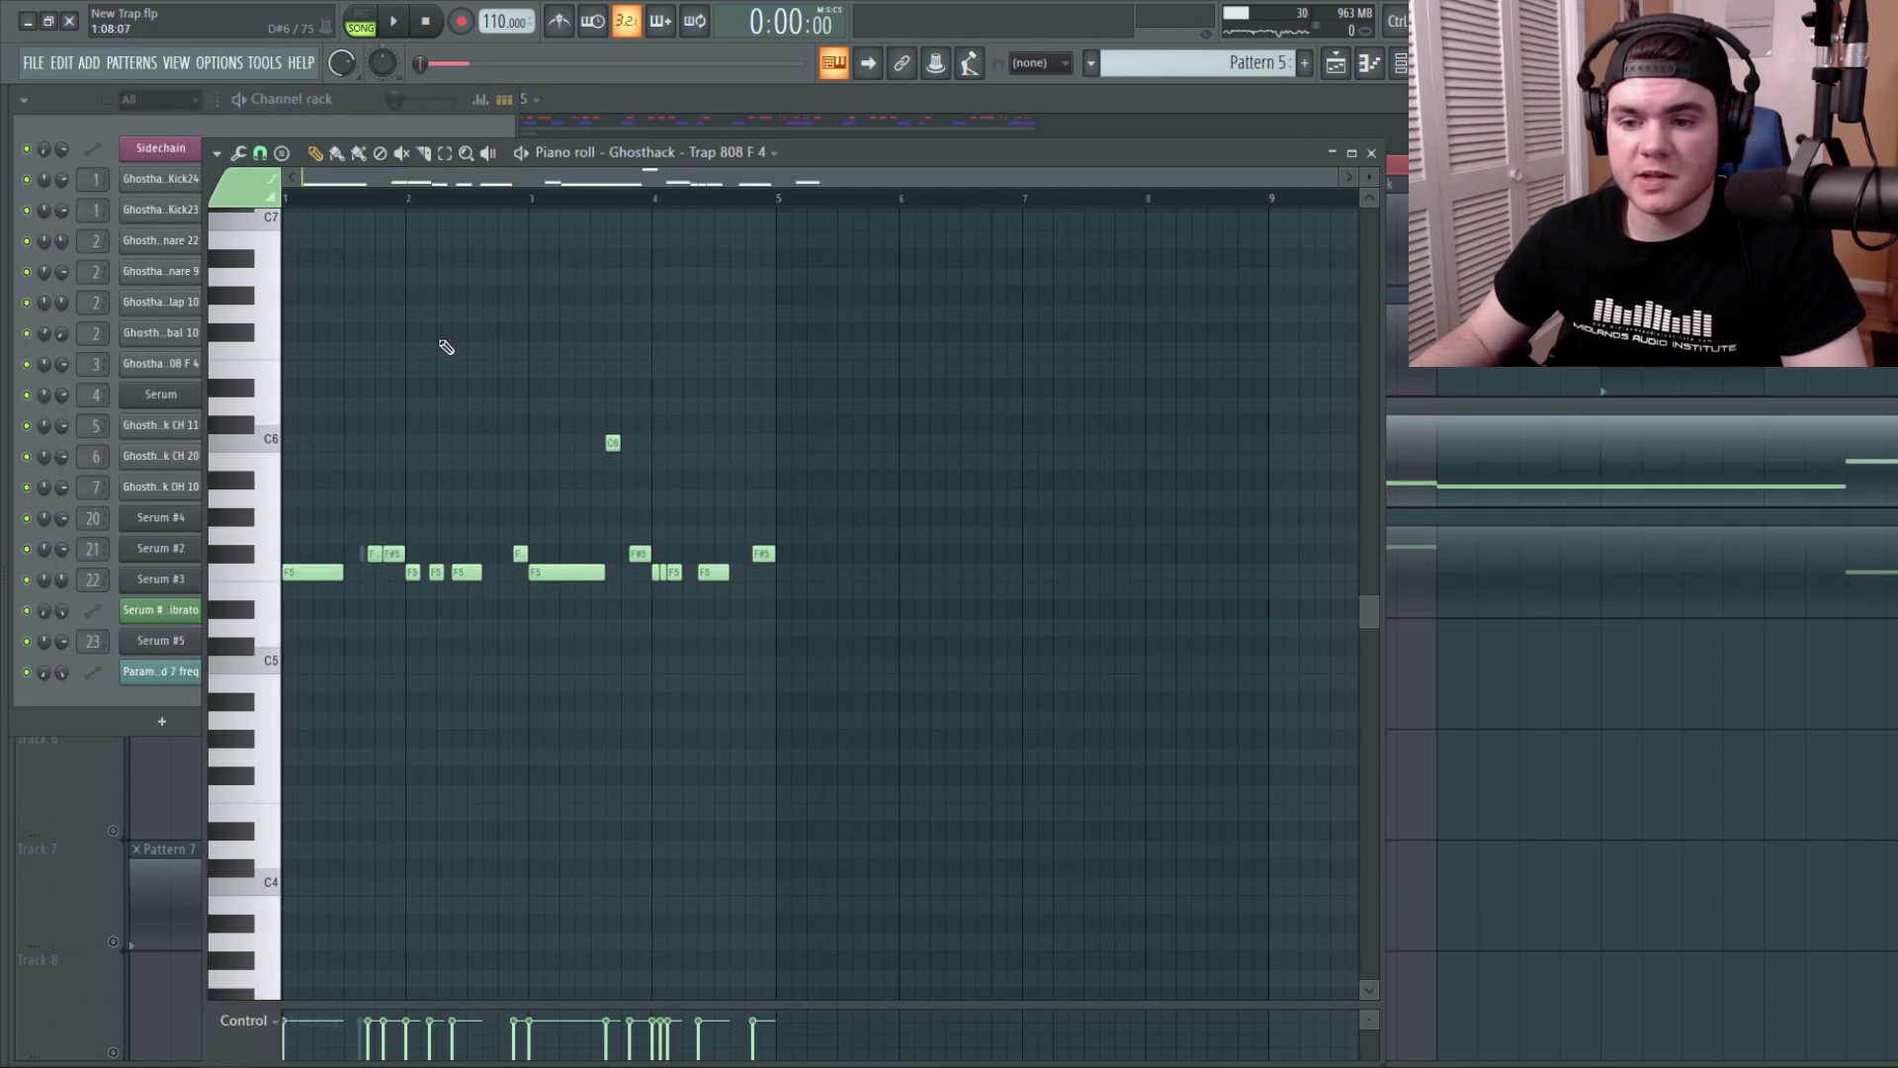
click(1376, 158)
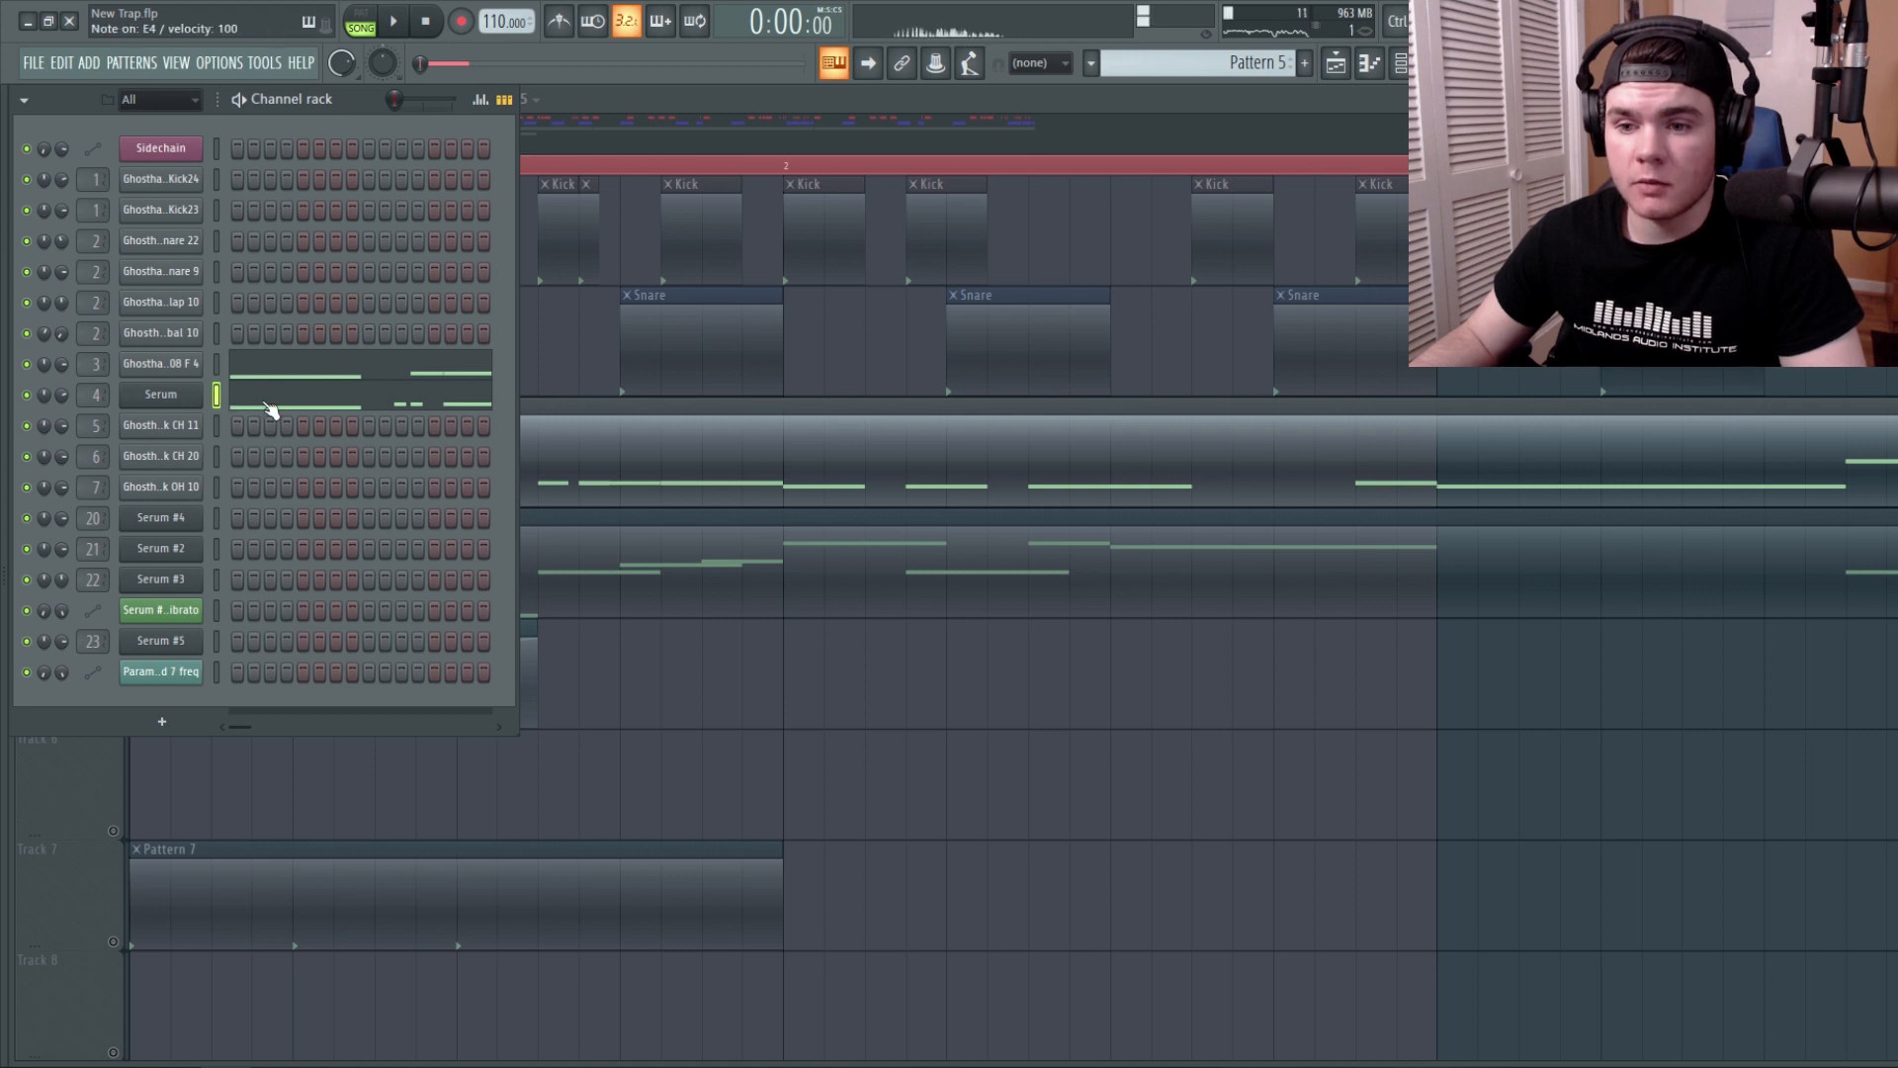
click(271, 410)
right_click(312, 571)
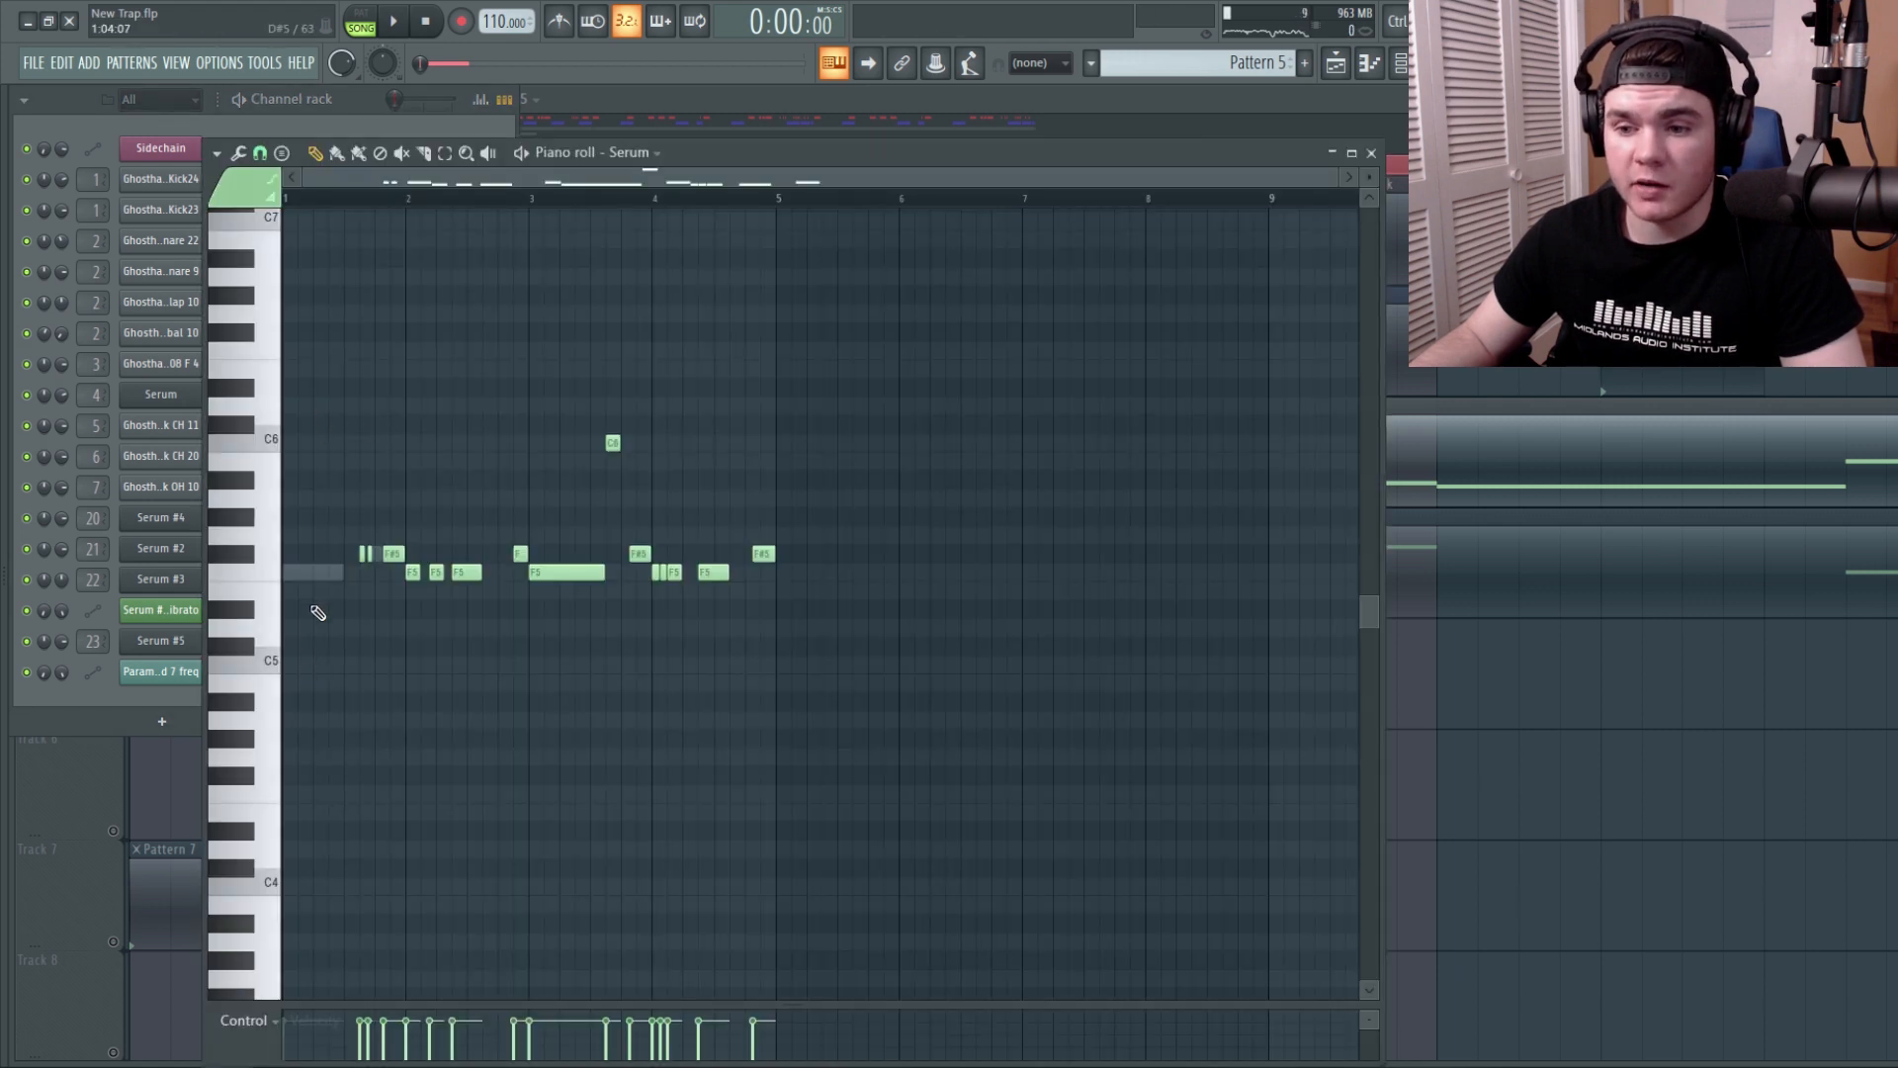
Listen to Pattern 5 on its own and unsolo Track 3 in the playlist.
key(space)
click(578, 97)
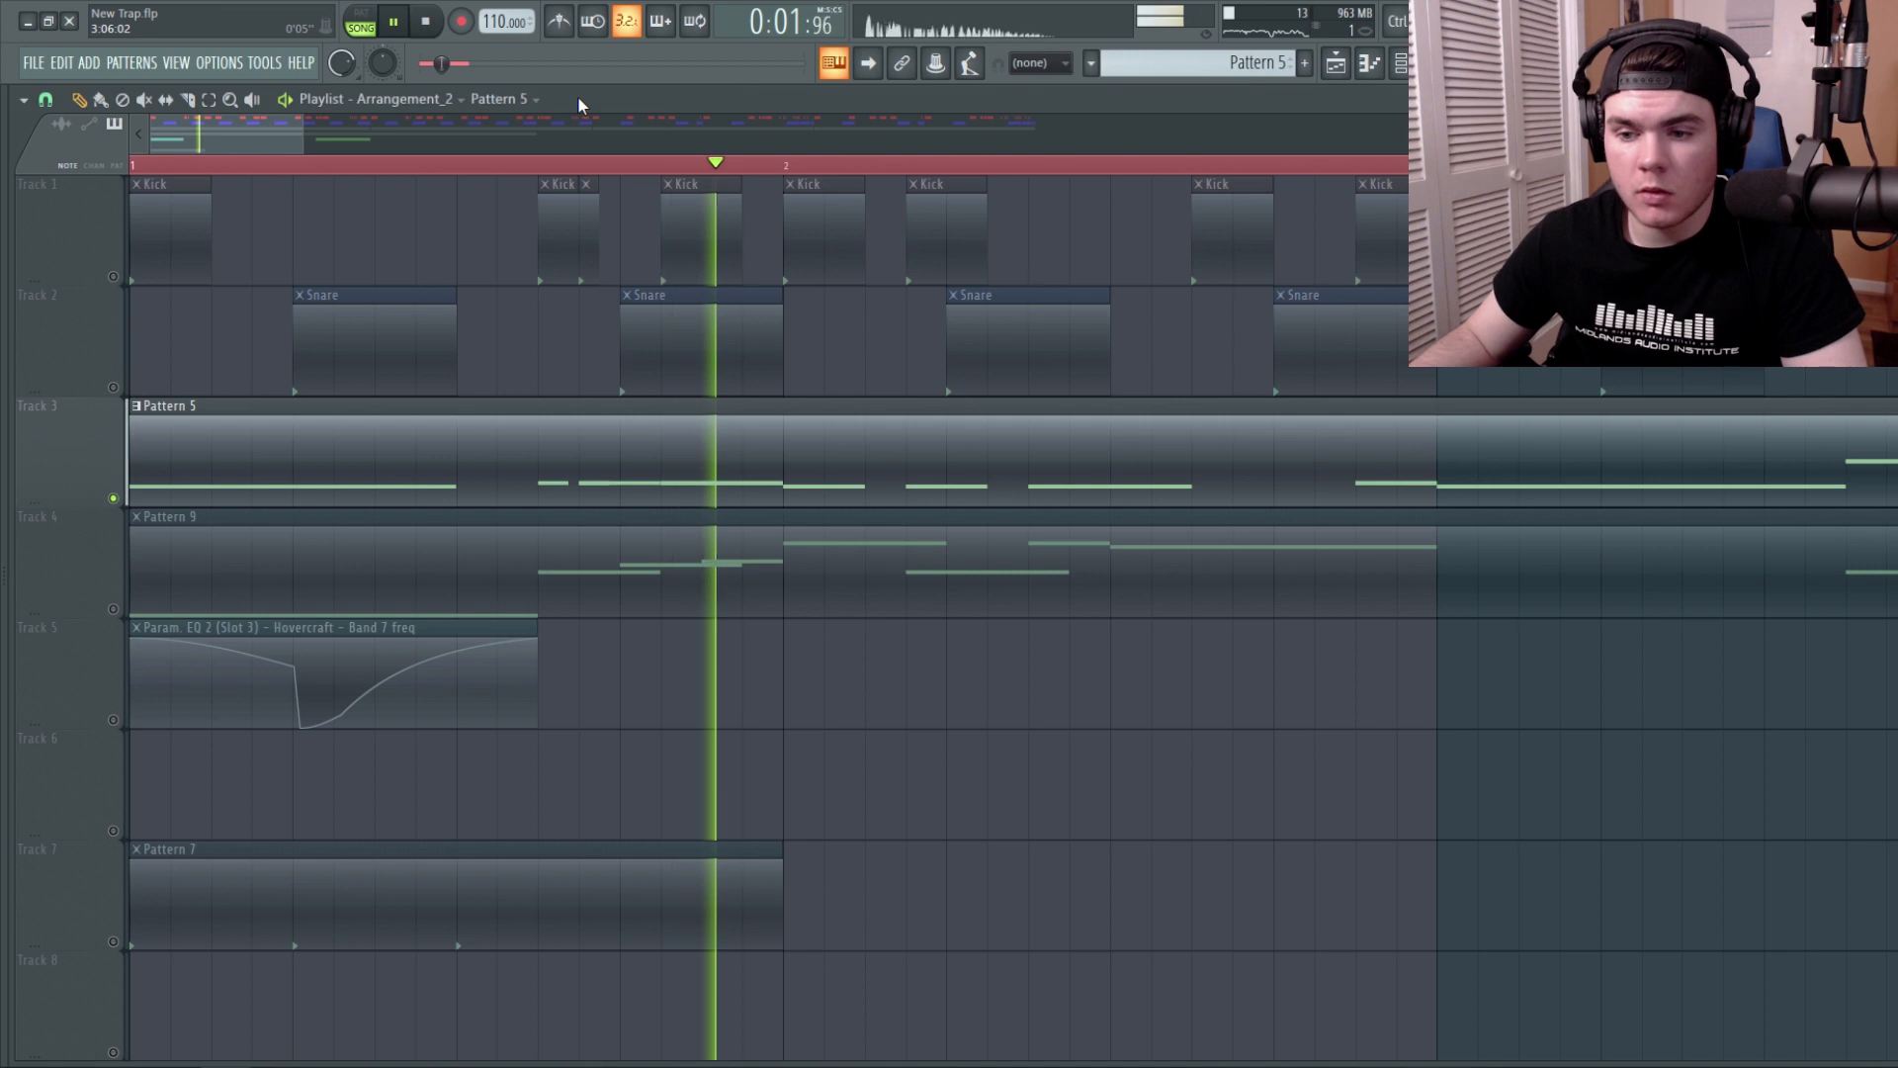
key(space)
right_click(114, 498)
key(space)
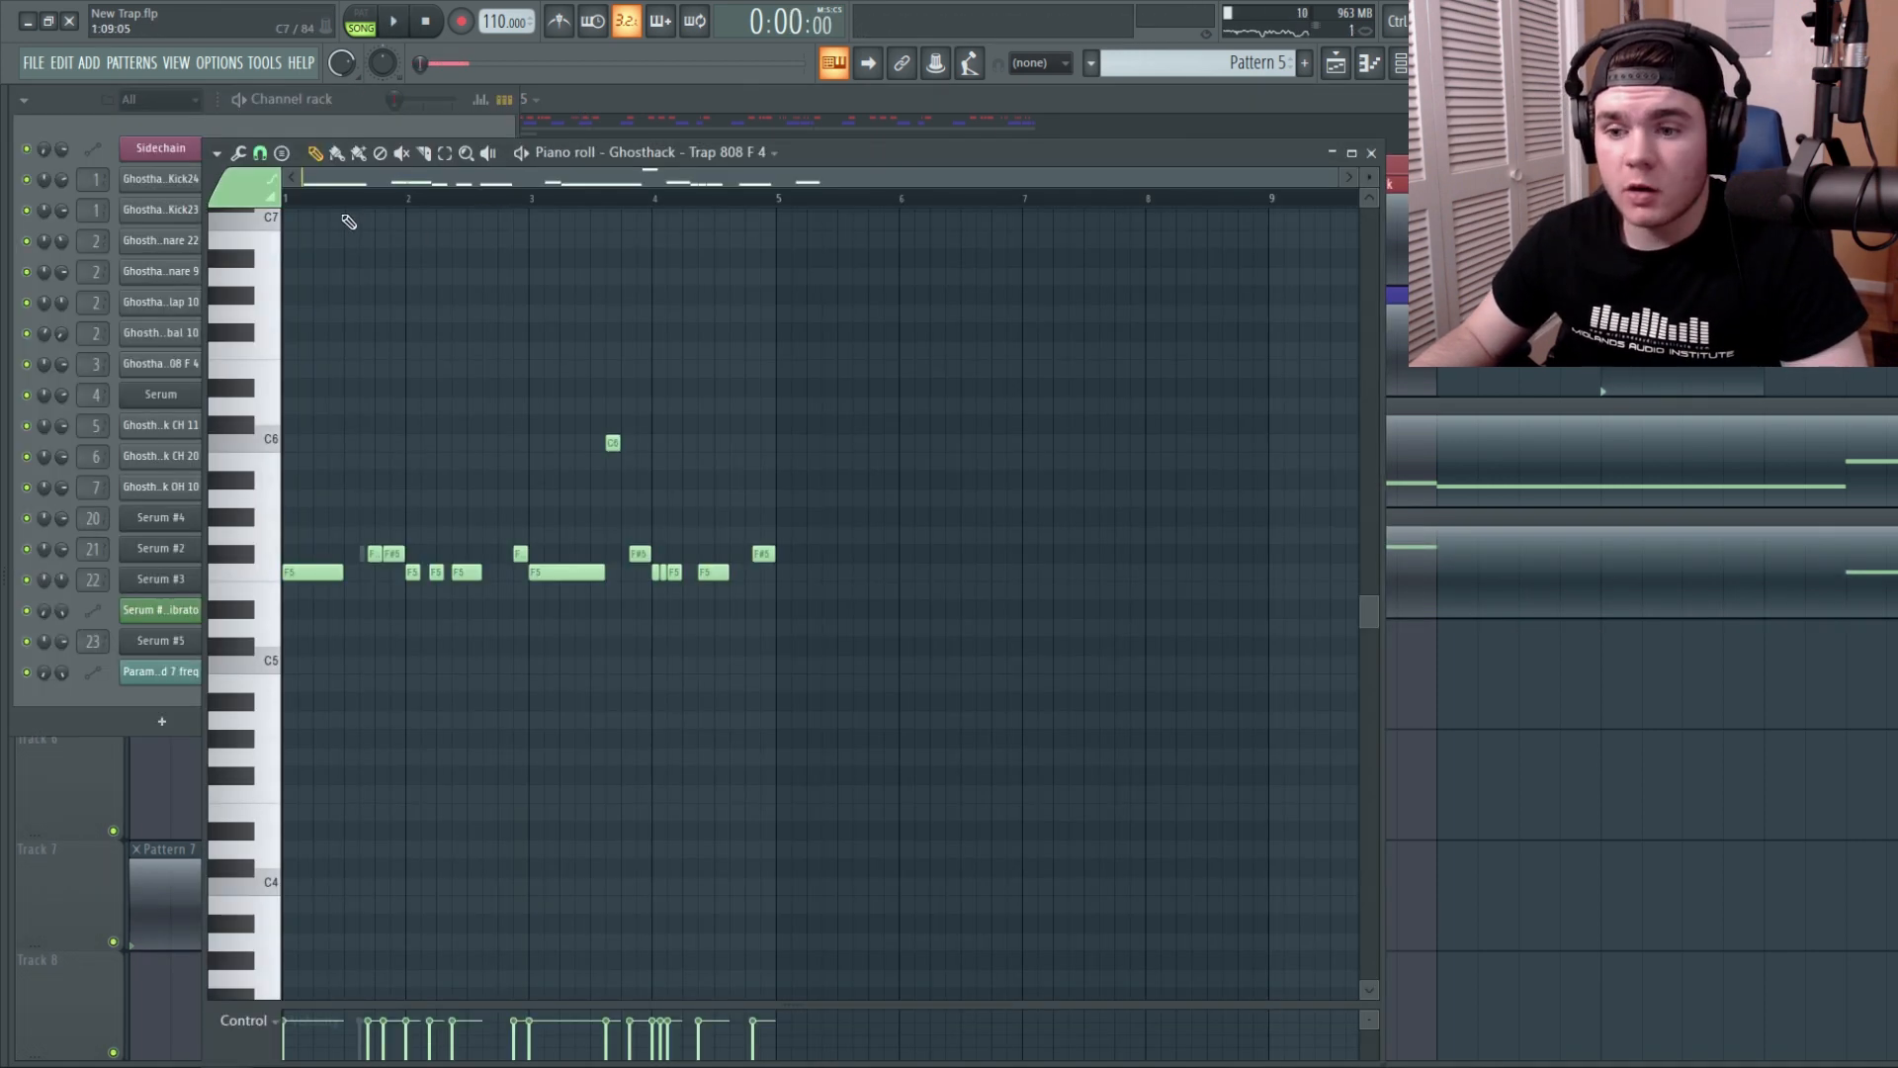
Fill the opening of the Trap 808 part with F5 notes and slide notes before the F#5 notes, and play the soloed channel.
scroll(336, 197, up, 8)
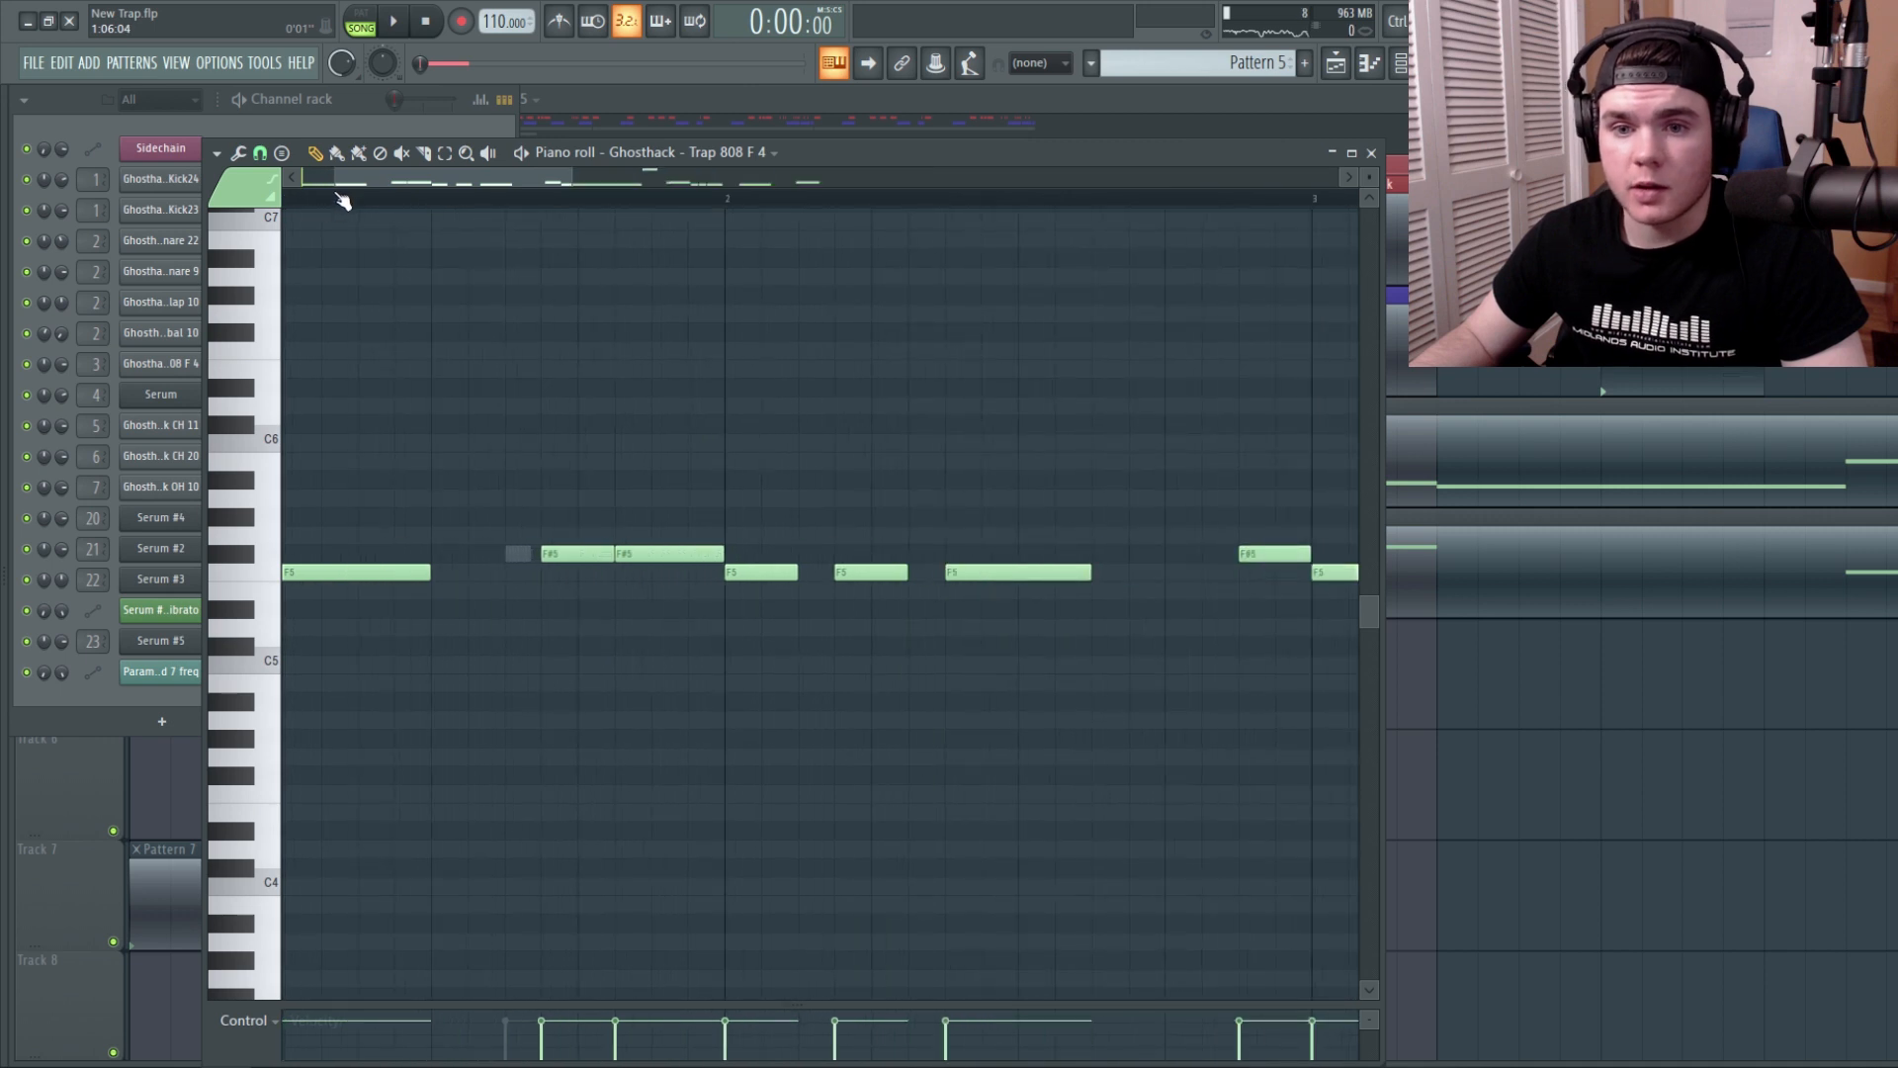
key(space)
key(space)
drag(810, 573, 650, 579)
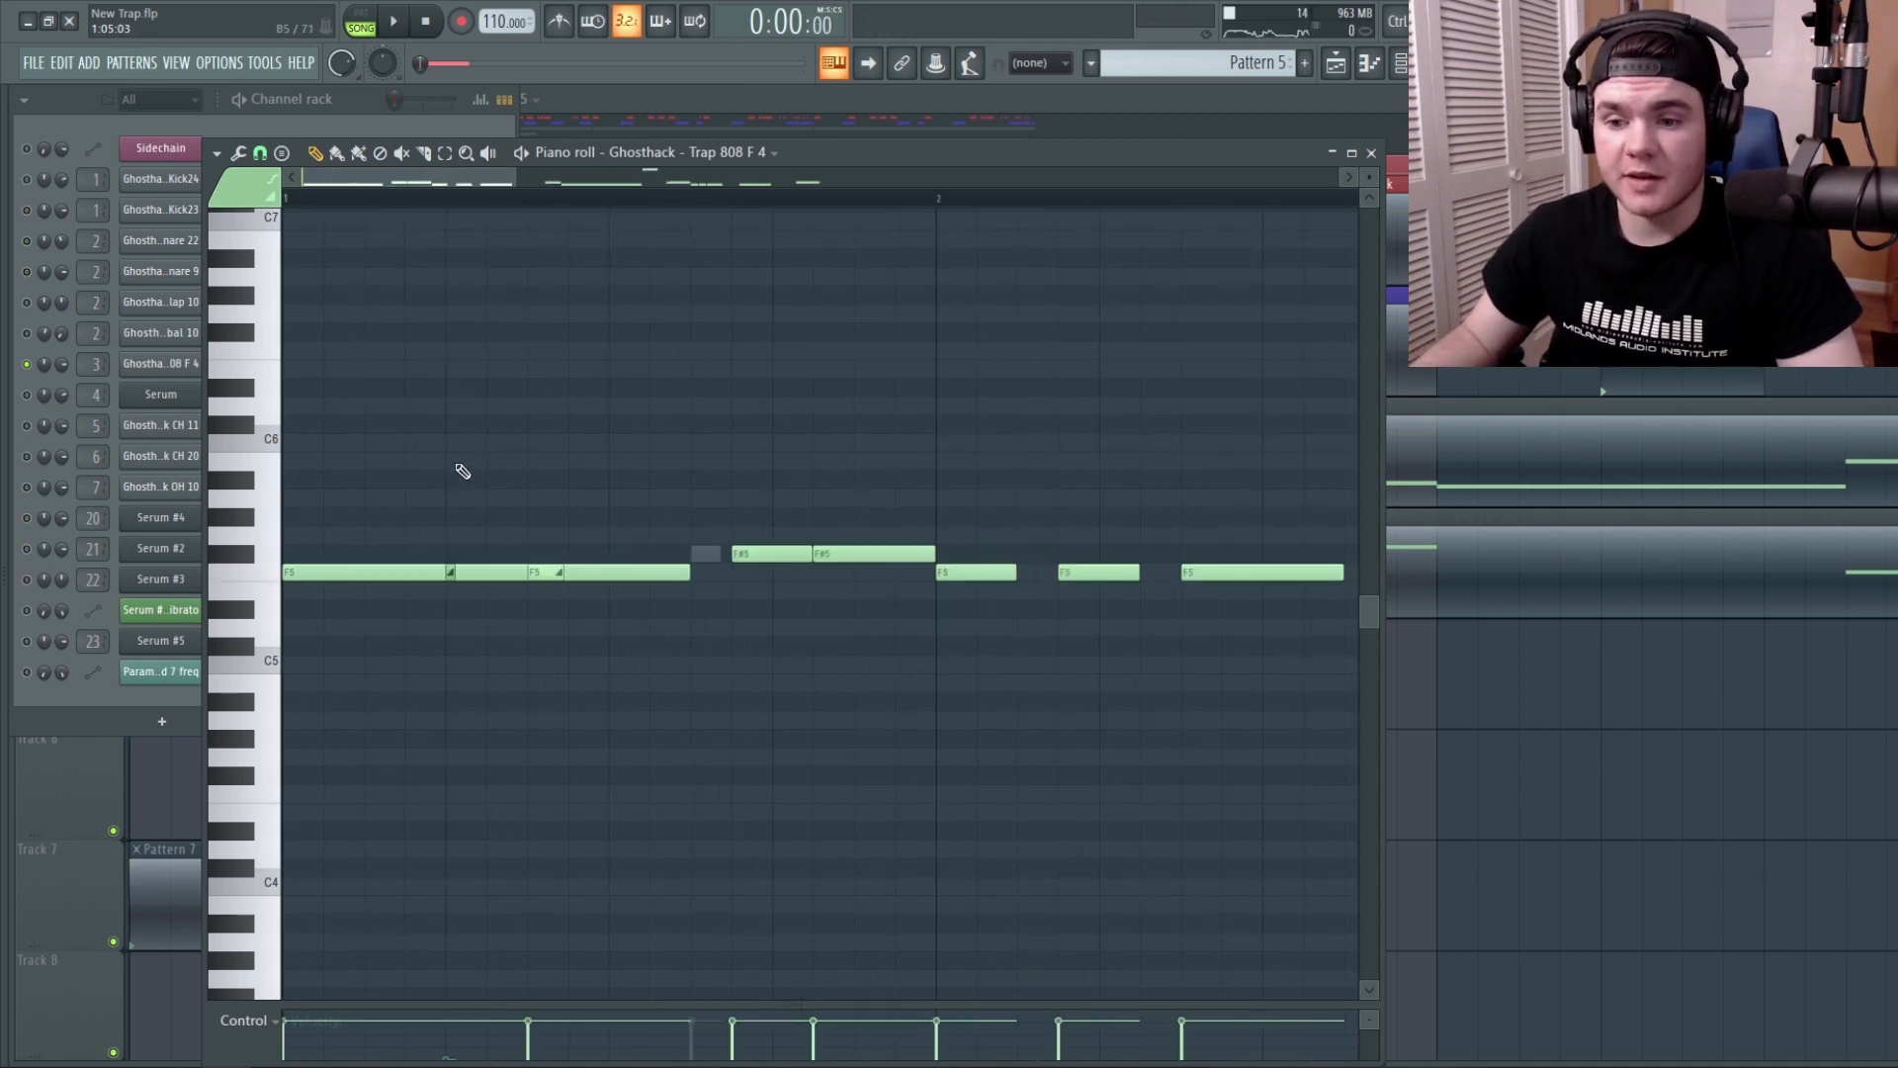
key(space)
key(space)
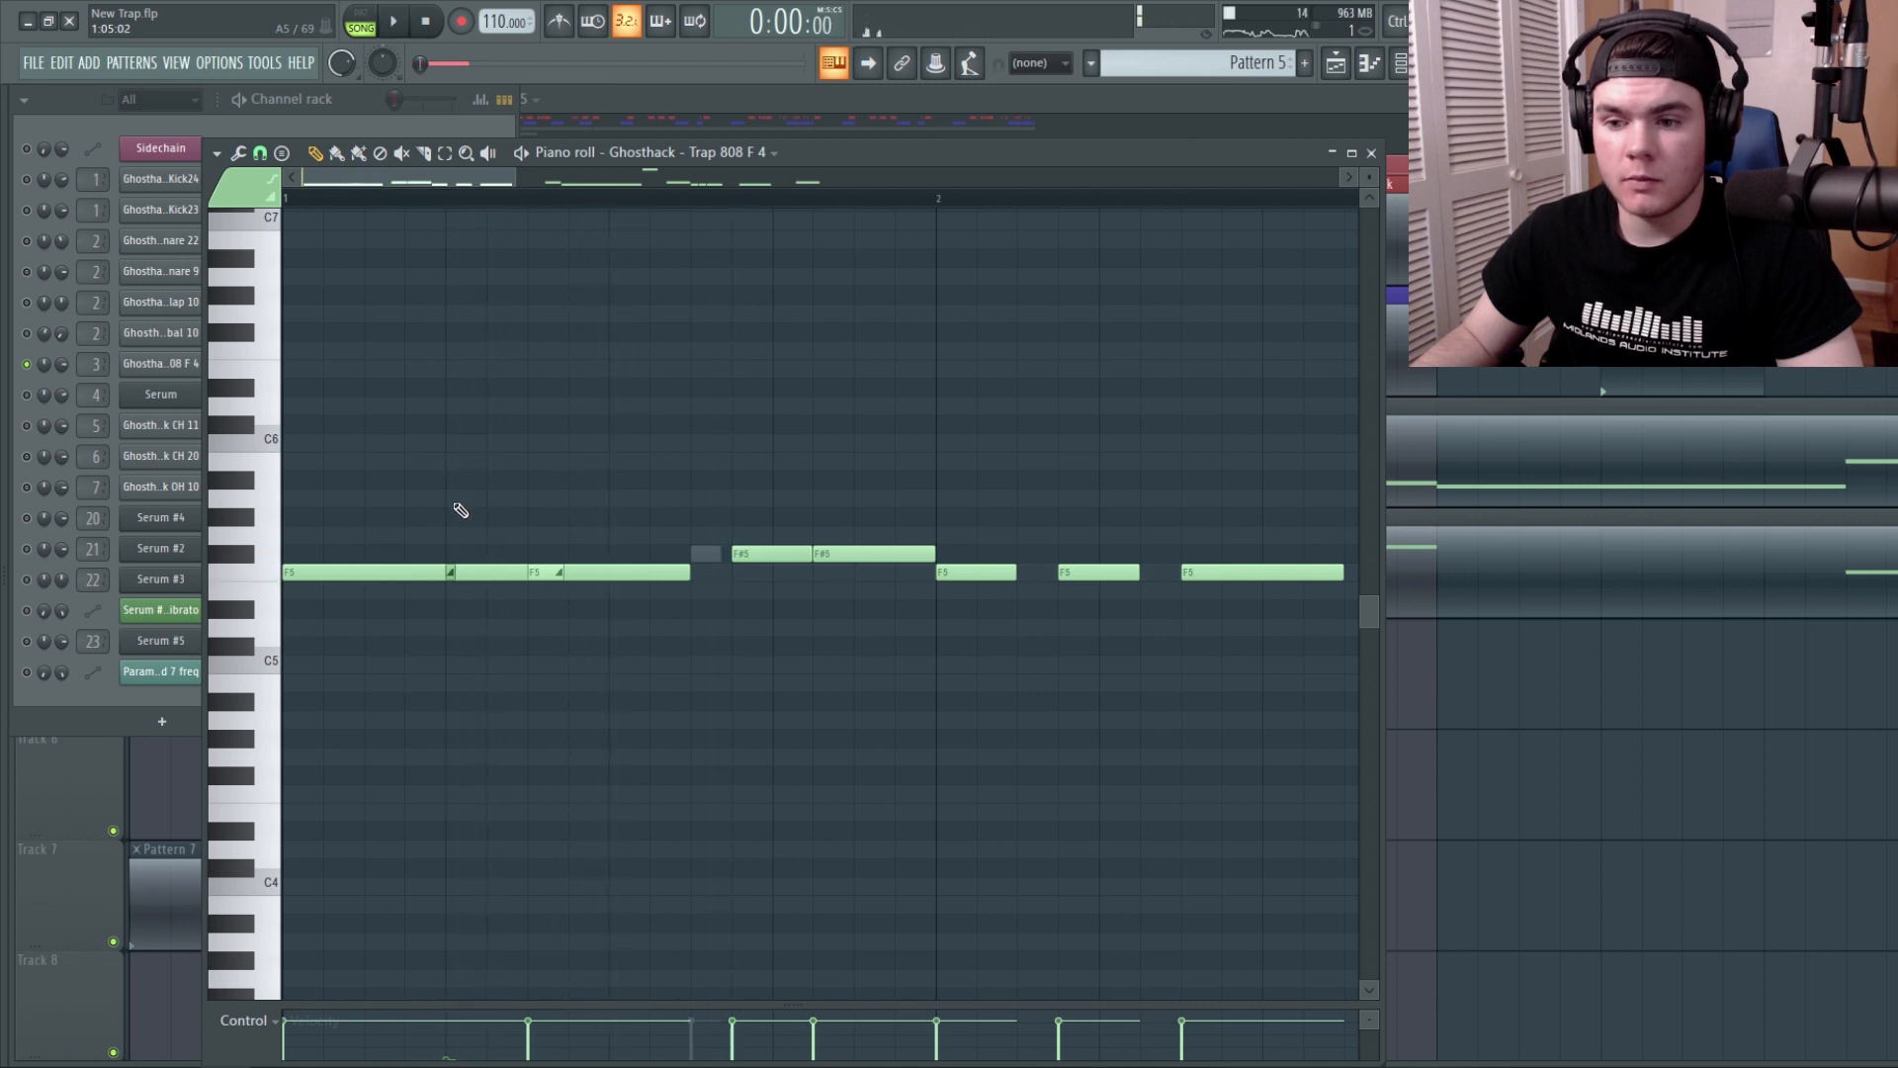
Examine the velocity of the first F5 slide note in an enlarged control area, and listen to the soloed 808 line.
click(451, 572)
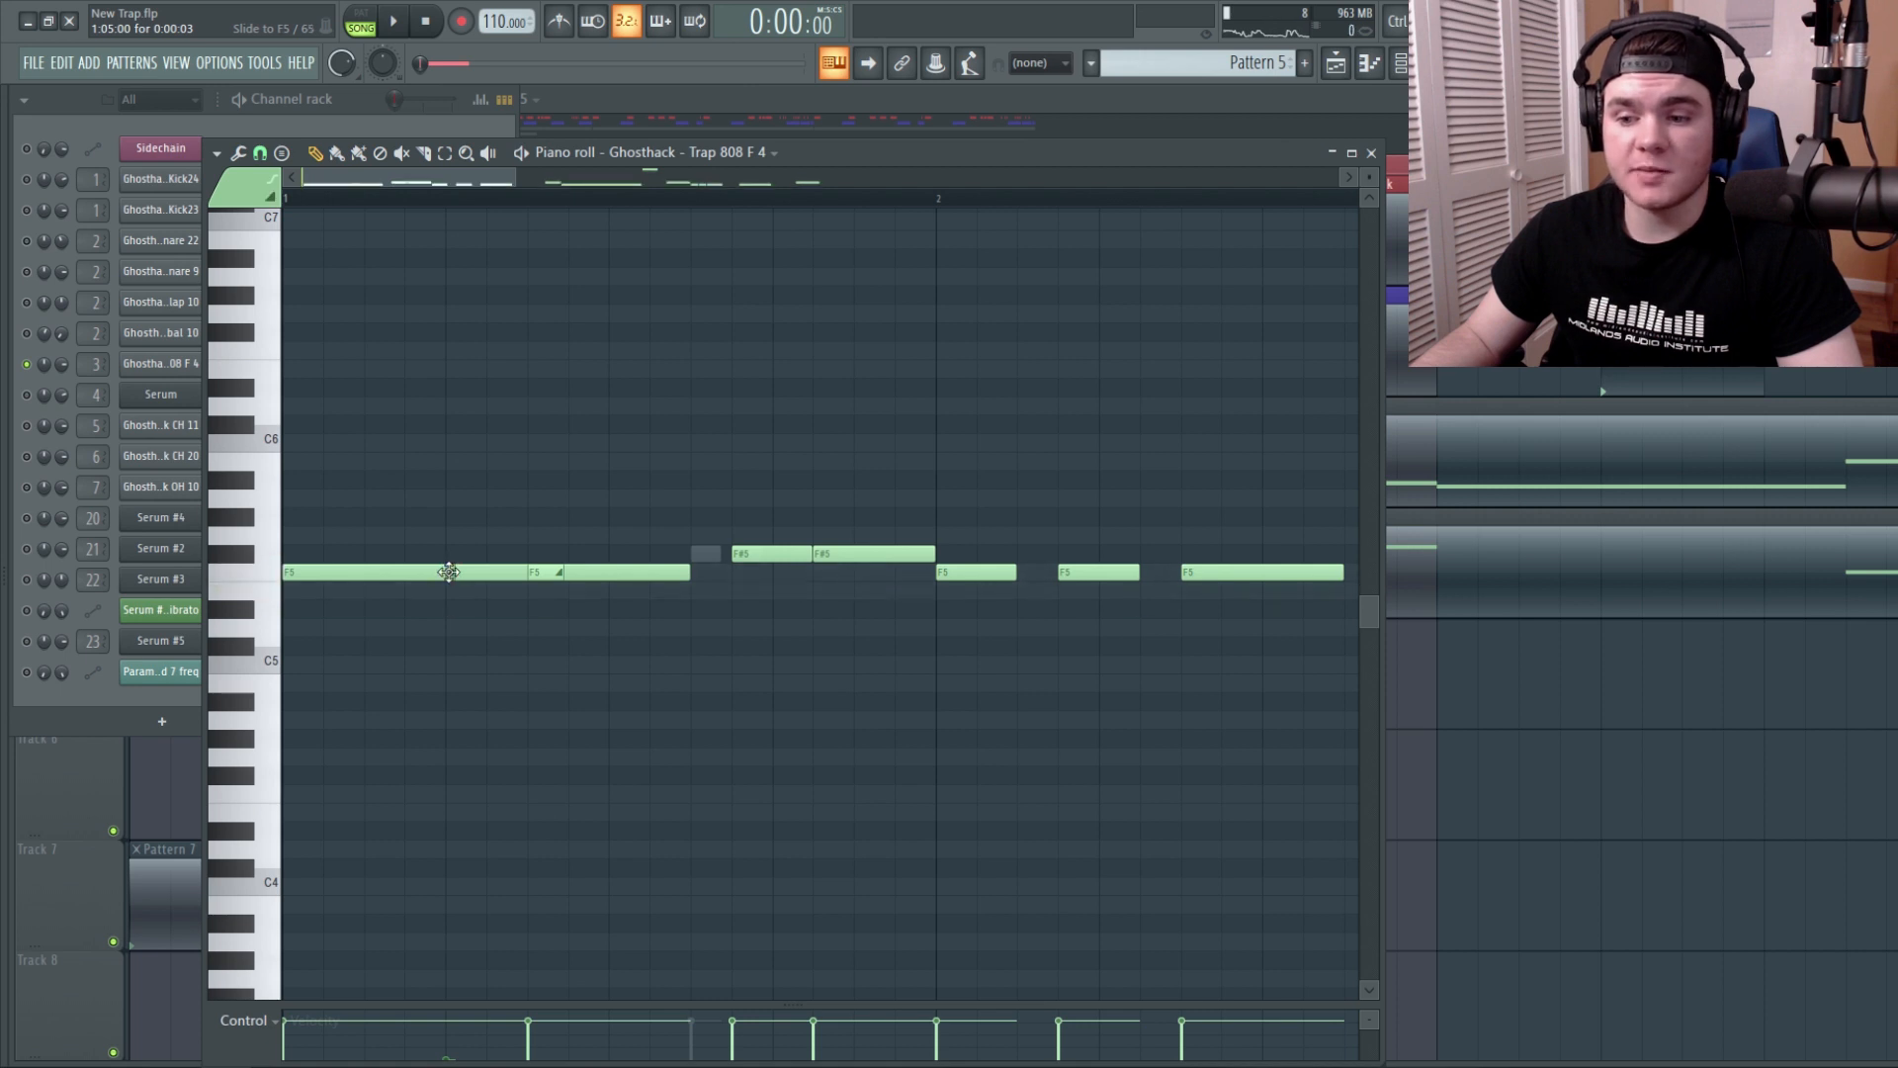
drag(497, 1004, 490, 771)
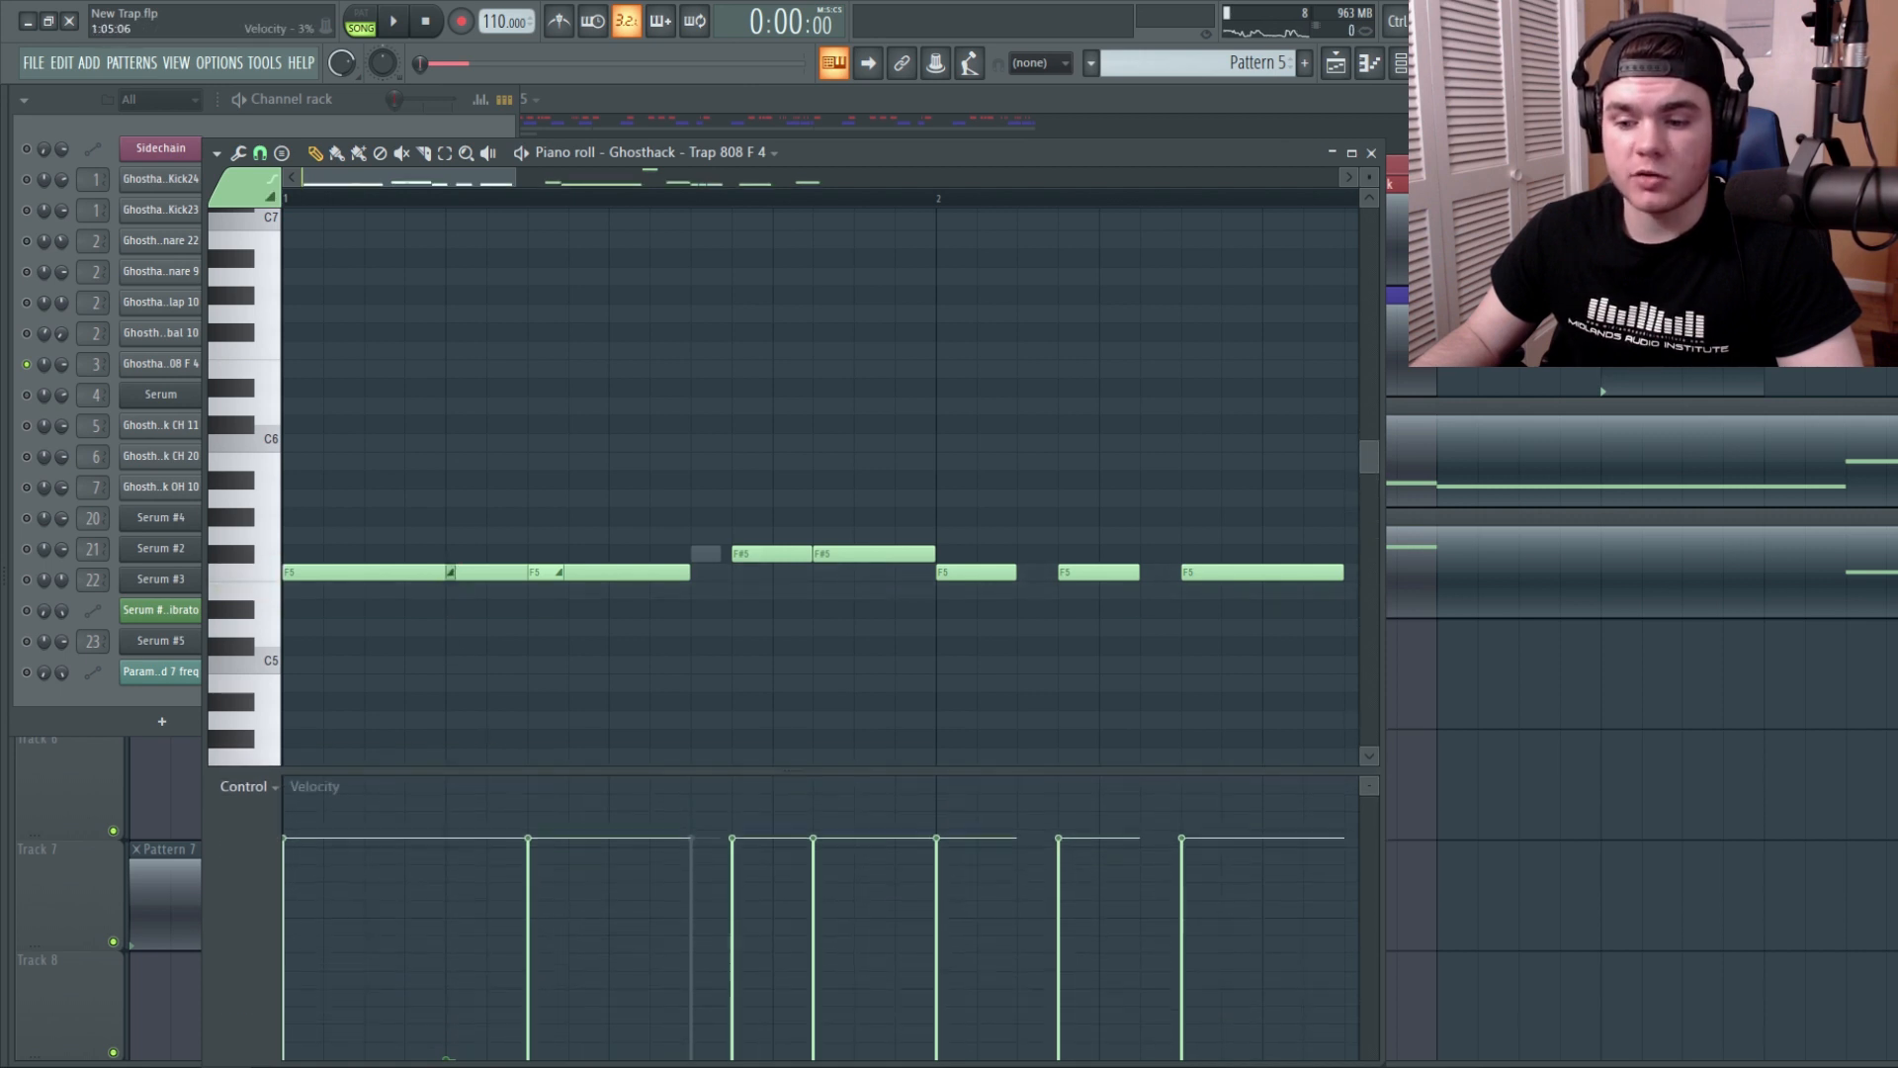
drag(454, 1030, 461, 1002)
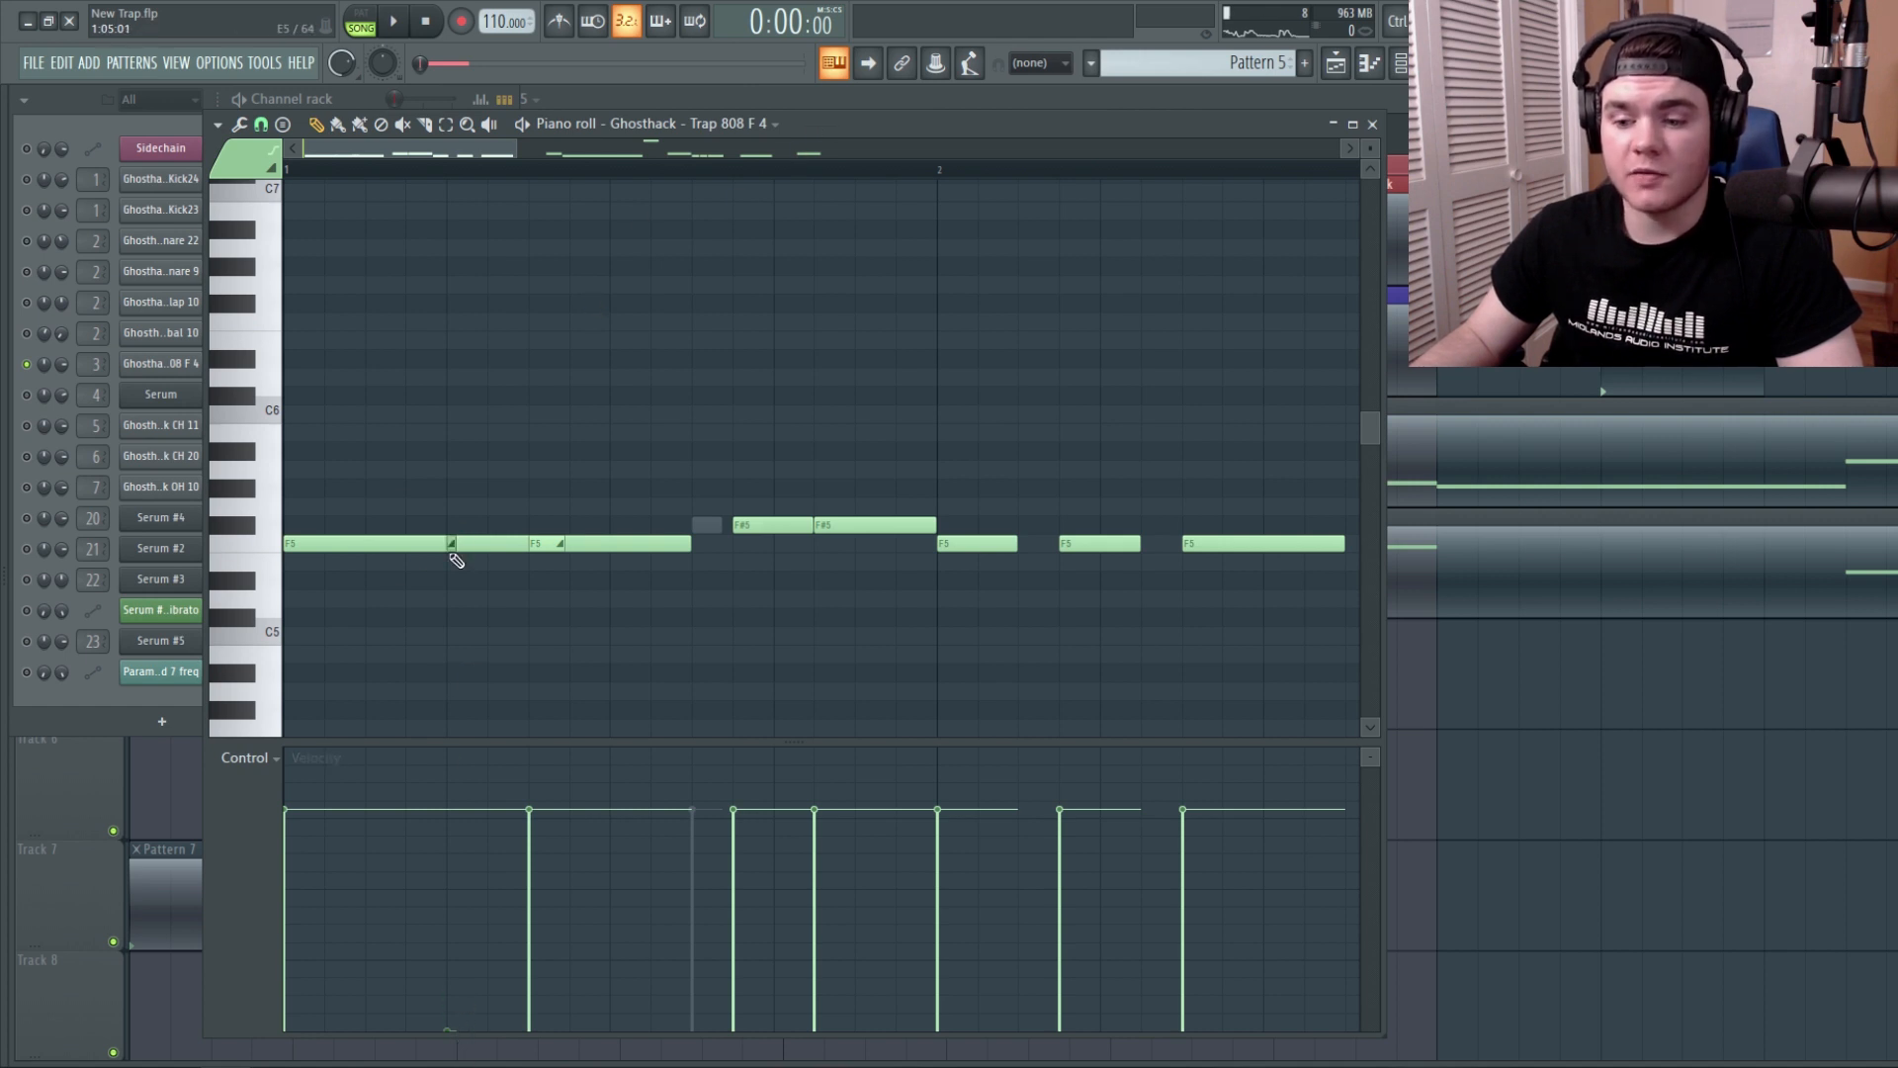
key(space)
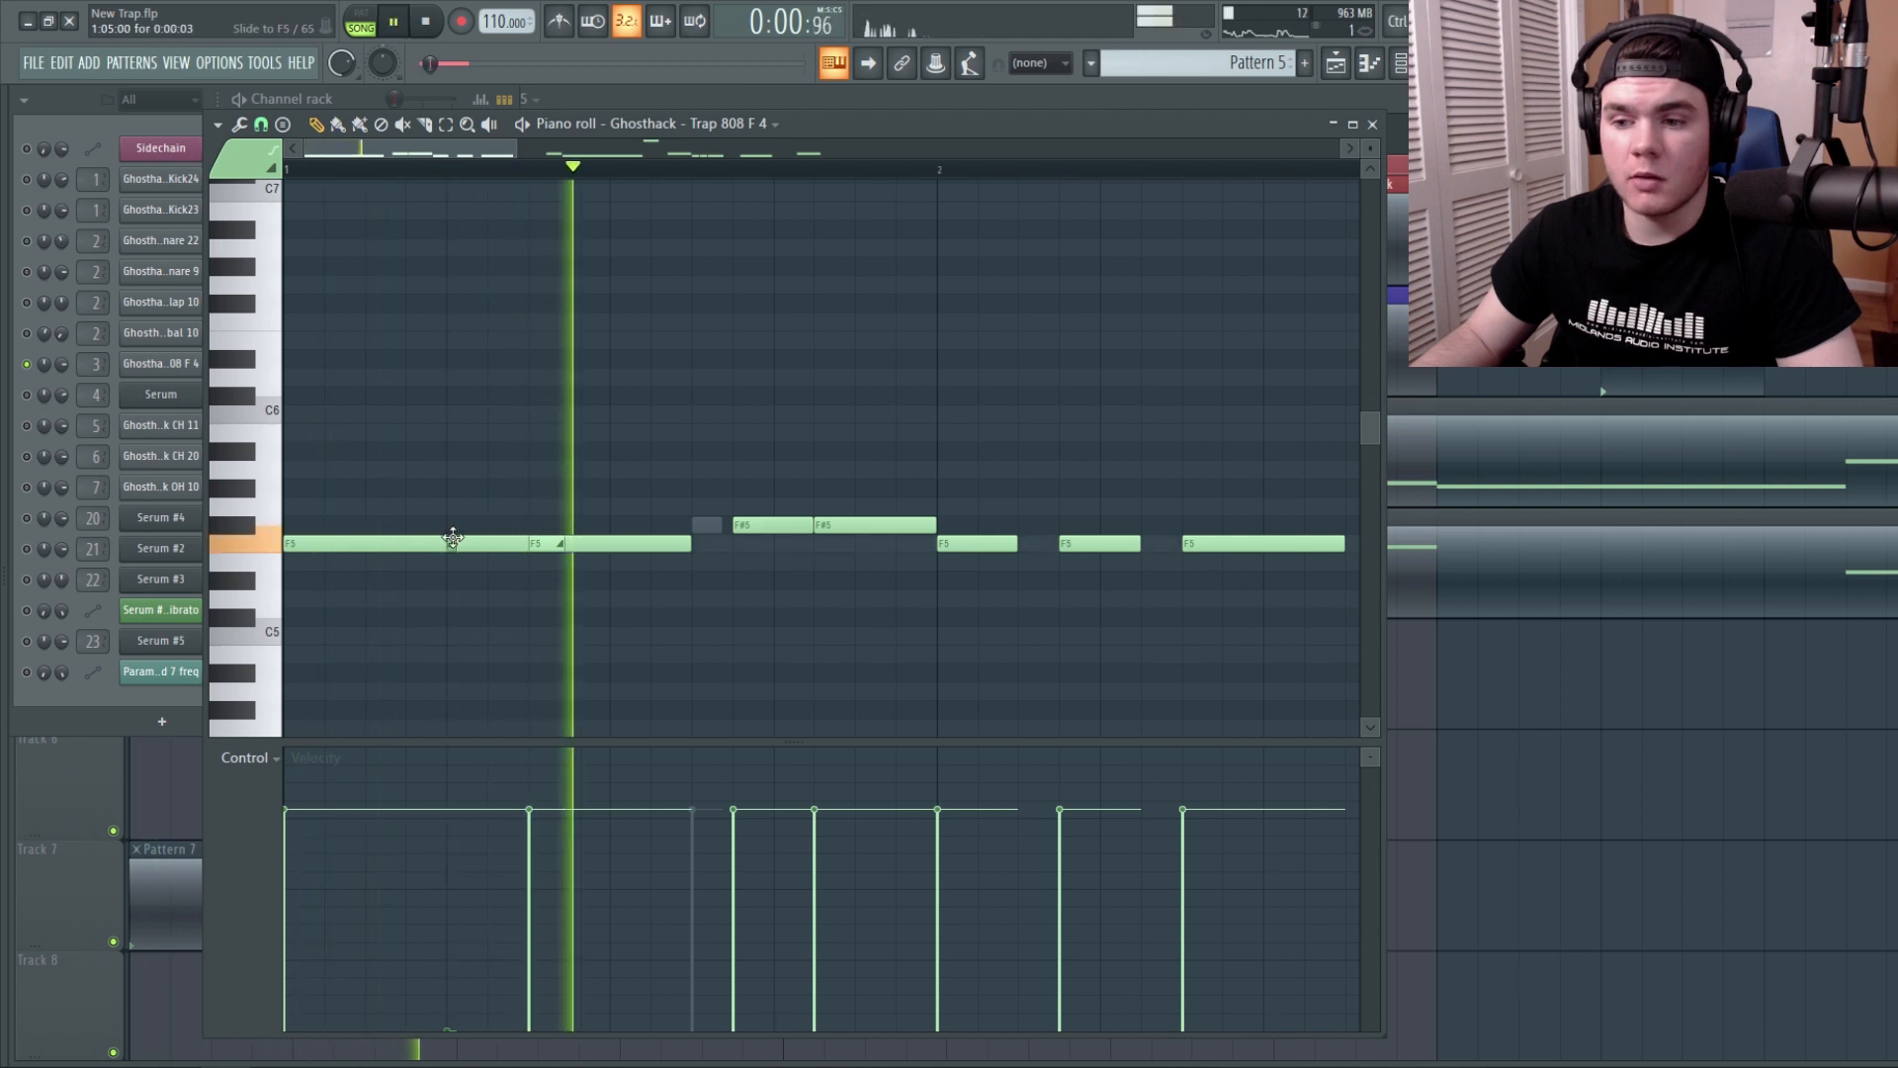
key(space)
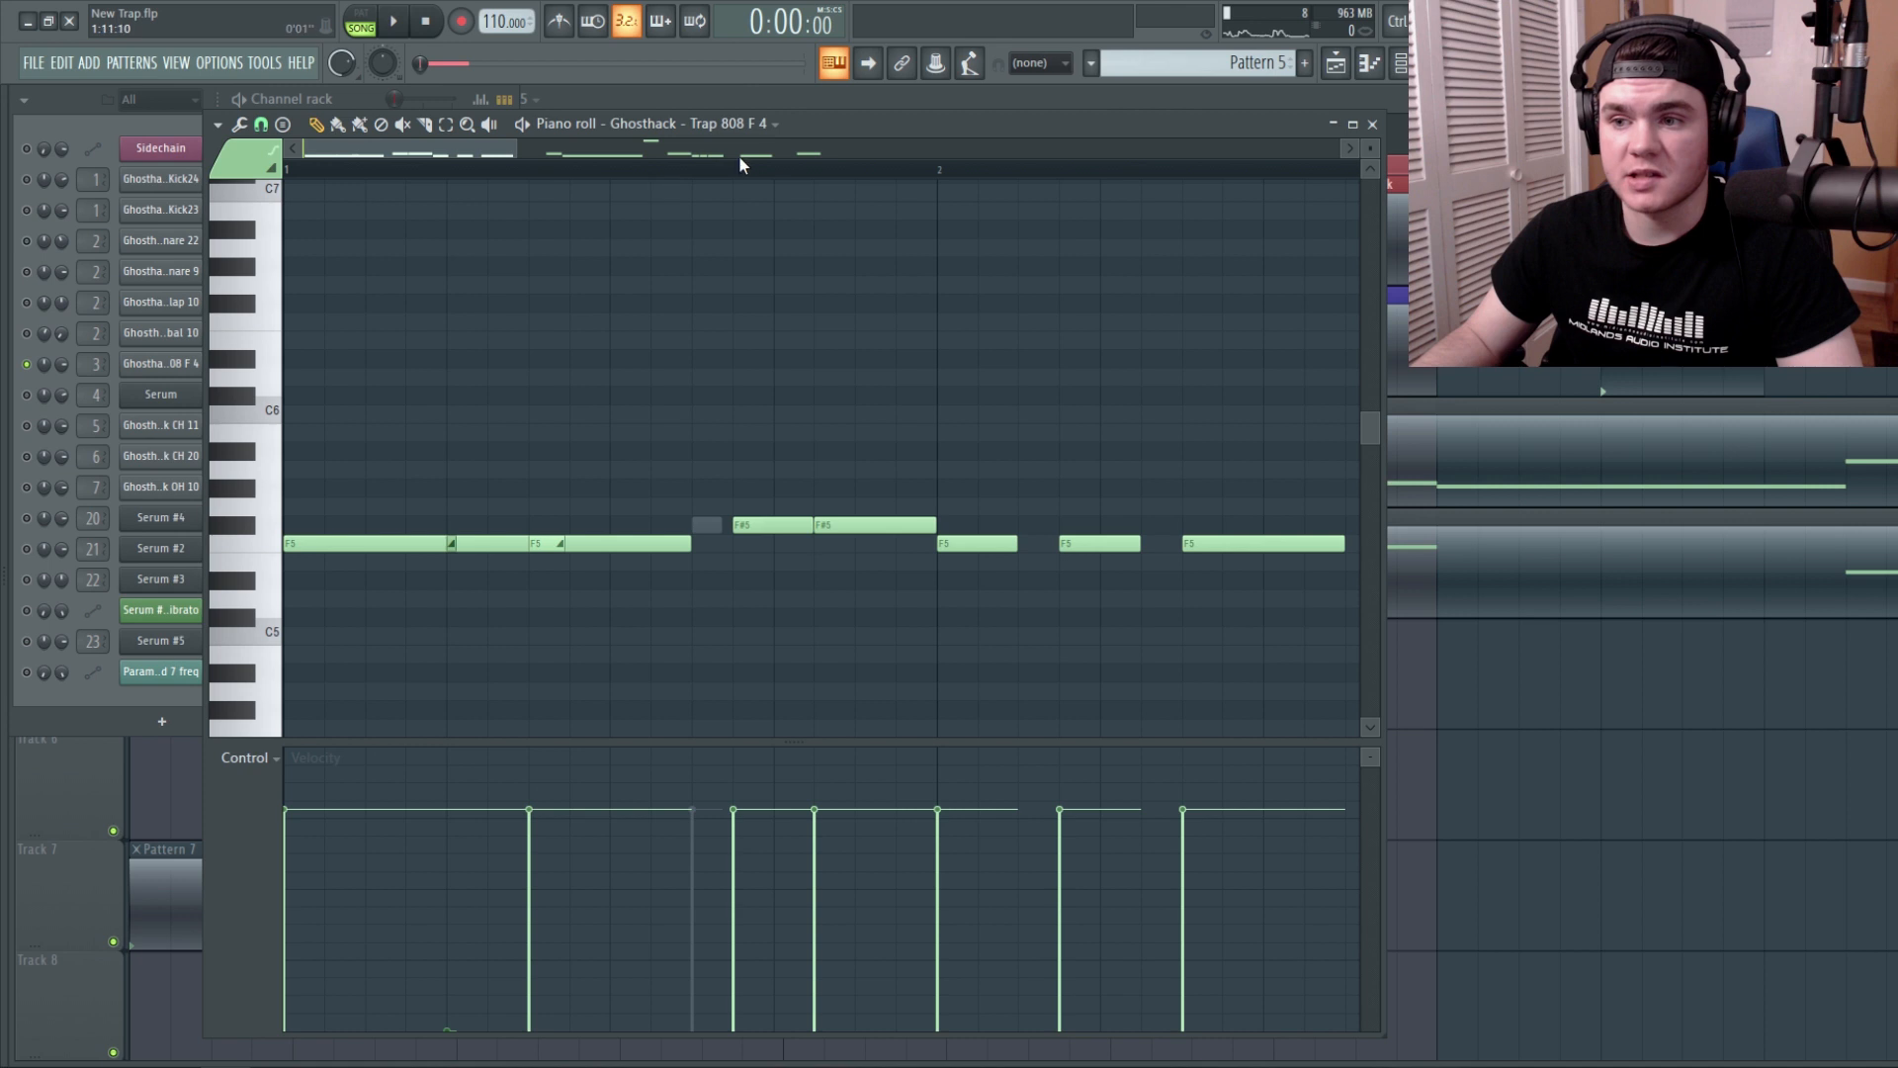
drag(799, 122, 793, 151)
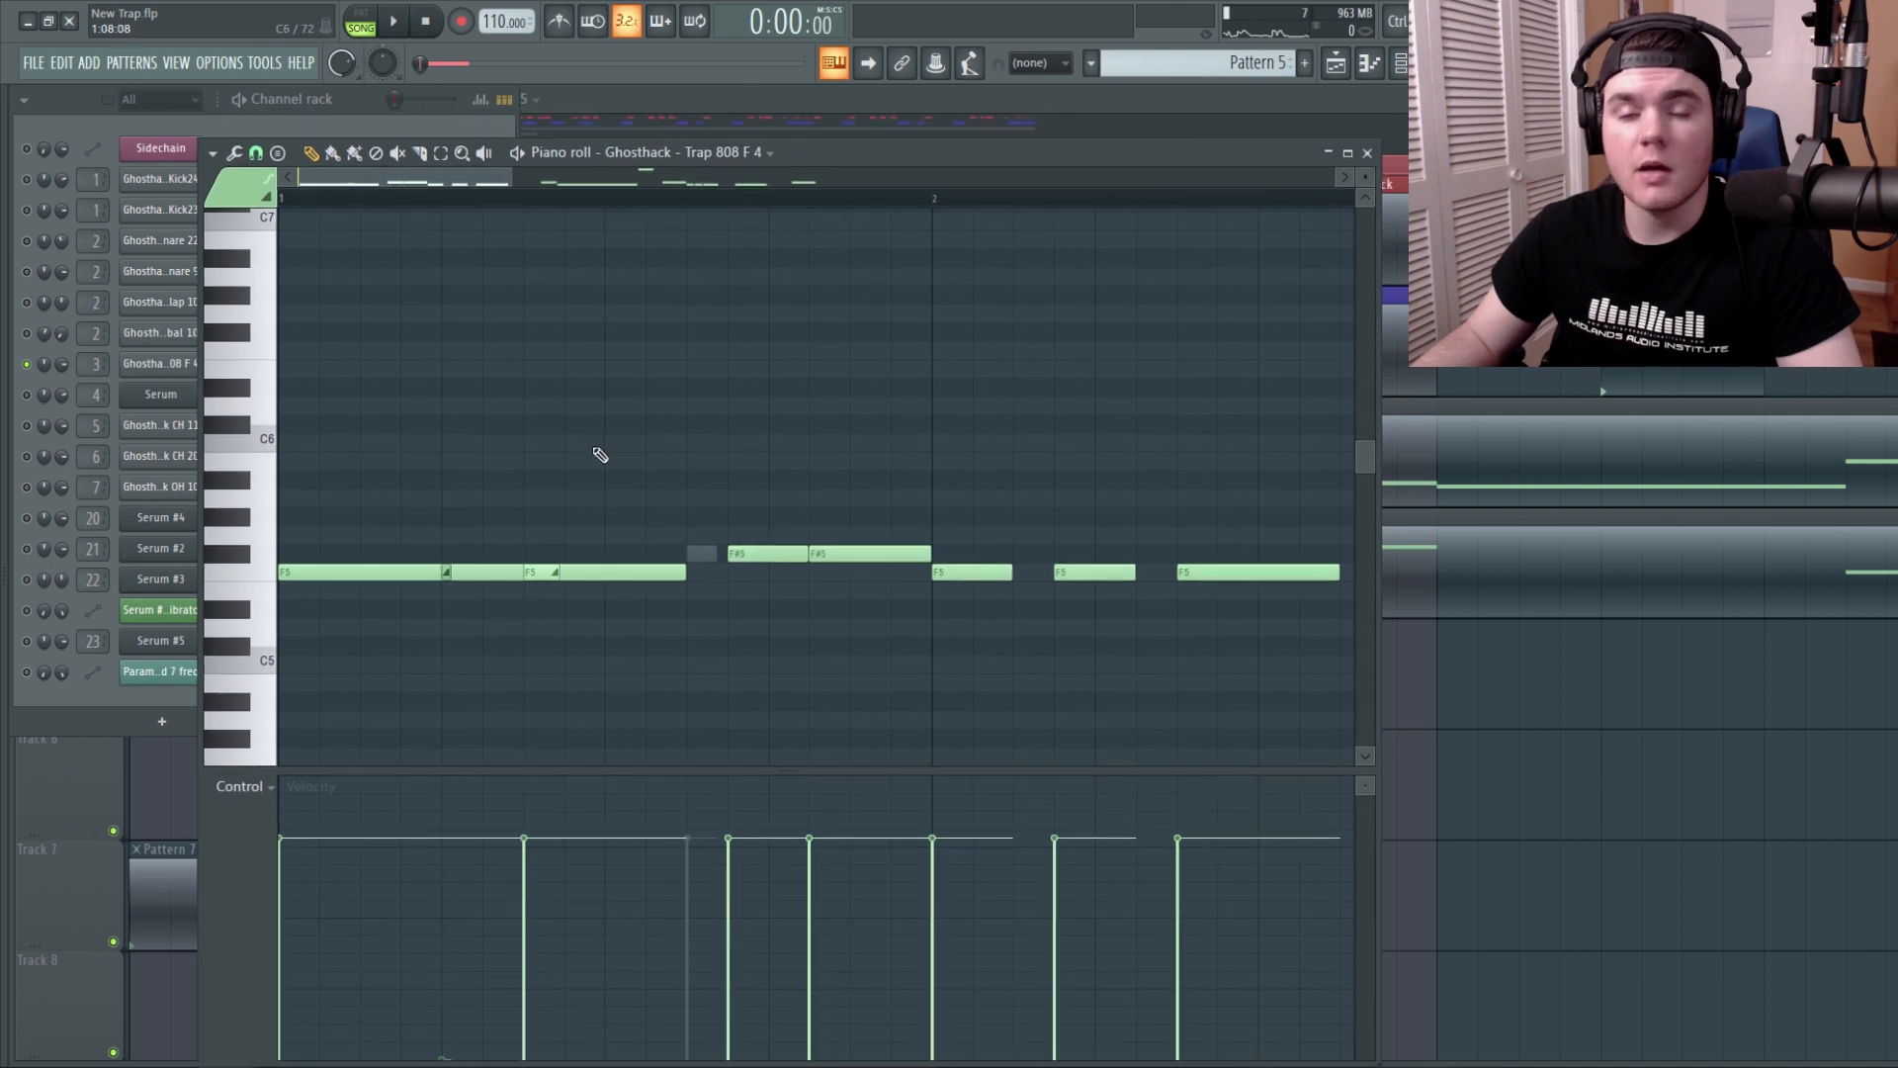
key(space)
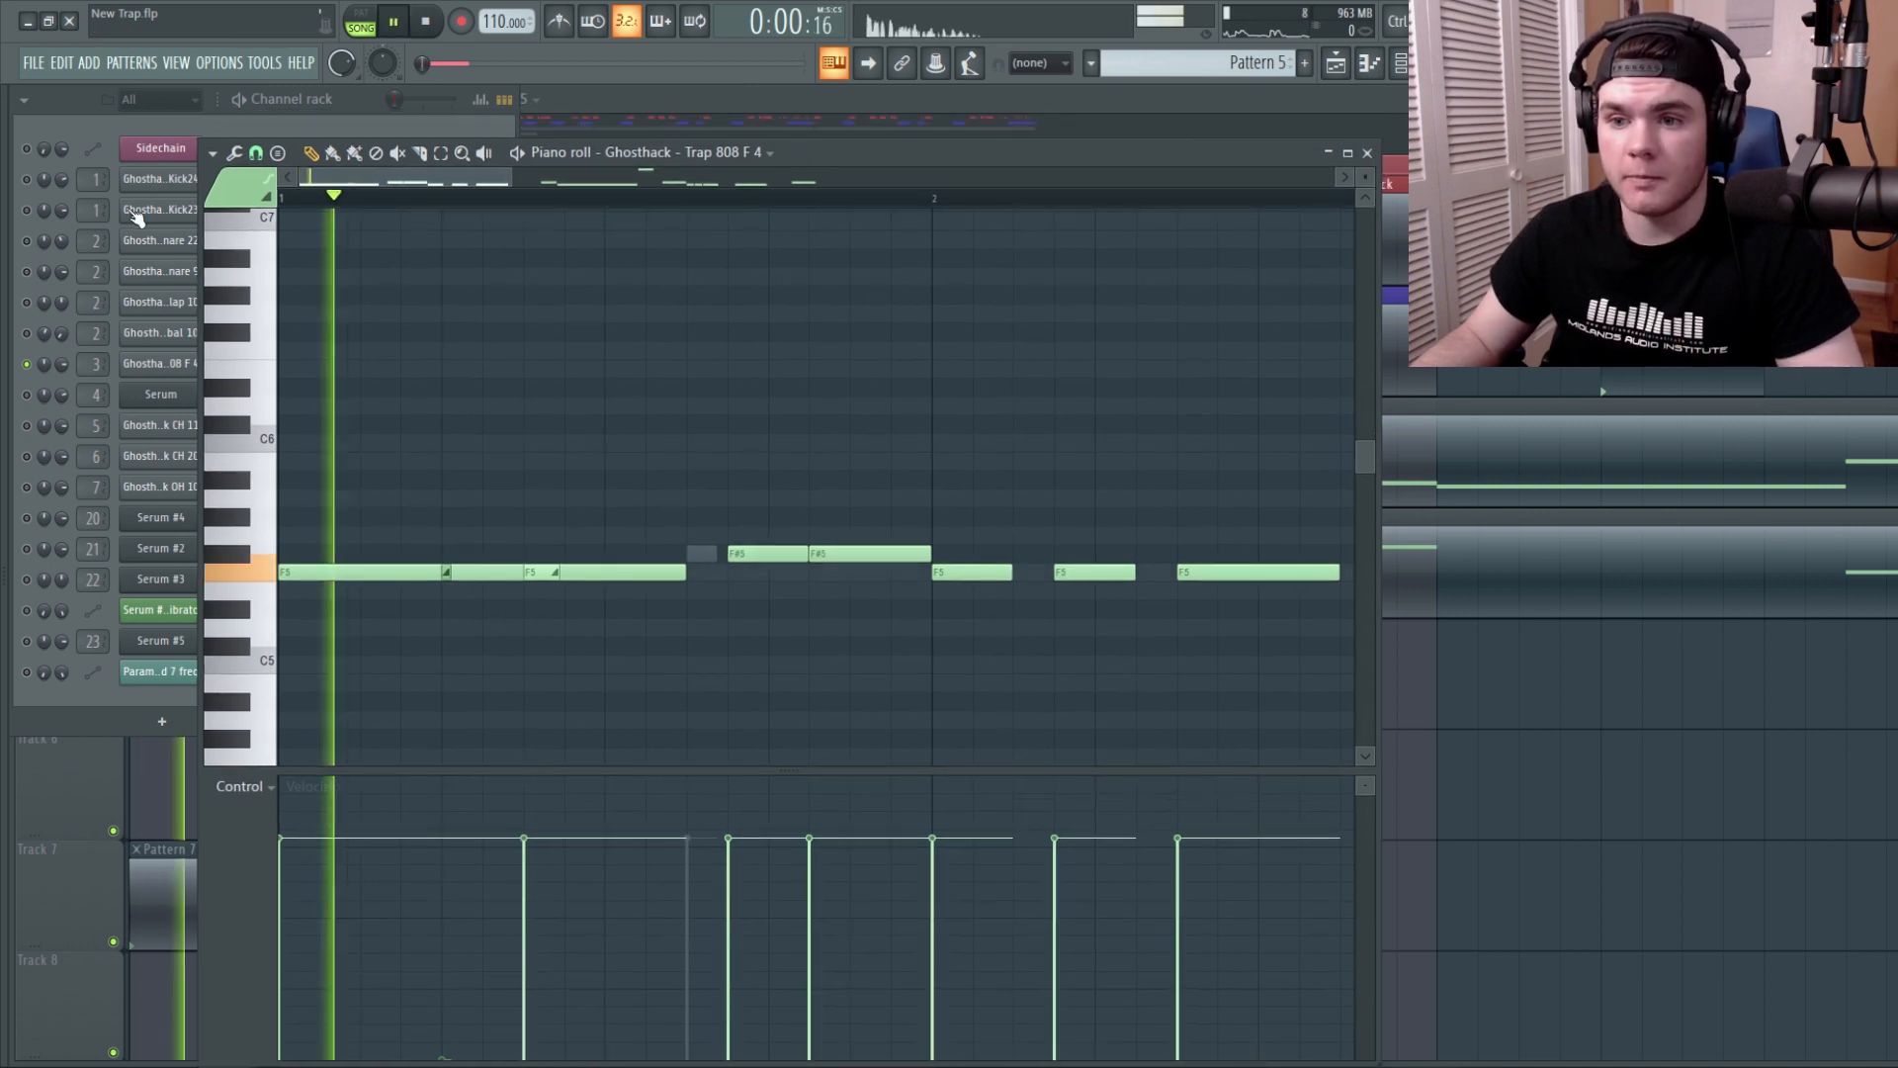
key(space)
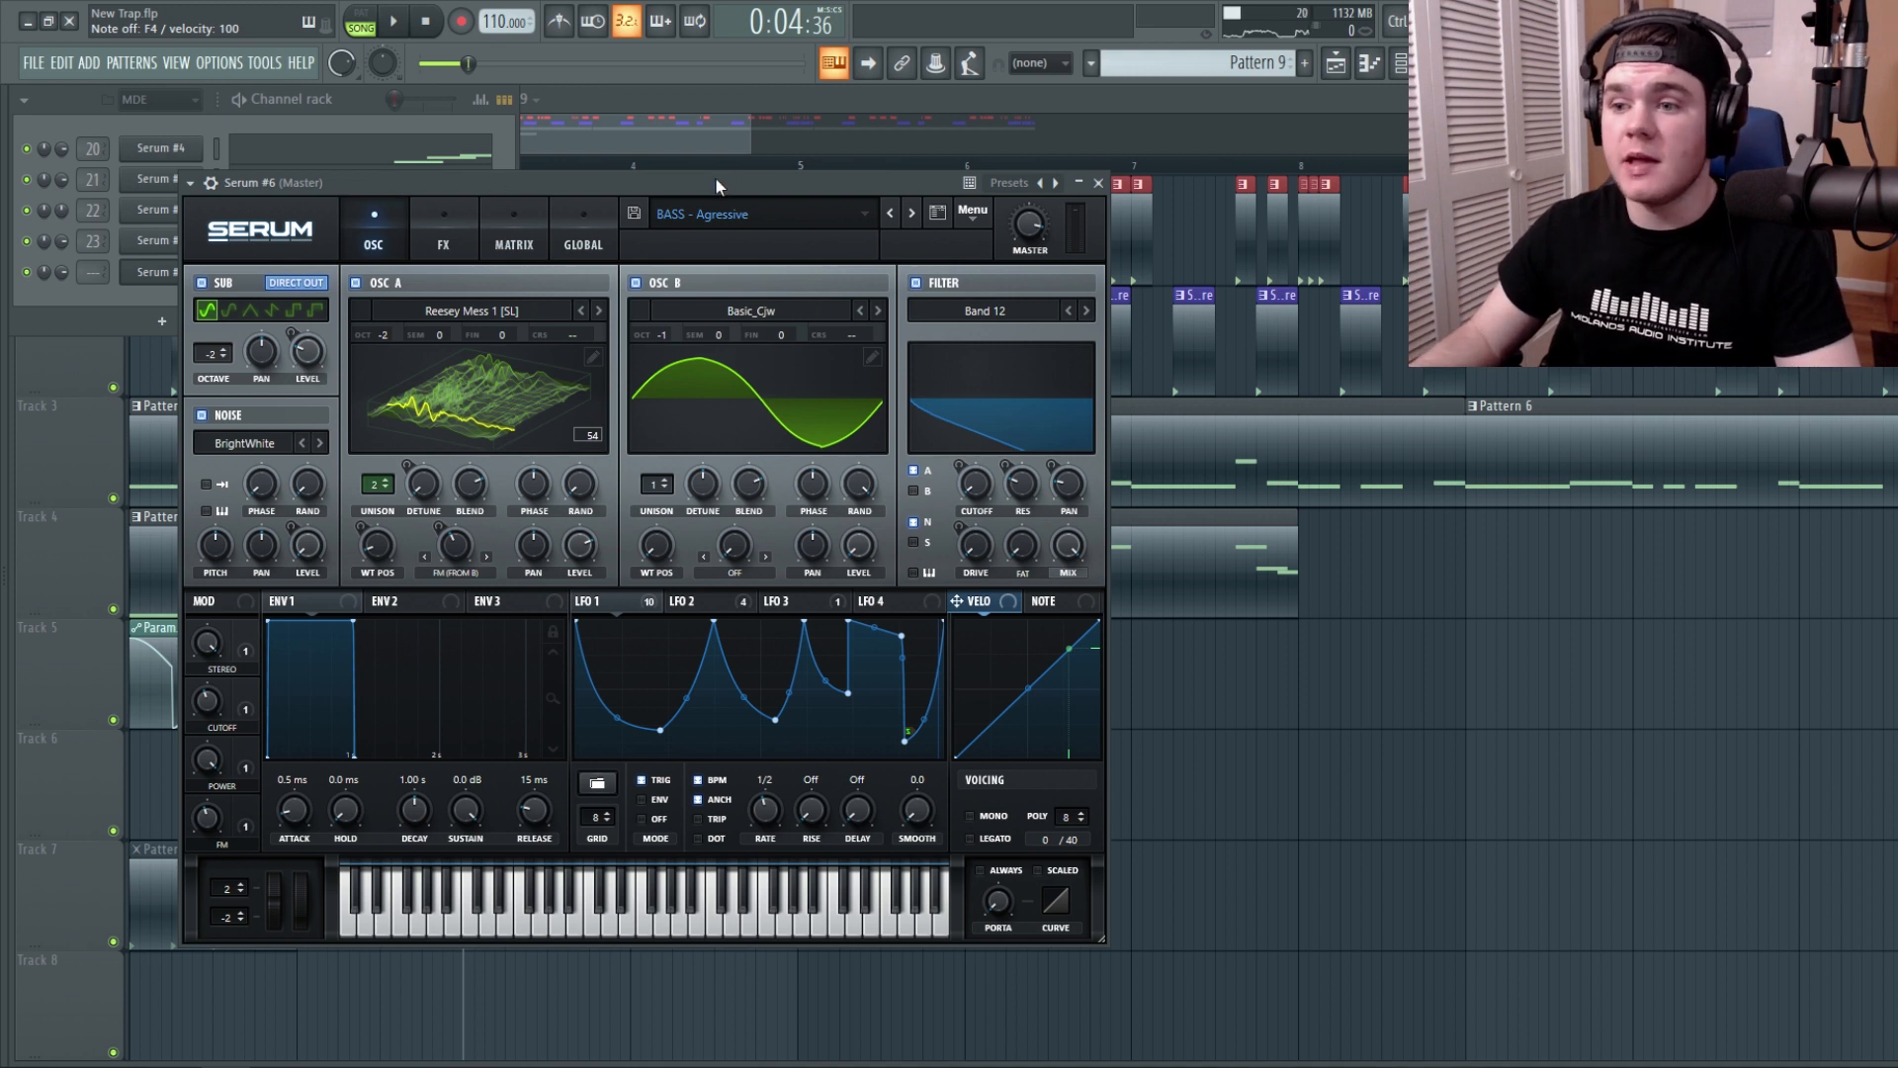
Close the Serum #6 instrument with the BASS - Agressive preset and open its piano roll in Pattern 9.
click(1098, 184)
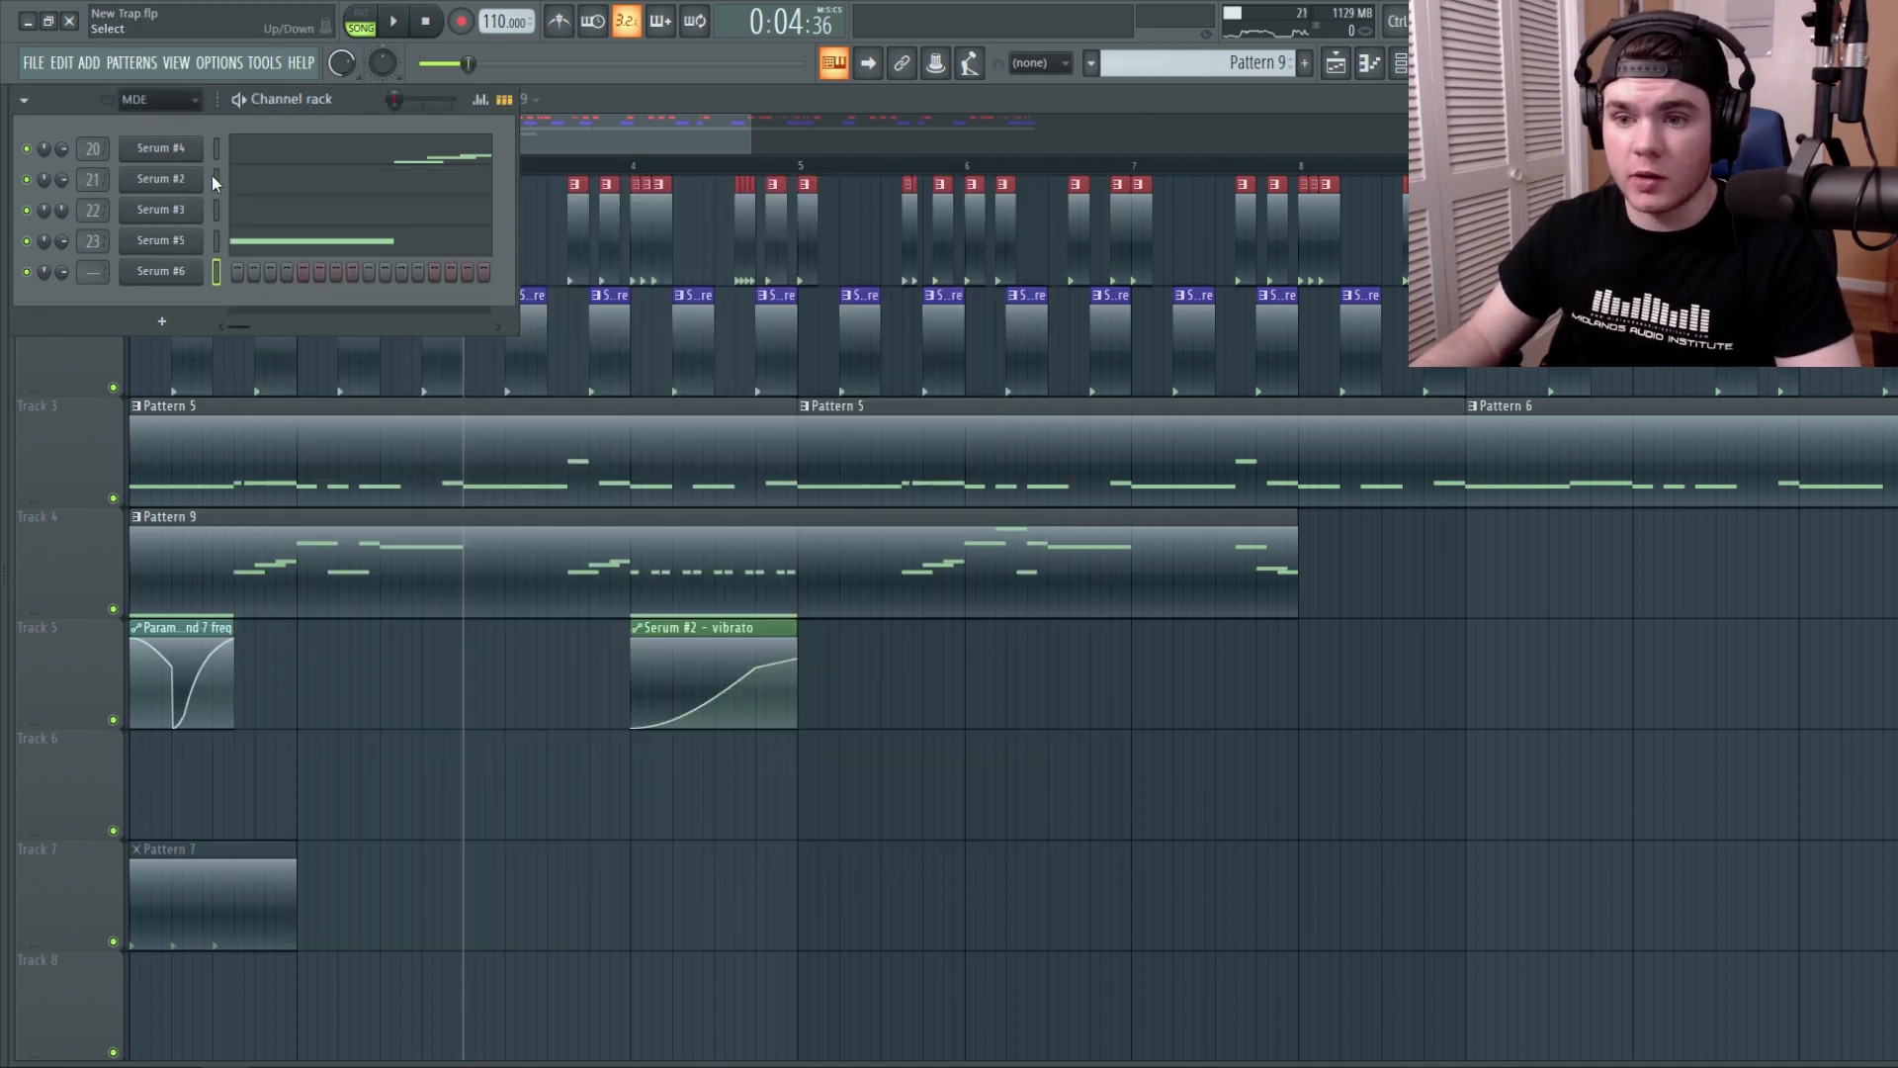
right_click(206, 276)
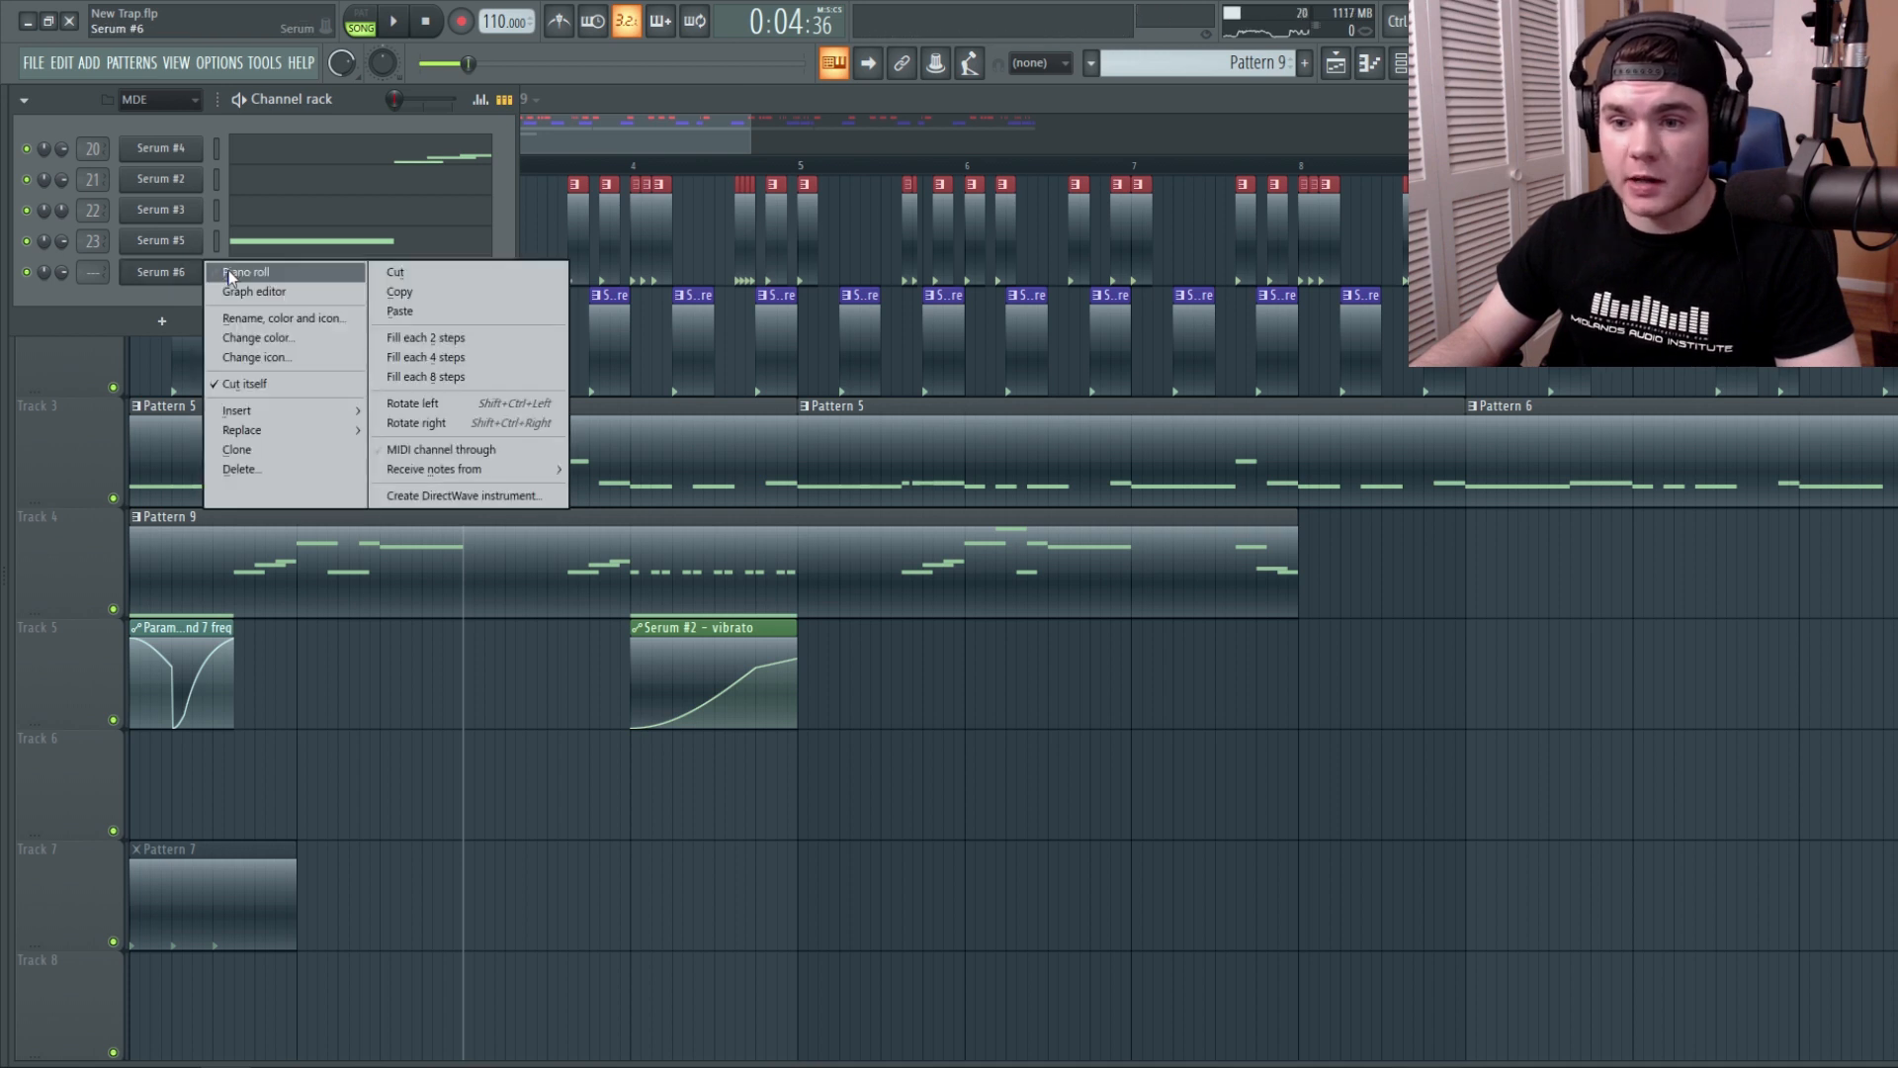
click(230, 272)
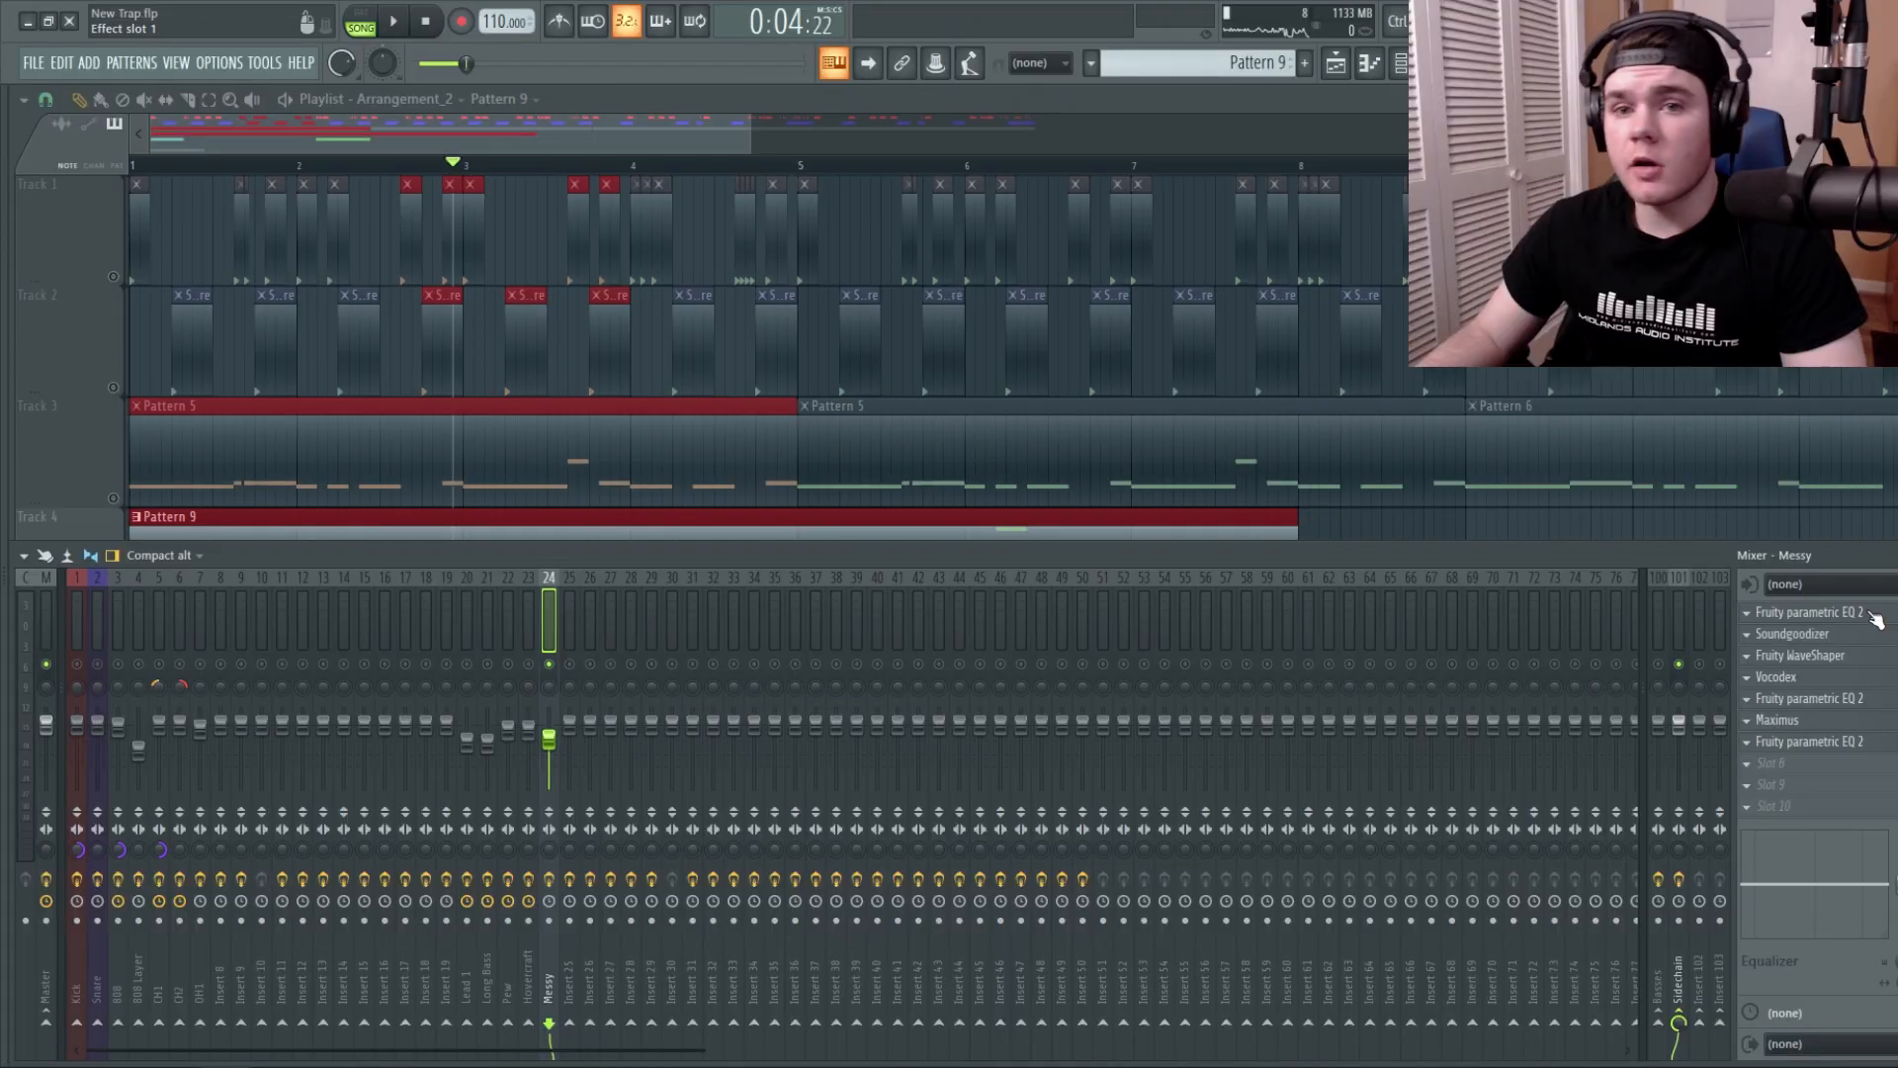
Examine the first Fruity parametric EQ 2 and the Soundgoodizer on the Messy mixer track during playback.
click(1852, 615)
key(space)
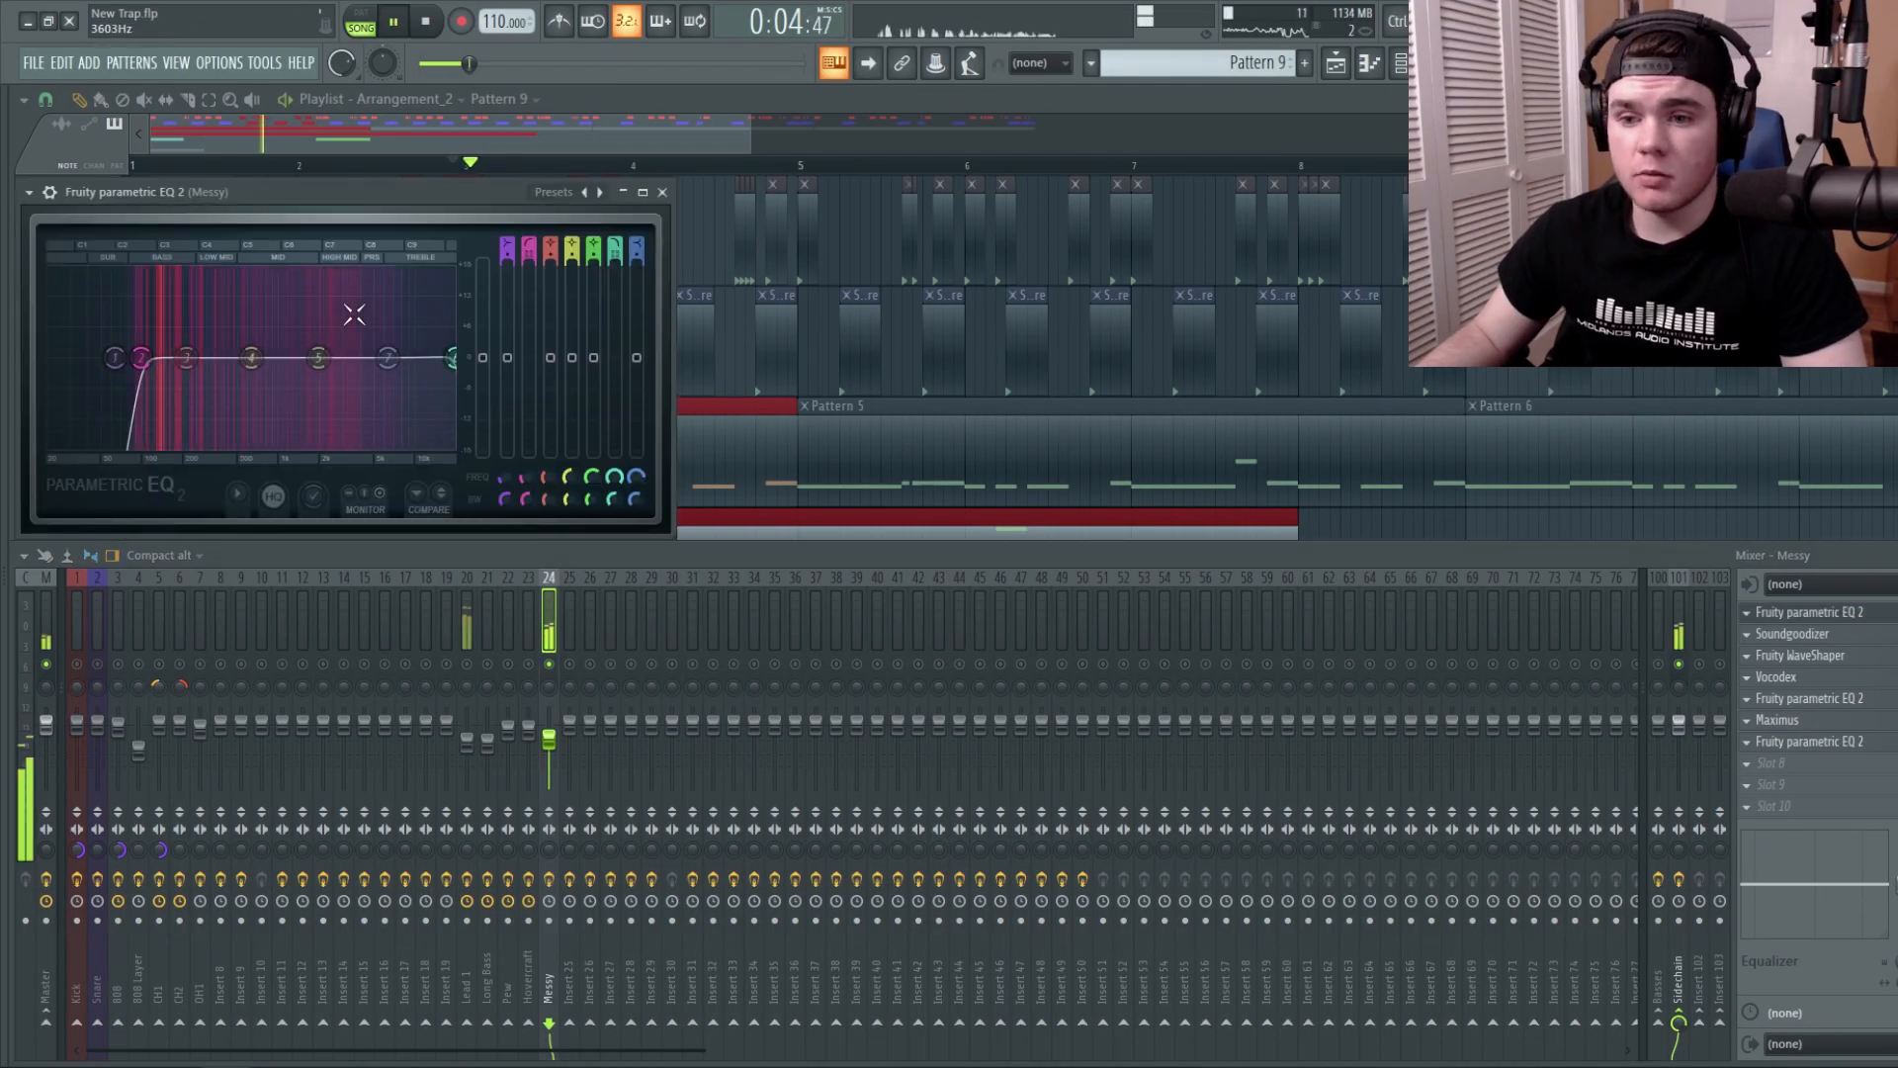
key(space)
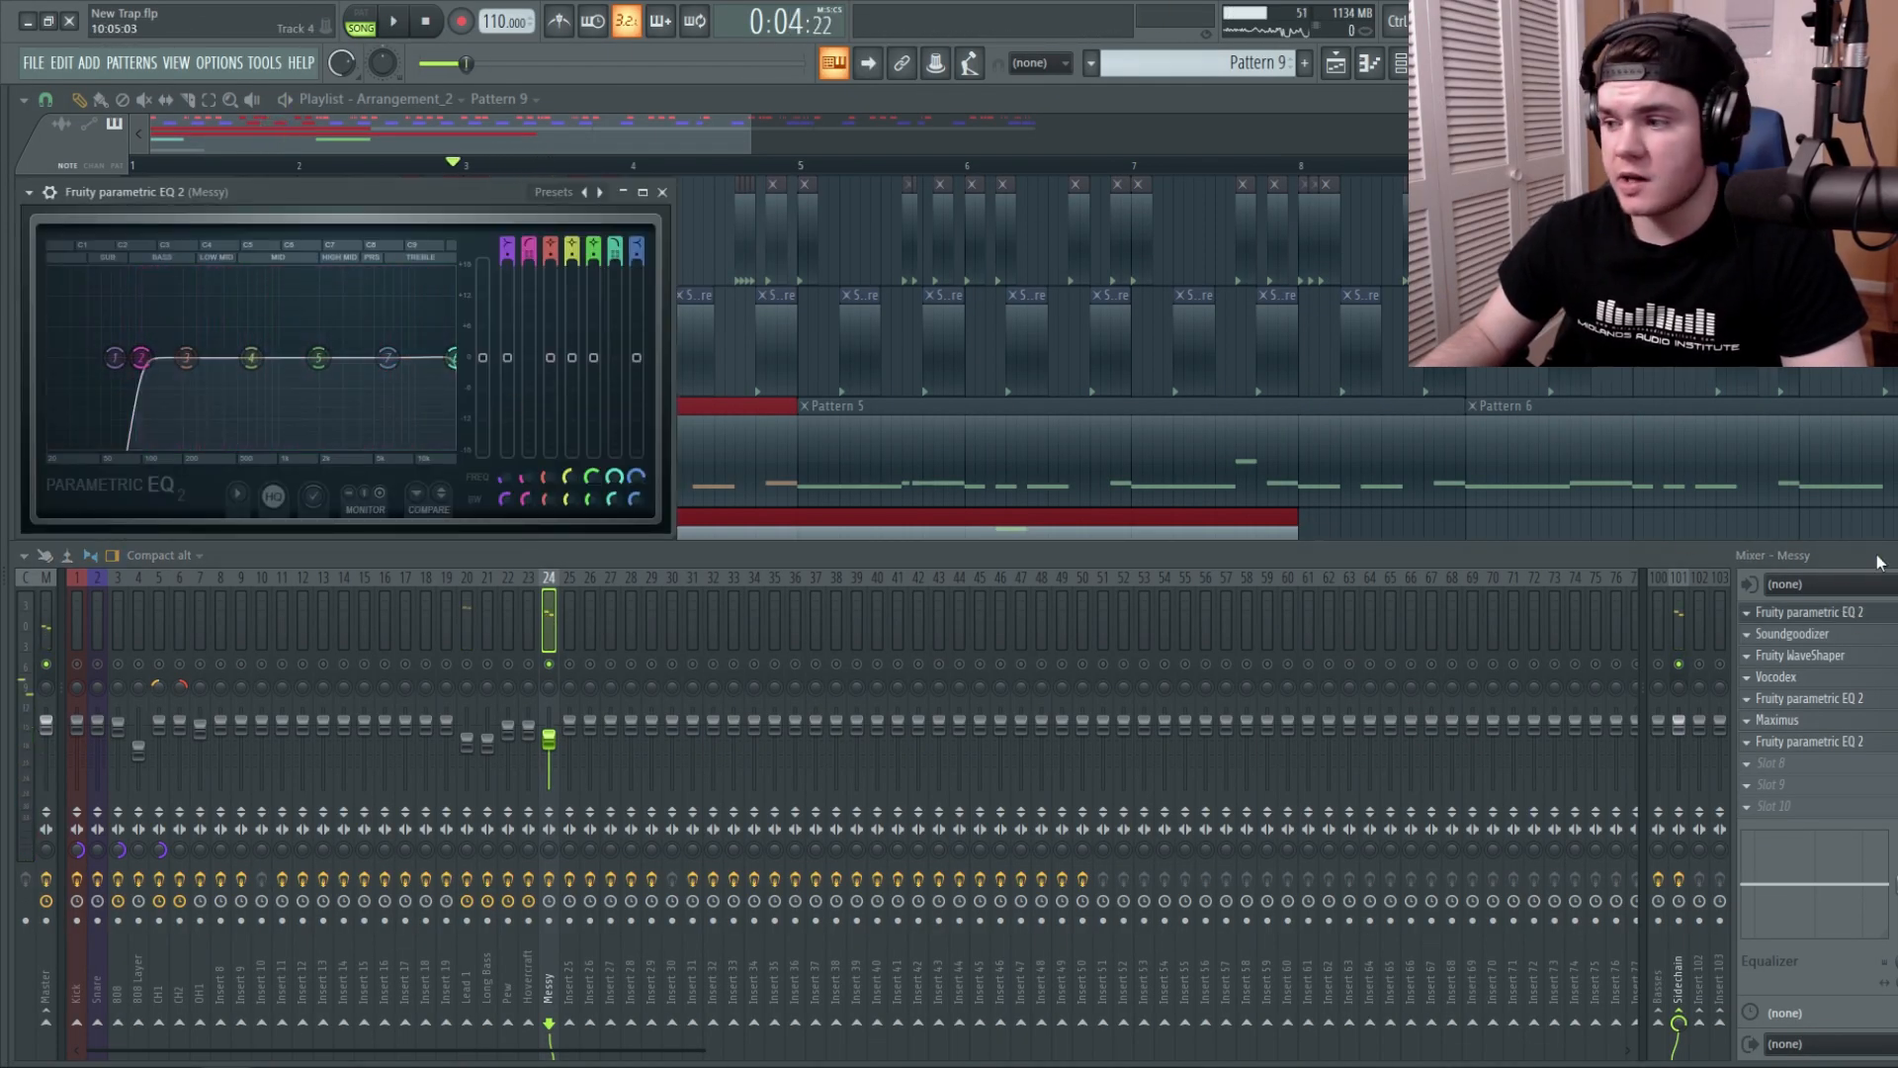
click(1840, 614)
click(1791, 634)
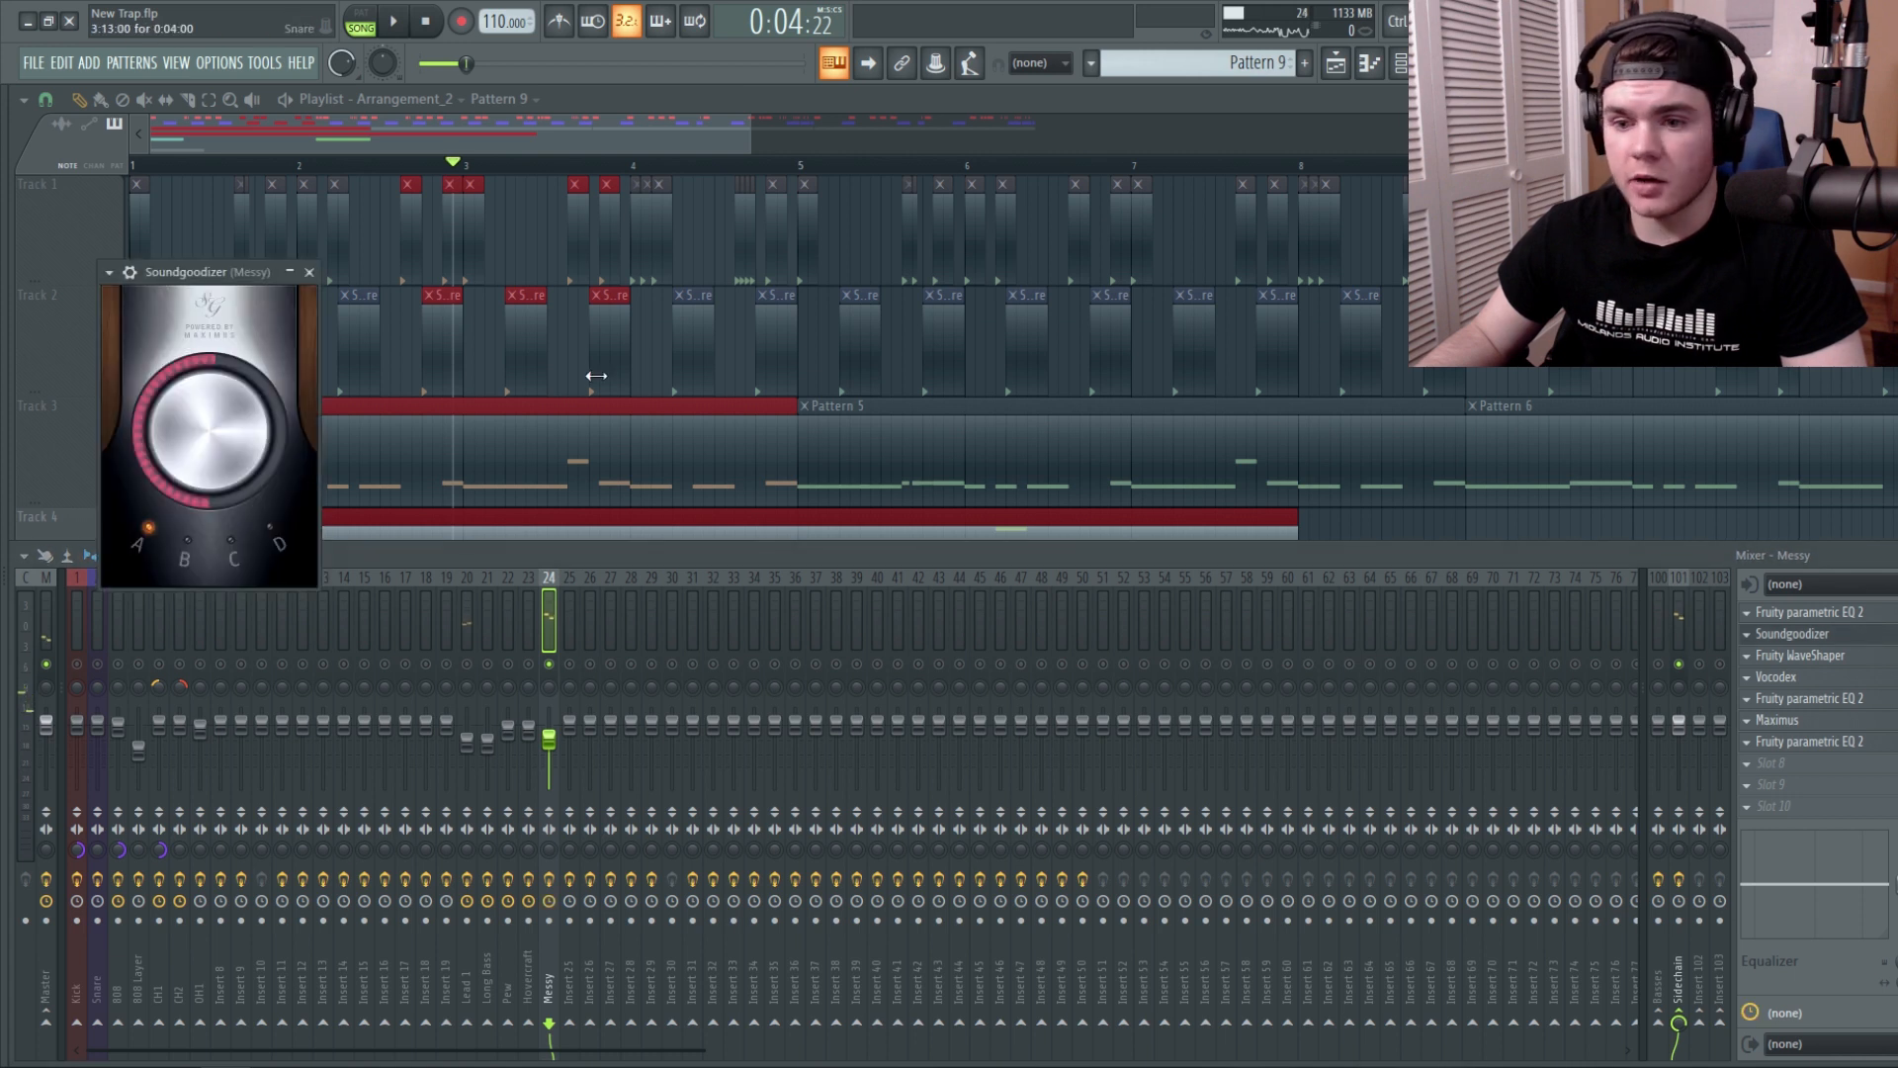
key(space)
key(space)
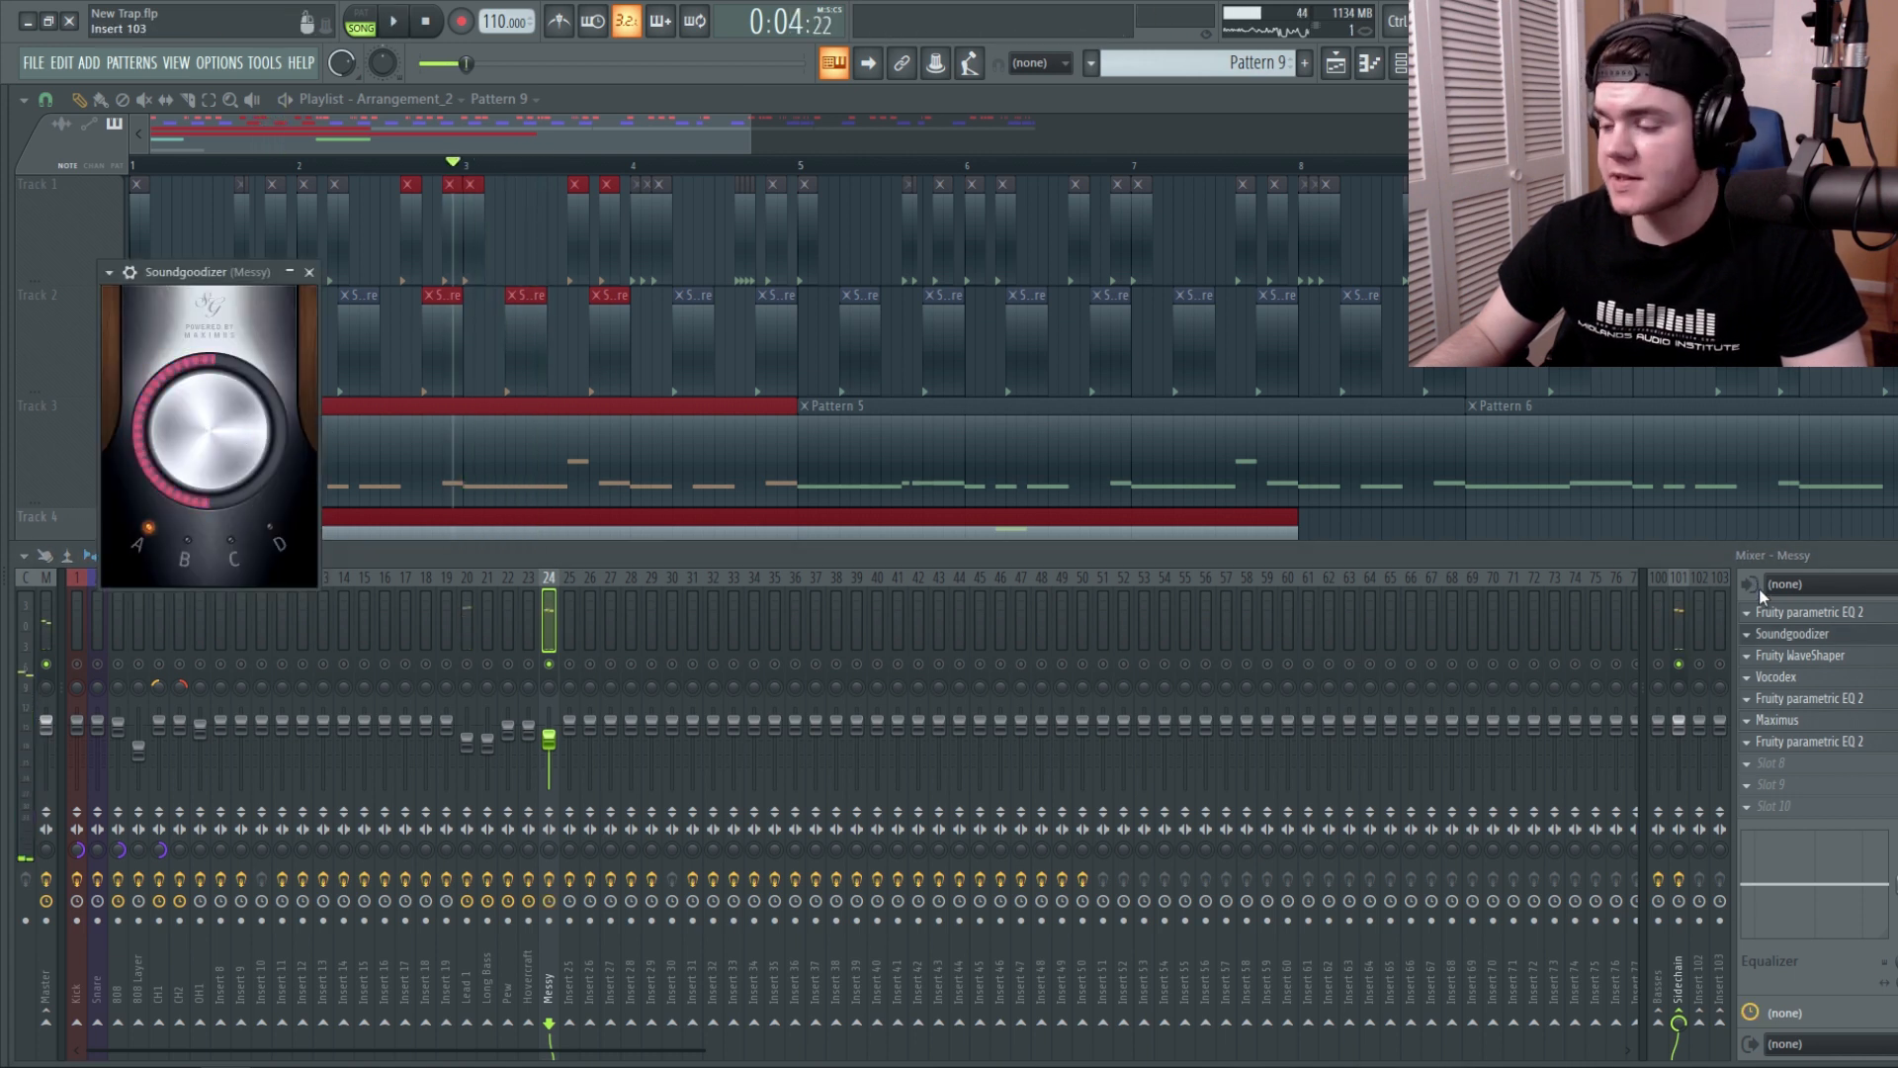
click(1792, 633)
Examine the Fruity WaveShaper curve on the Messy track during playback, and open the Vocodex effect.
click(1801, 655)
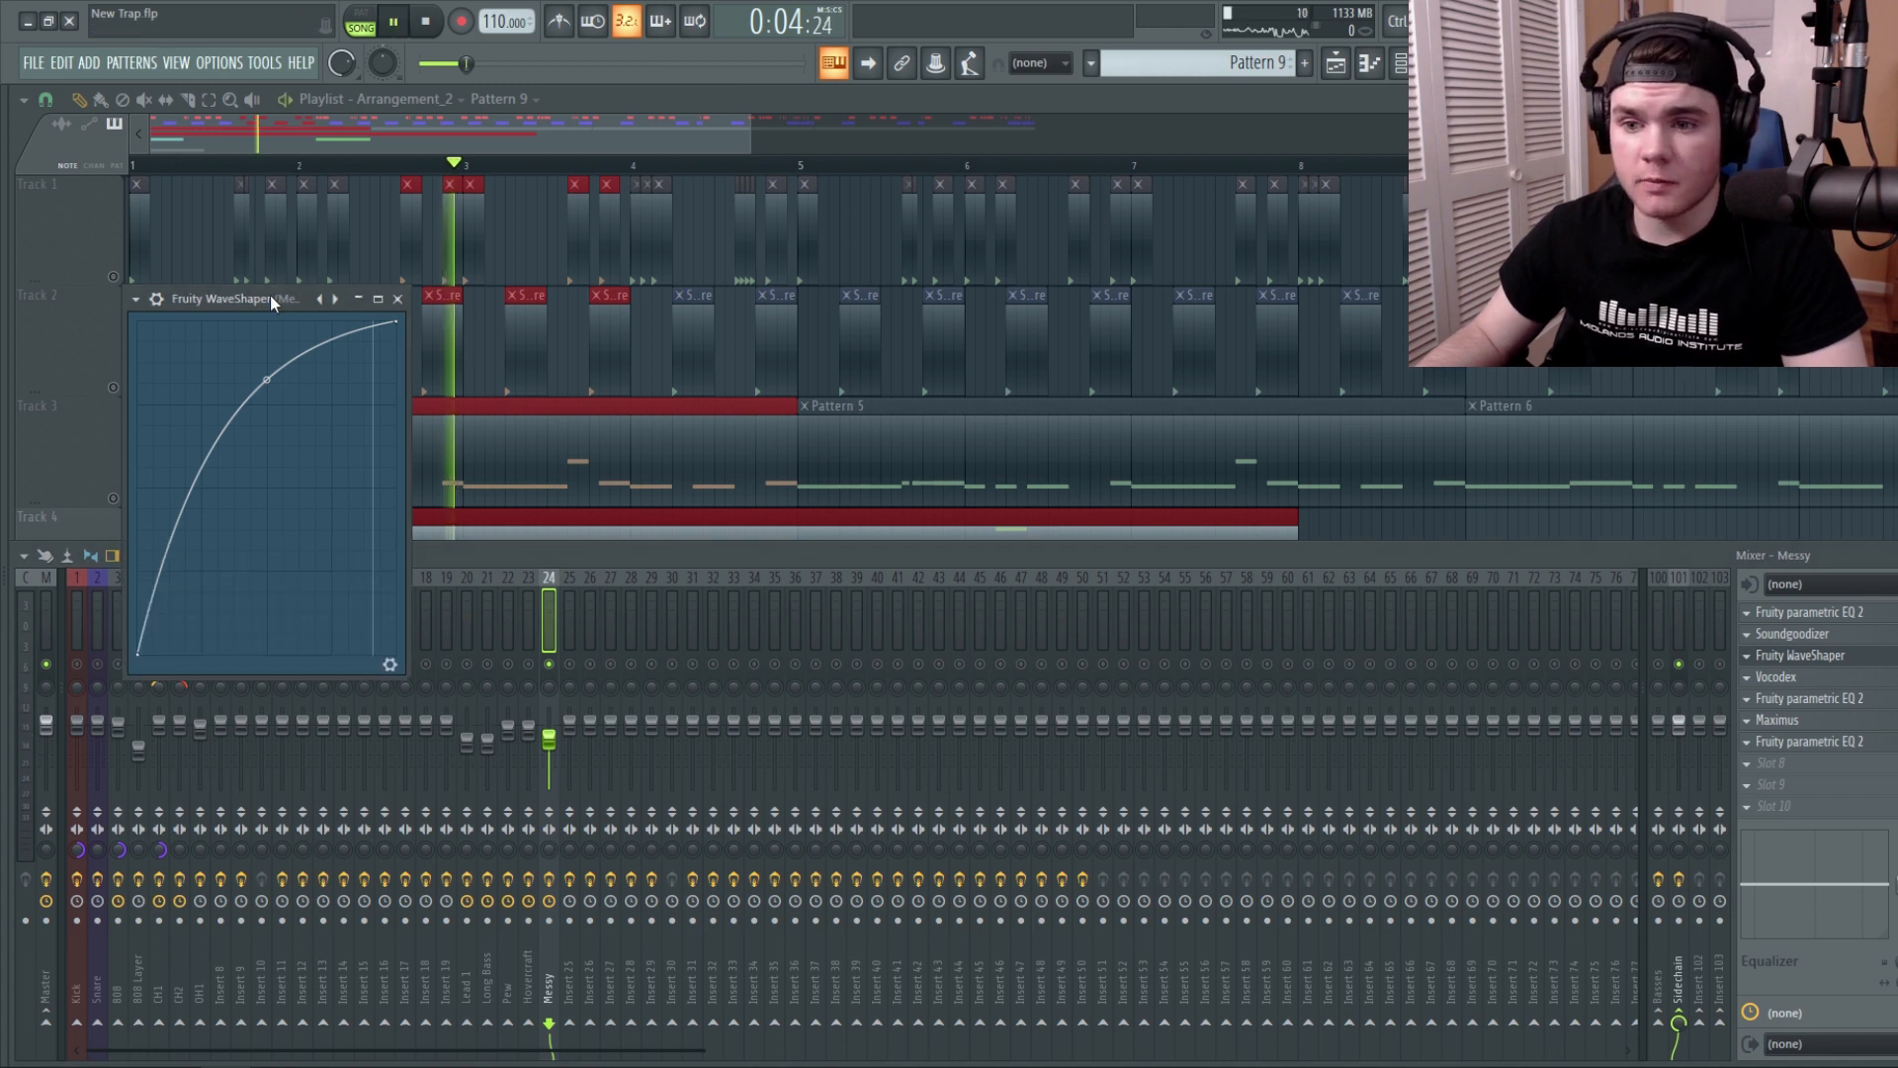
key(space)
key(space)
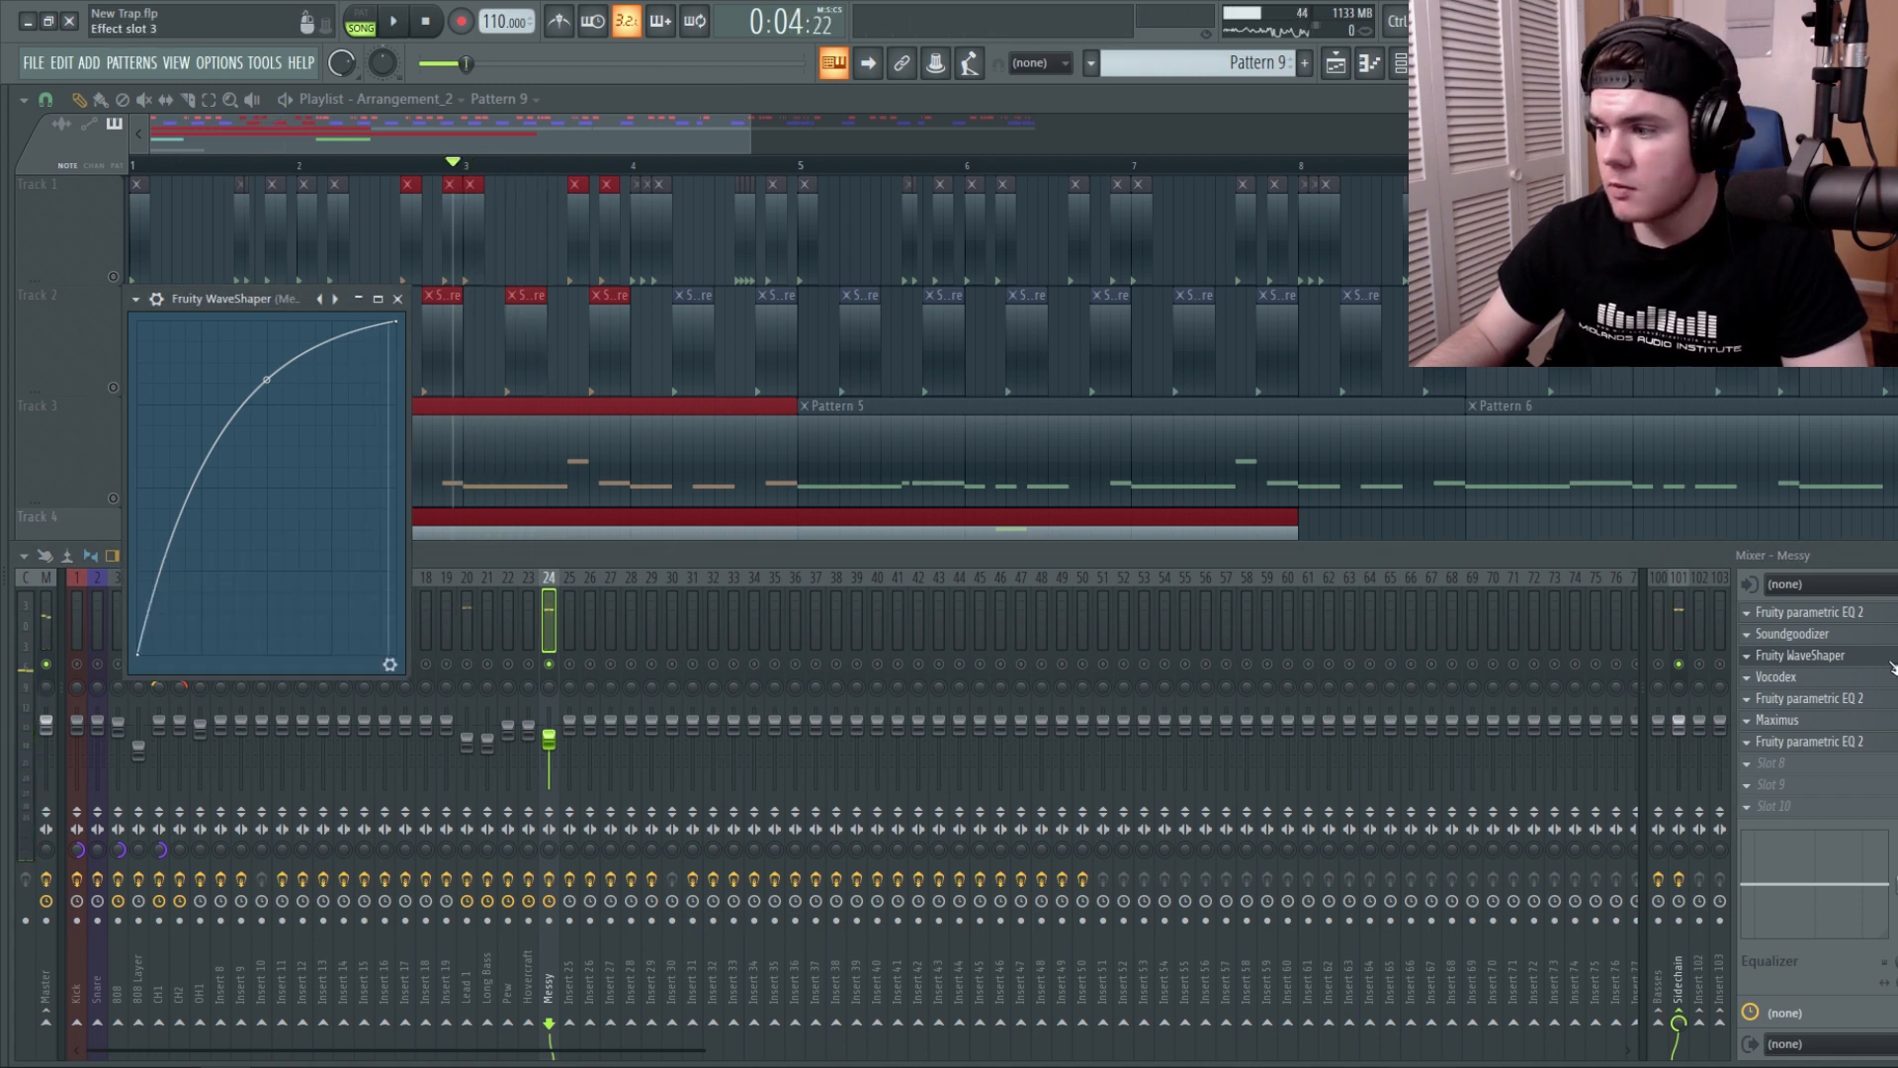
click(1892, 661)
click(1779, 676)
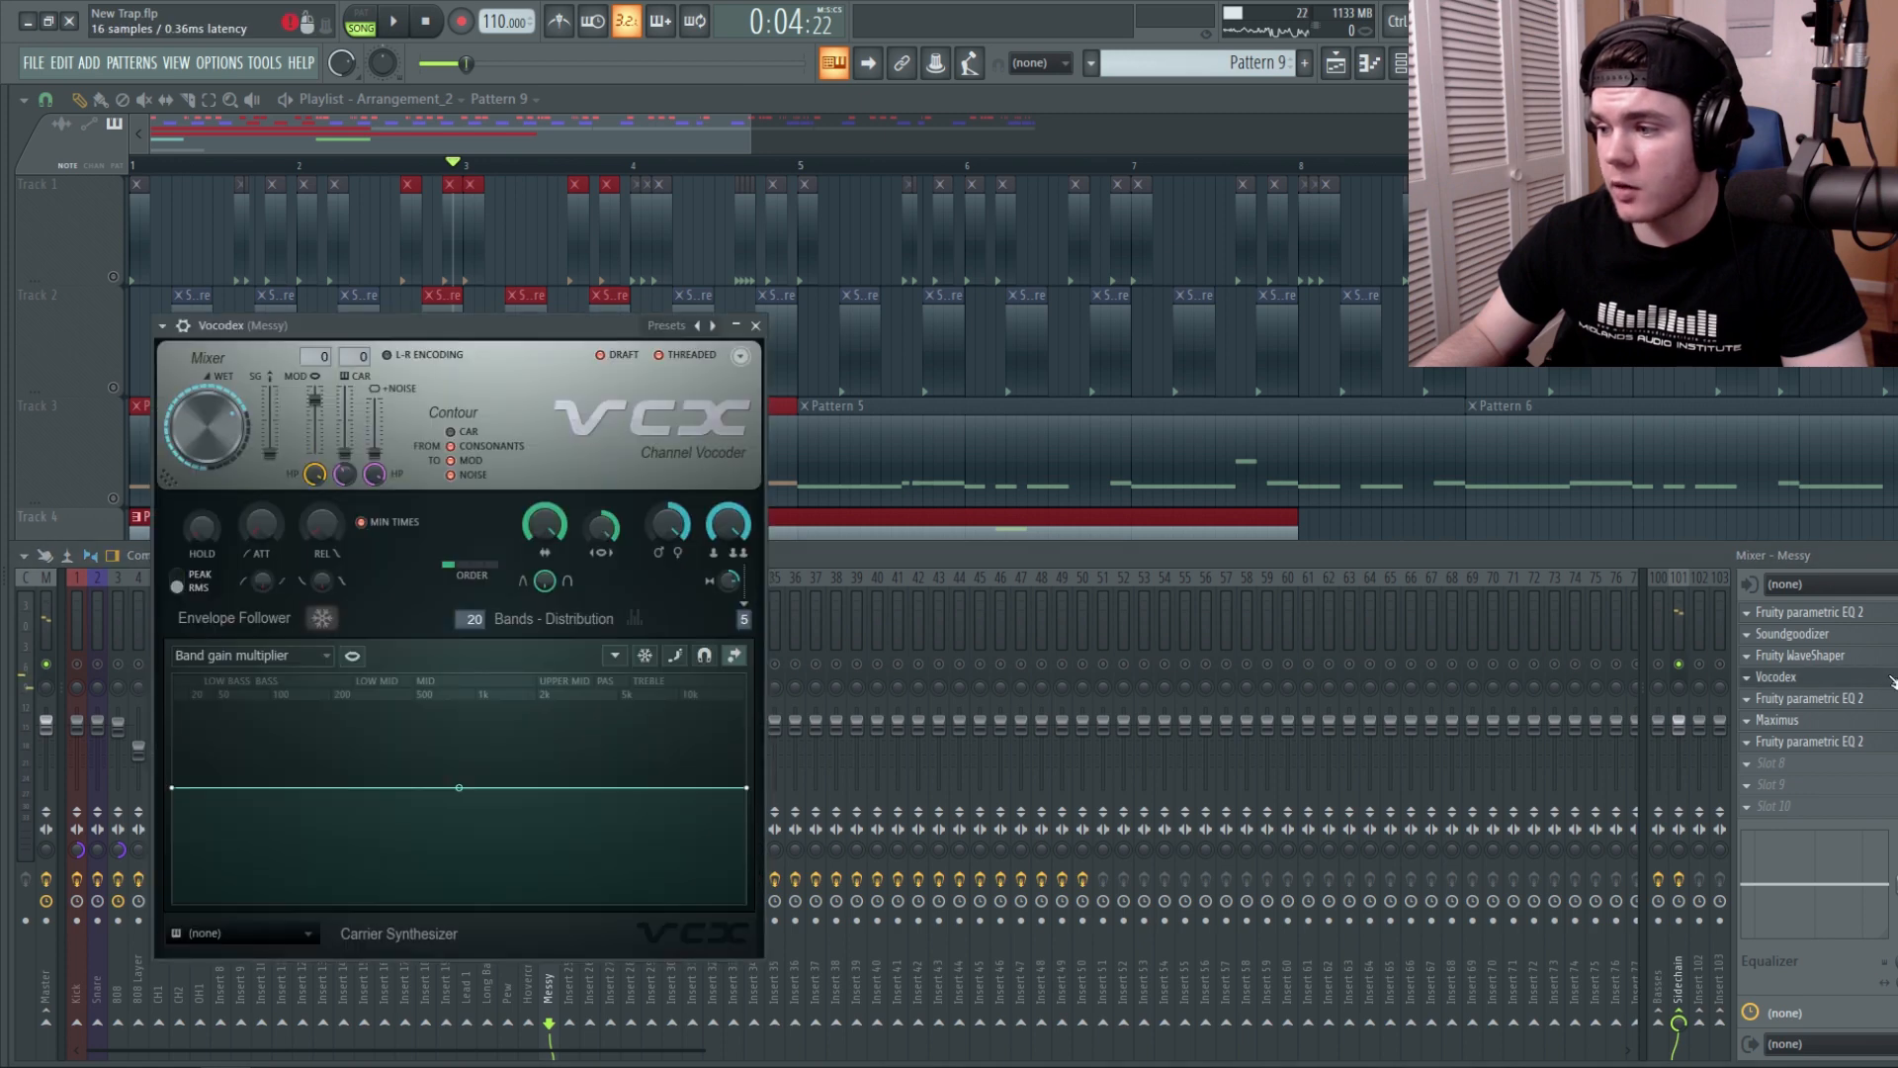
Examine the Vocodex band gain response on the Messy track during playback, and close its window.
drag(431, 336, 508, 307)
key(space)
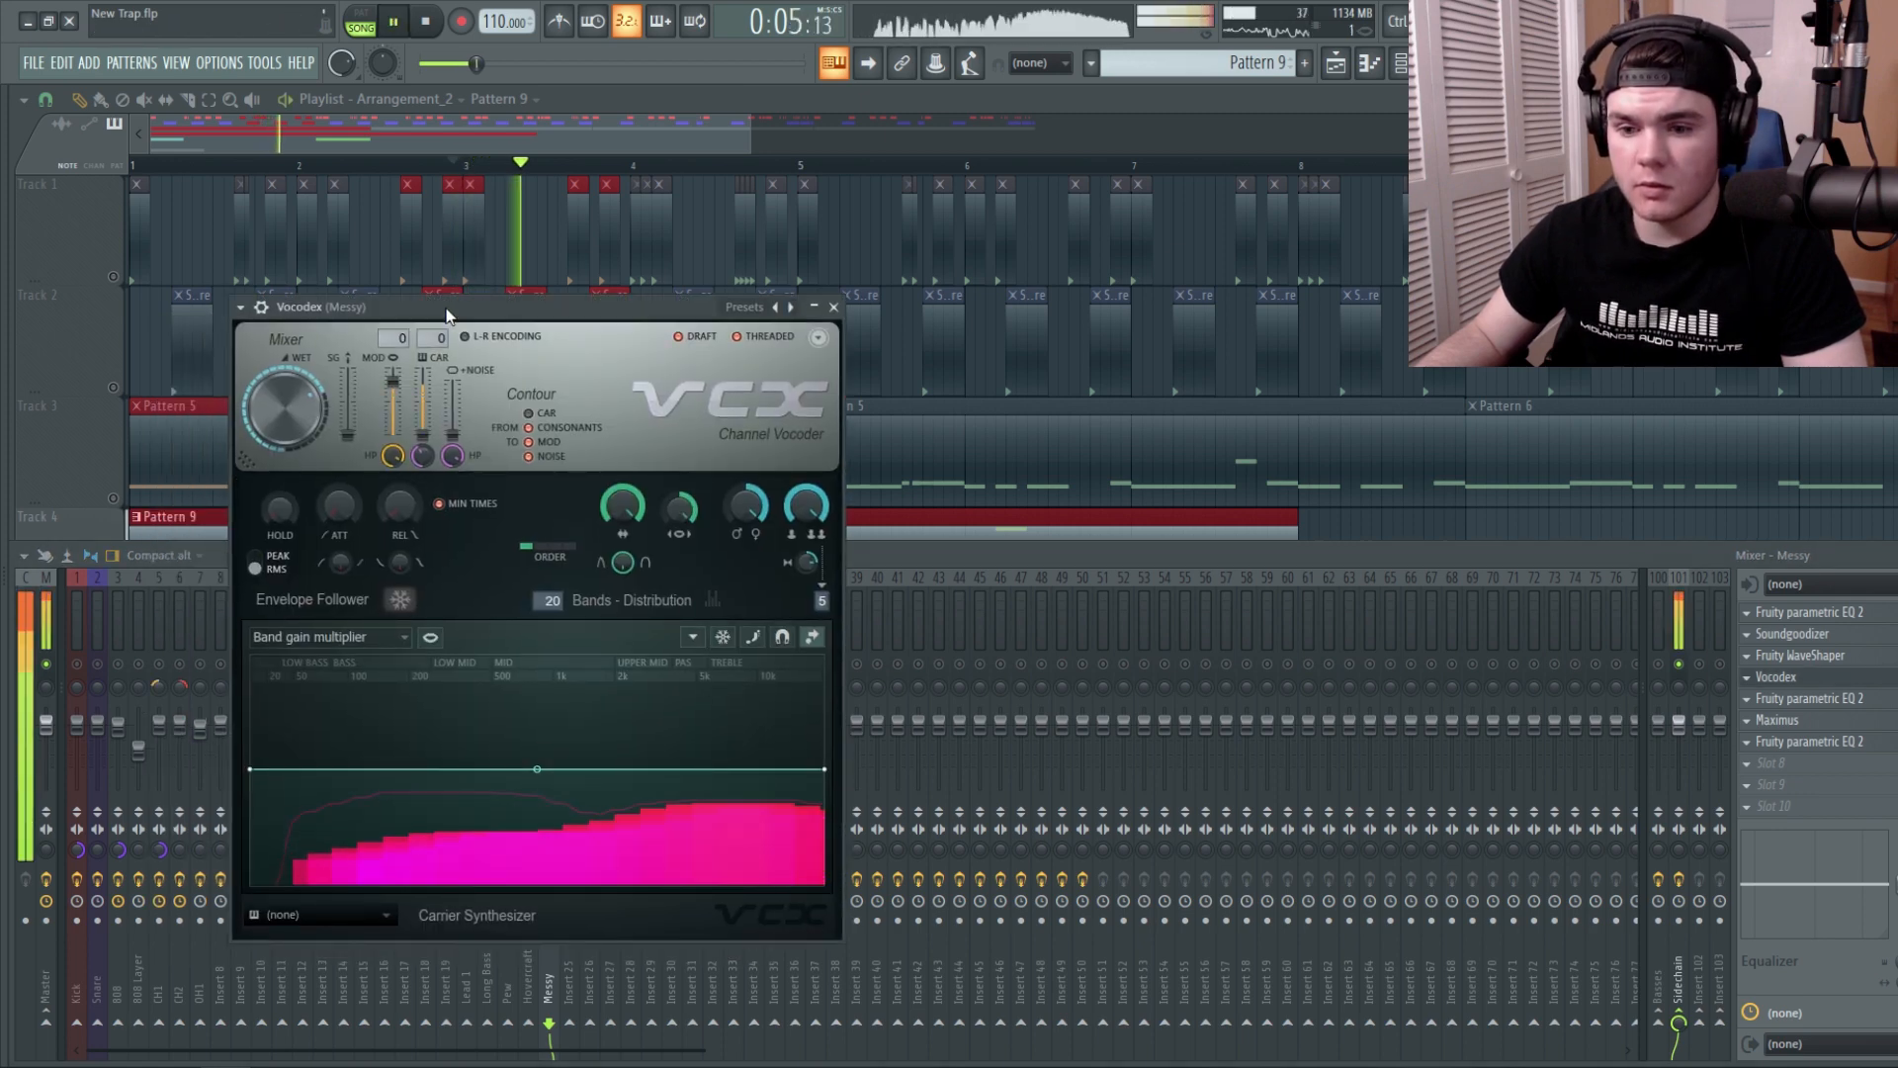
key(space)
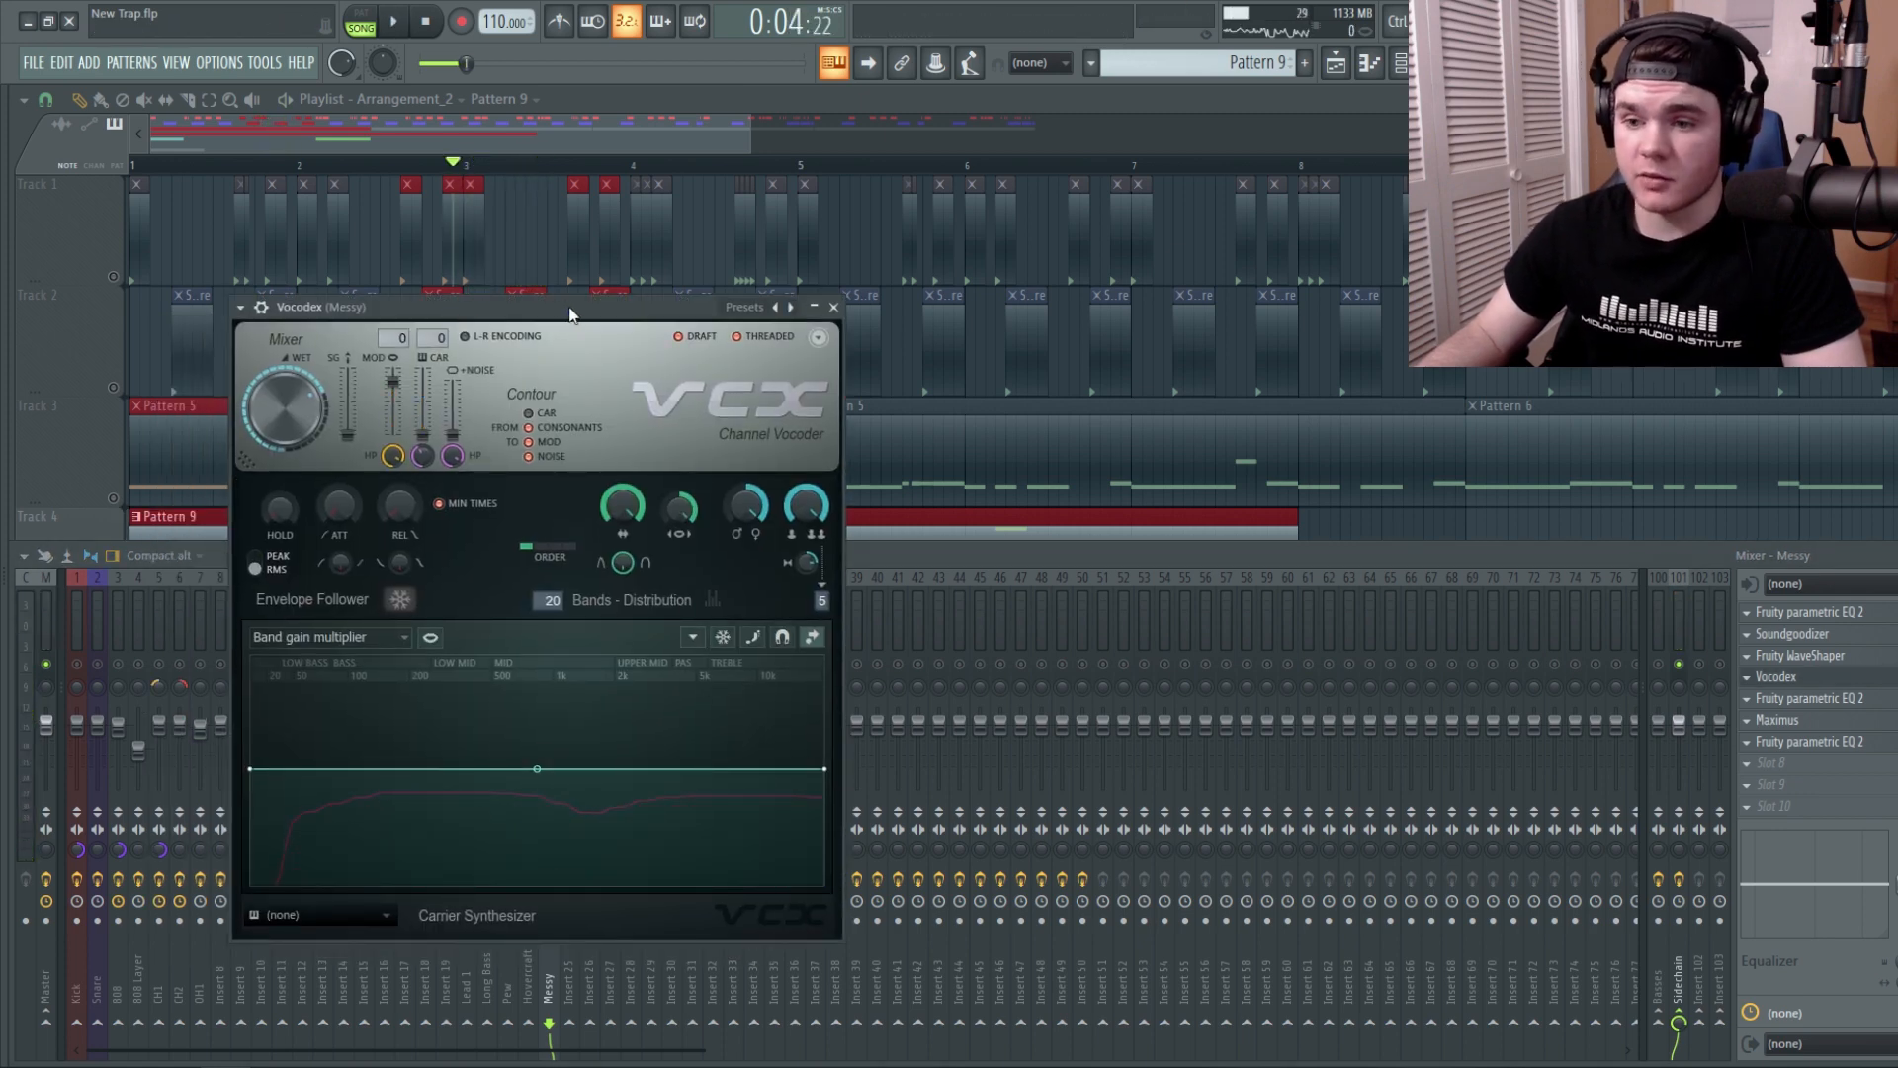
click(1851, 681)
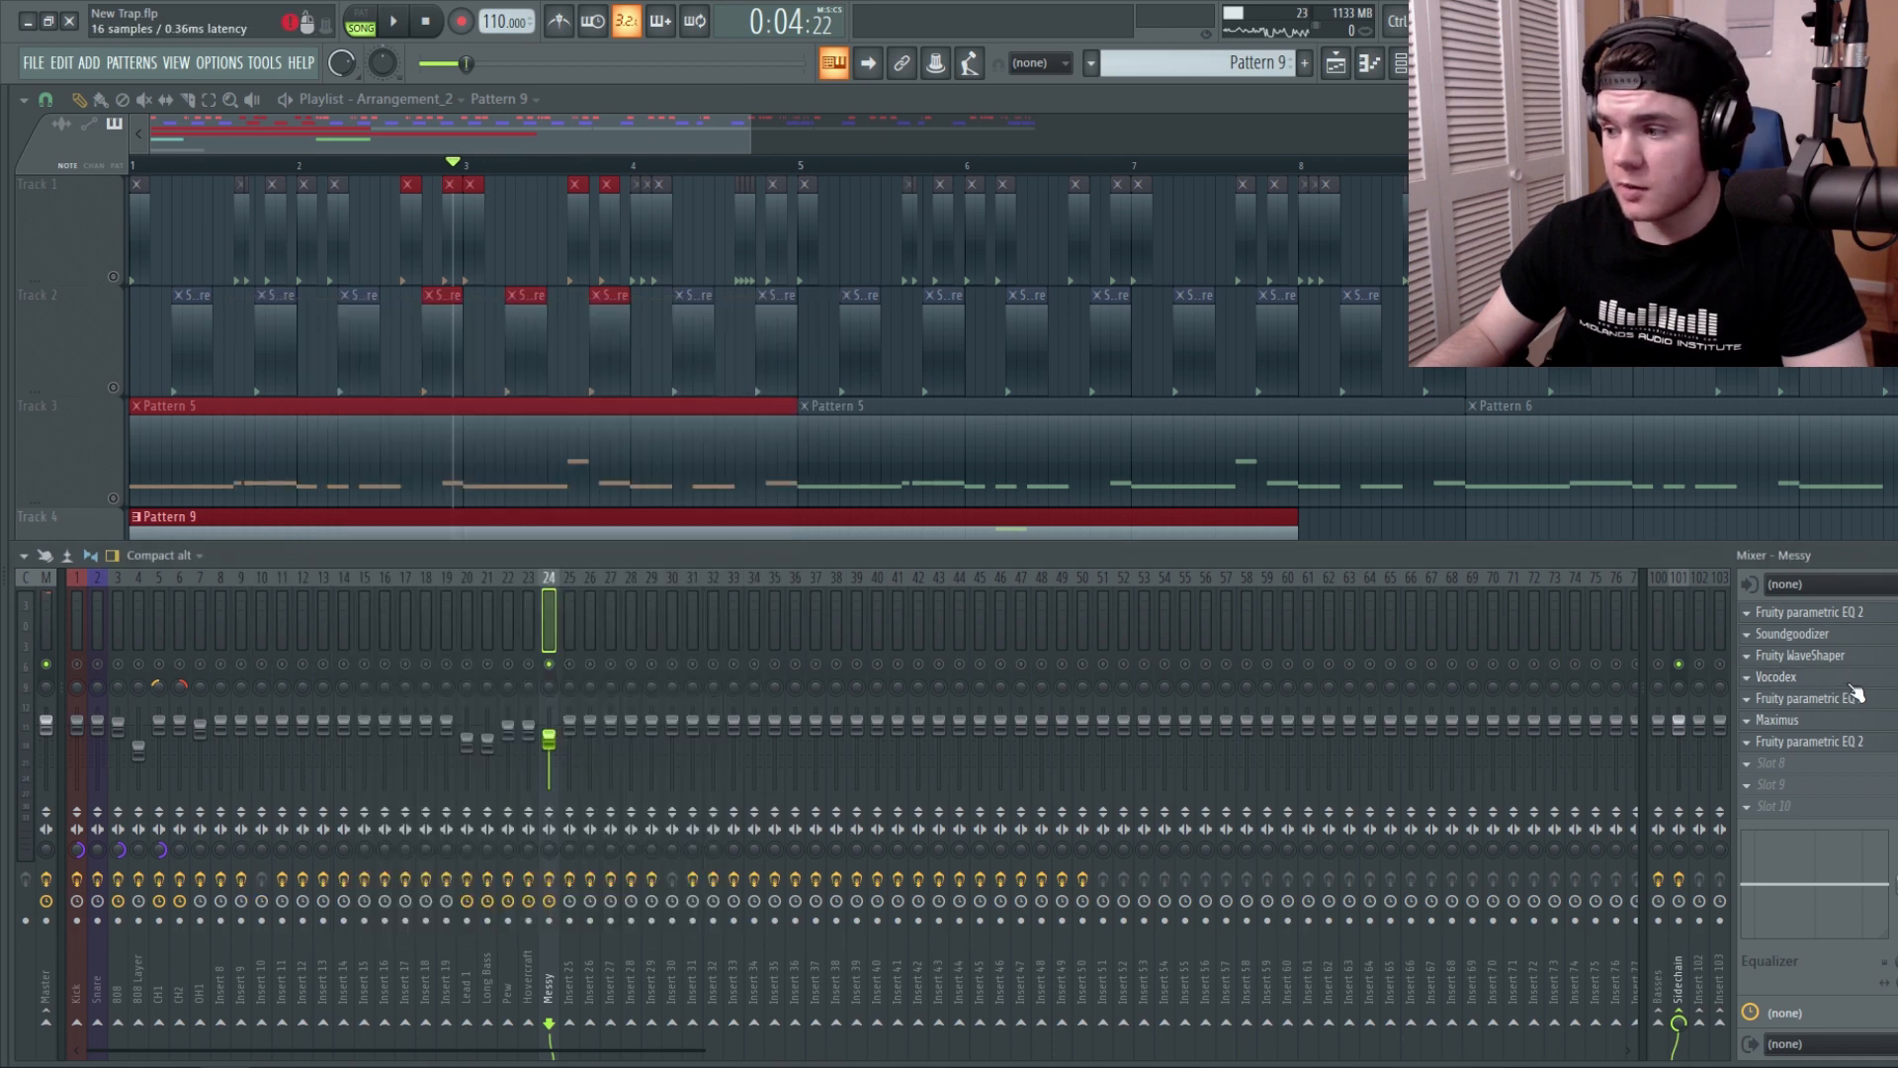
Examine the second Fruity parametric EQ 2 on the Messy track, including bands 1 and 6, during playback, and close it.
click(1888, 699)
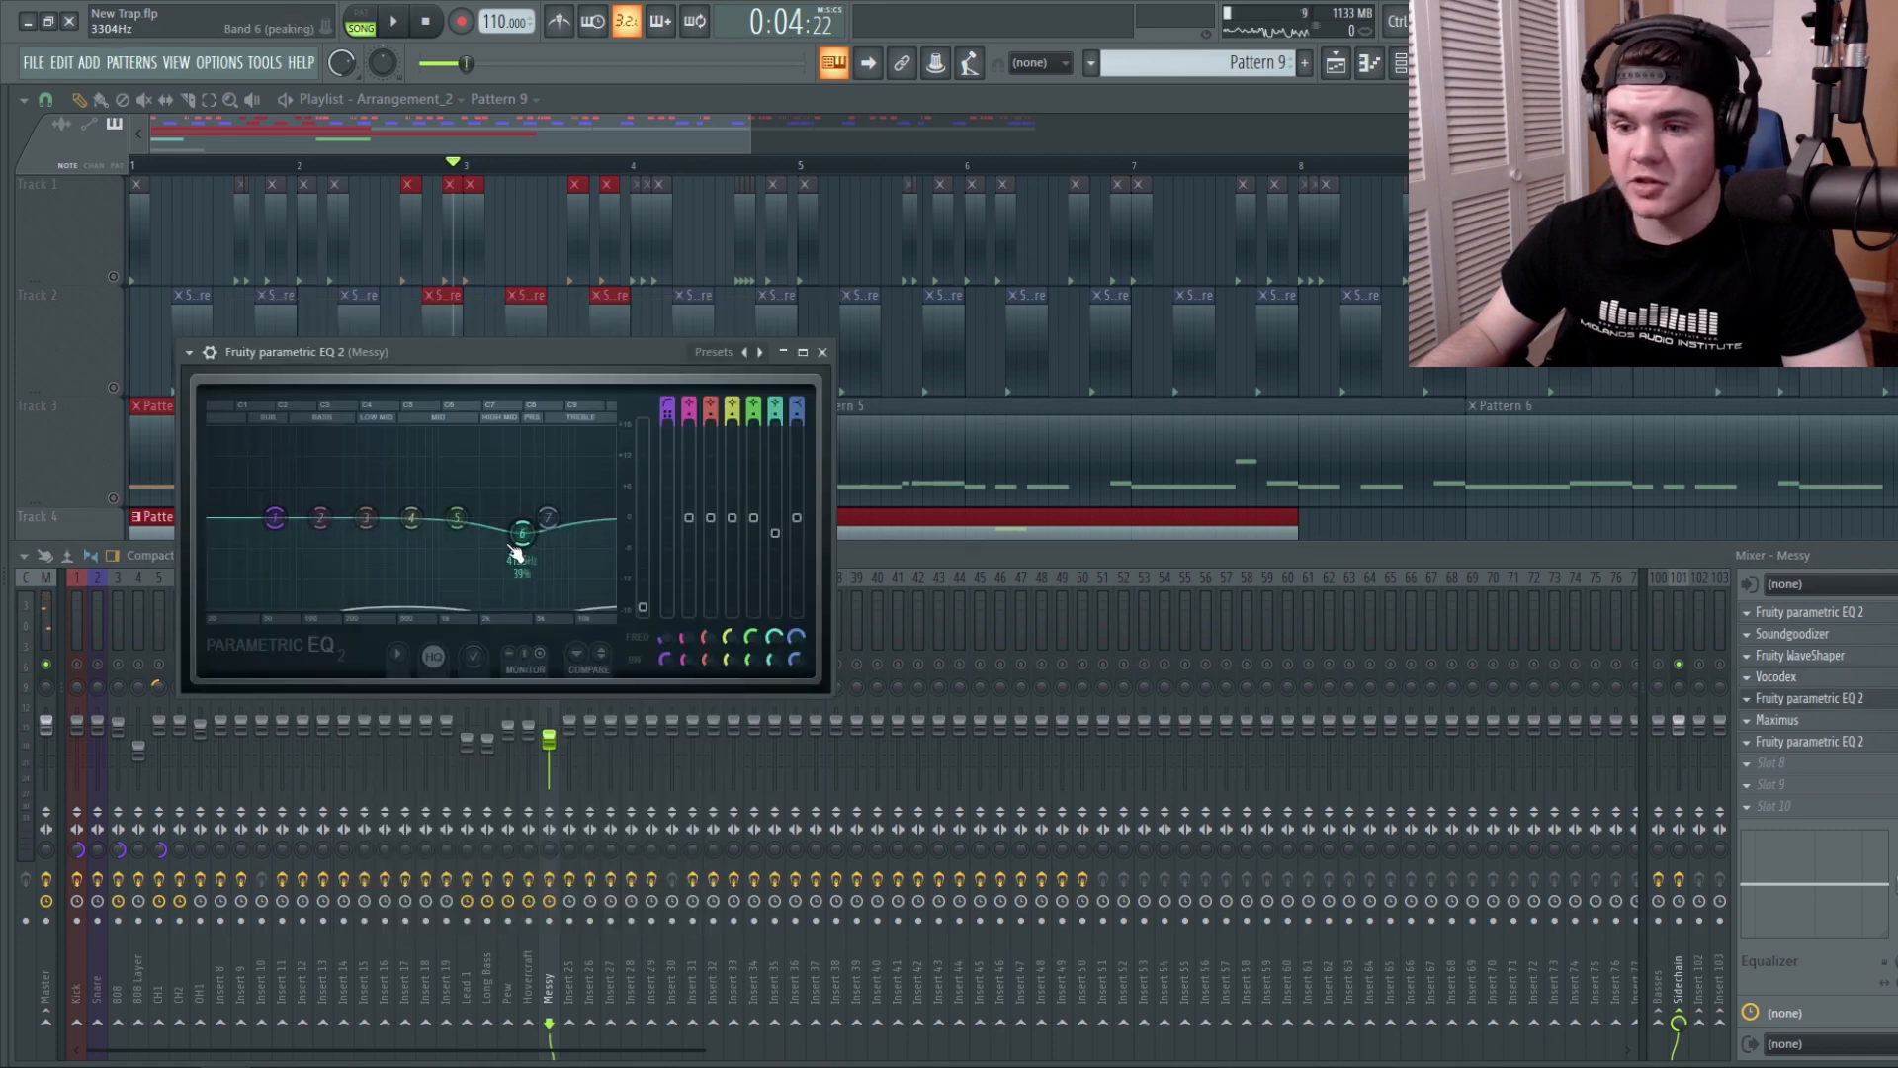
key(space)
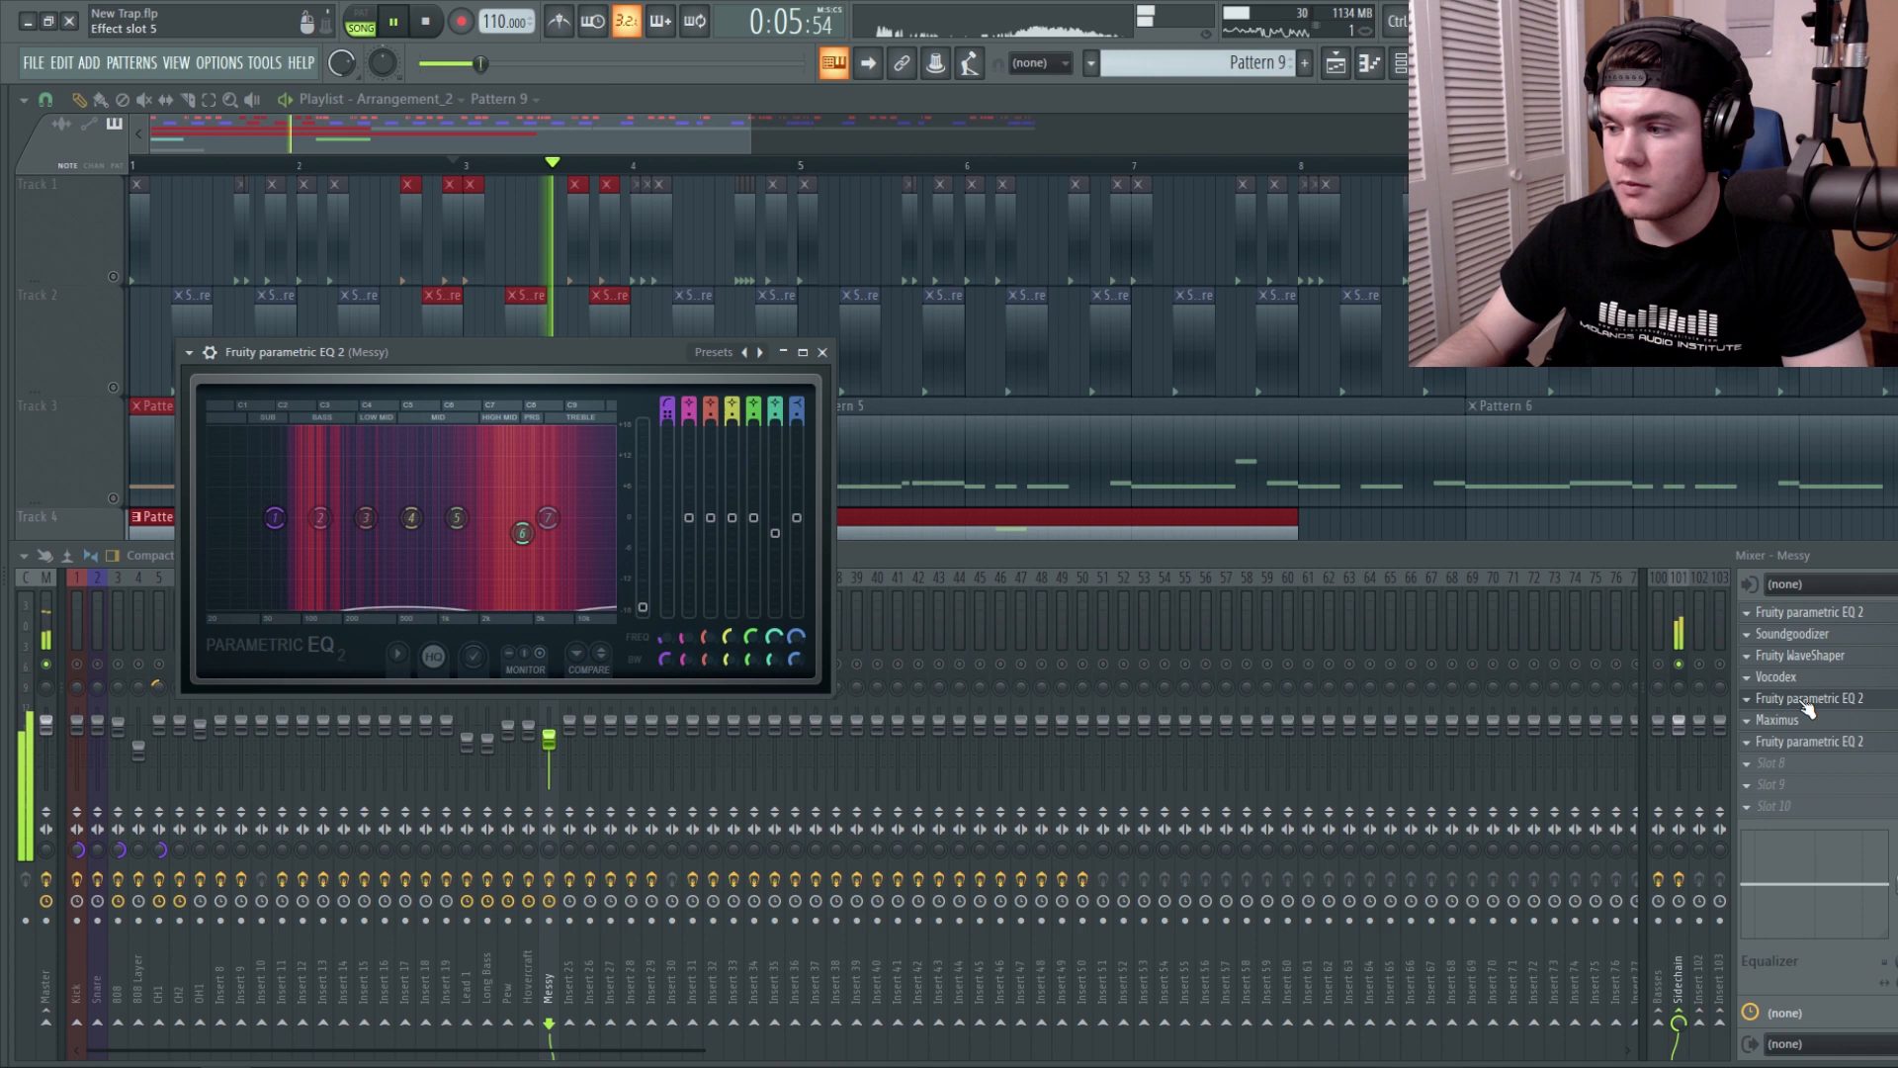
key(space)
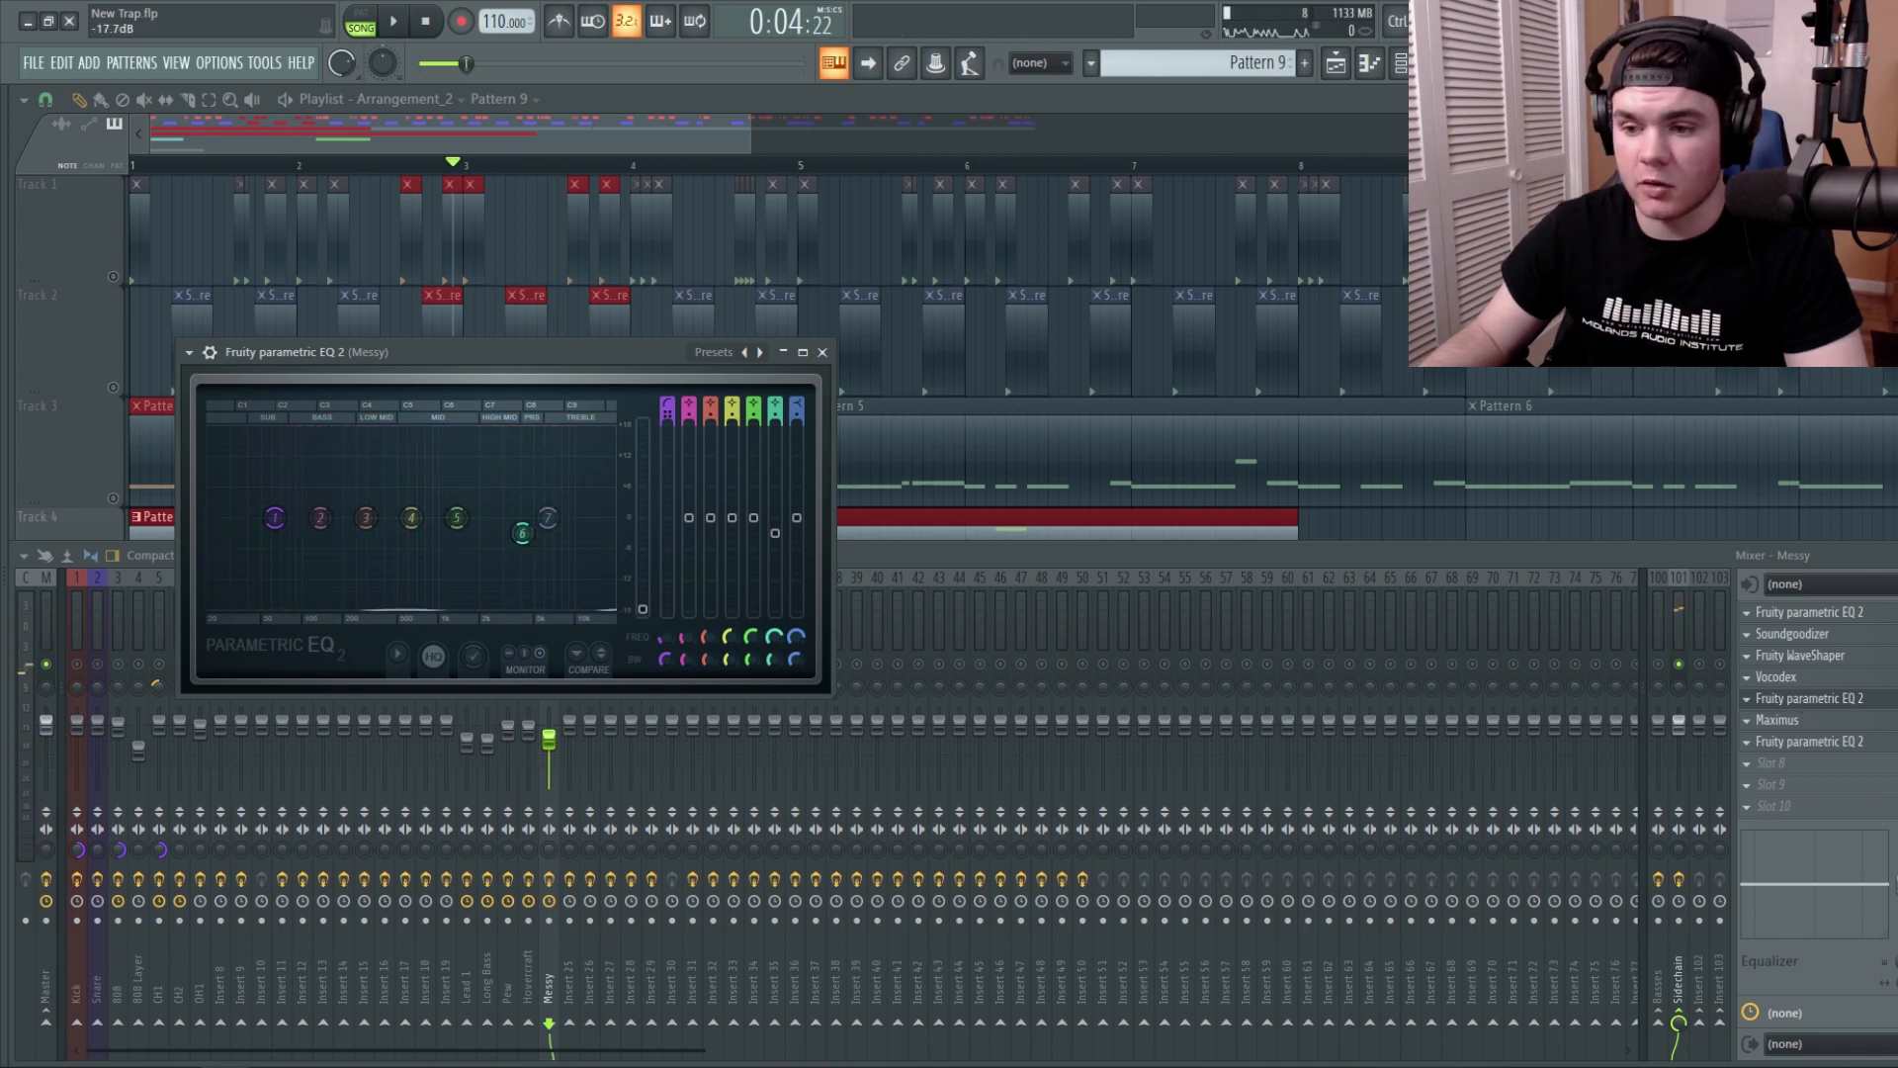
key(space)
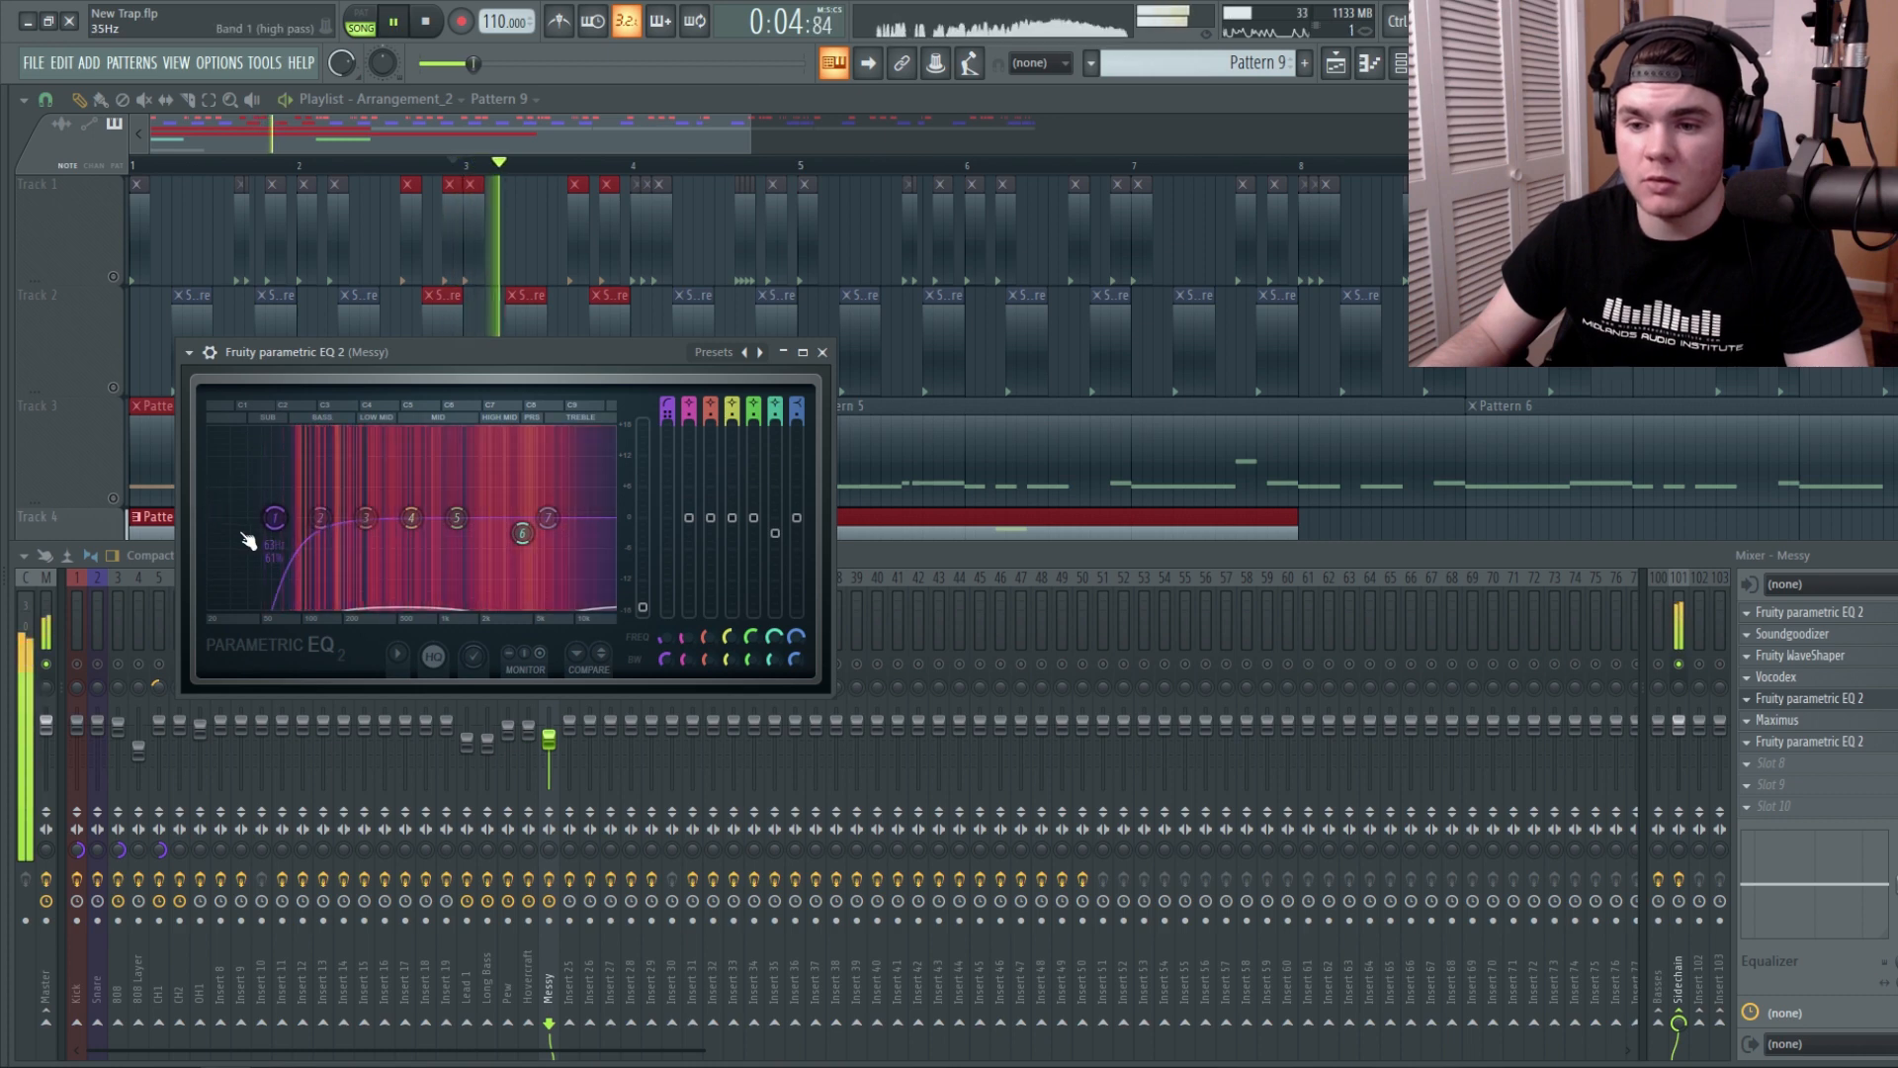
key(space)
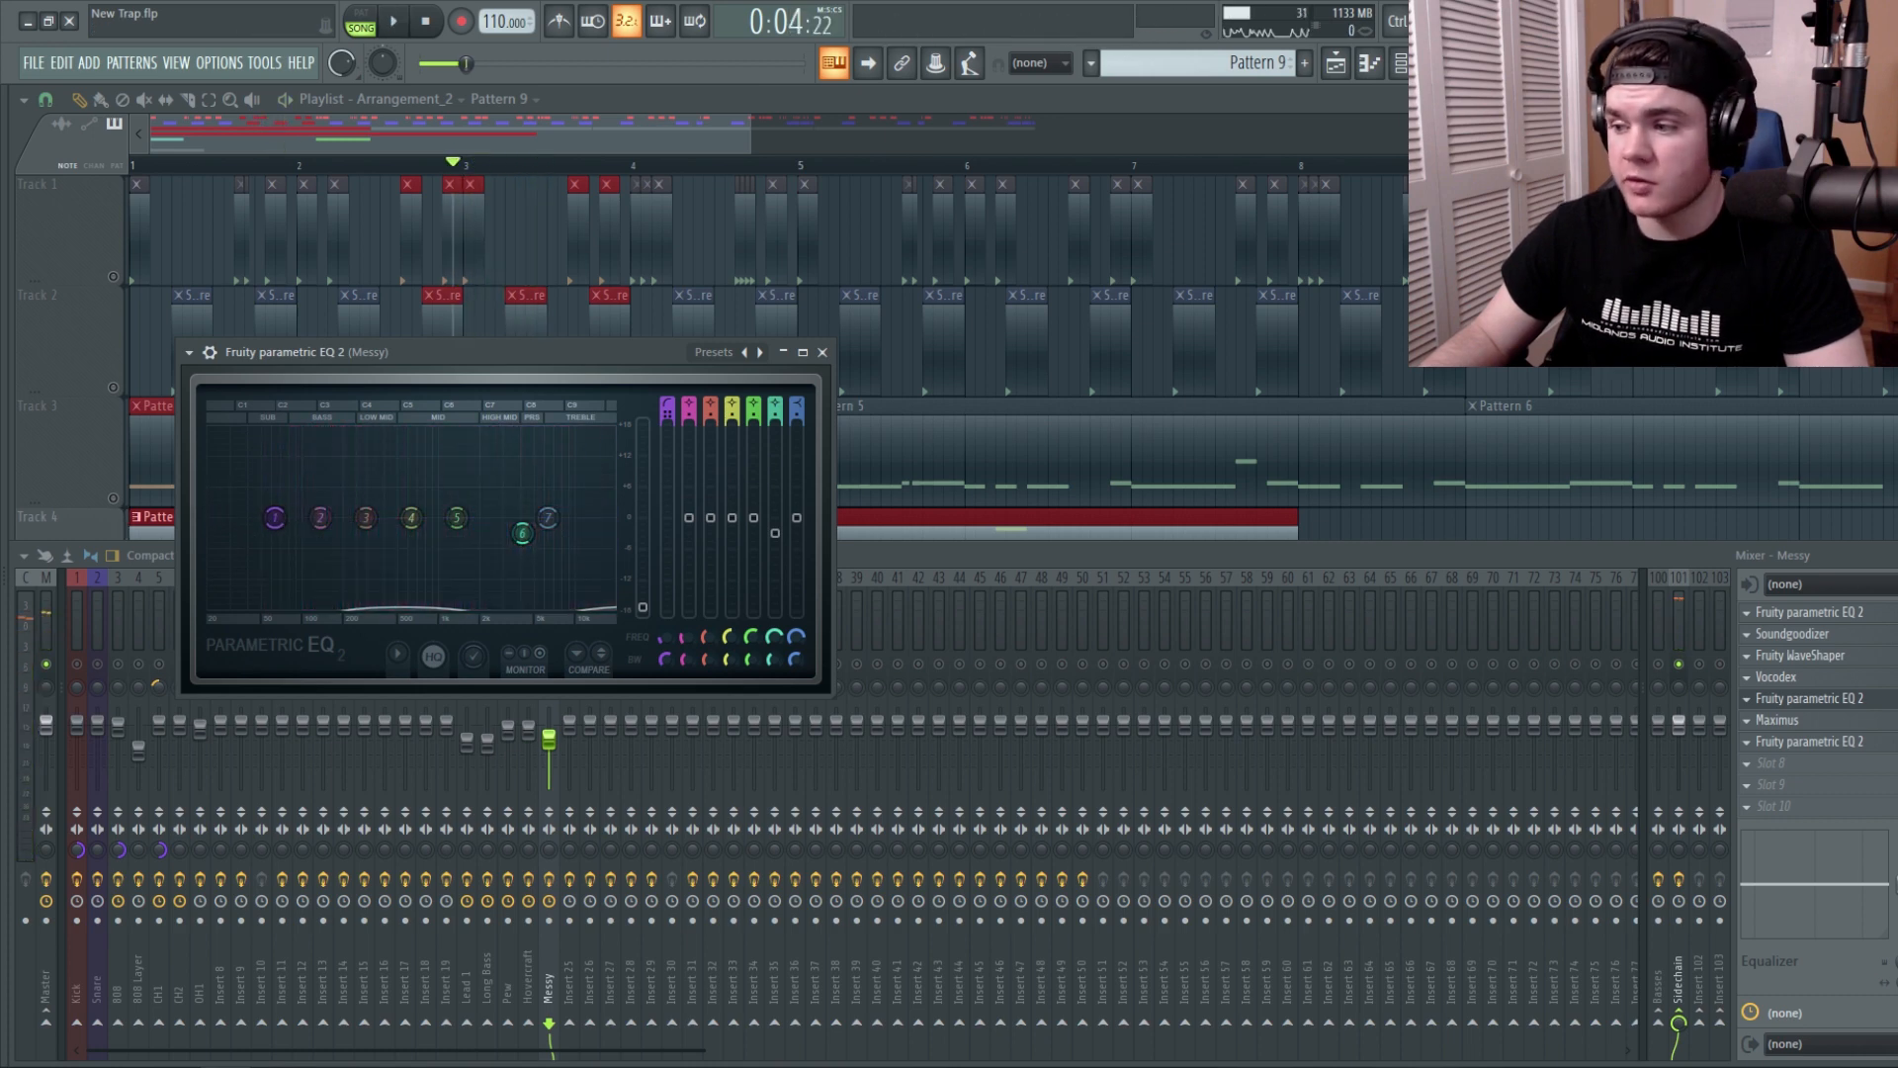
click(1864, 700)
Examine the Maximus master band on the Messy track during playback, close it, and open the last Fruity parametric EQ 2.
click(1777, 720)
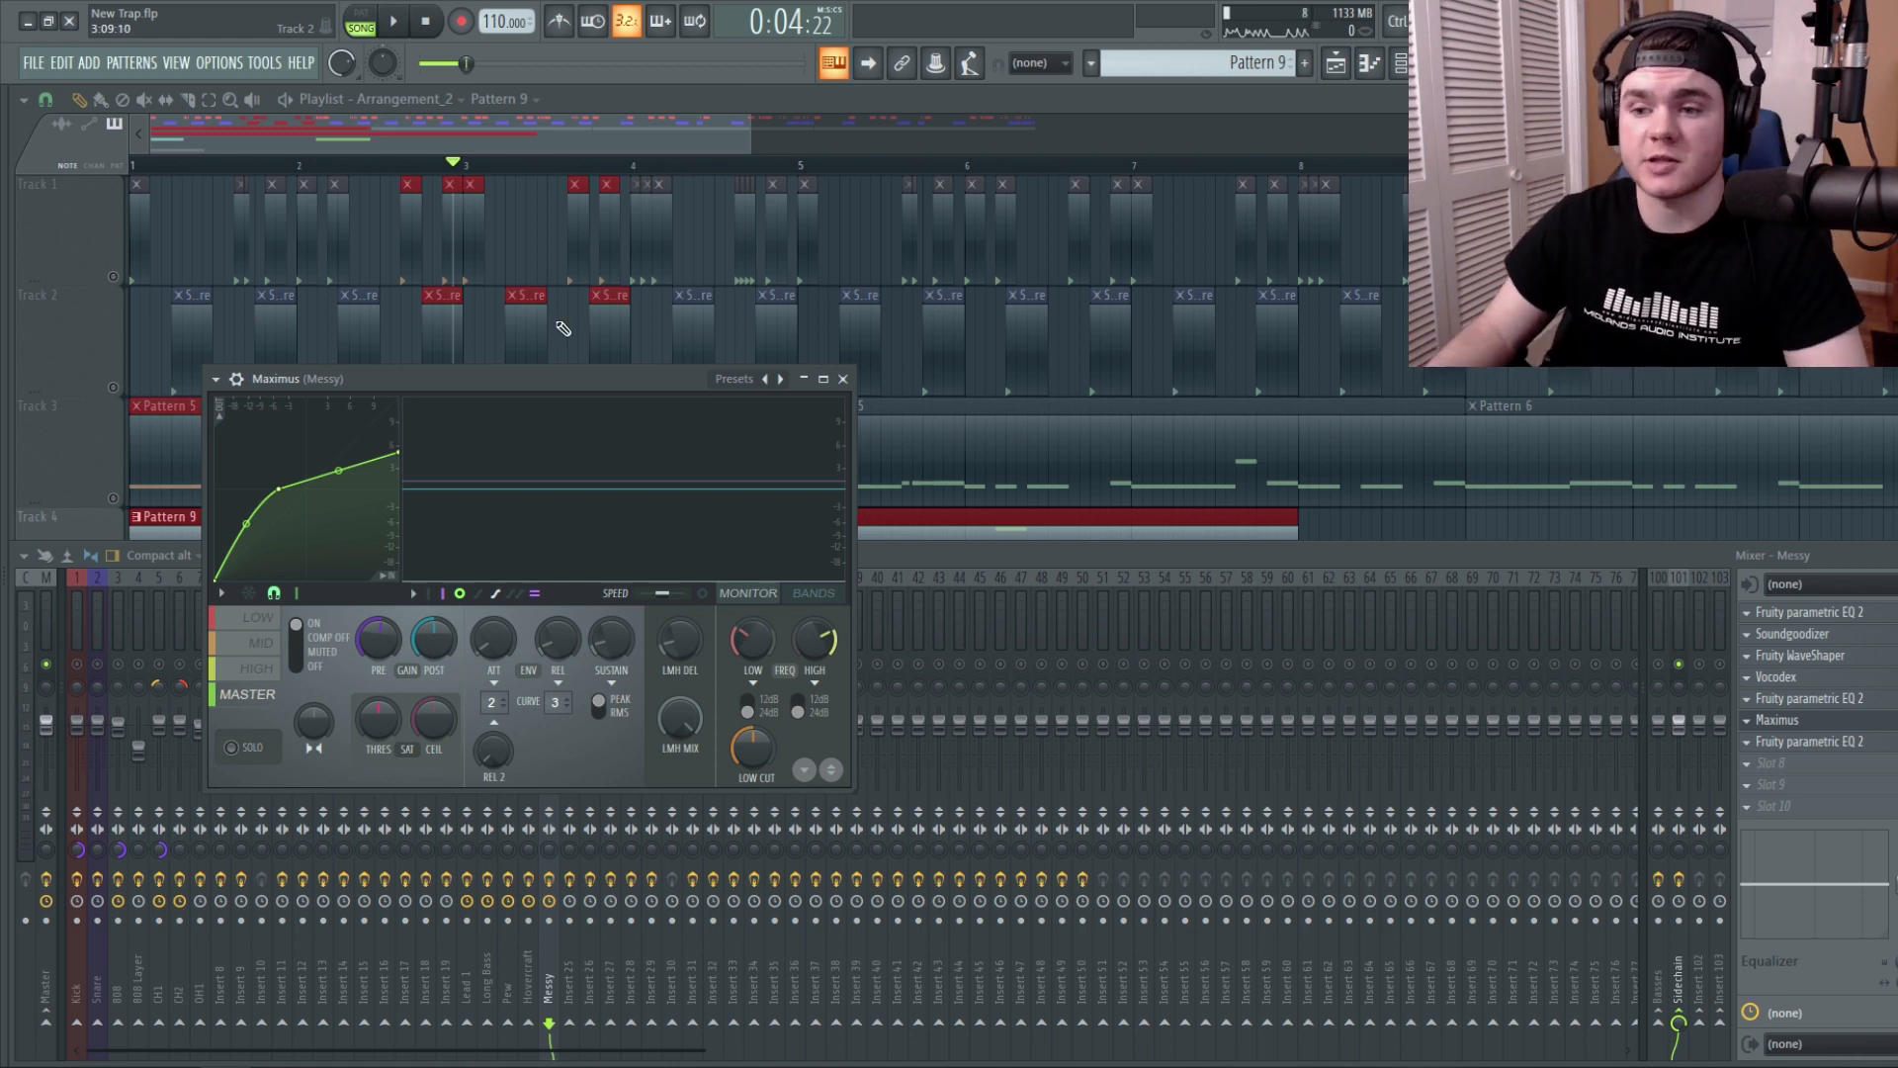
key(space)
key(space)
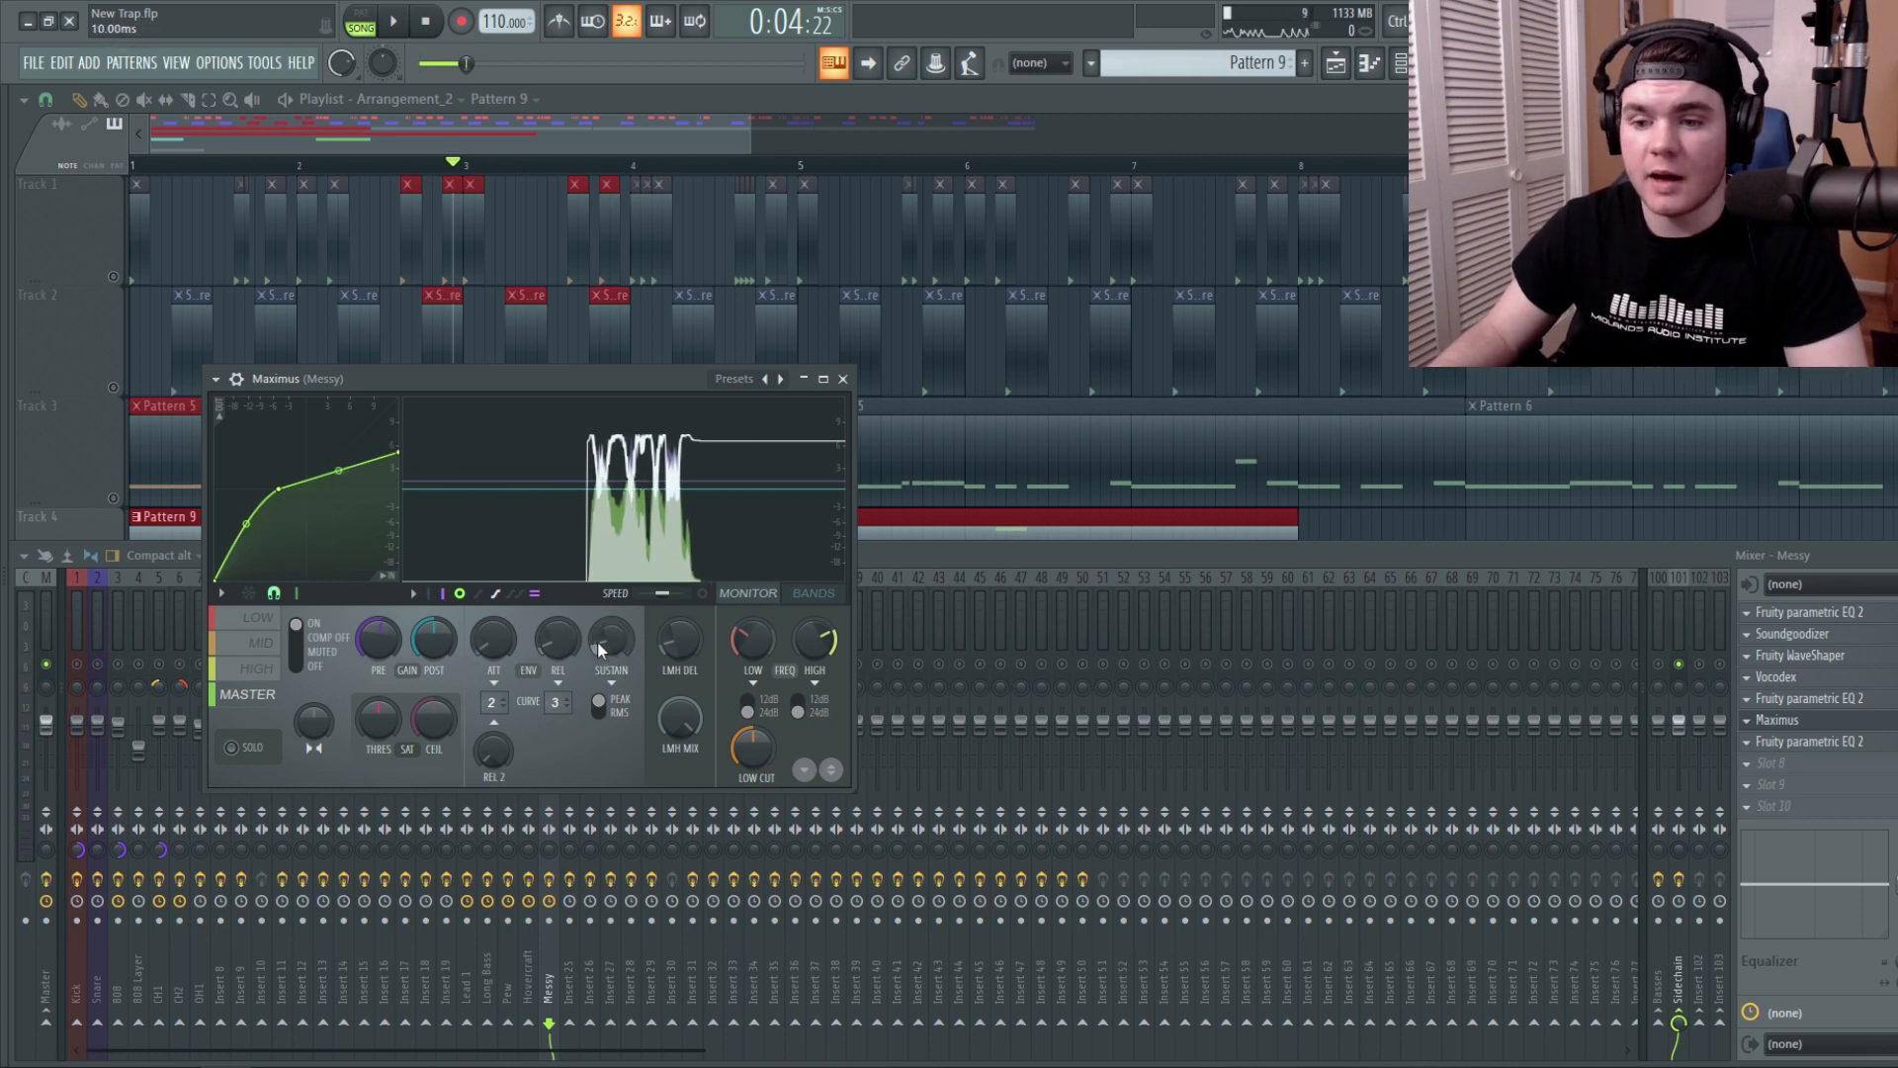
click(1779, 721)
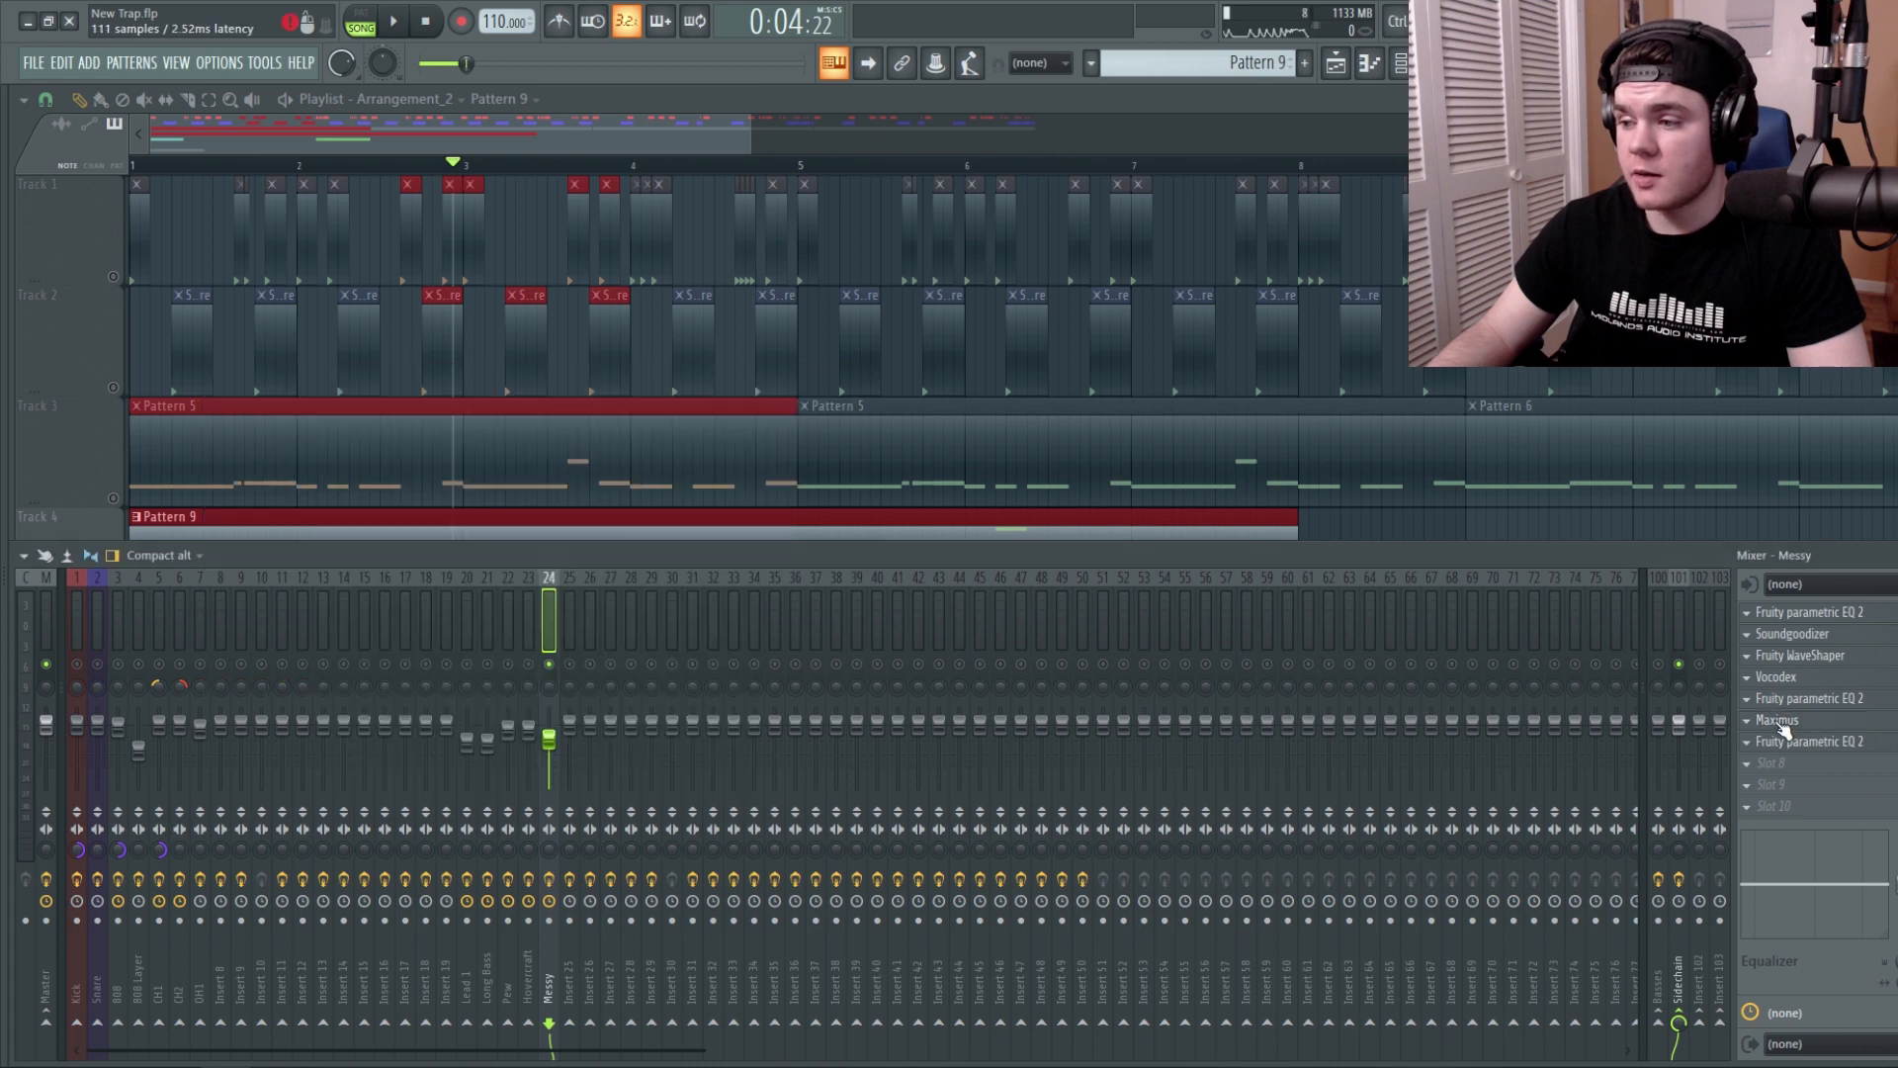
click(1884, 749)
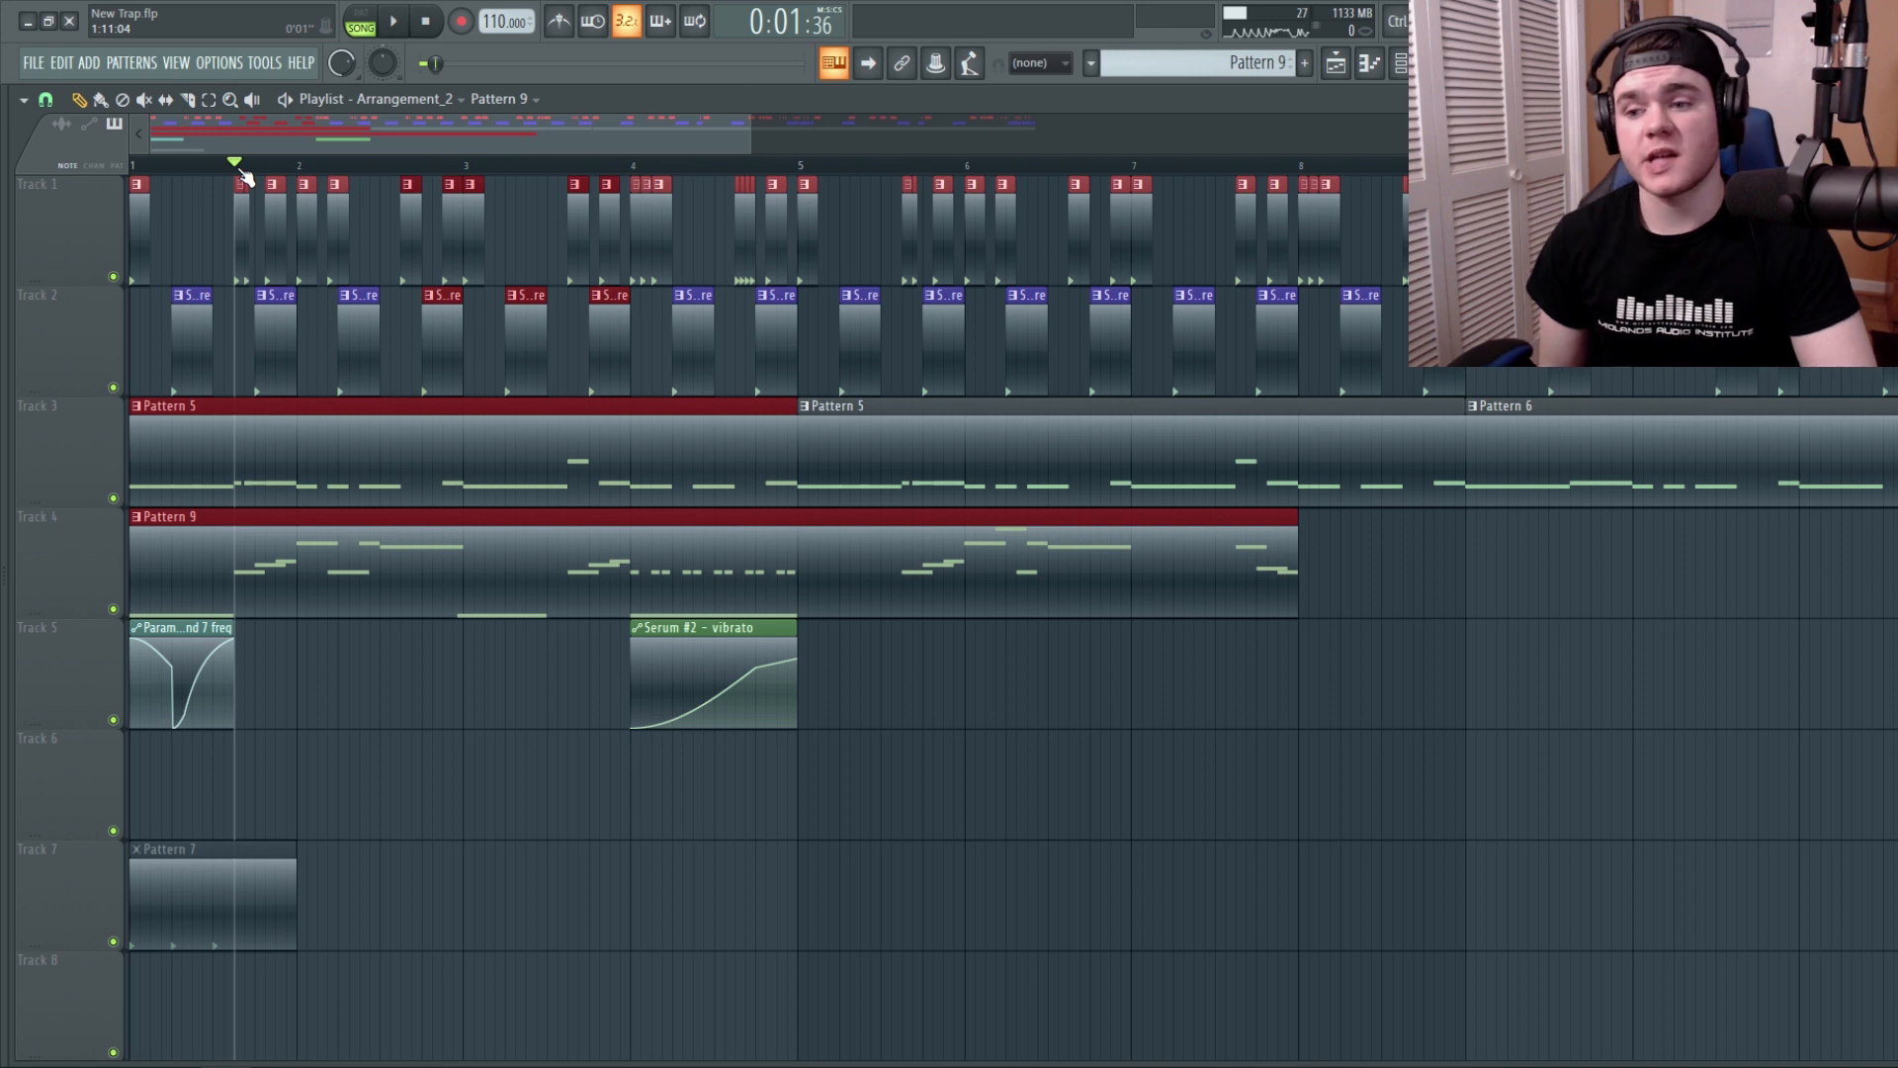
Examine the MT- 18 - Reece G# clip's sample settings, preview the sample alone, and listen to it within the arrangement.
key(space)
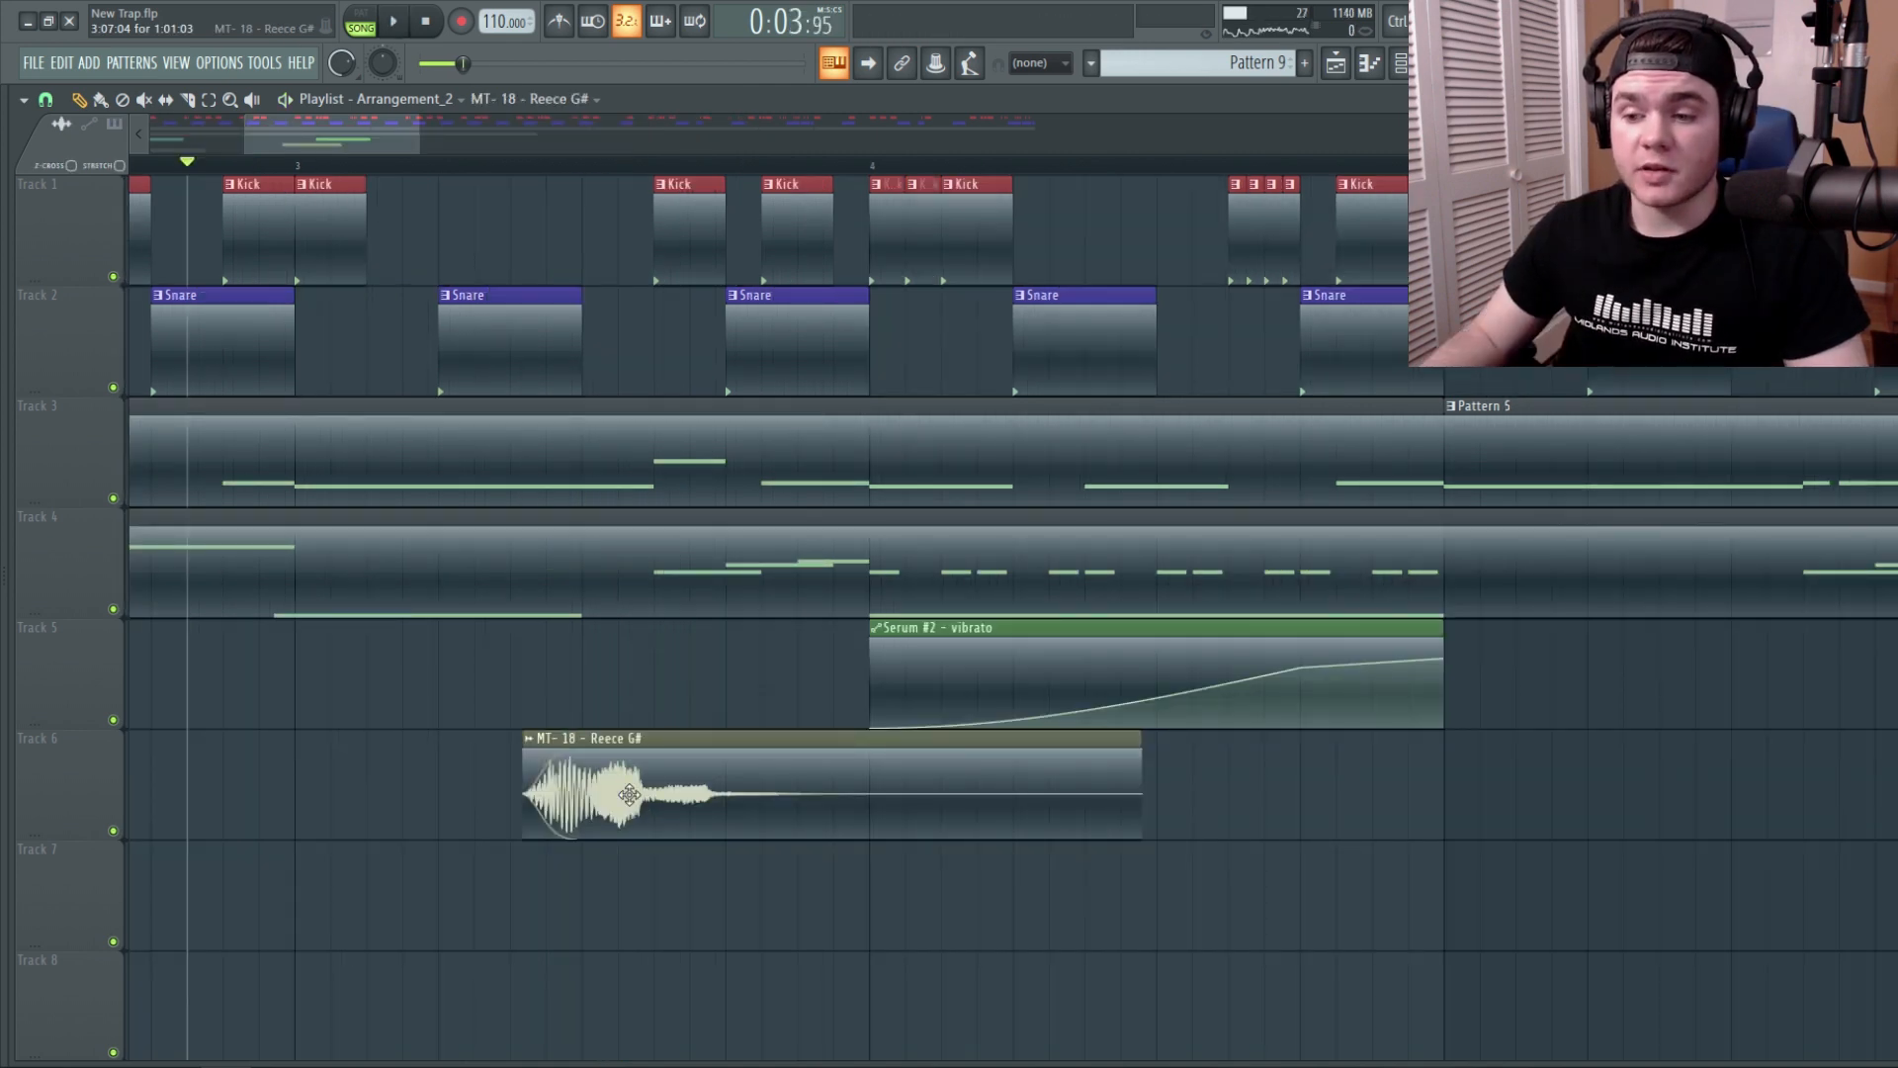
double_click(629, 794)
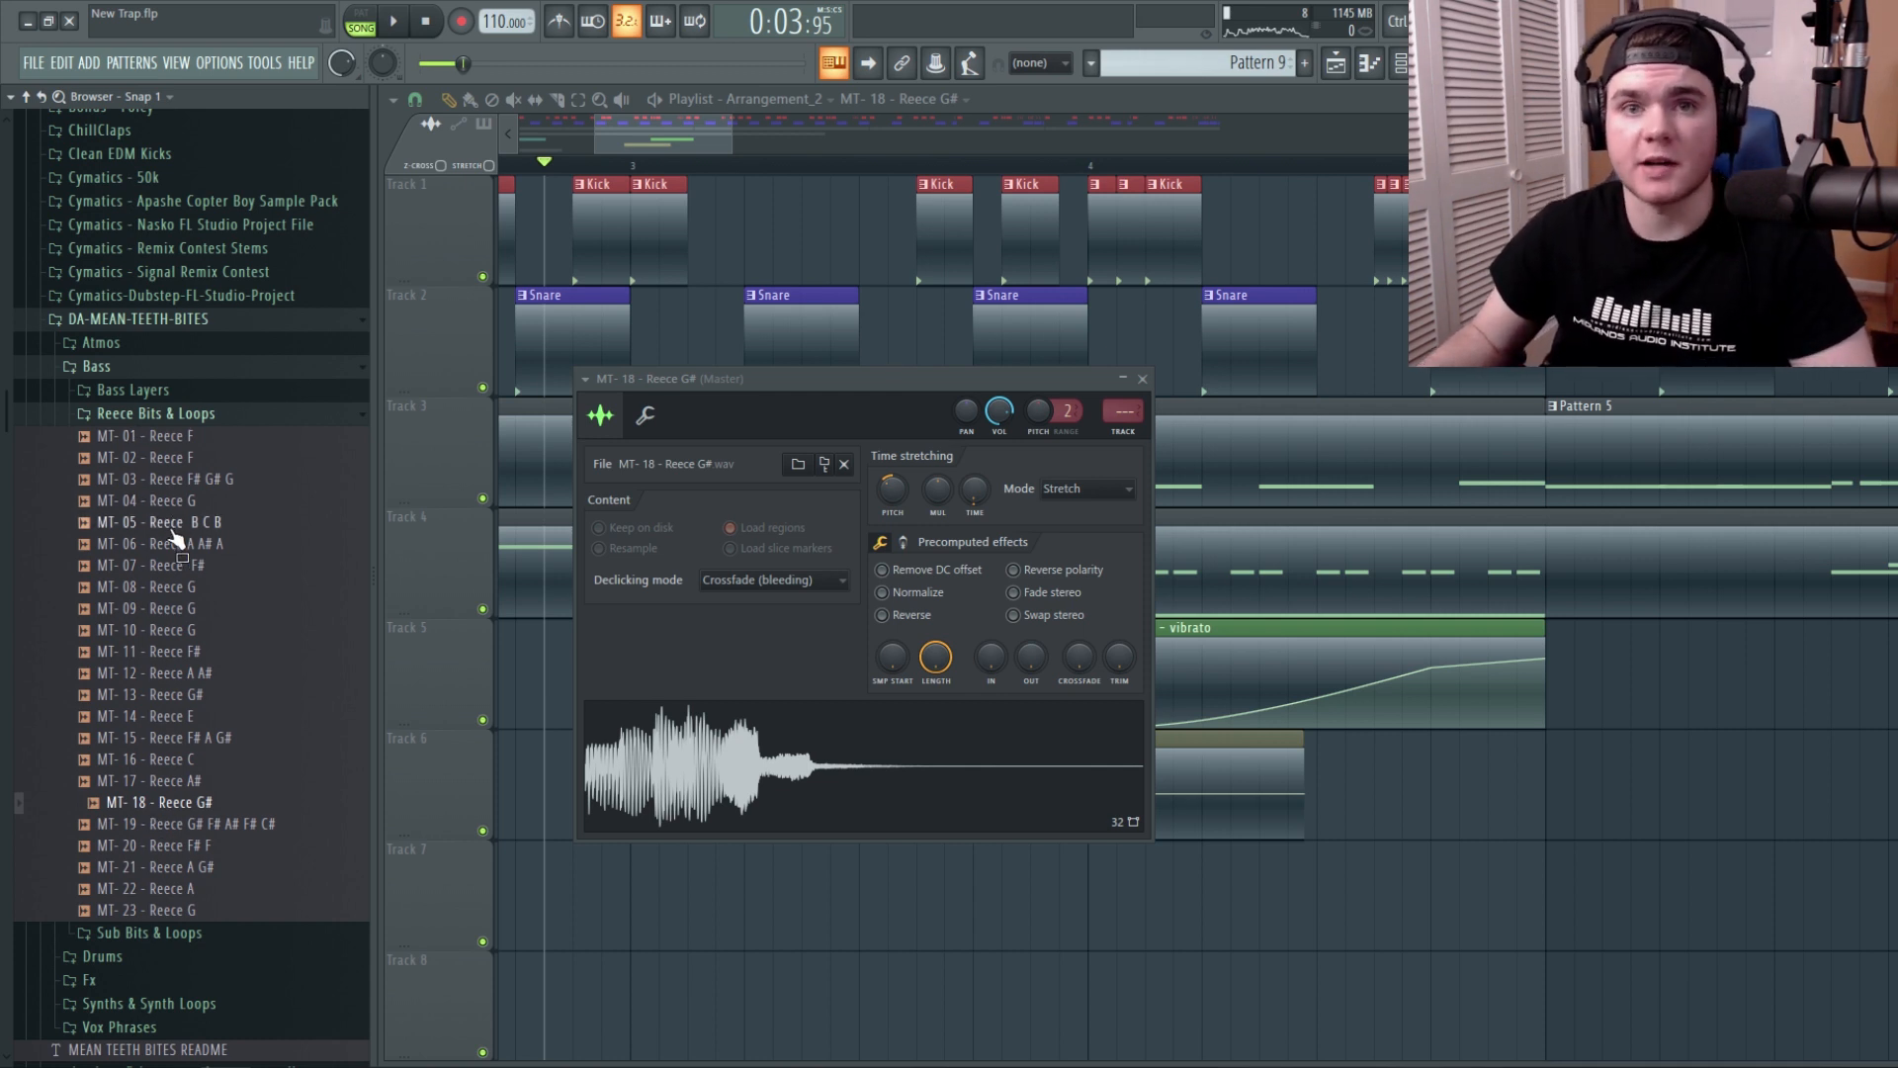
key(alt+F8)
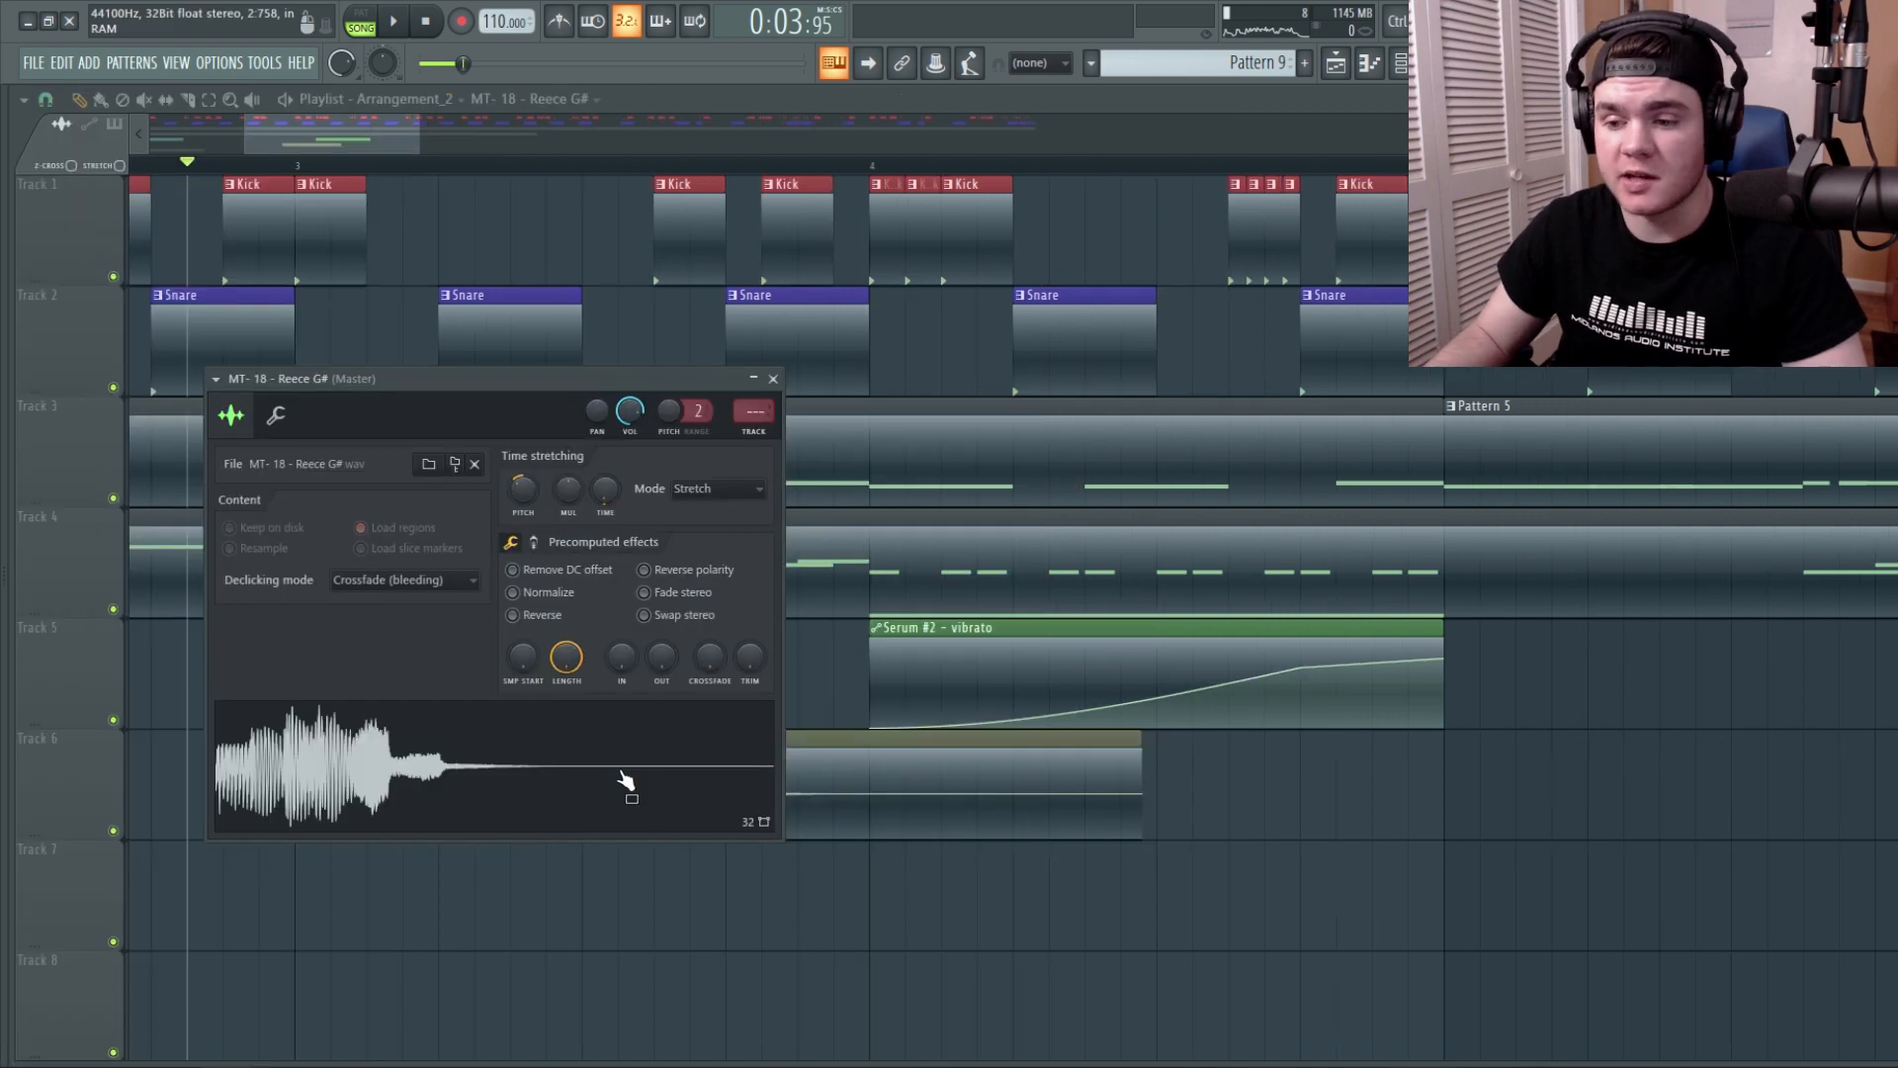
click(440, 761)
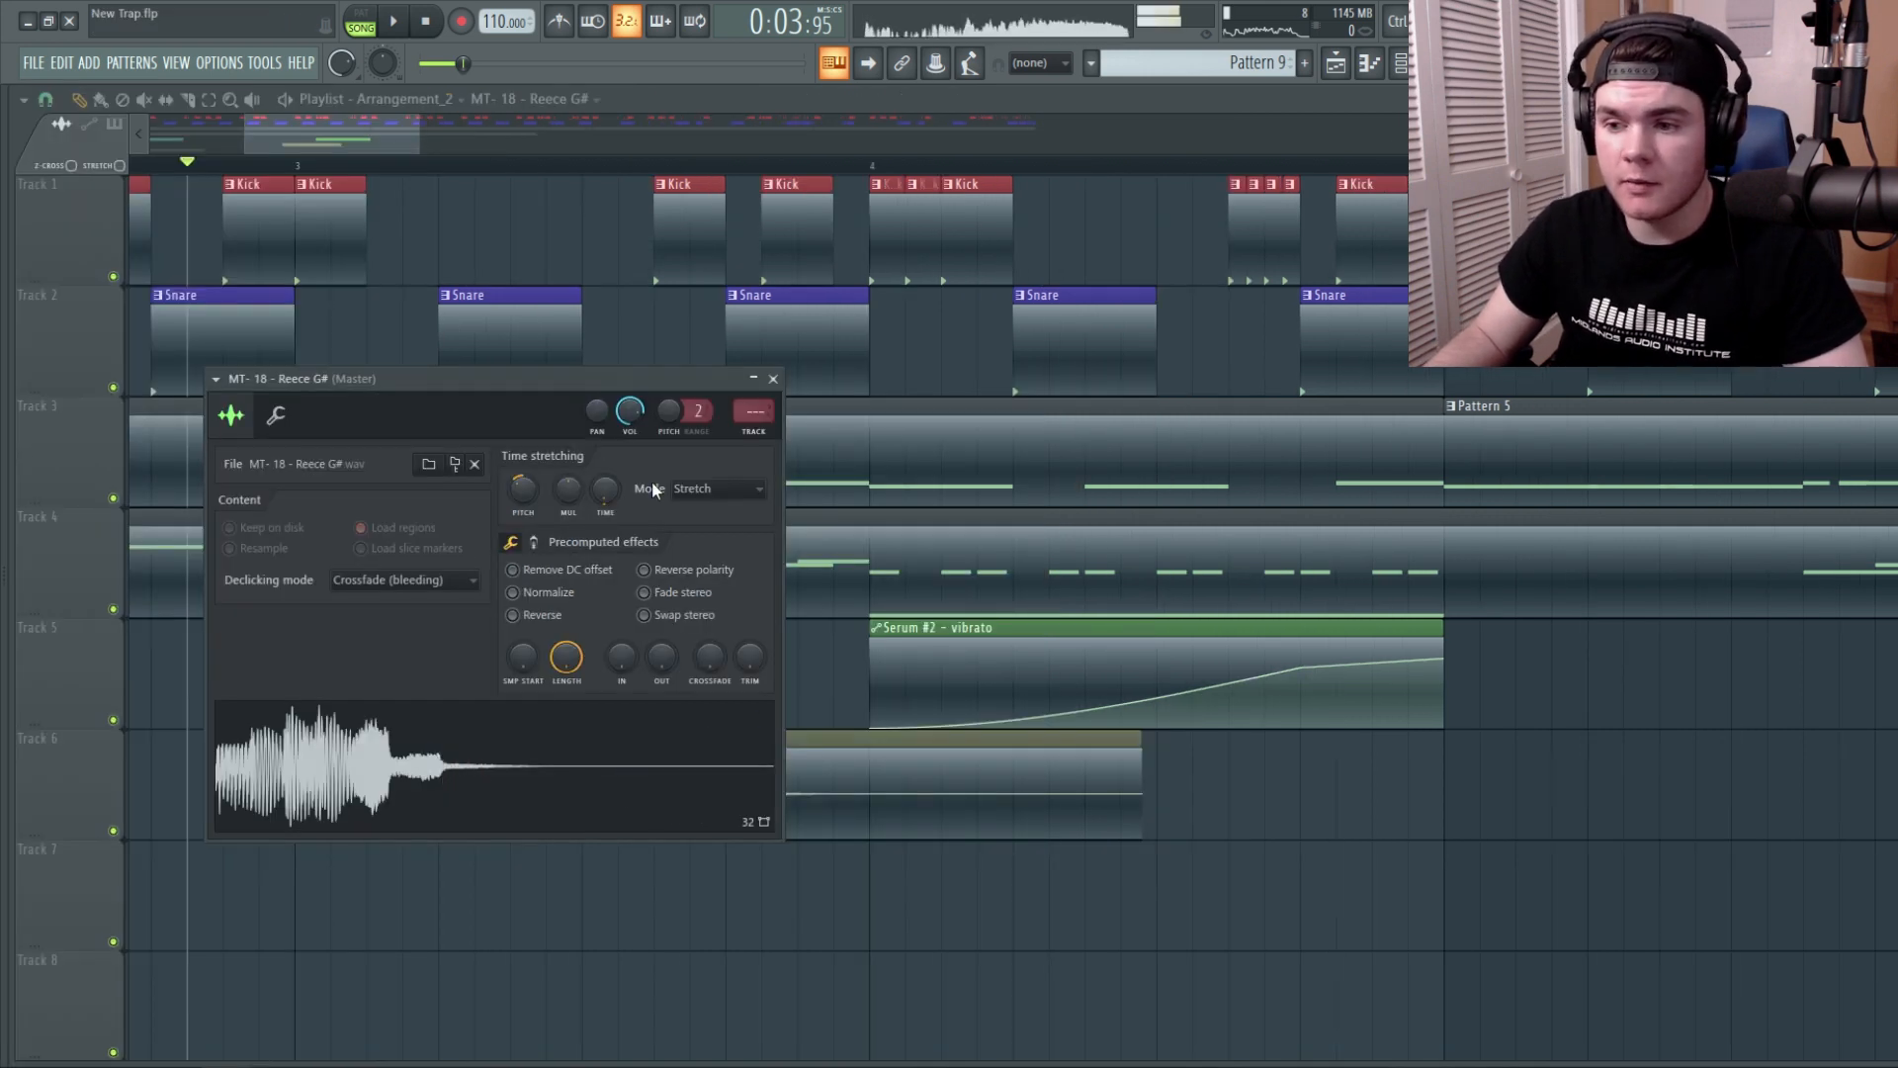
click(773, 378)
key(space)
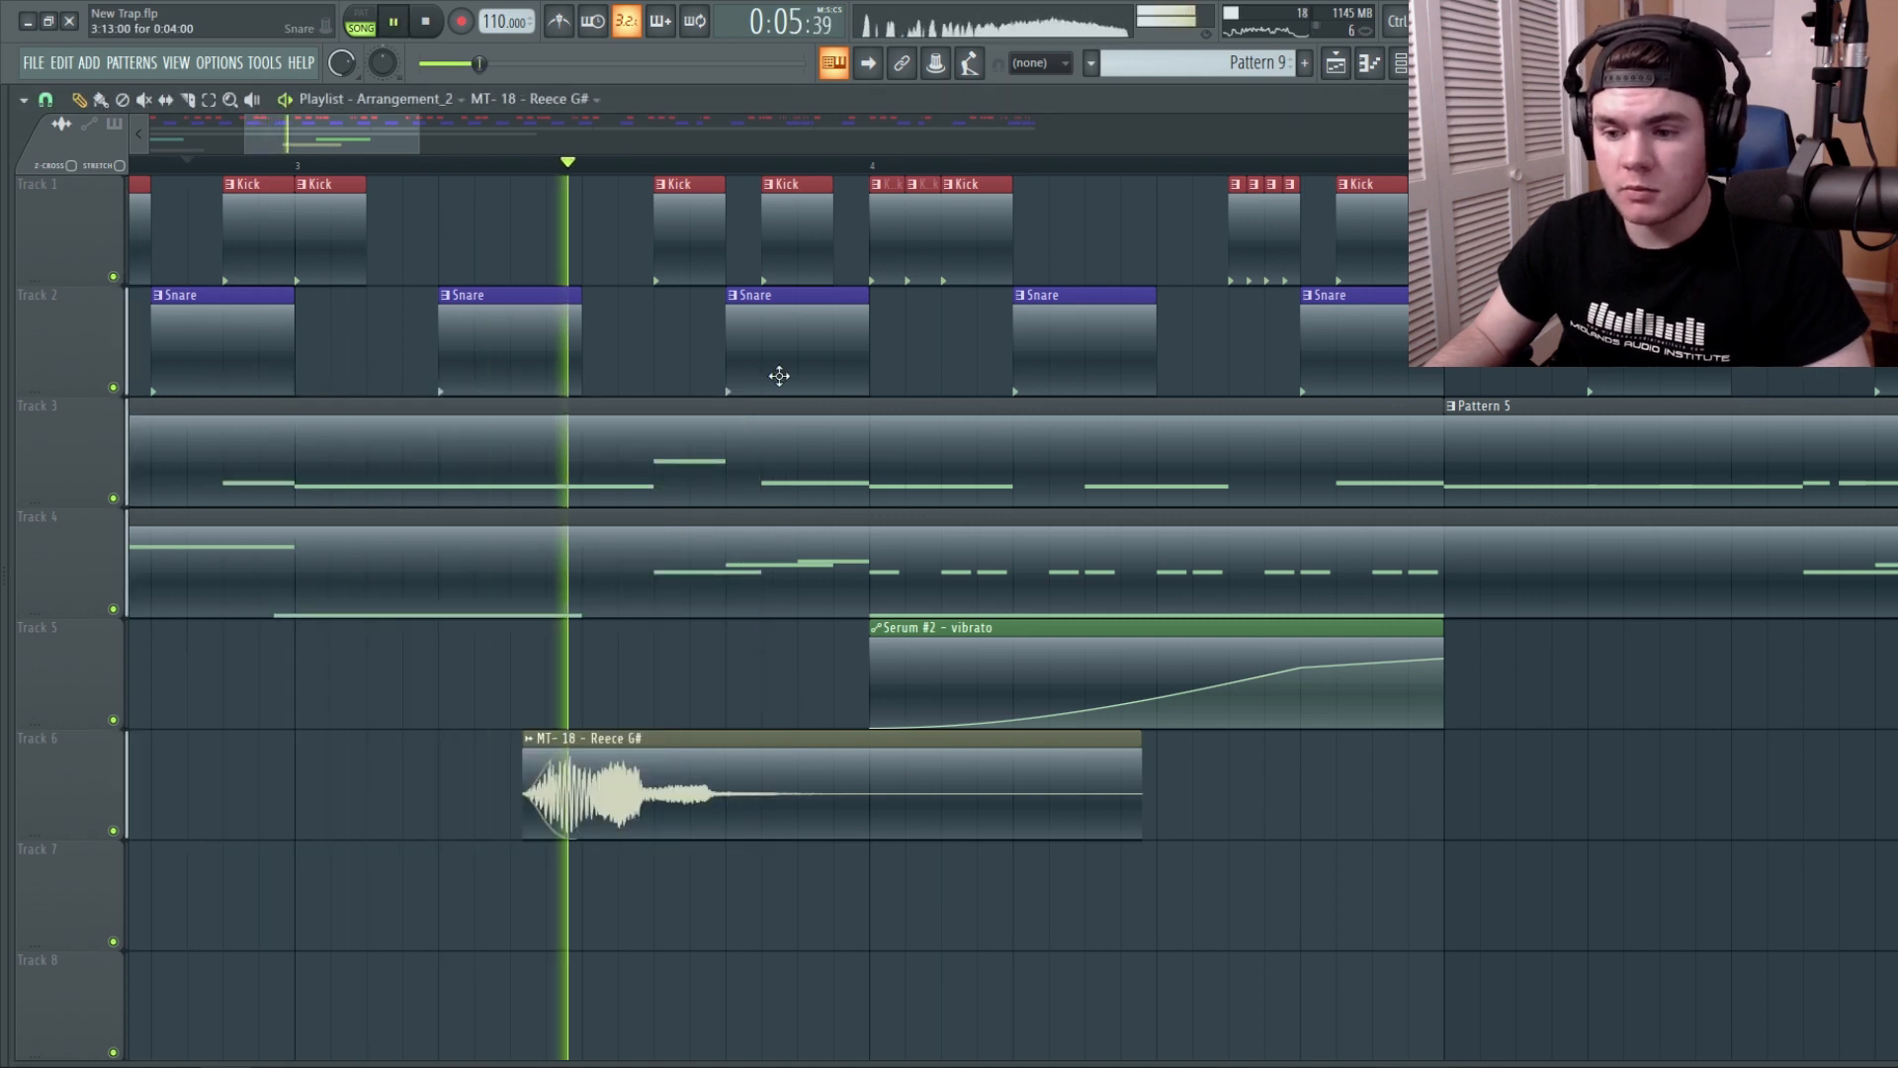
key(space)
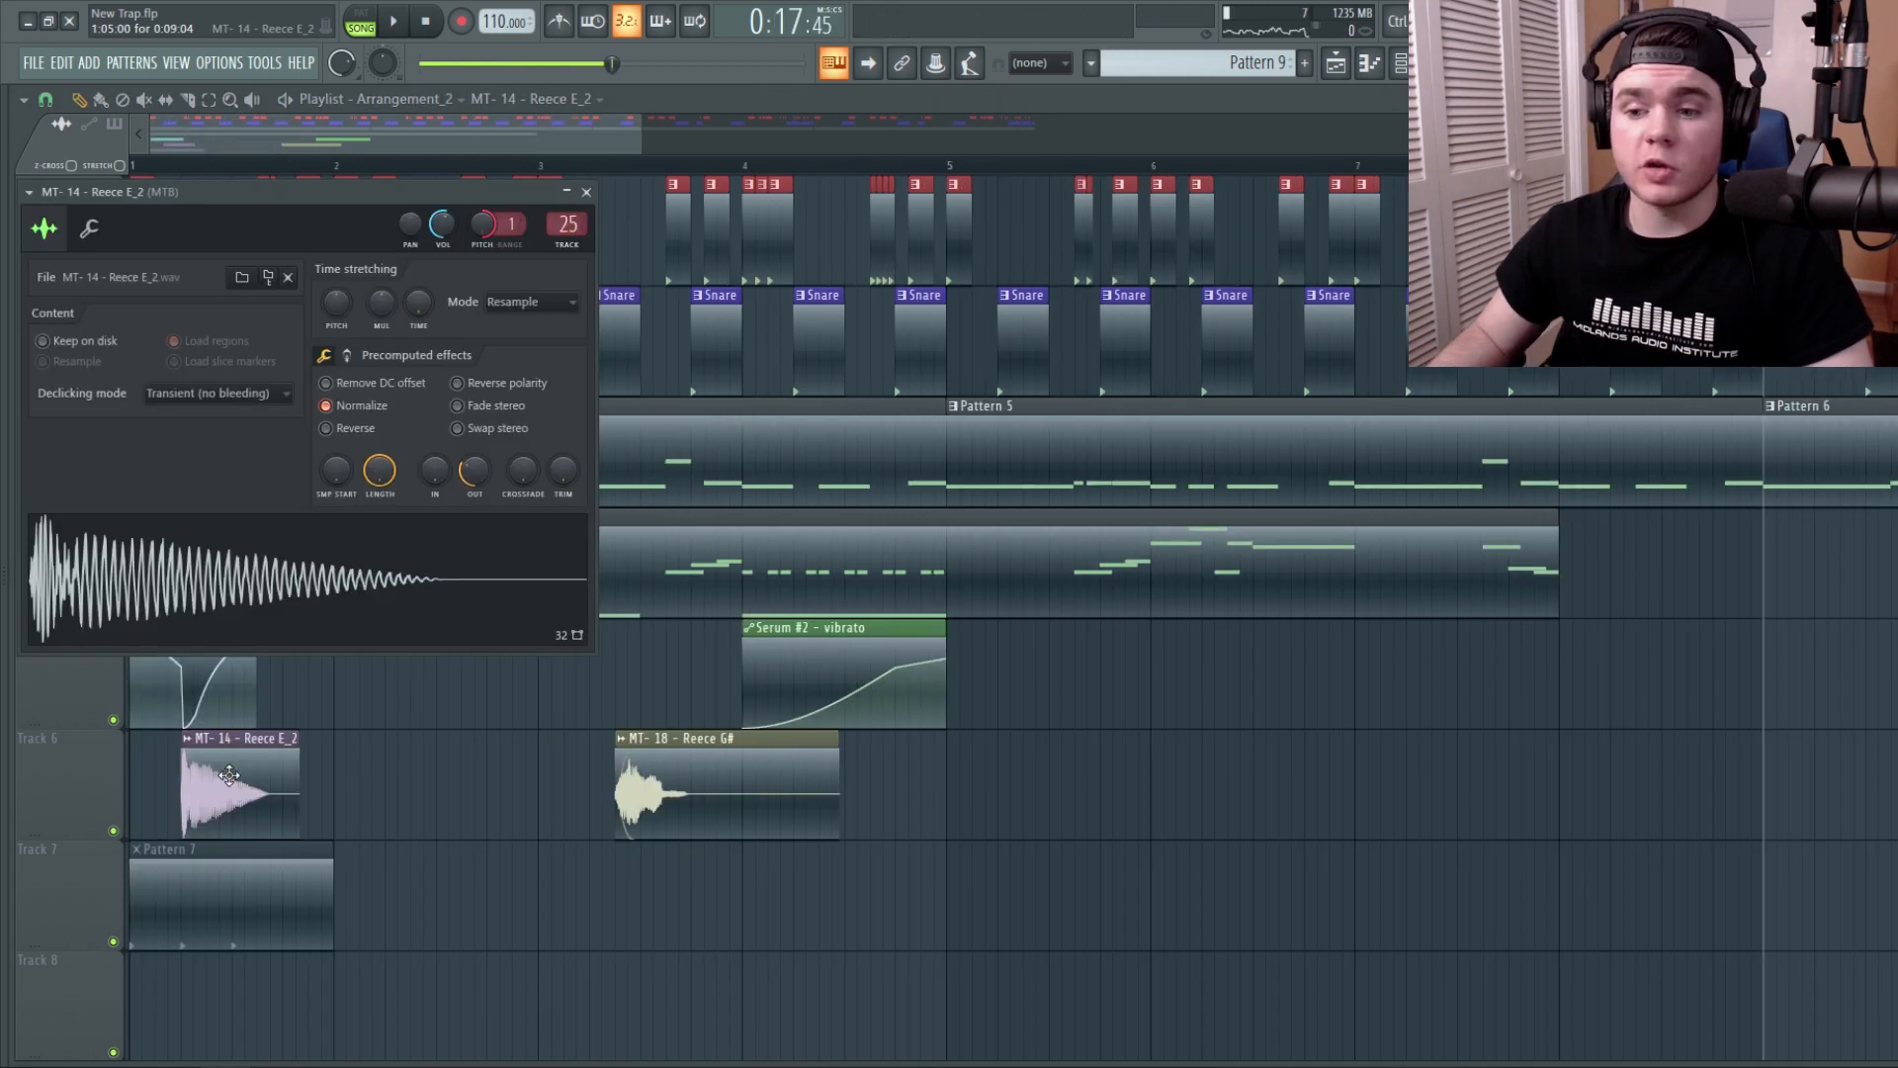
Preview the MT- 14 - Reece E sample in the file browser, compare it with the normalized MT- 14 - Reece E_2 channel, and close the channel settings.
key(alt+F8)
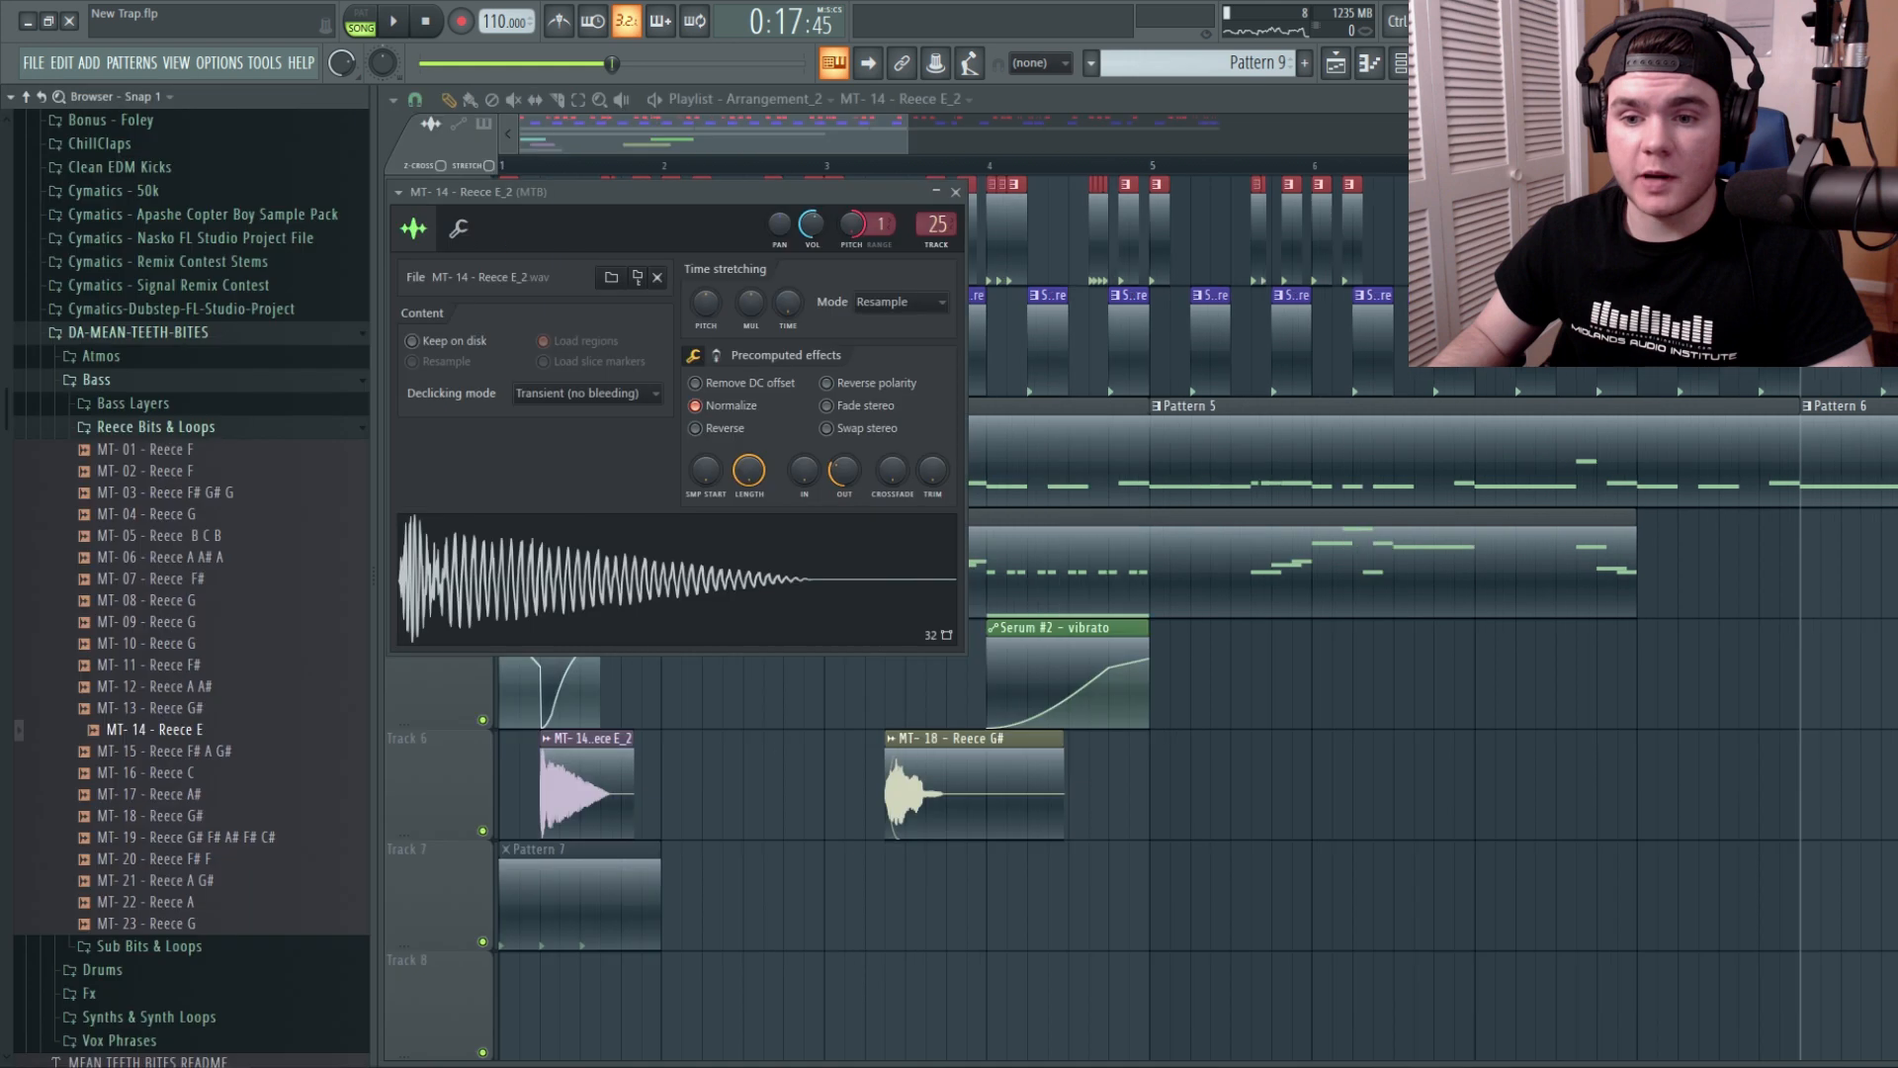
click(153, 732)
key(alt+F8)
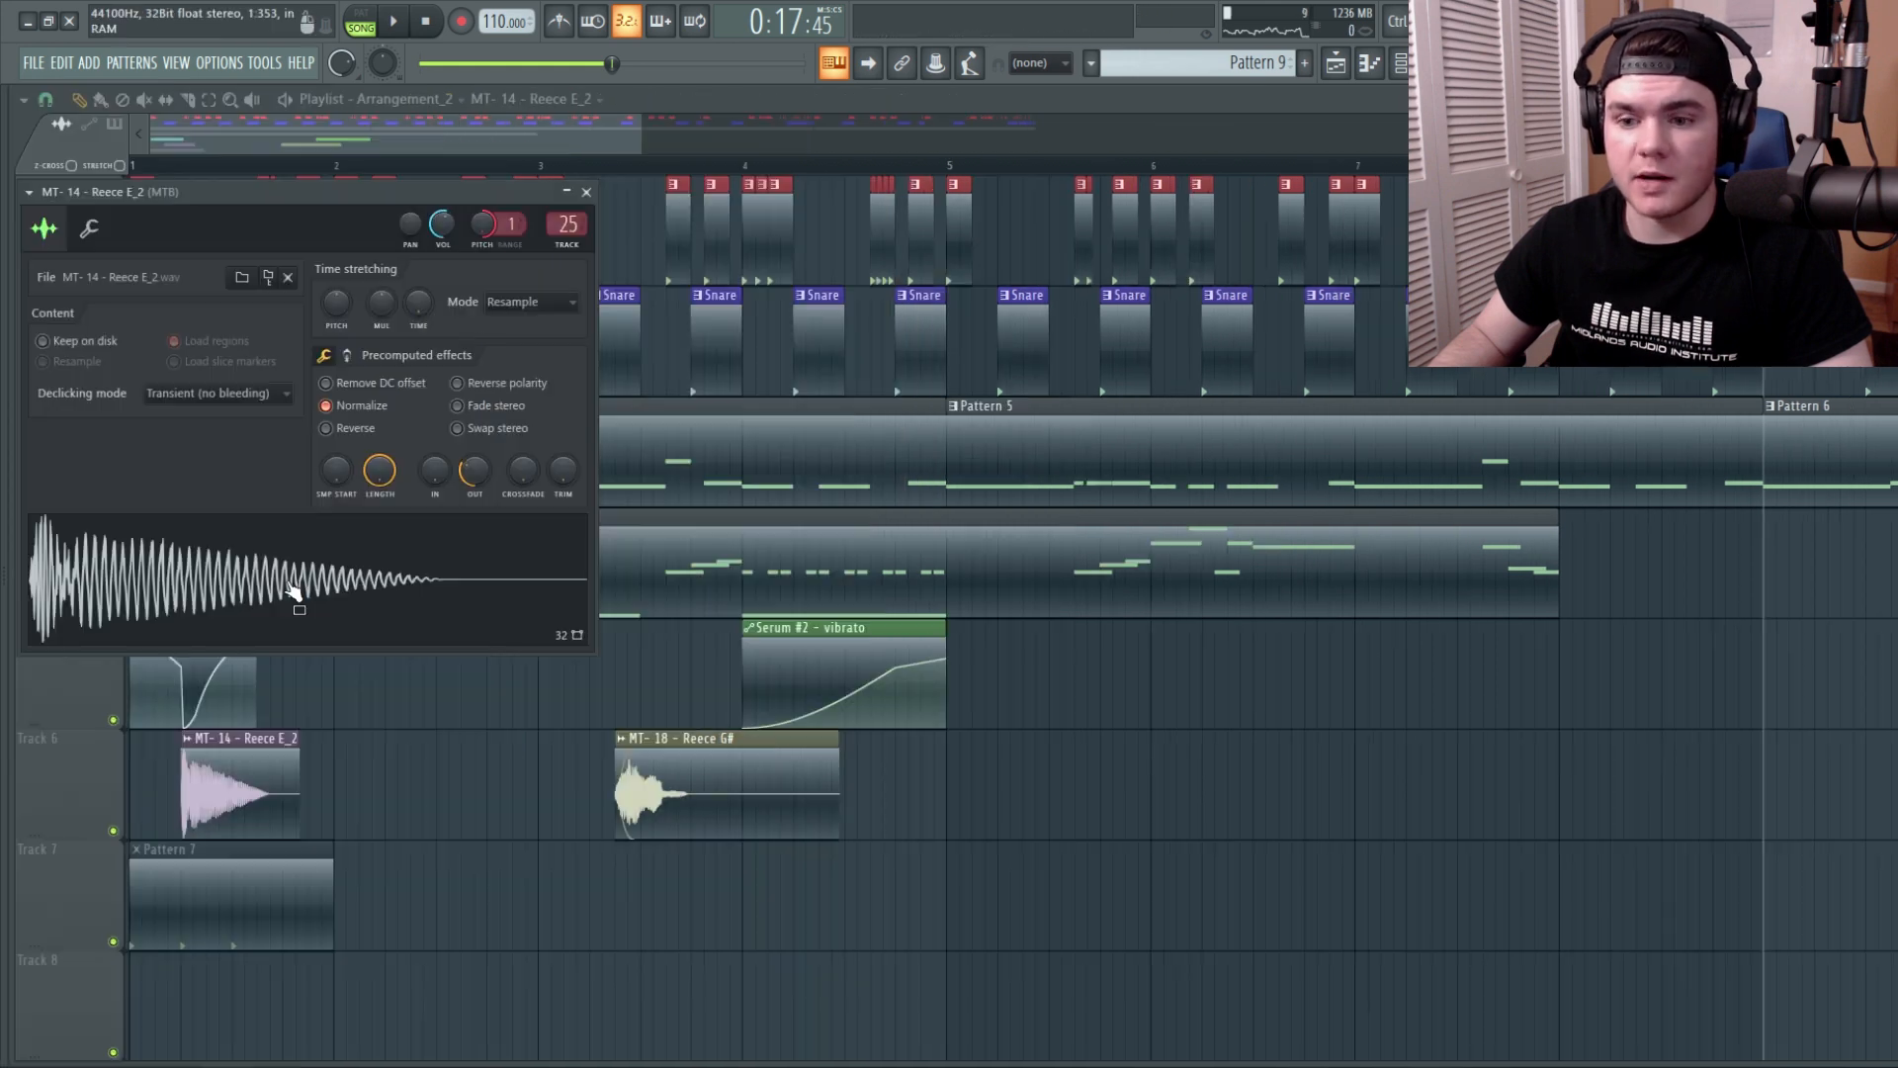
click(328, 613)
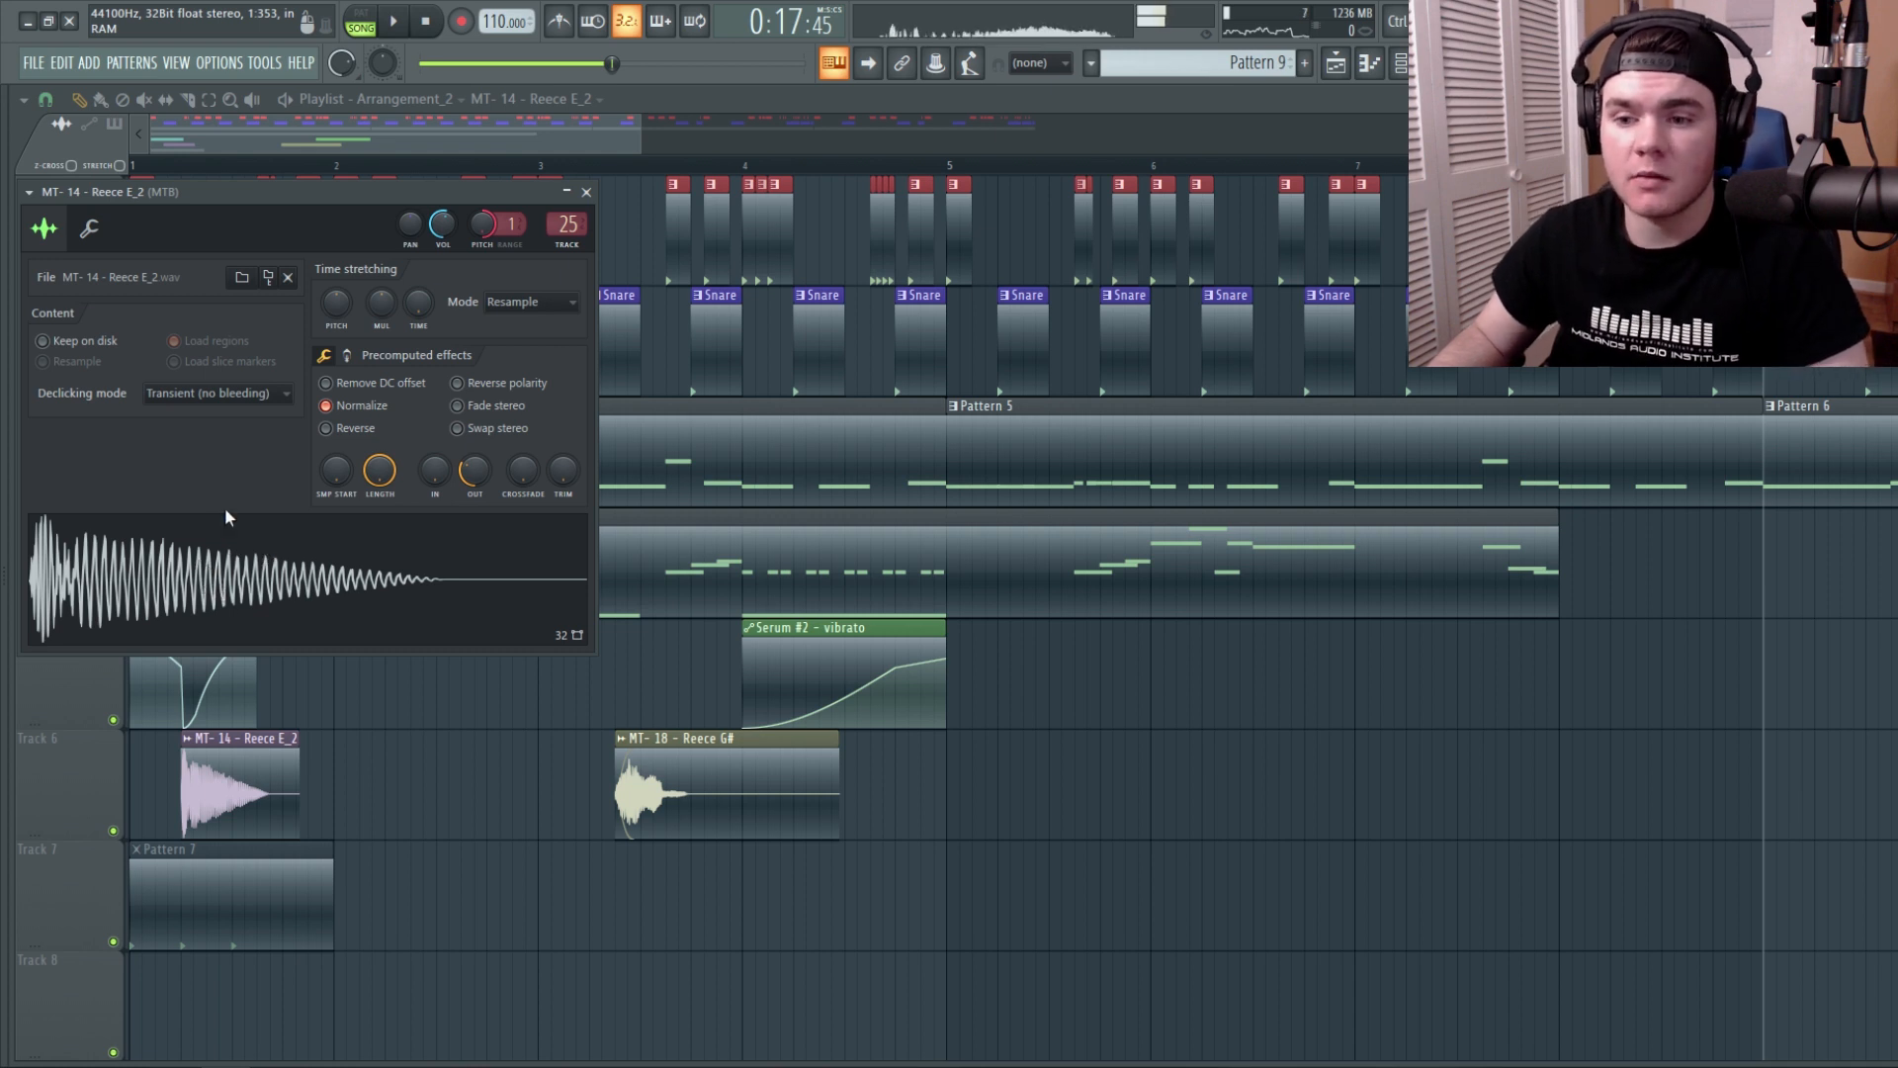
click(586, 191)
Listen to the opening bars of the arrangement with the MT- 14 - Reece E_2 clip playing on Track 6.
key(space)
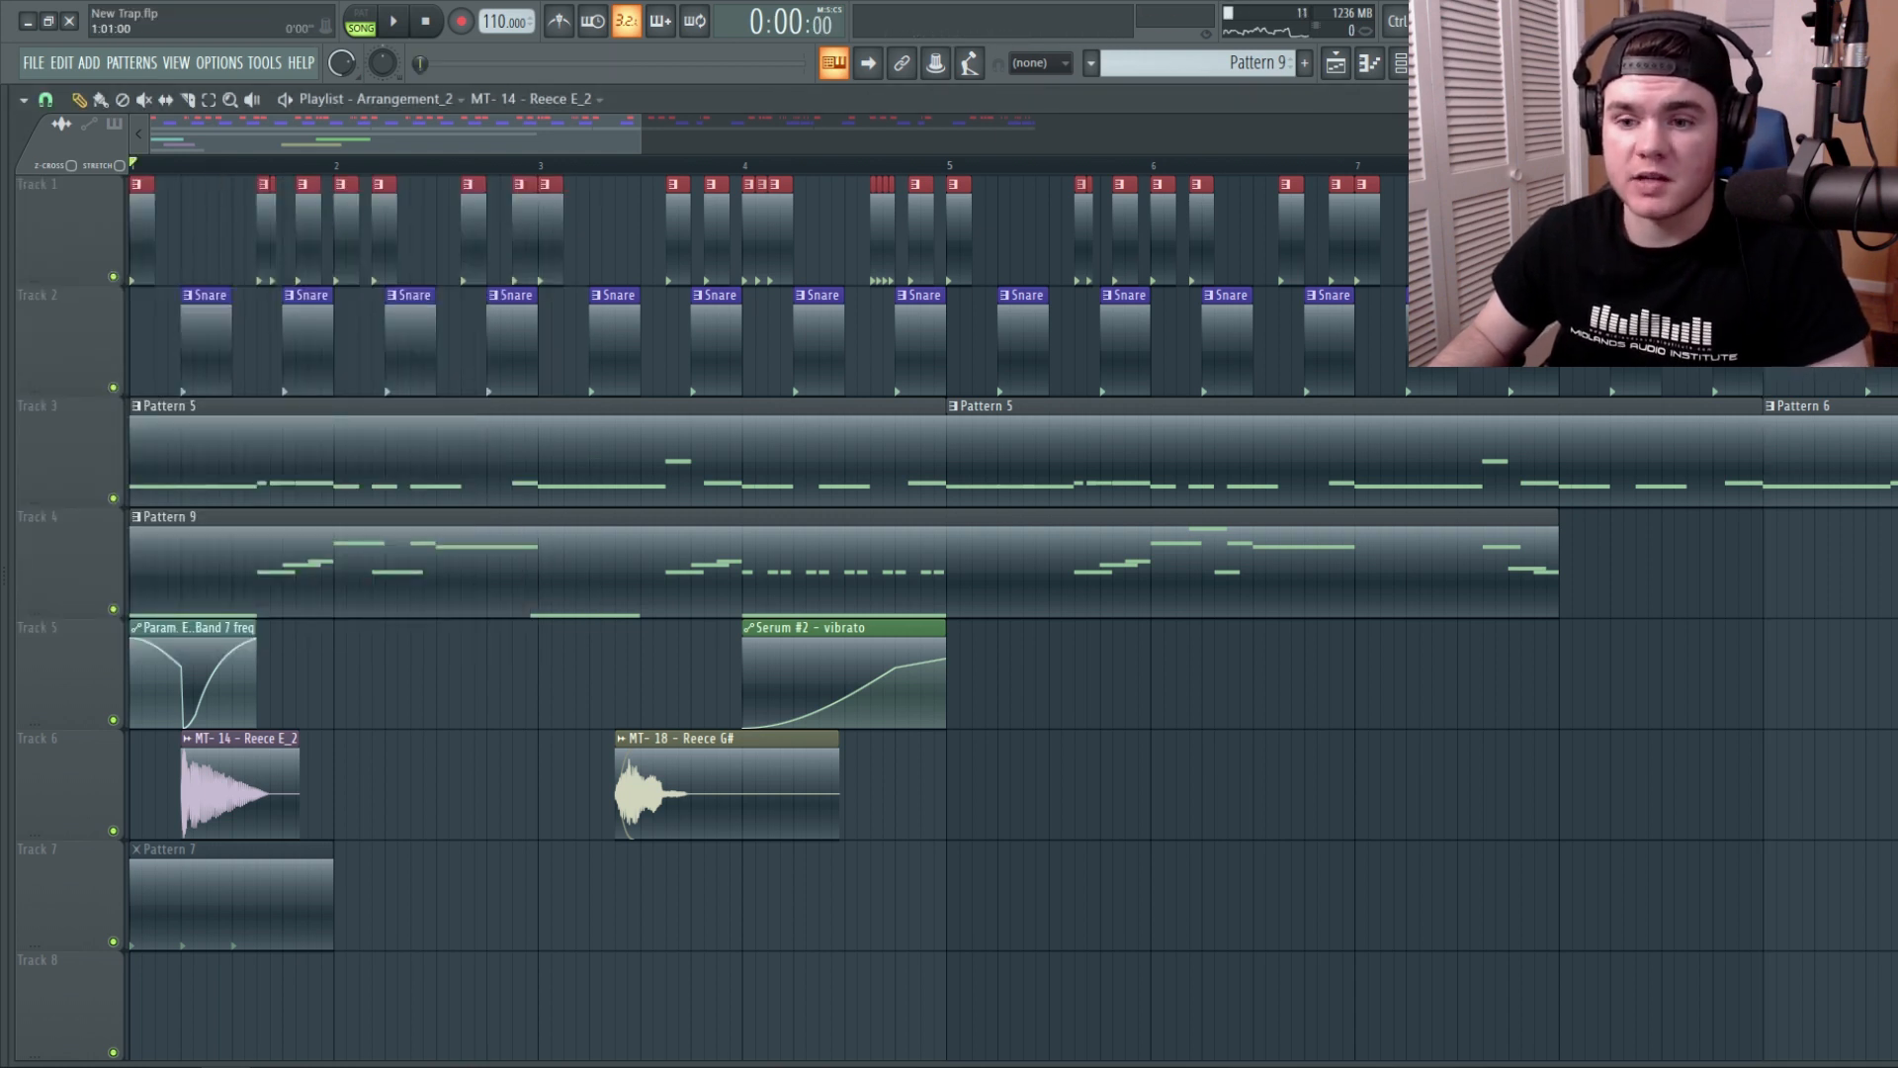
key(space)
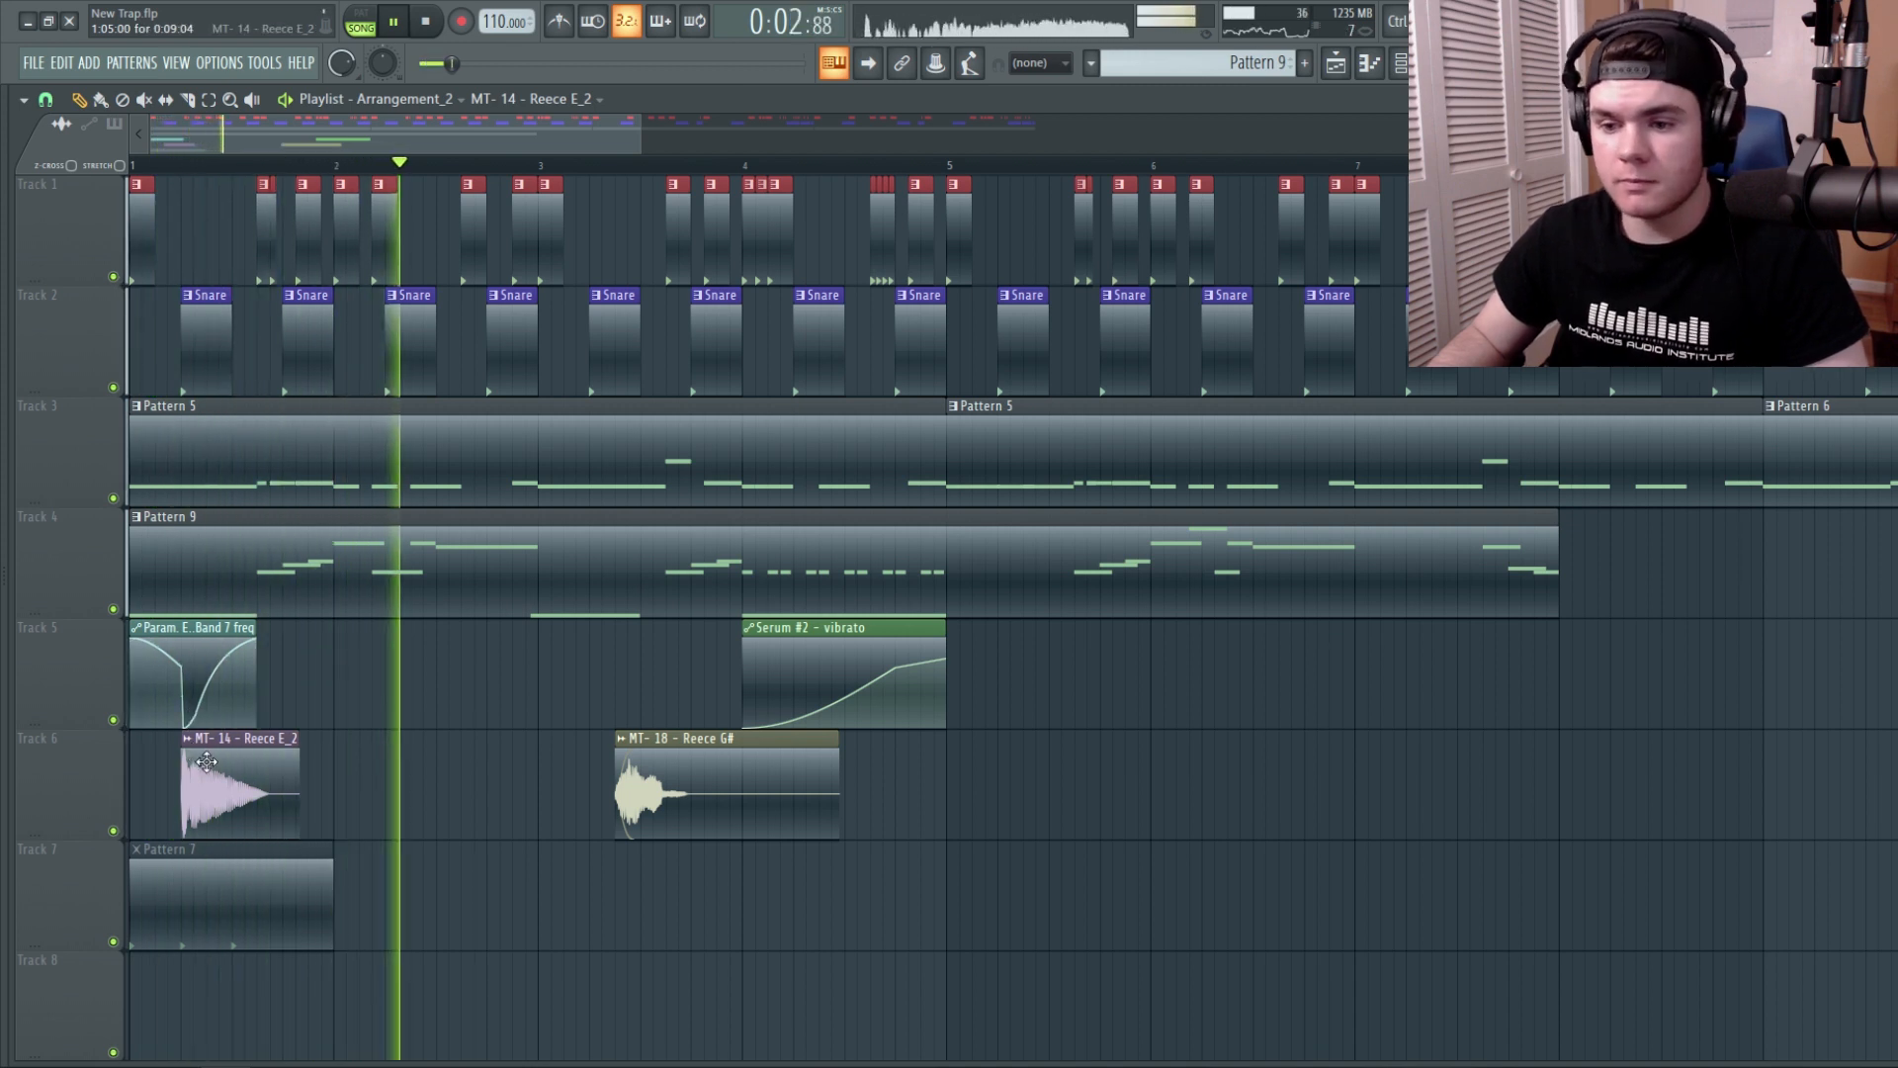
key(space)
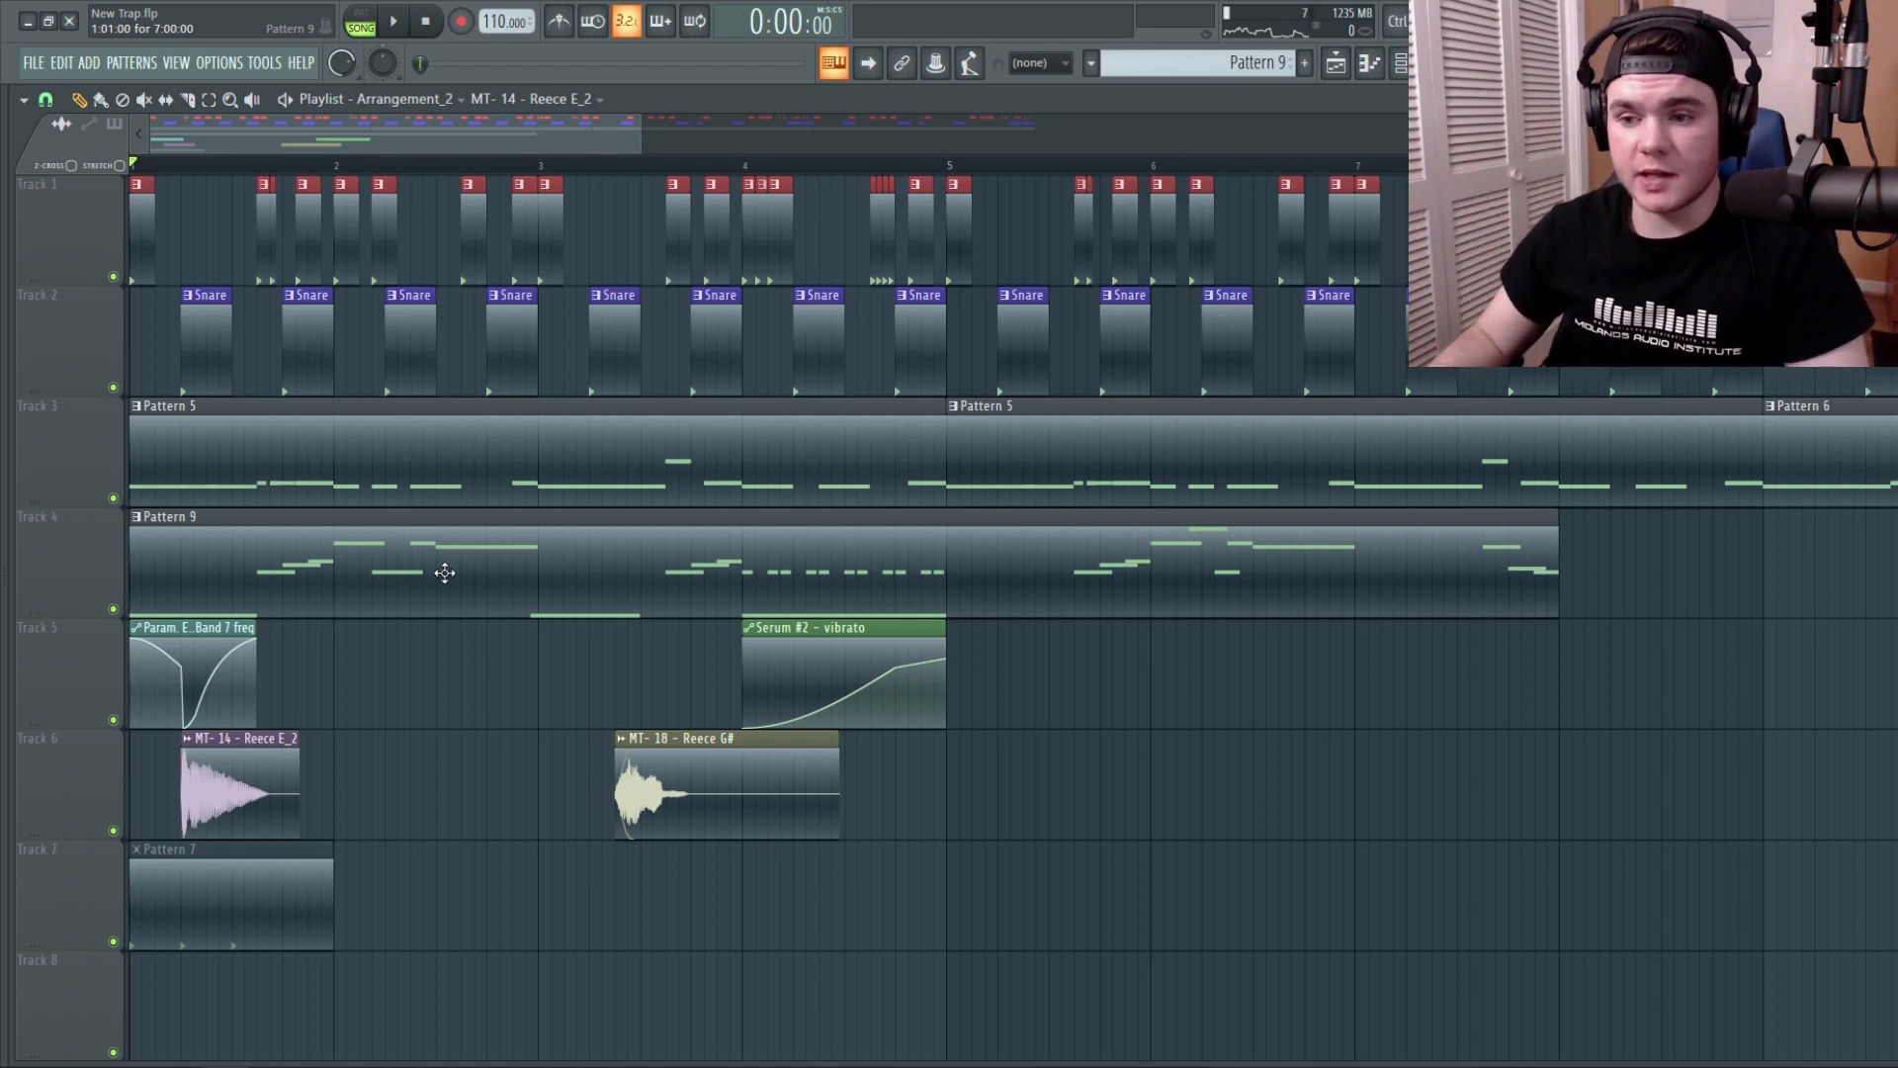
Open the Pattern 9 instruments and audition a few notes of the LEAD - Saw Teeth preset in Serum #7.
double_click(445, 574)
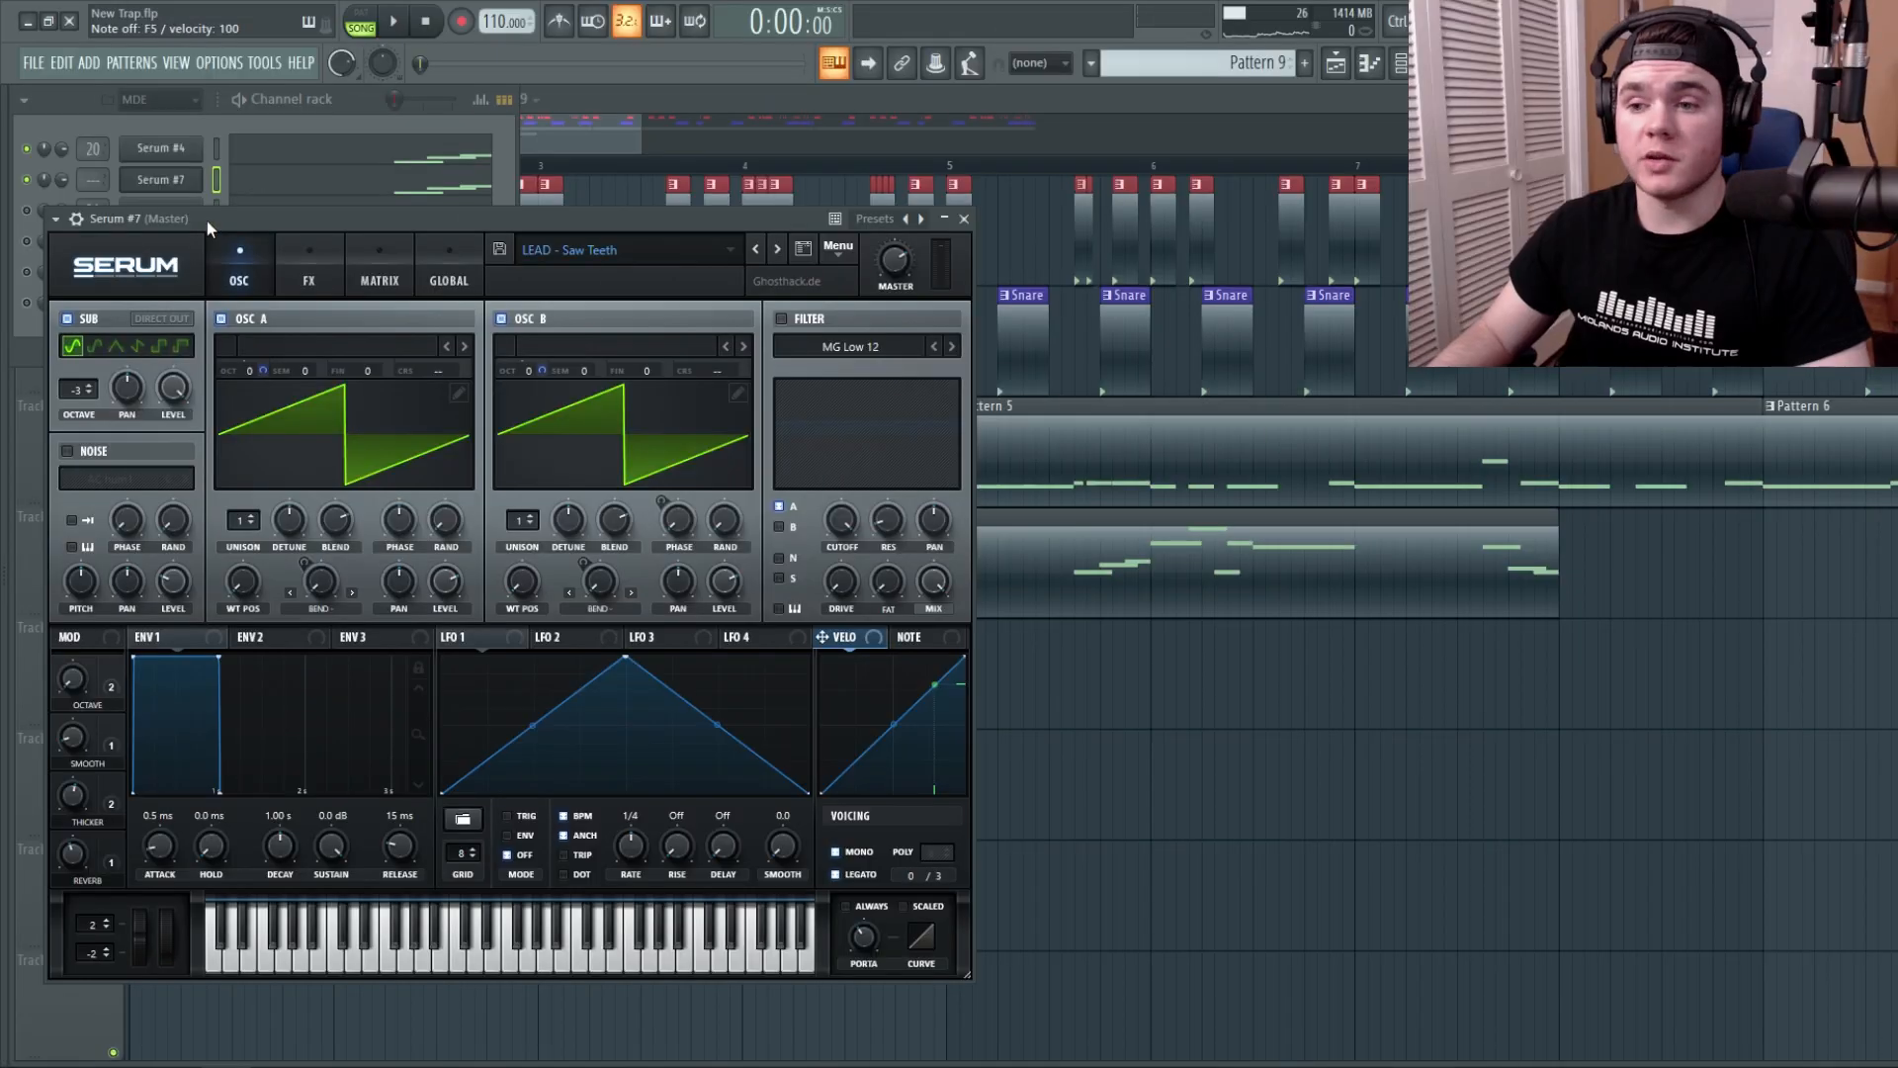
key(v)
key(b)
key(h)
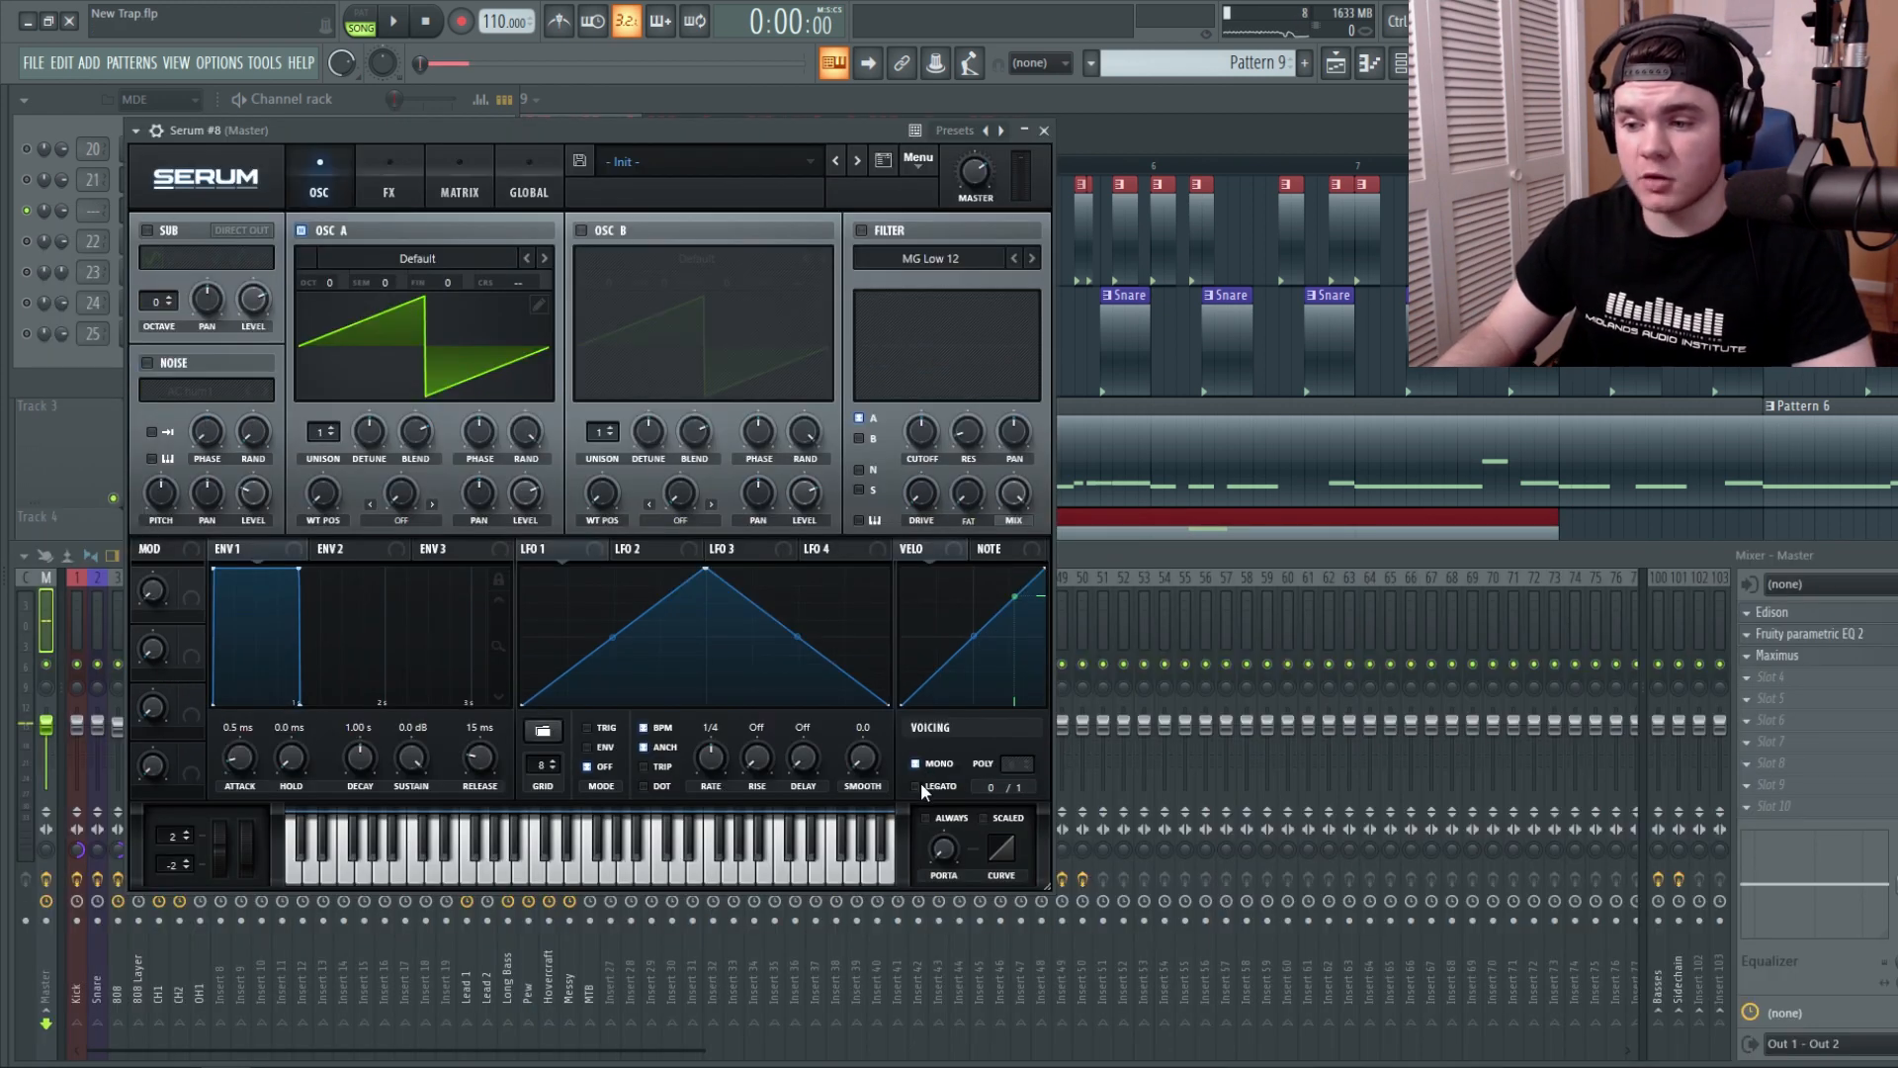
Enable Legato on the Serum #8 Init patch and adjust the unison detune of both oscillators, setting OSC A's to 0.23.
click(918, 786)
drag(952, 759, 952, 756)
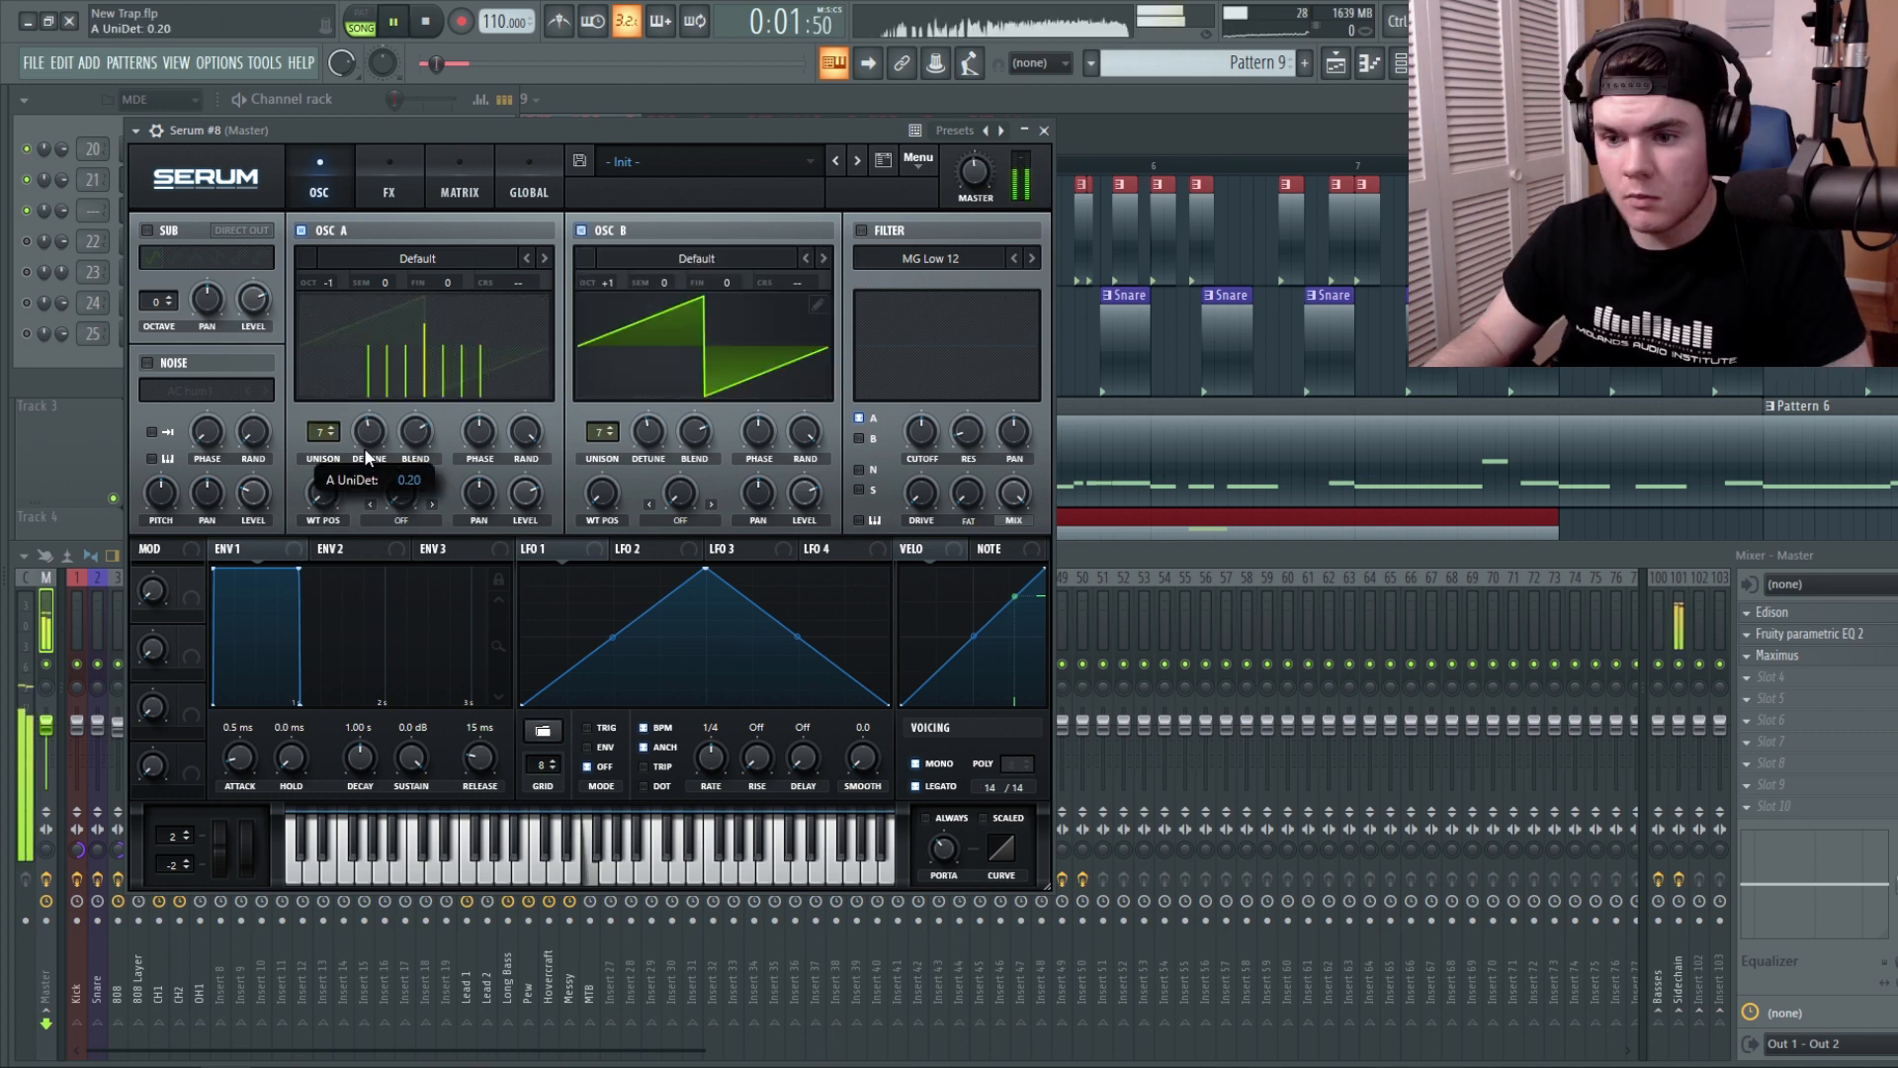
drag(364, 447, 380, 444)
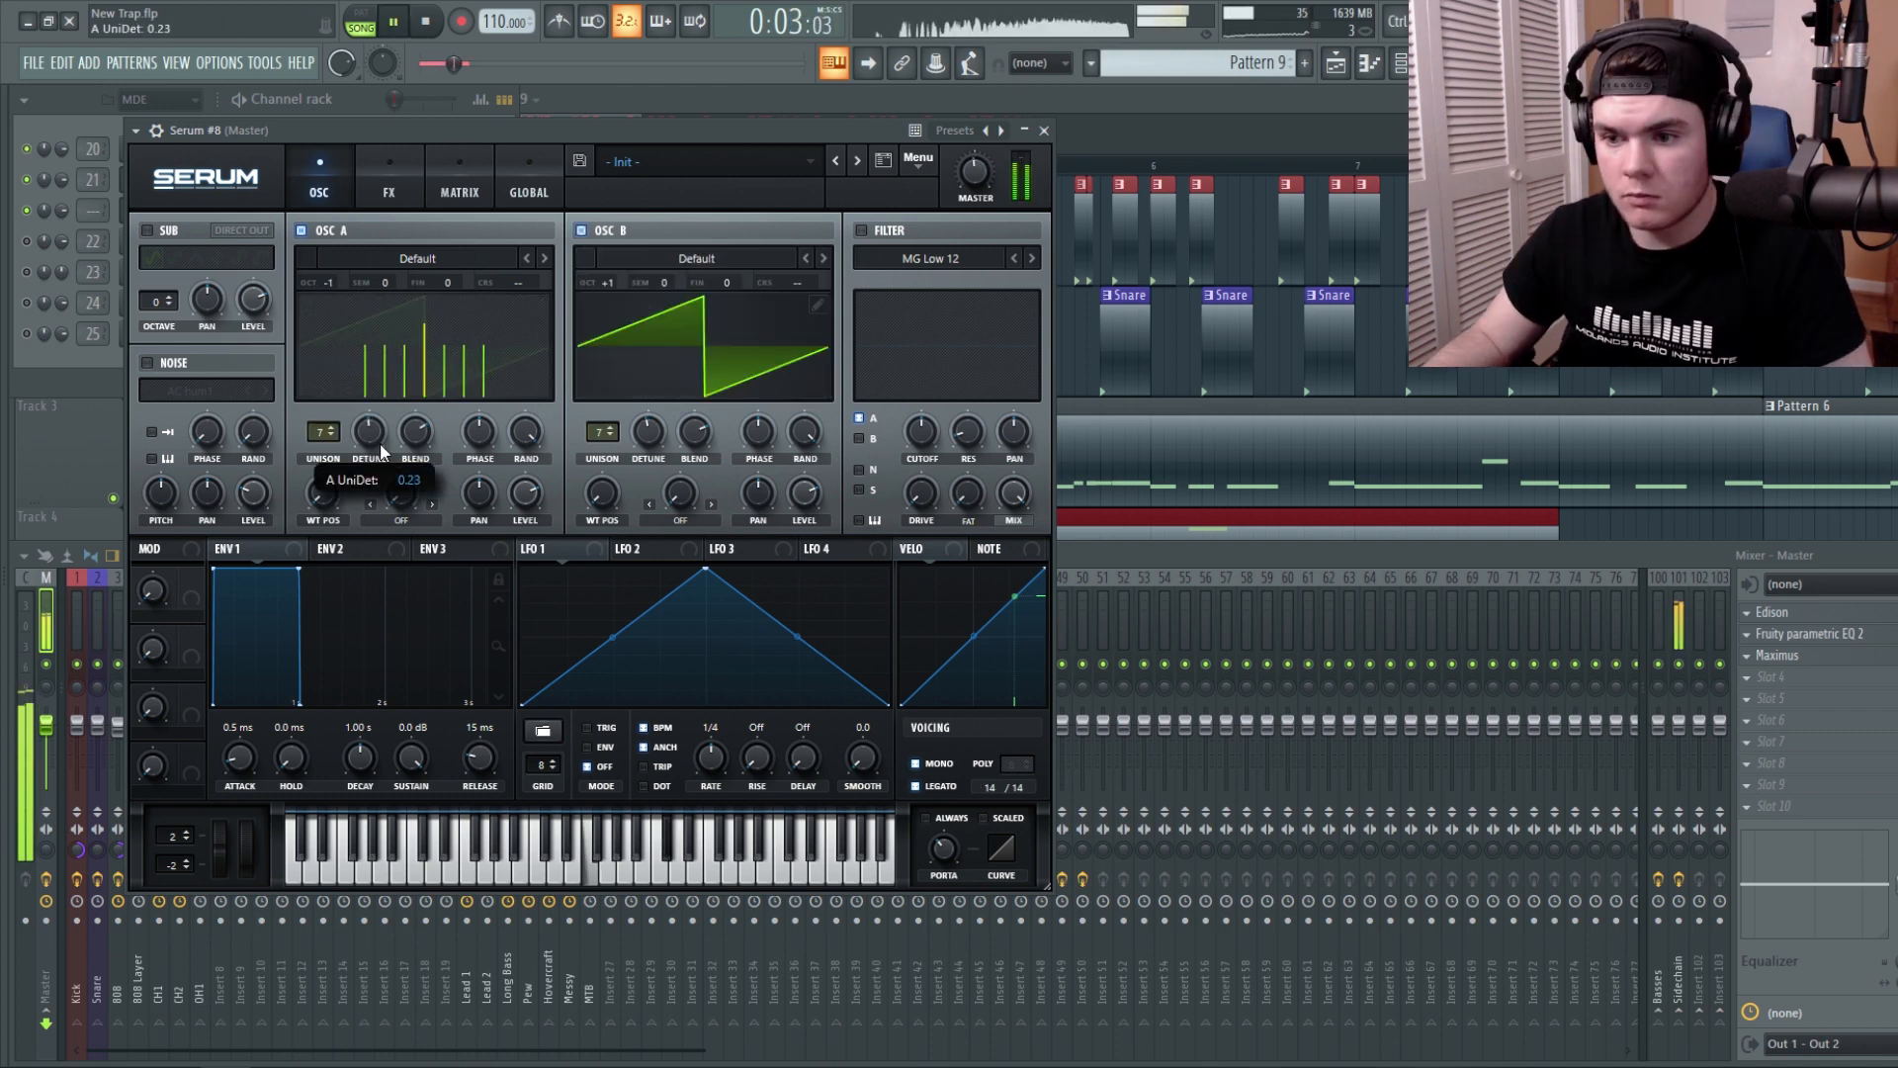
drag(639, 433, 640, 431)
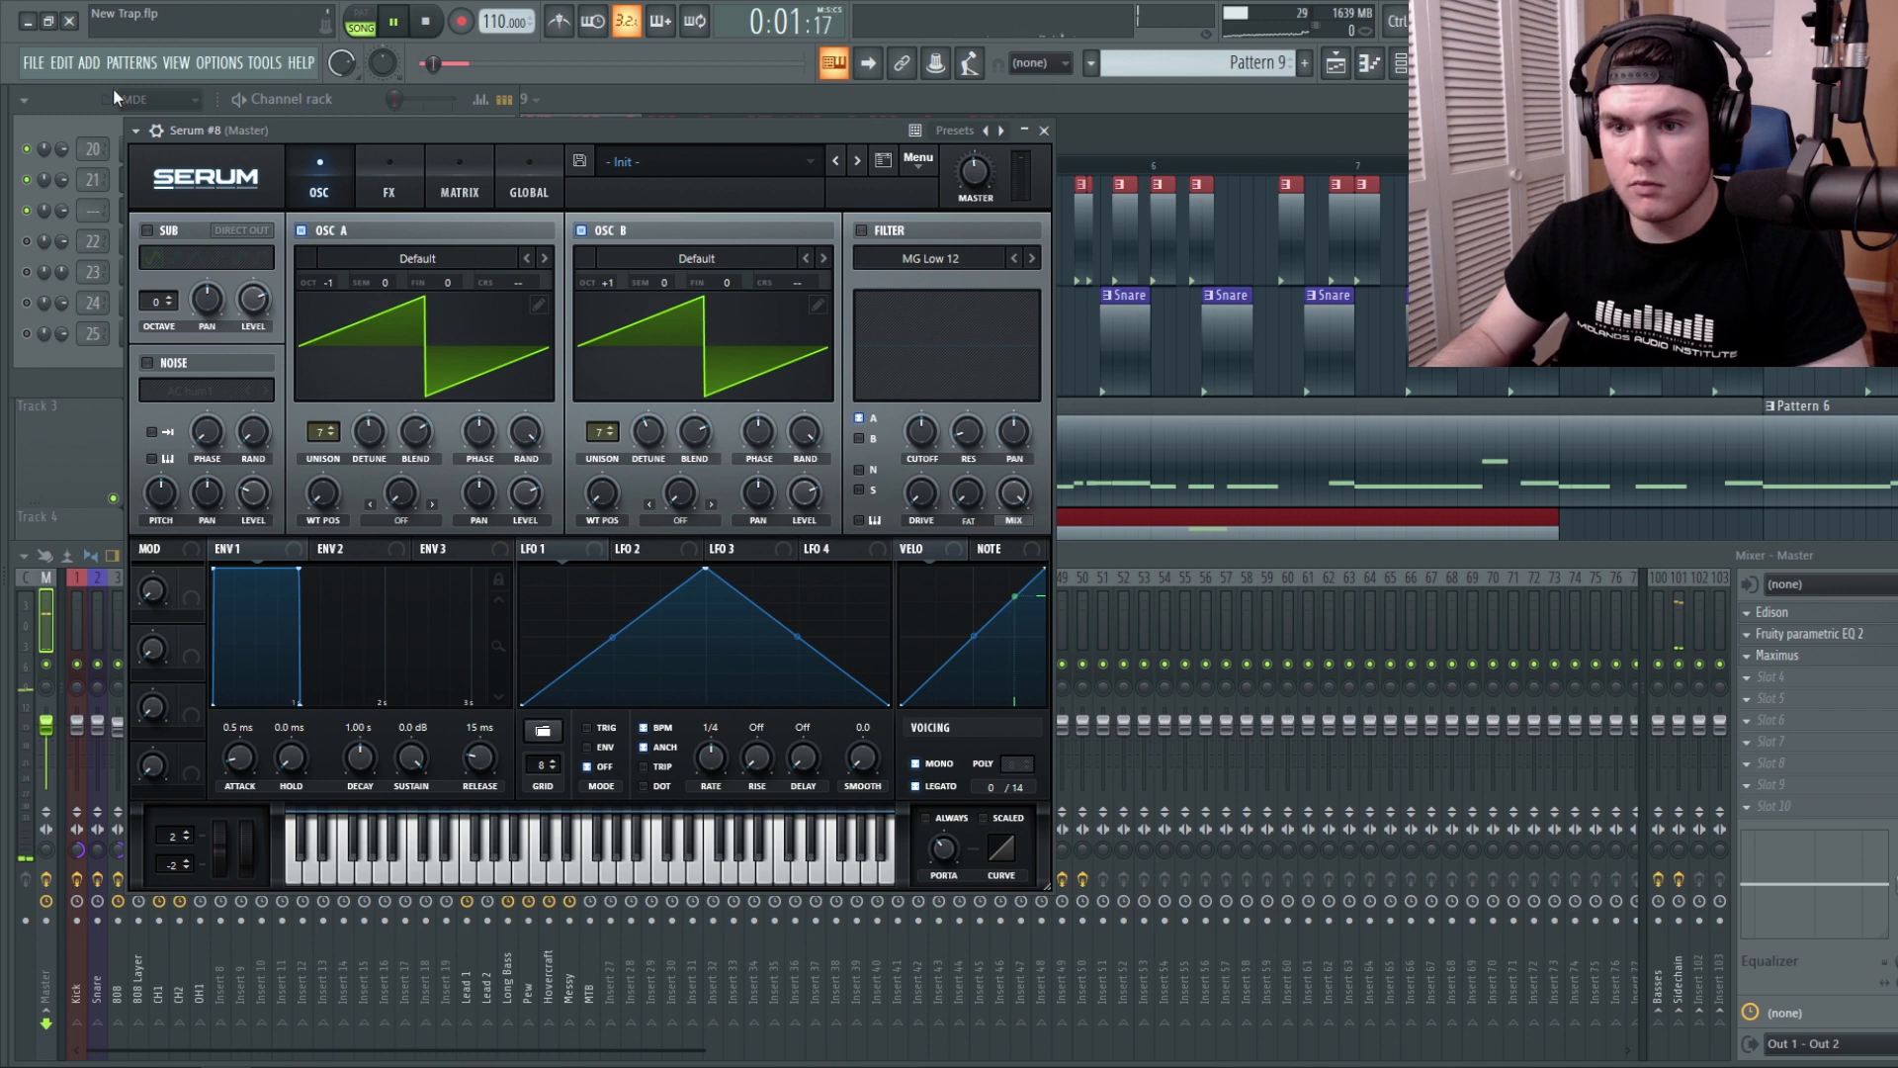
key(space)
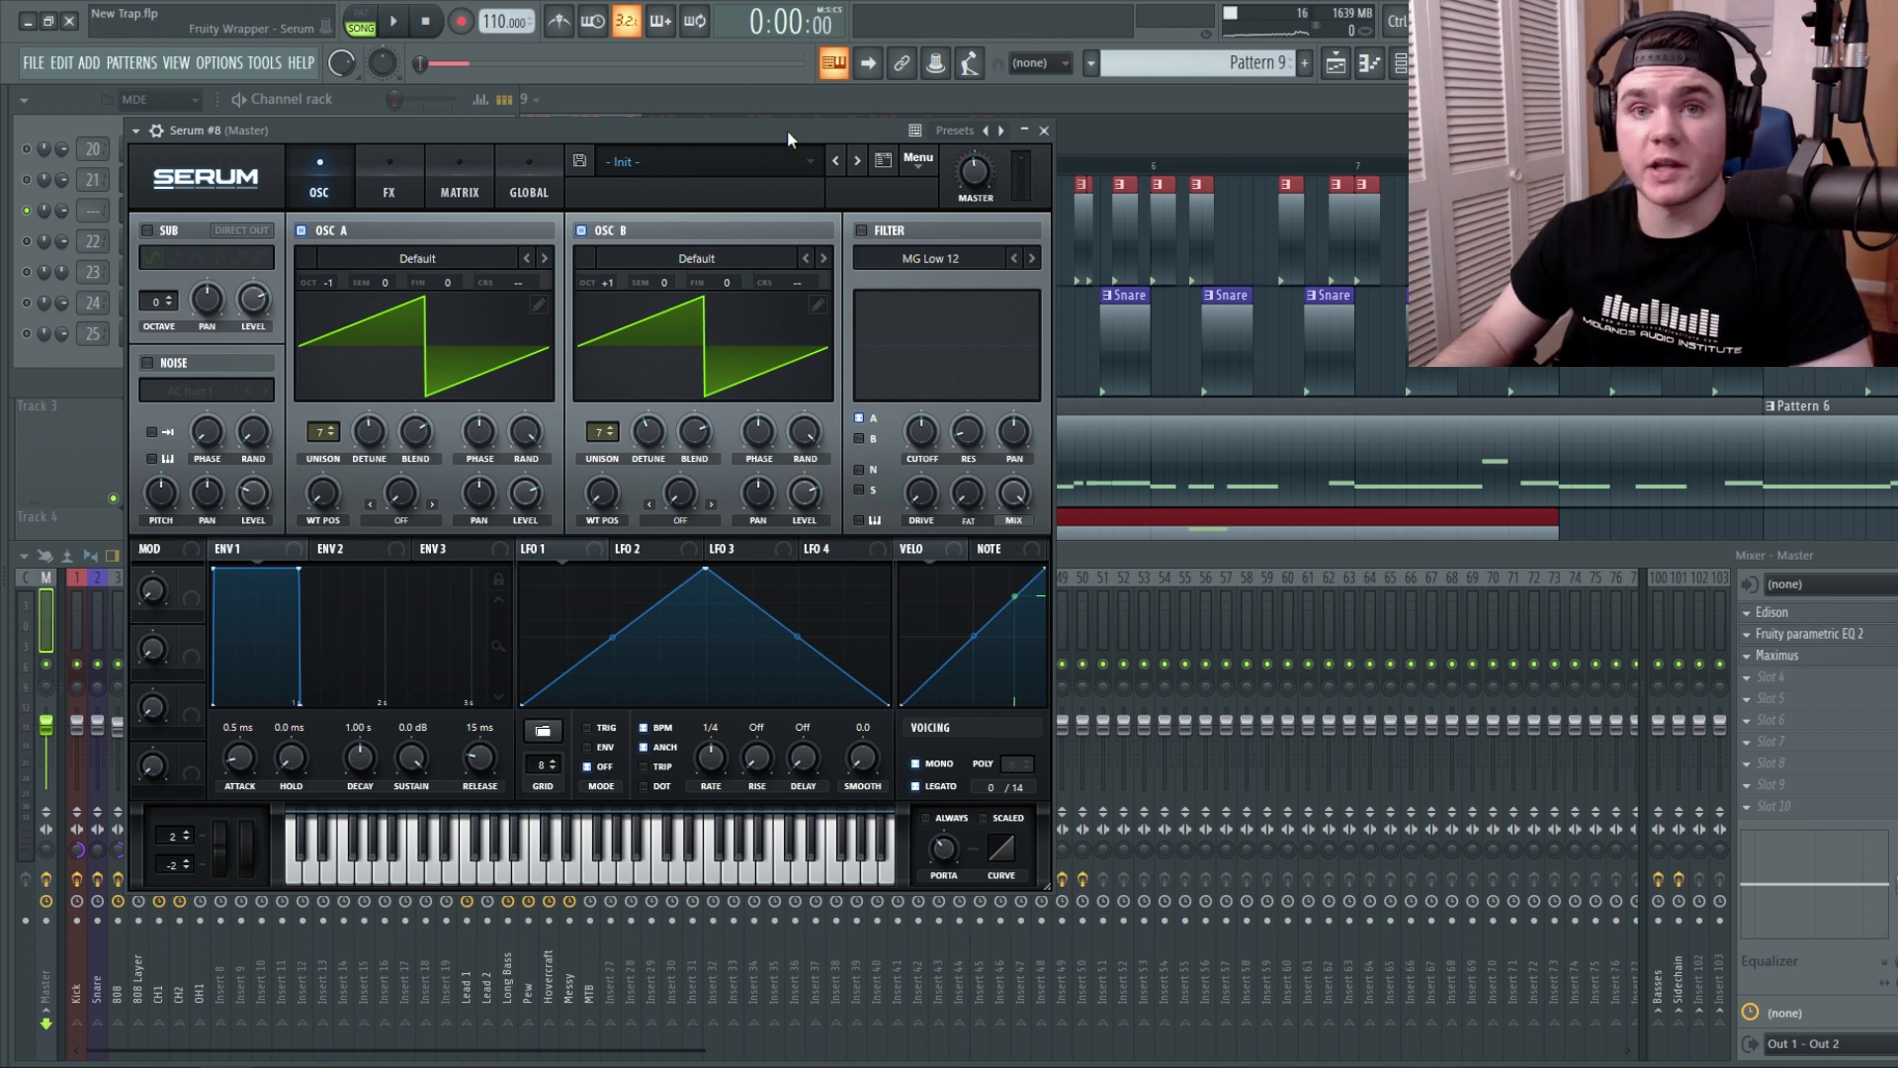
Listen to the Serum #8 two-oscillator saw sound during playback, and open its effects page.
key(space)
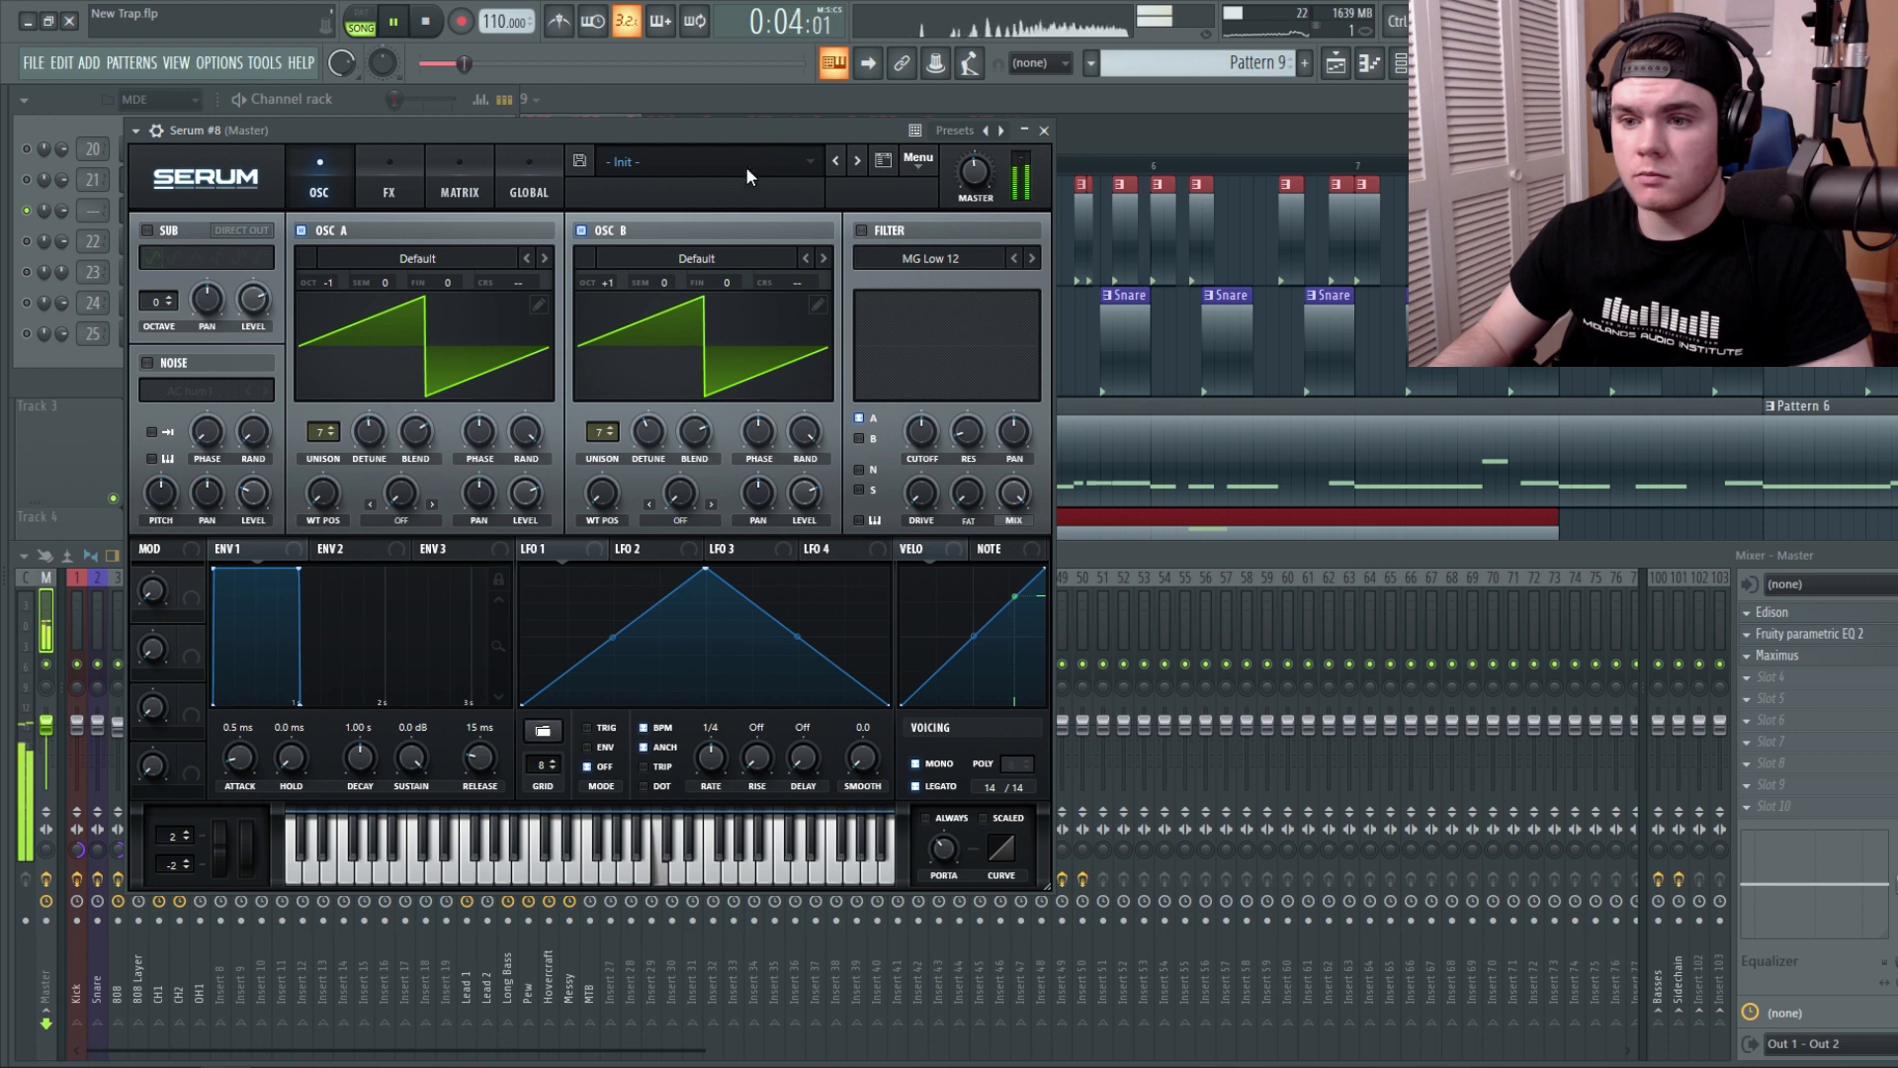
key(space)
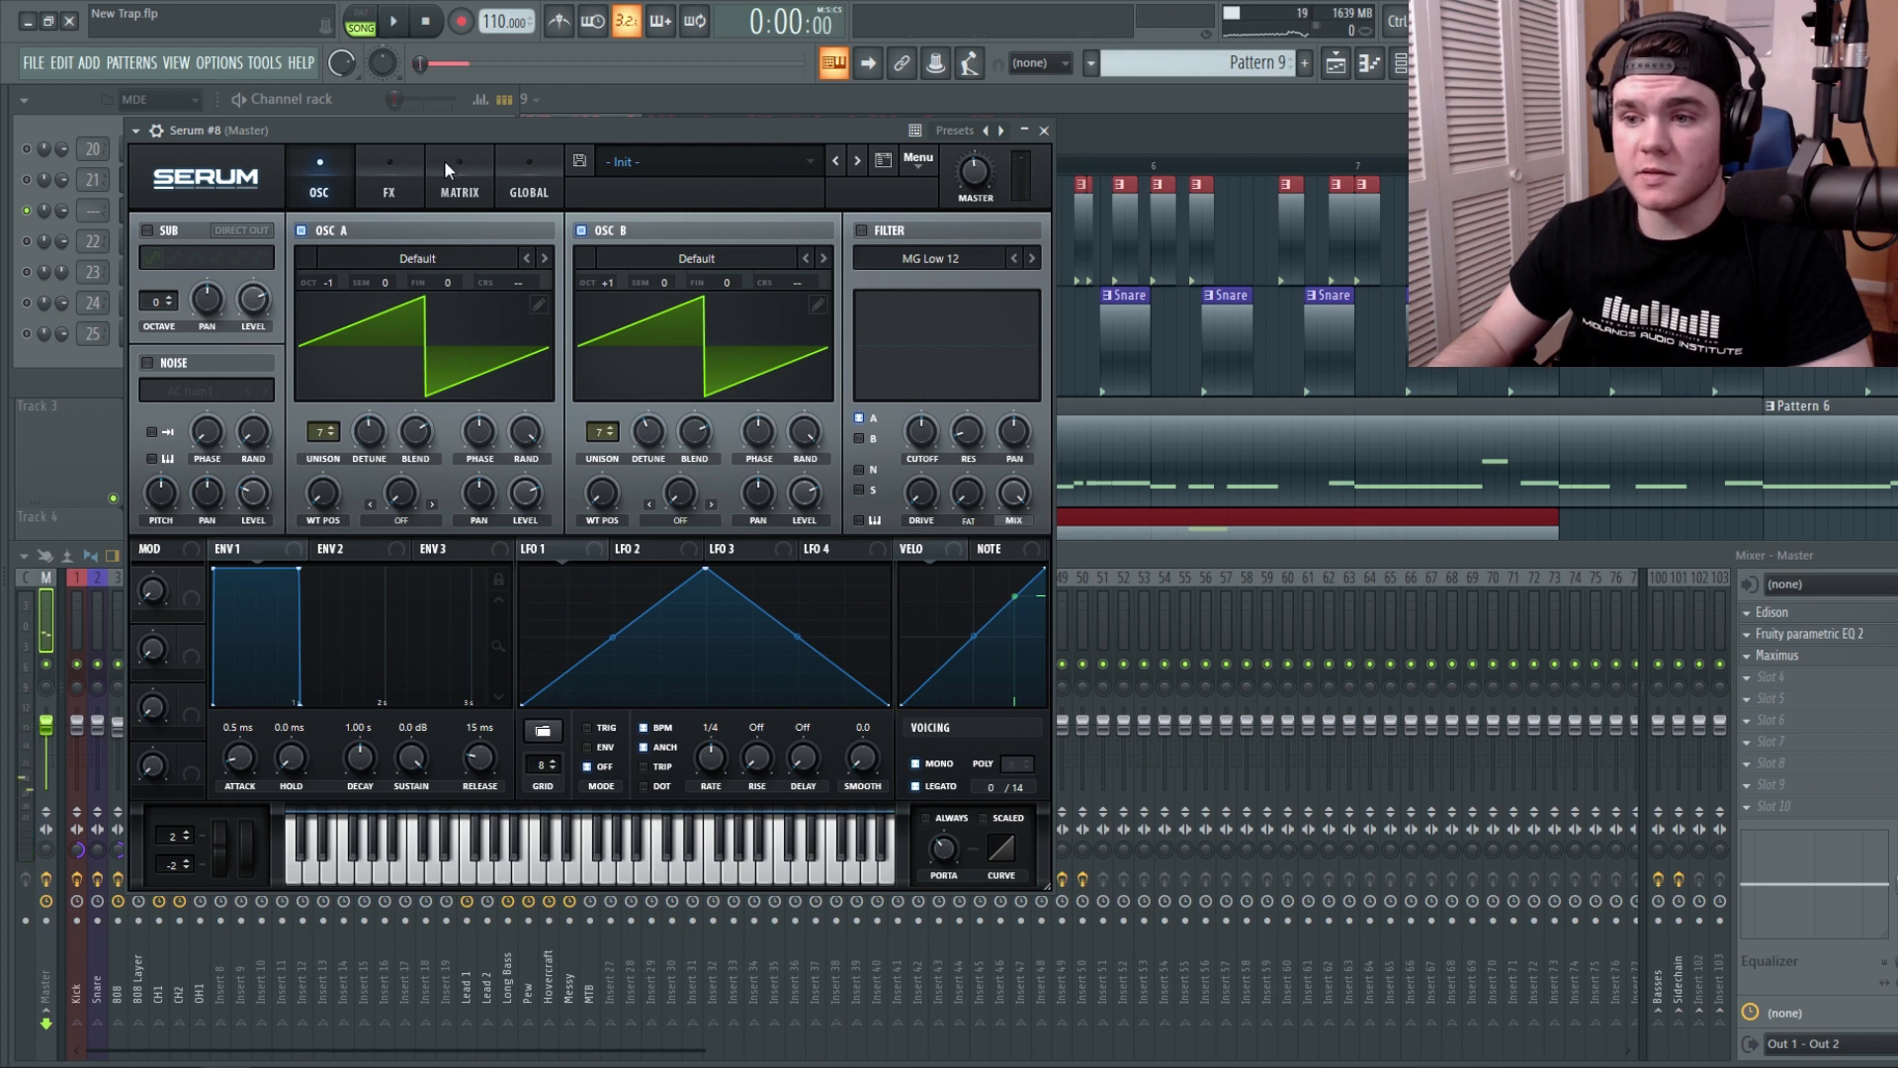
click(390, 185)
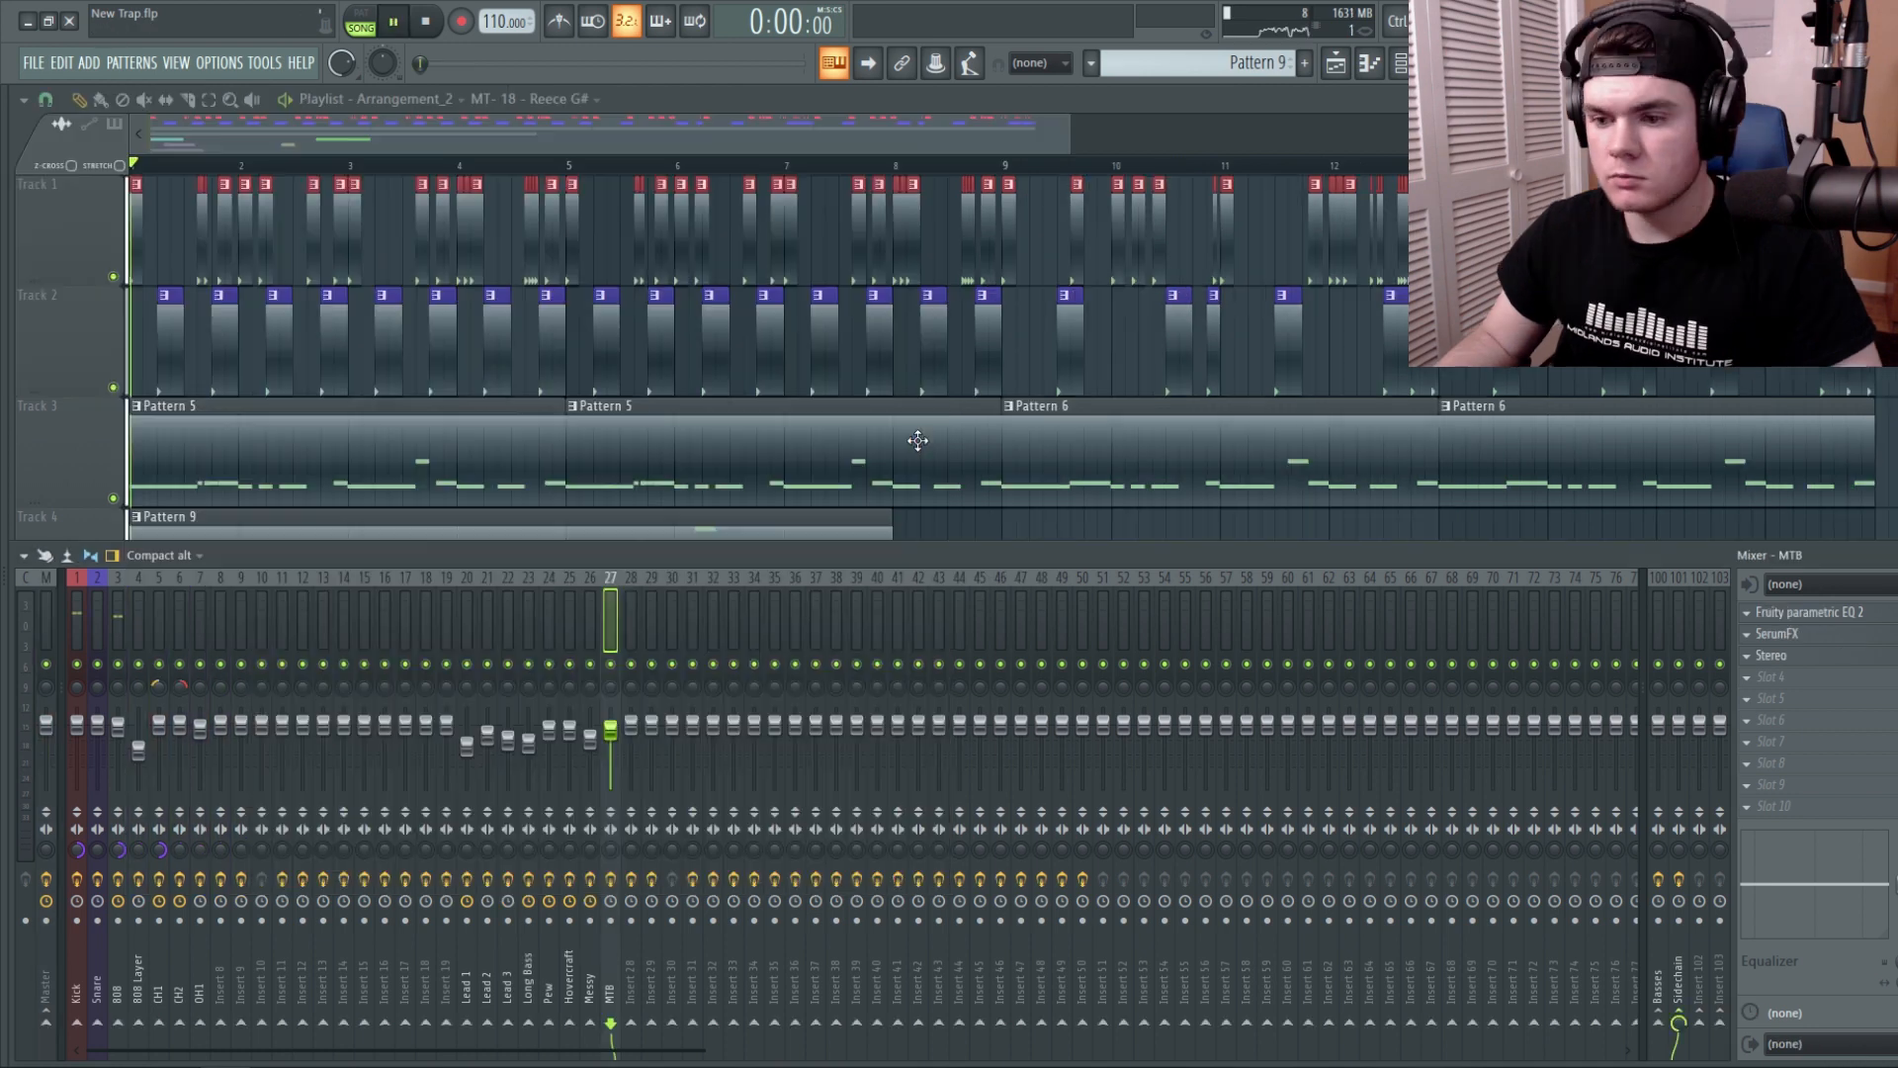
Play the arrangement from the start and hide the mixer to see all playlist tracks.
key(space)
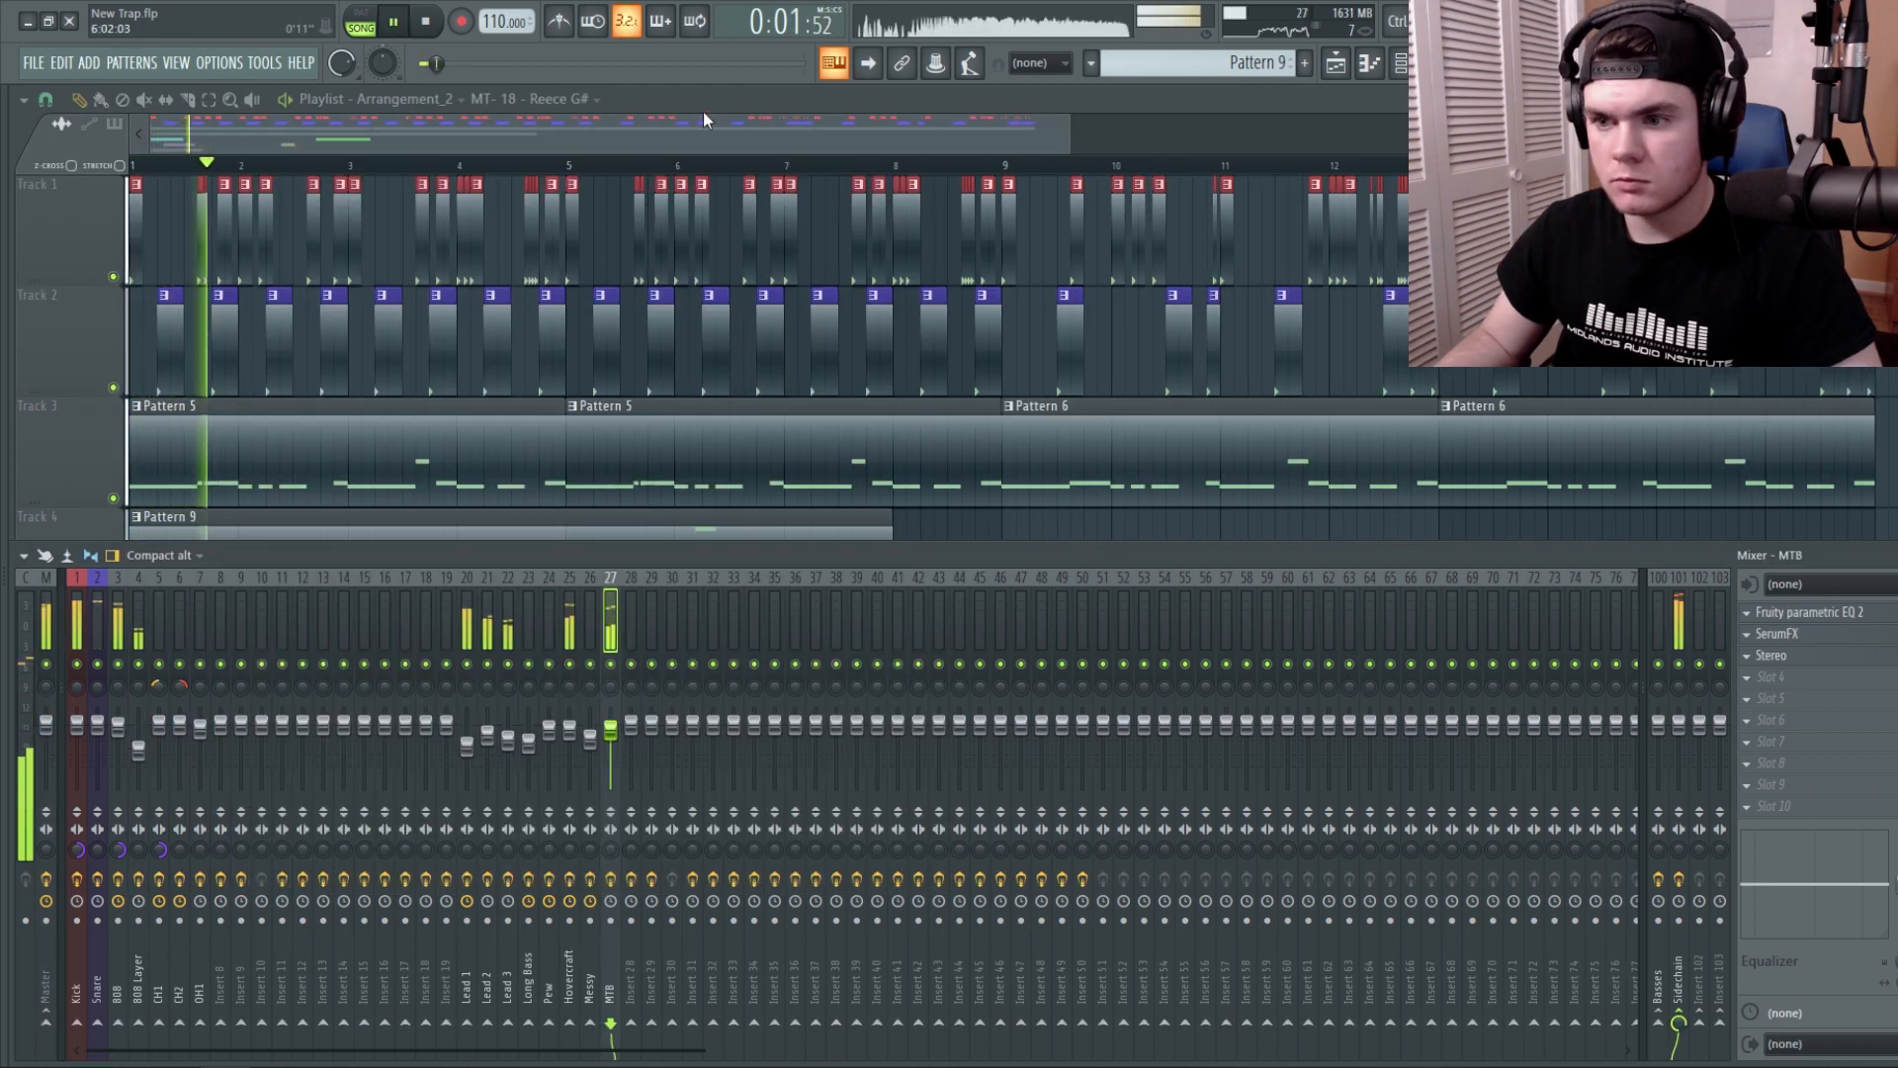
key(F9)
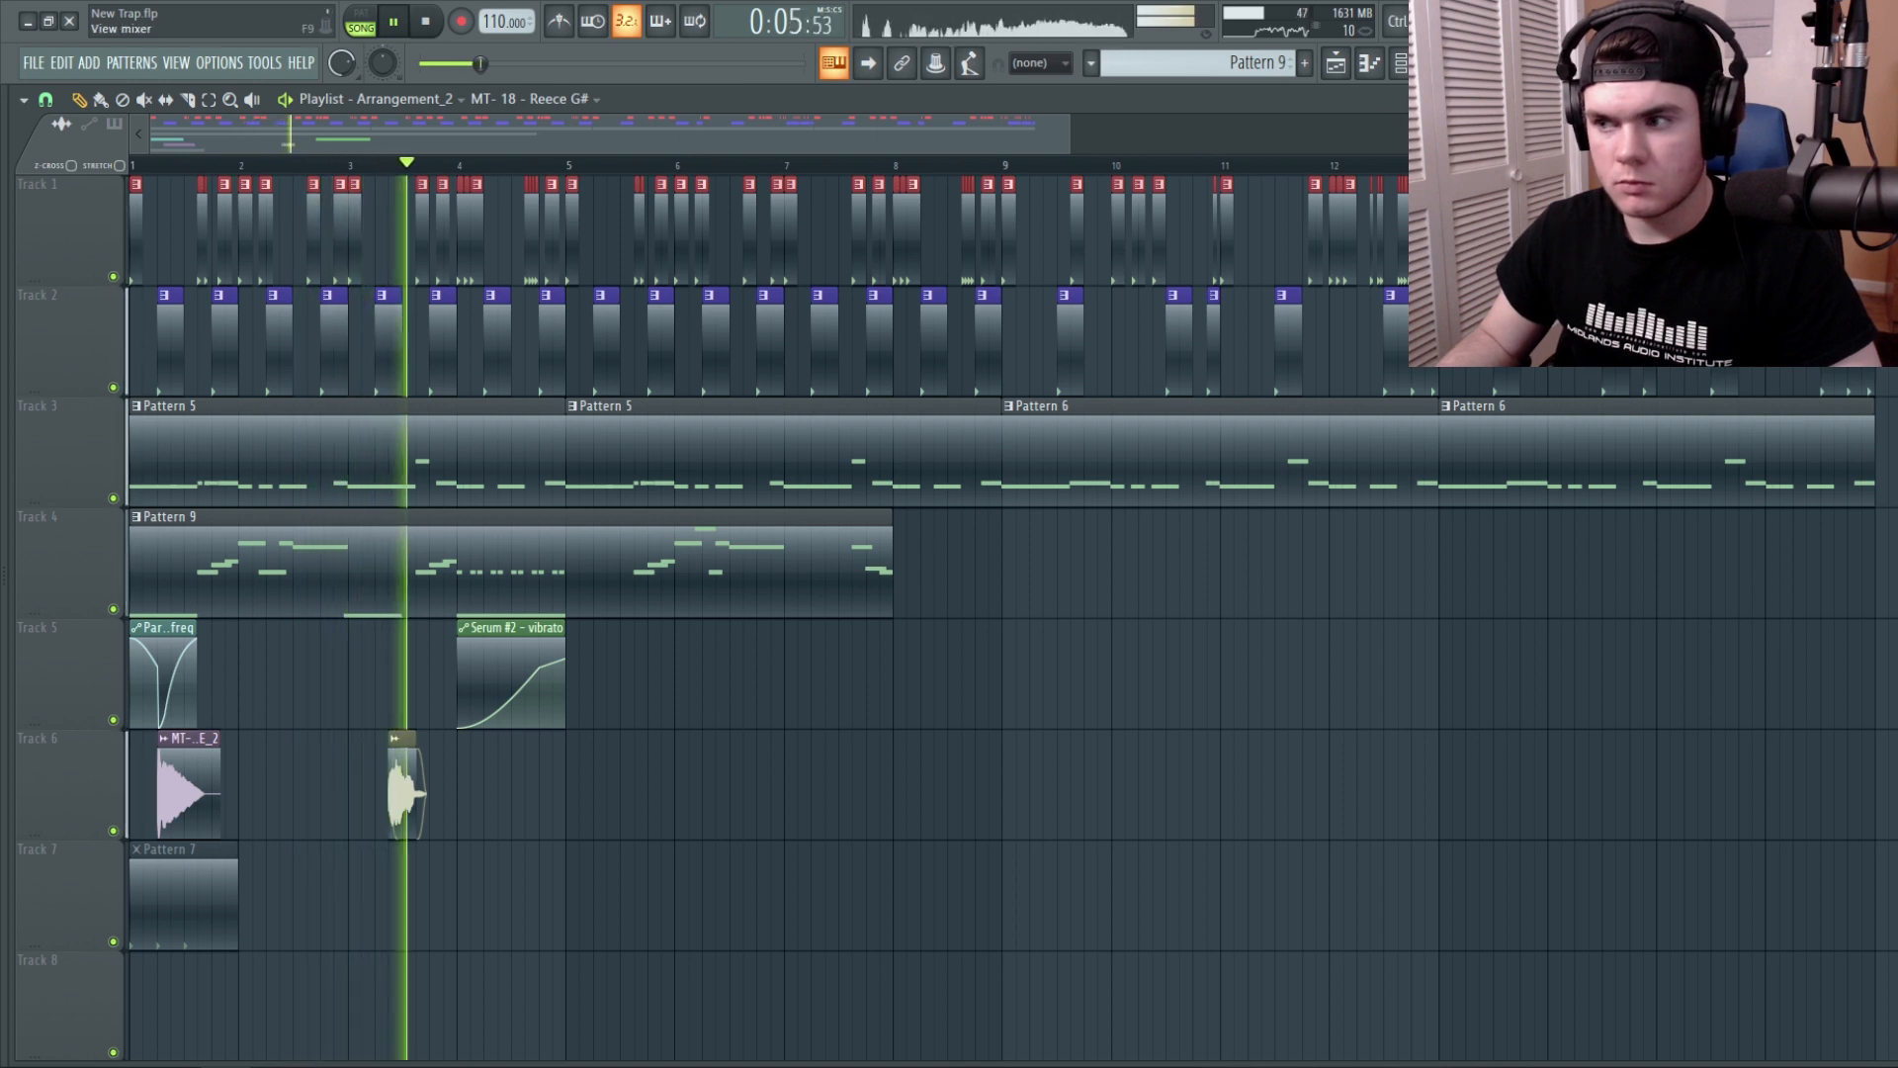
Show the mixer during playback and open Fruity WaveShaper on the Snare track.
key(F9)
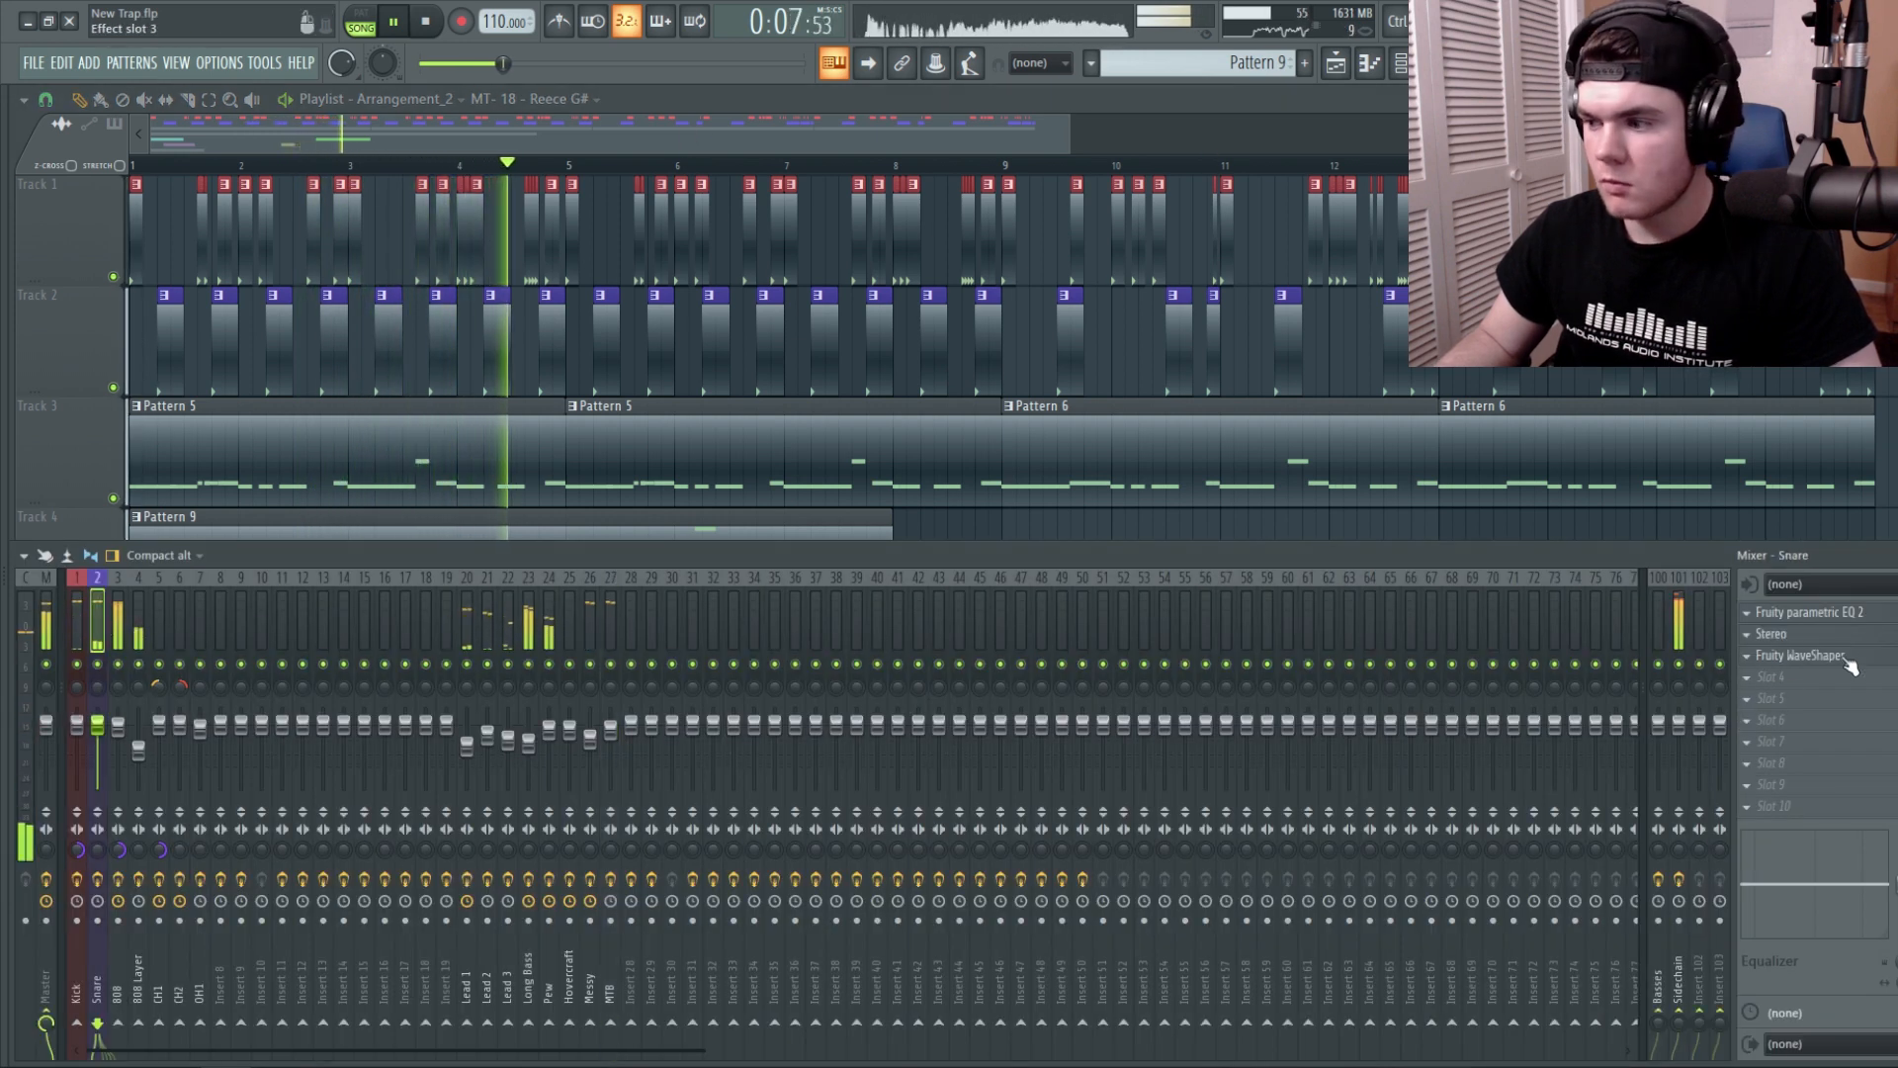
click(1844, 661)
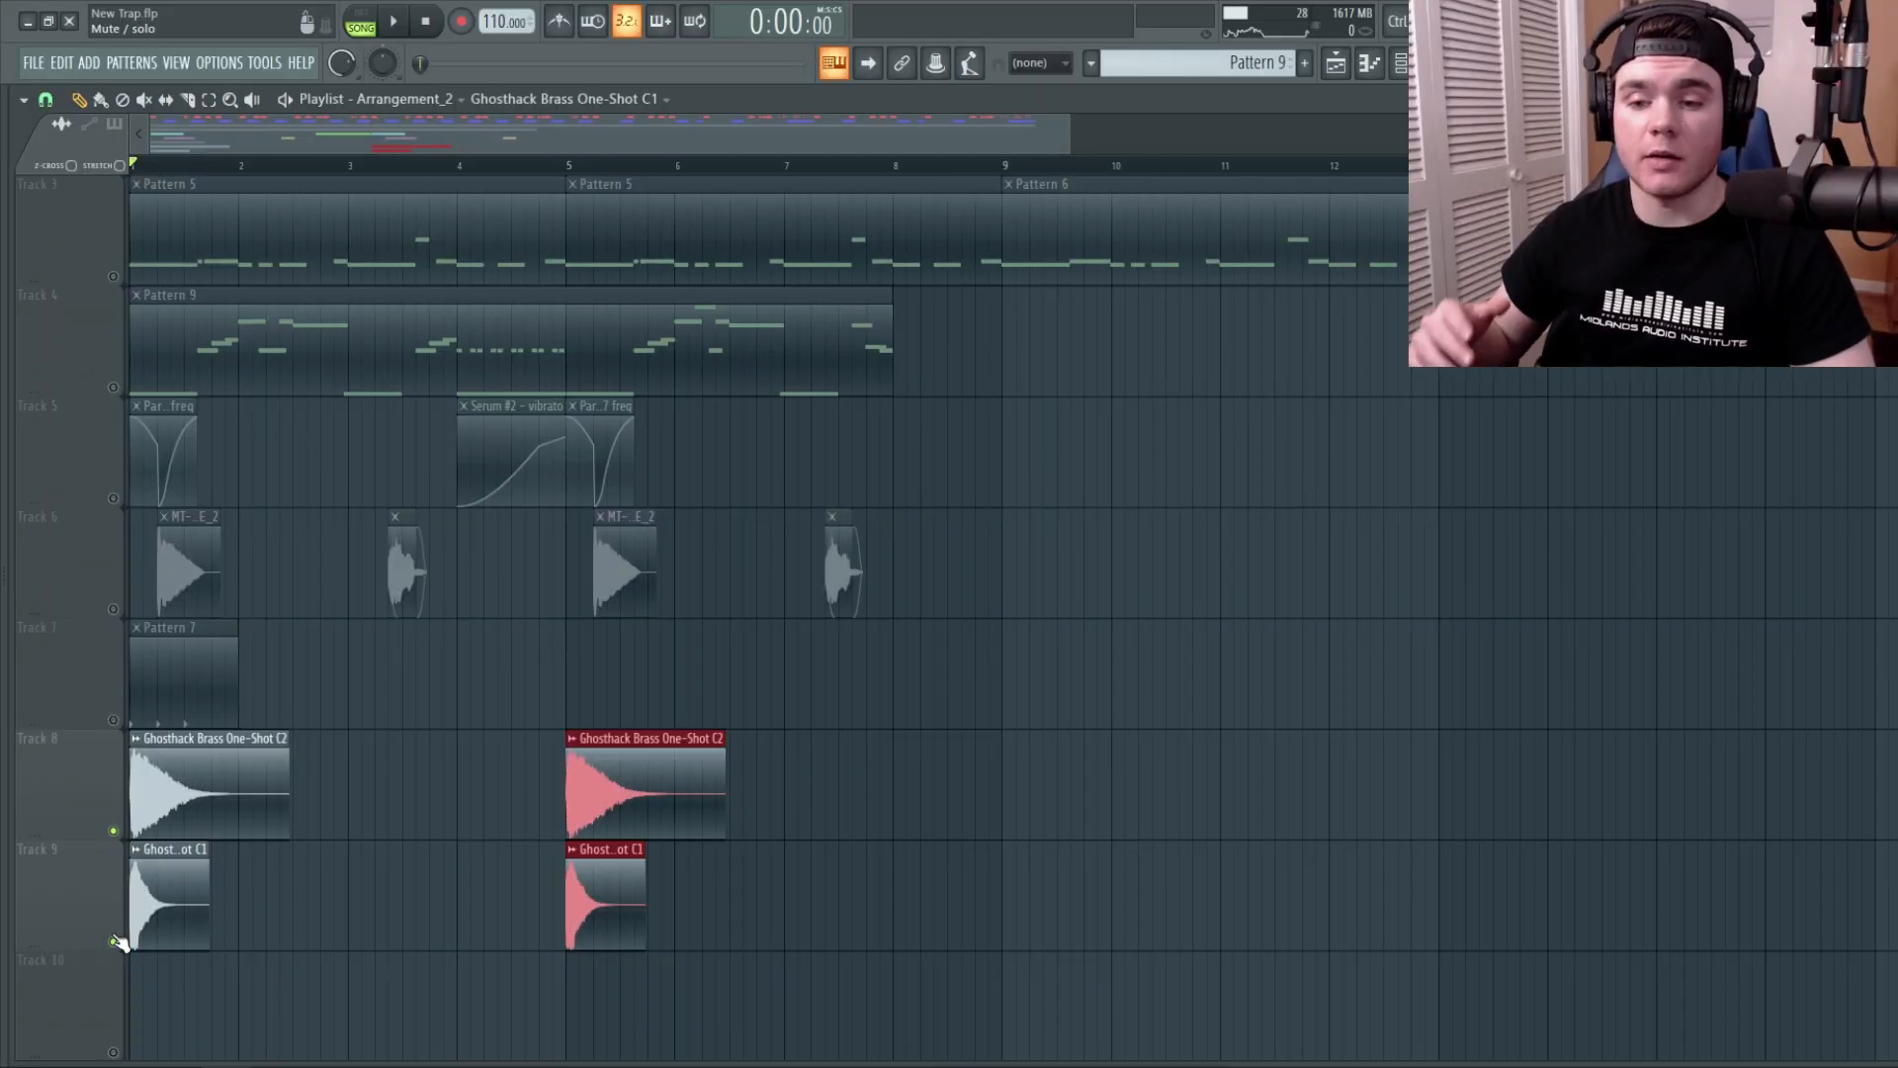
Listen to the soloed Ghosthack brass one-shots on Tracks 8 and 9, and play the end of bar 8.
key(space)
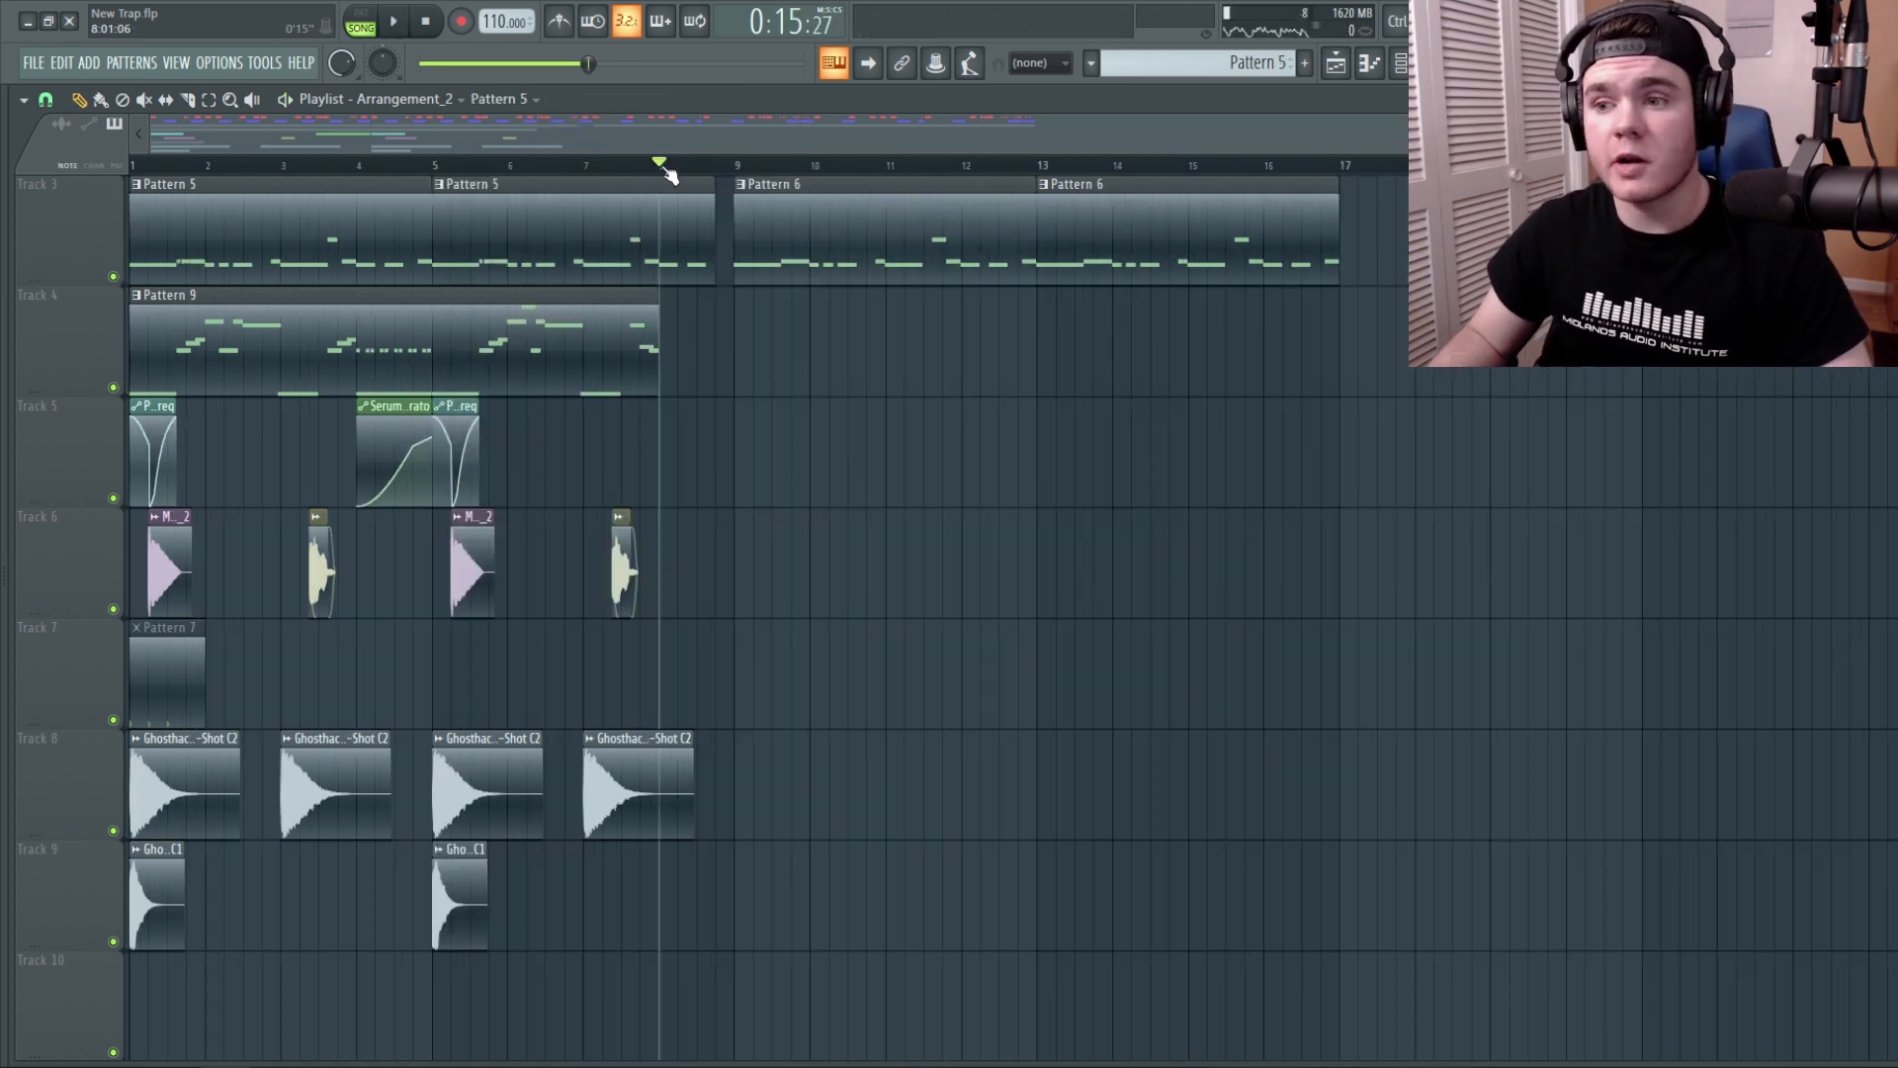
key(space)
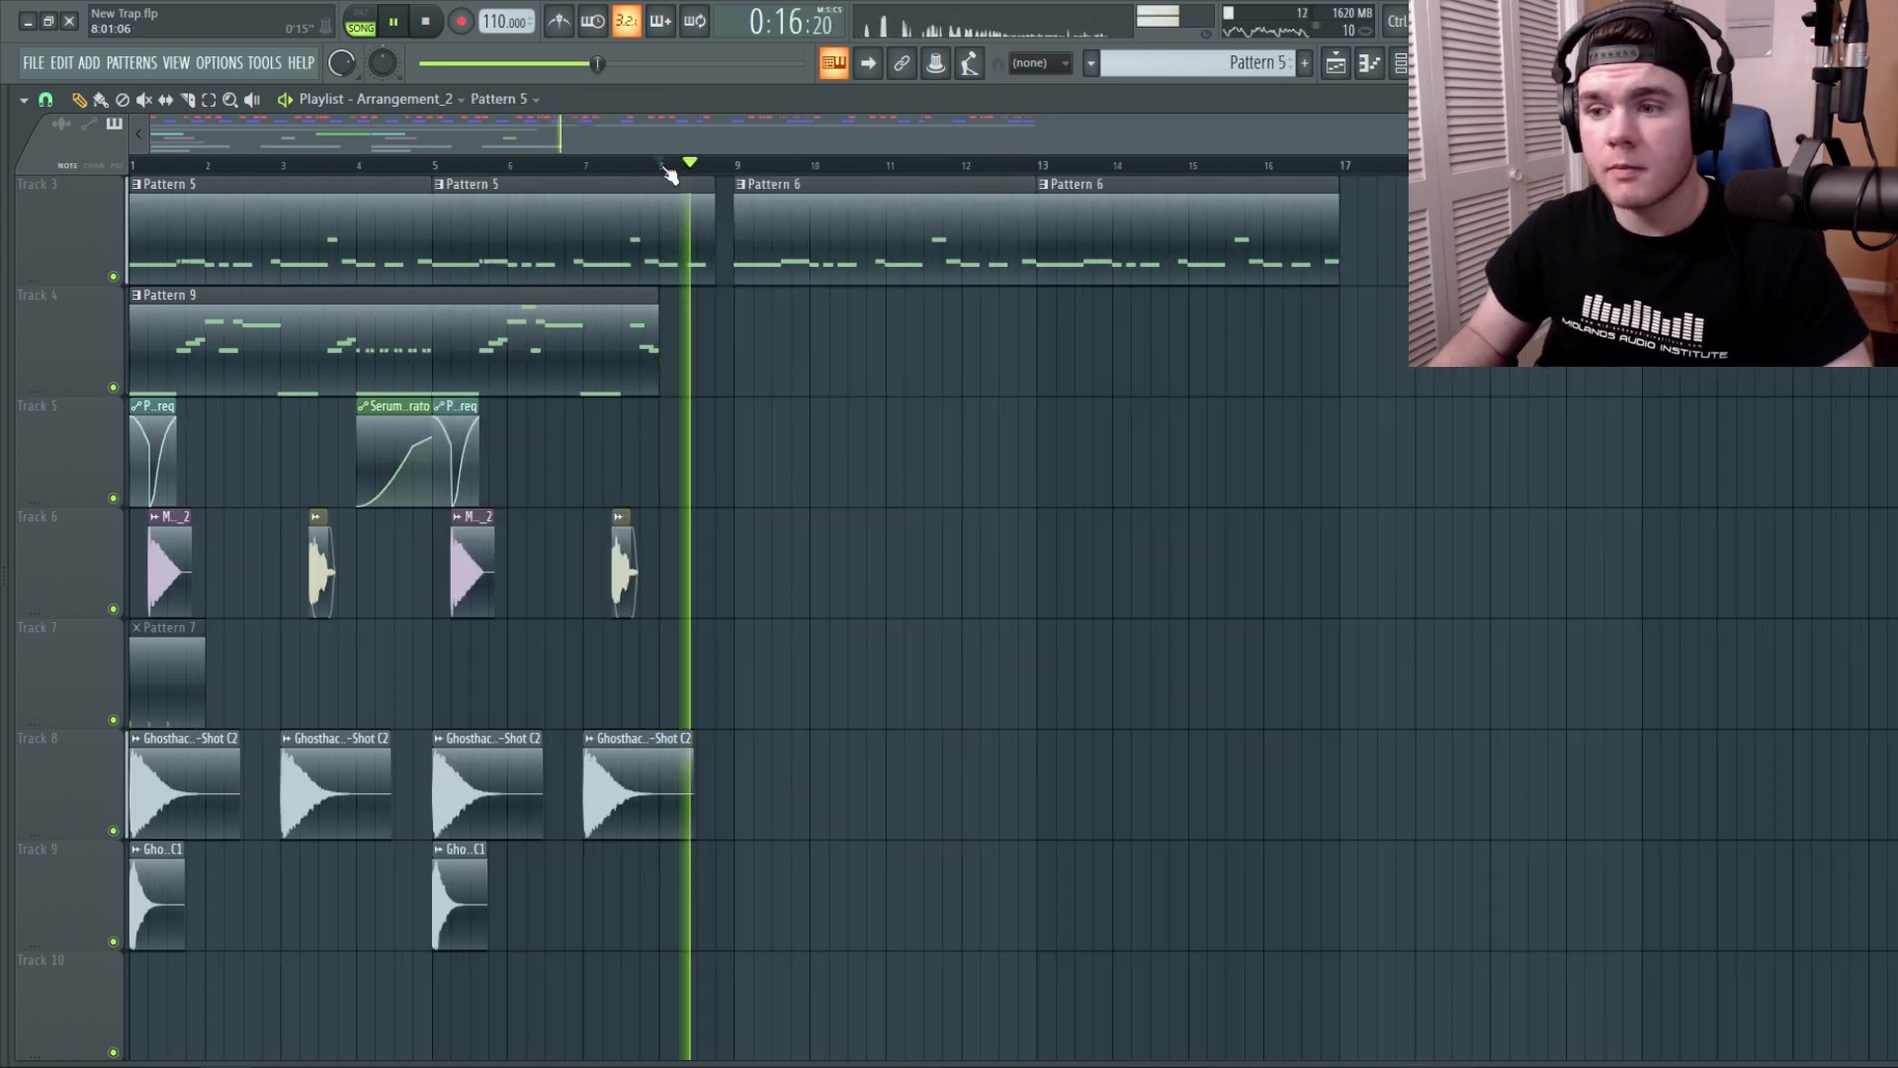
key(space)
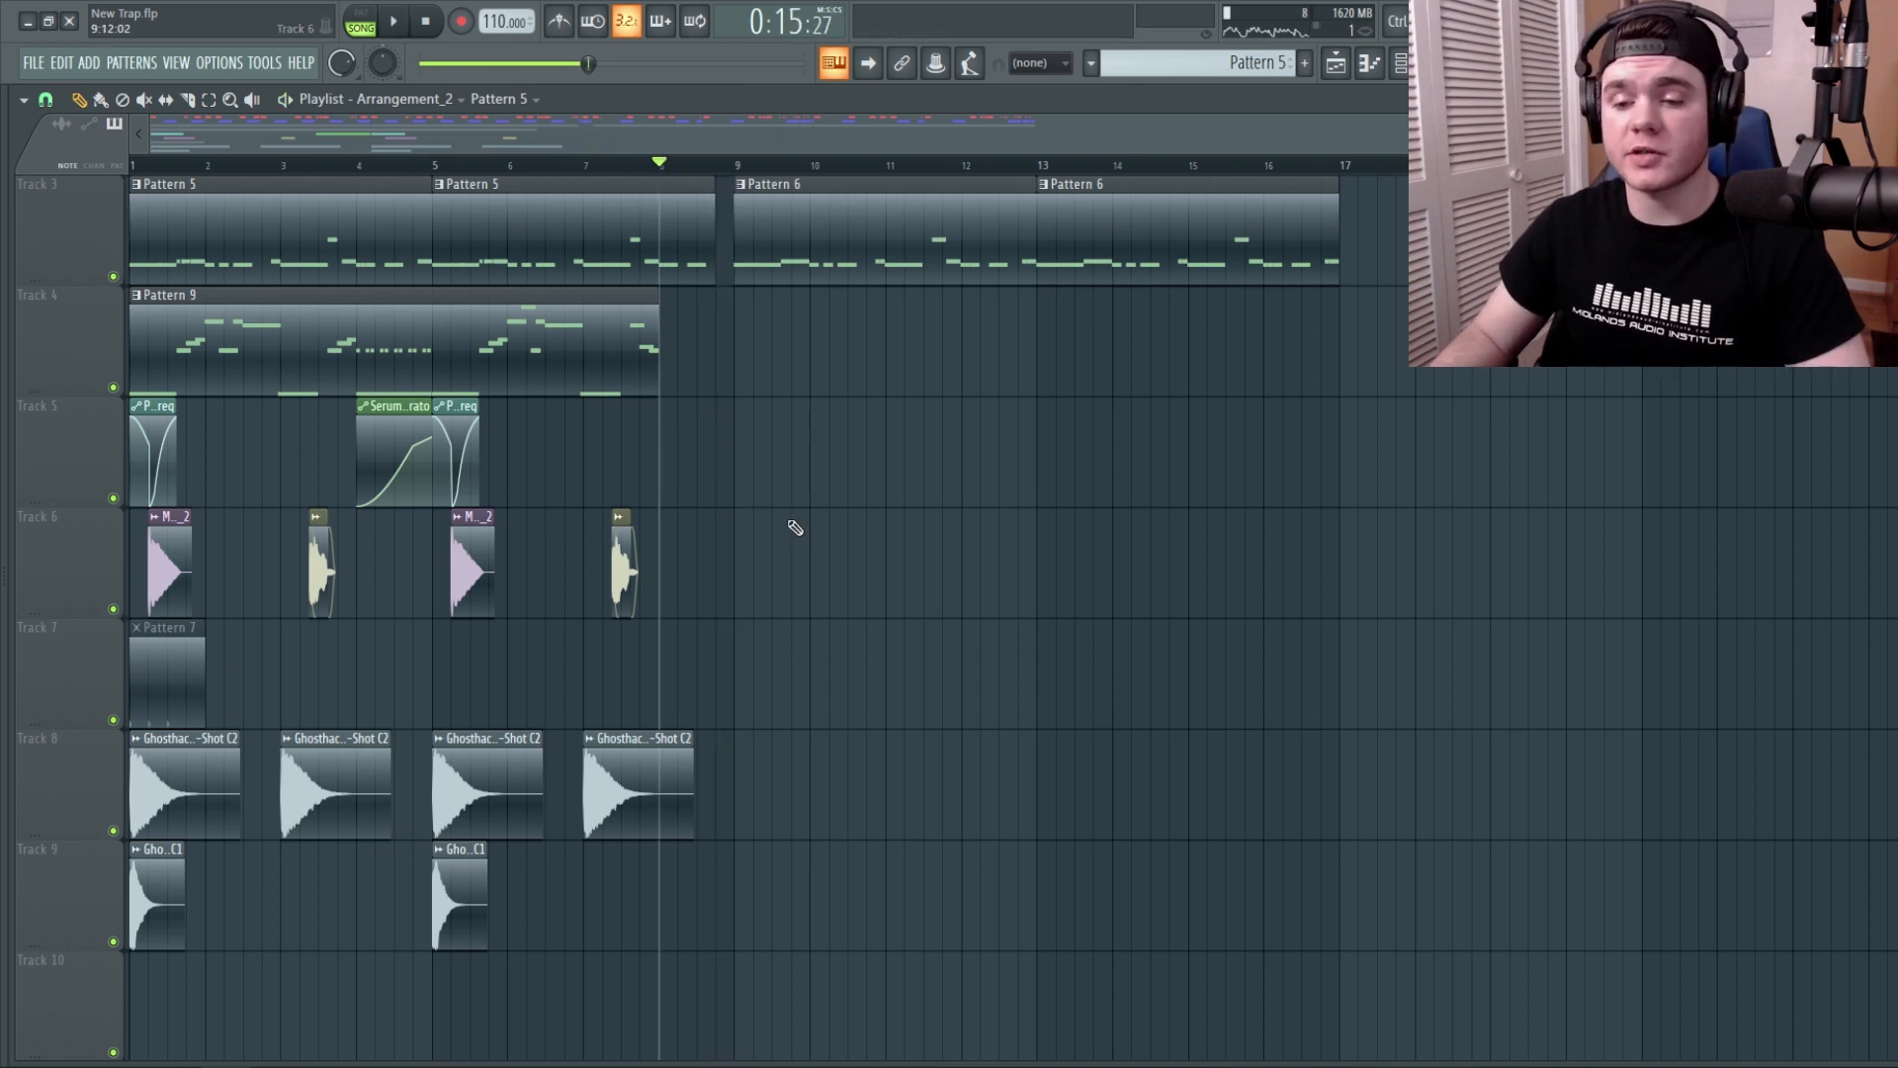
Duplicate the Pattern 9, automation, Reece sample and brass clips on Tracks 4 to 9 so the copies start at bar 9.
drag(1159, 1058, 128, 288)
key(ctrl+b)
drag(766, 396, 793, 400)
click(1430, 625)
right_click(1475, 674)
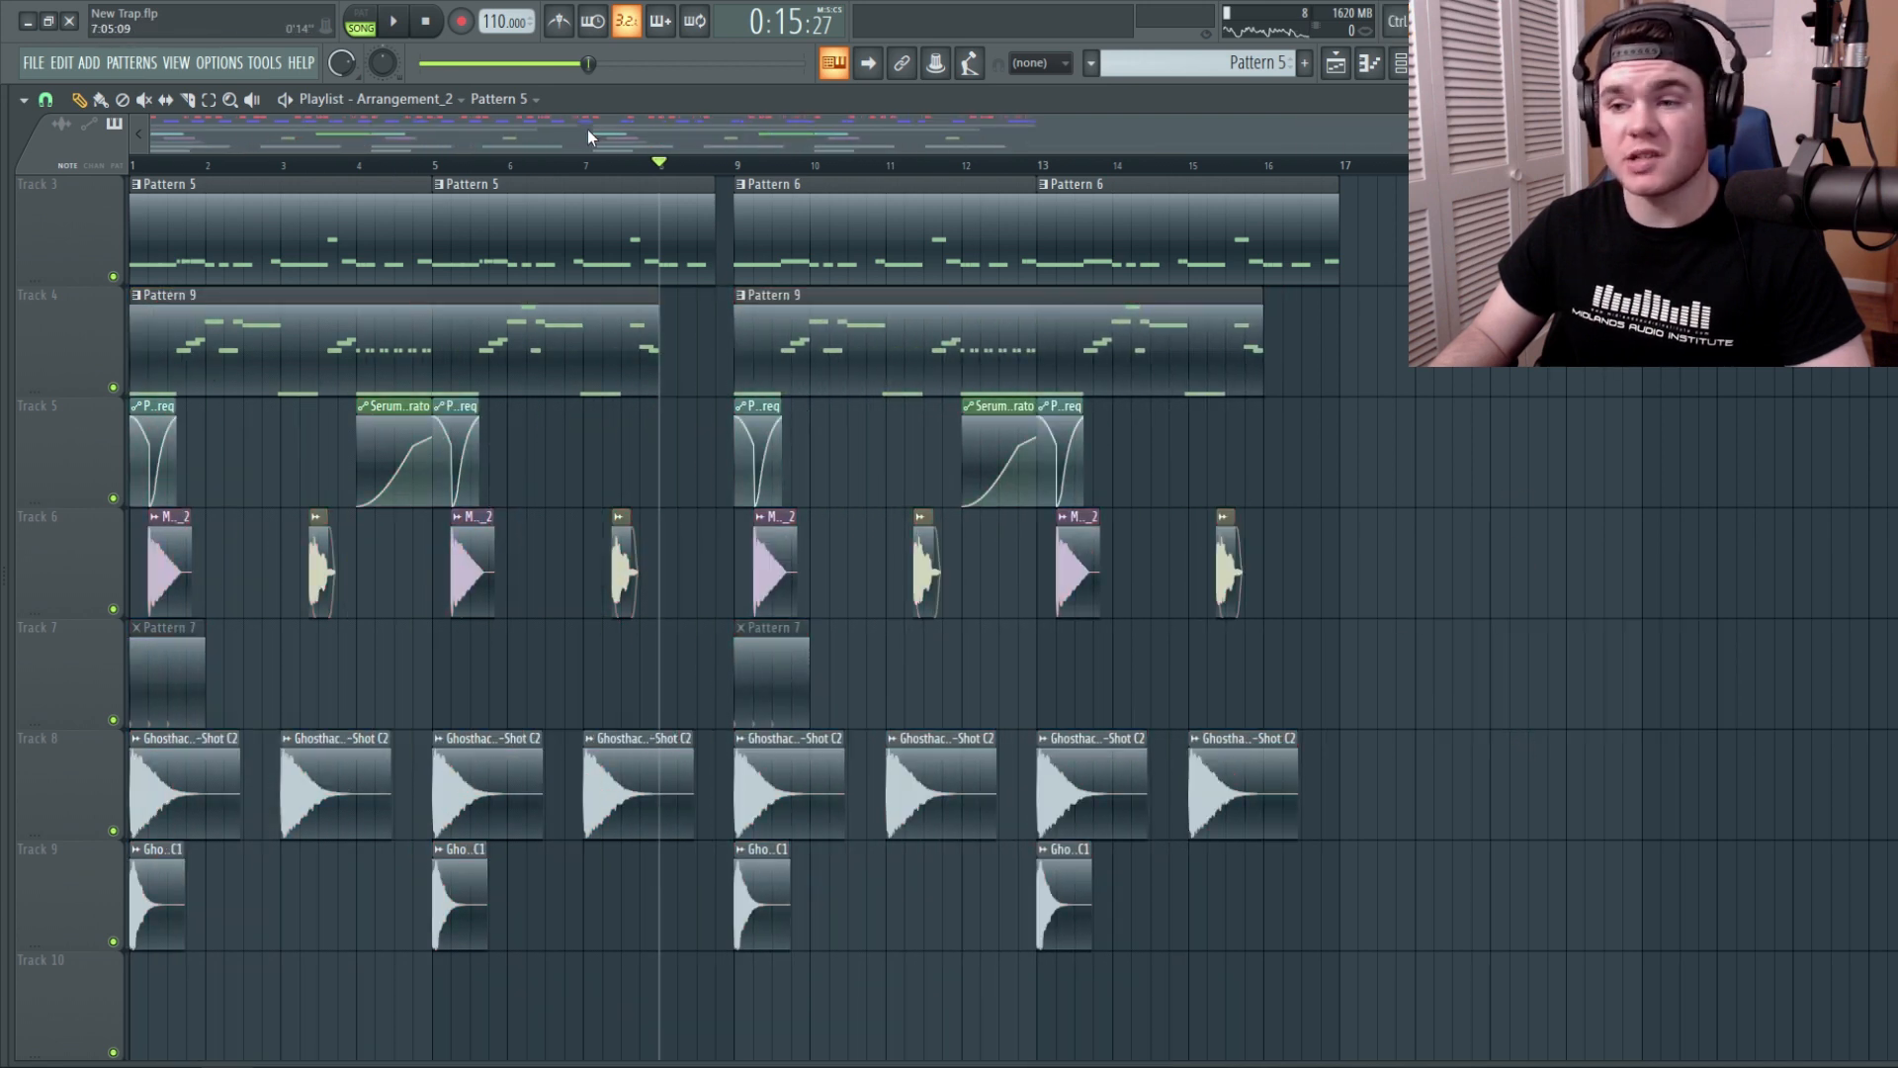
Listen to the arrangement's duplicated second section from bar 9 with all tracks in view.
scroll(1495, 543, up, 2)
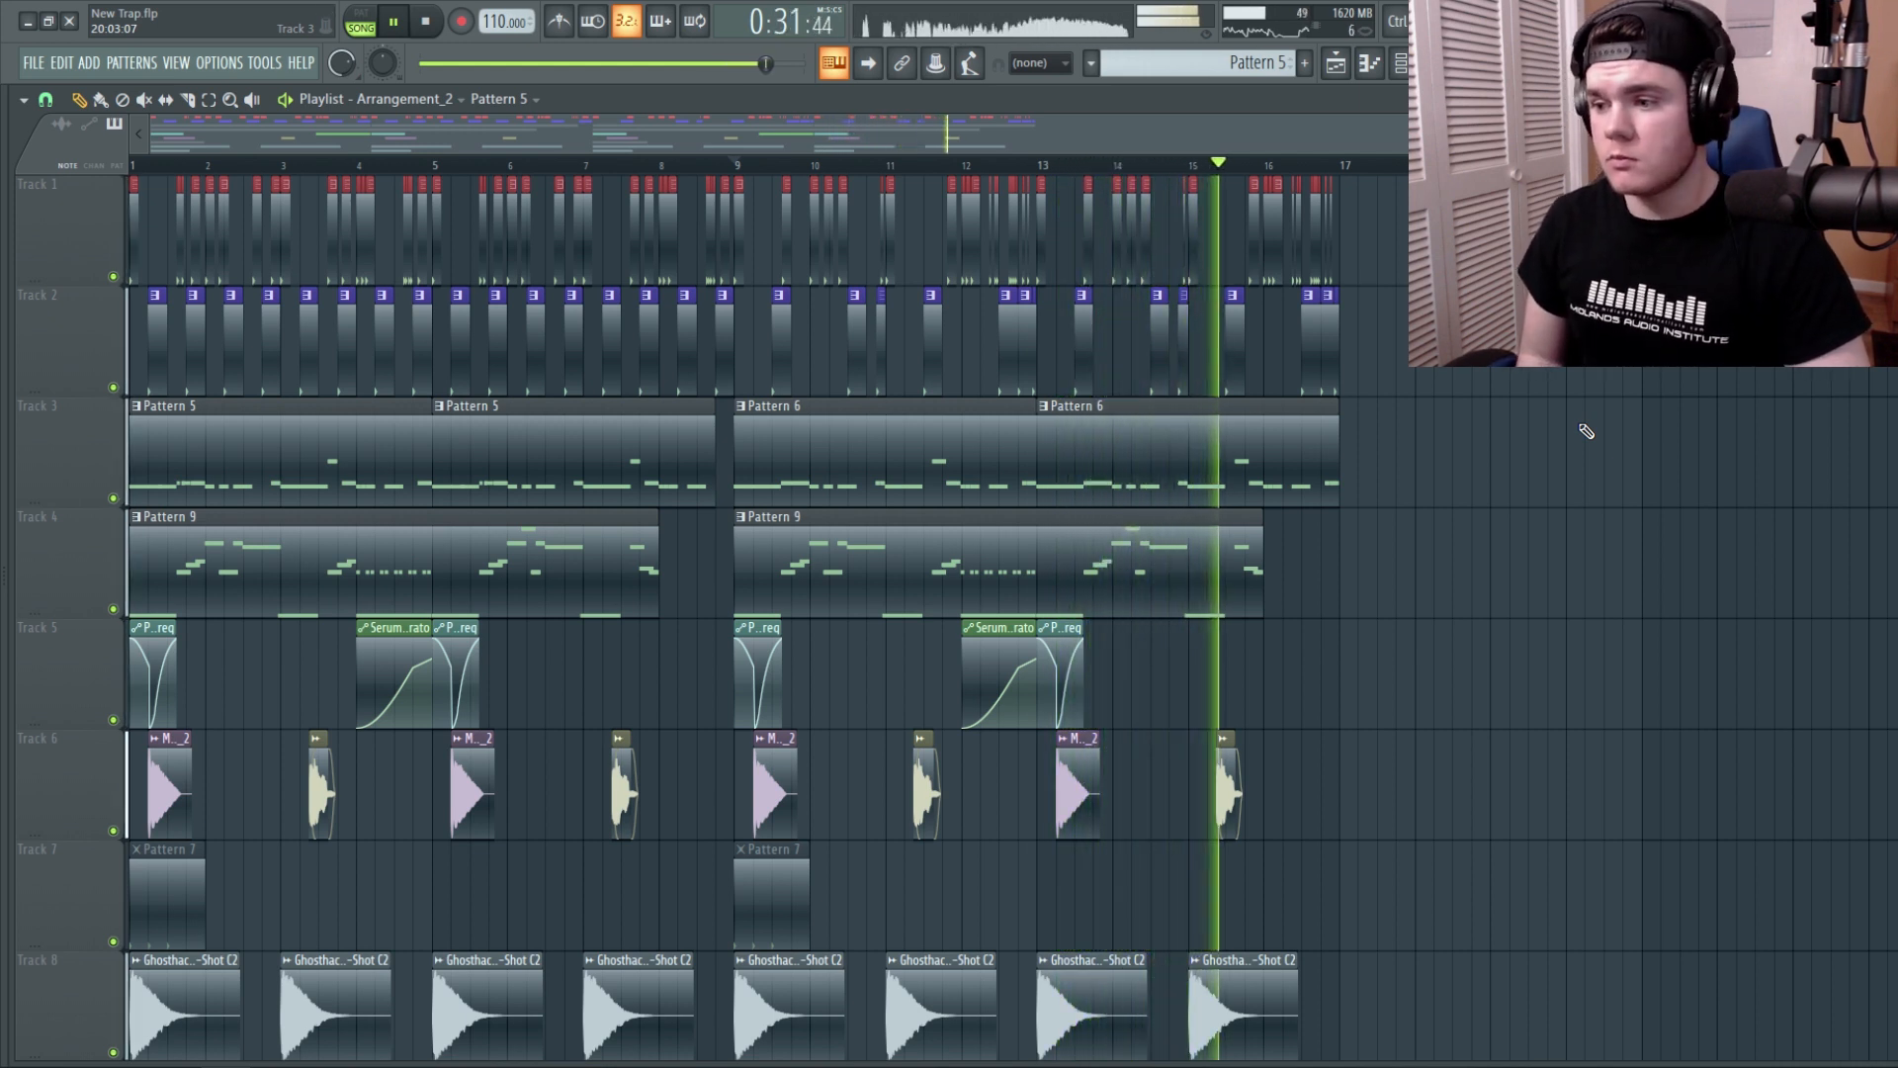
key(space)
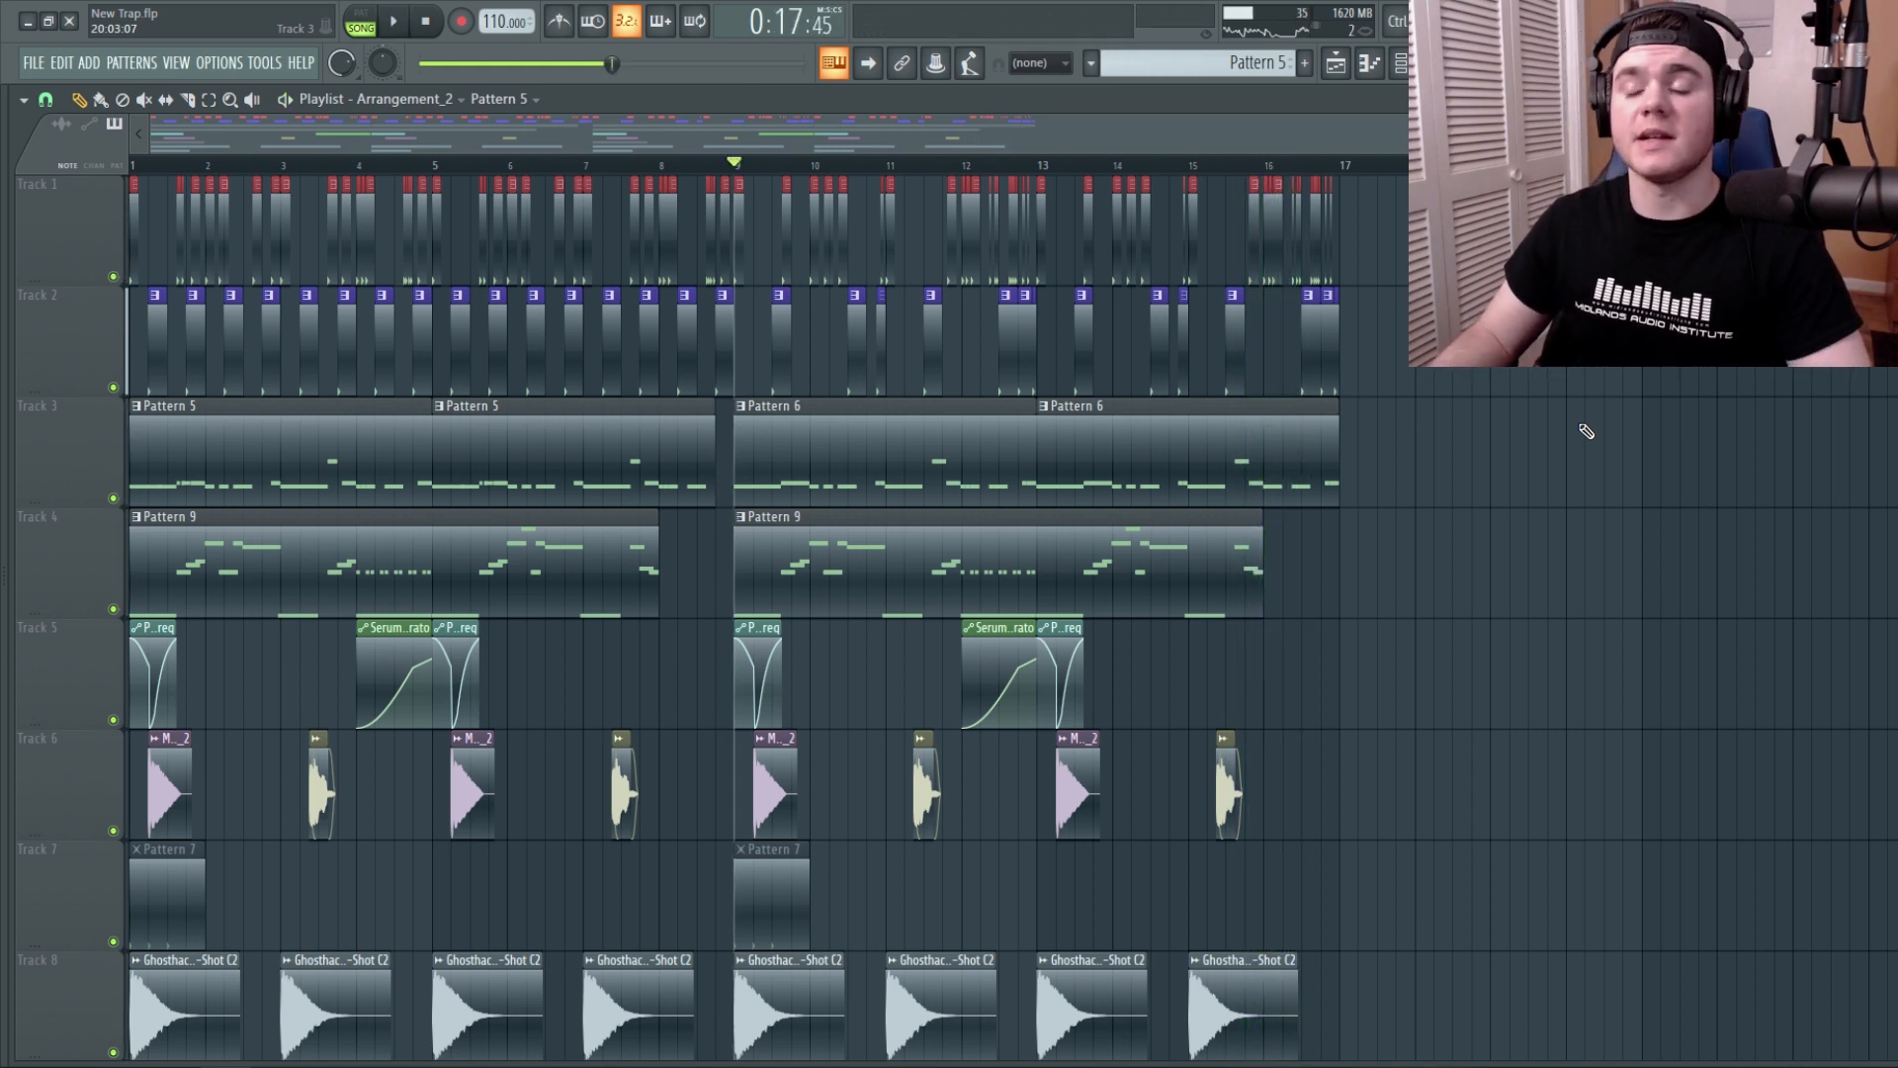
Make the Pattern 9 clip at bar 9 unique as Pattern 10 and layer higher Serum #7 notes over its melody.
right_click(743, 524)
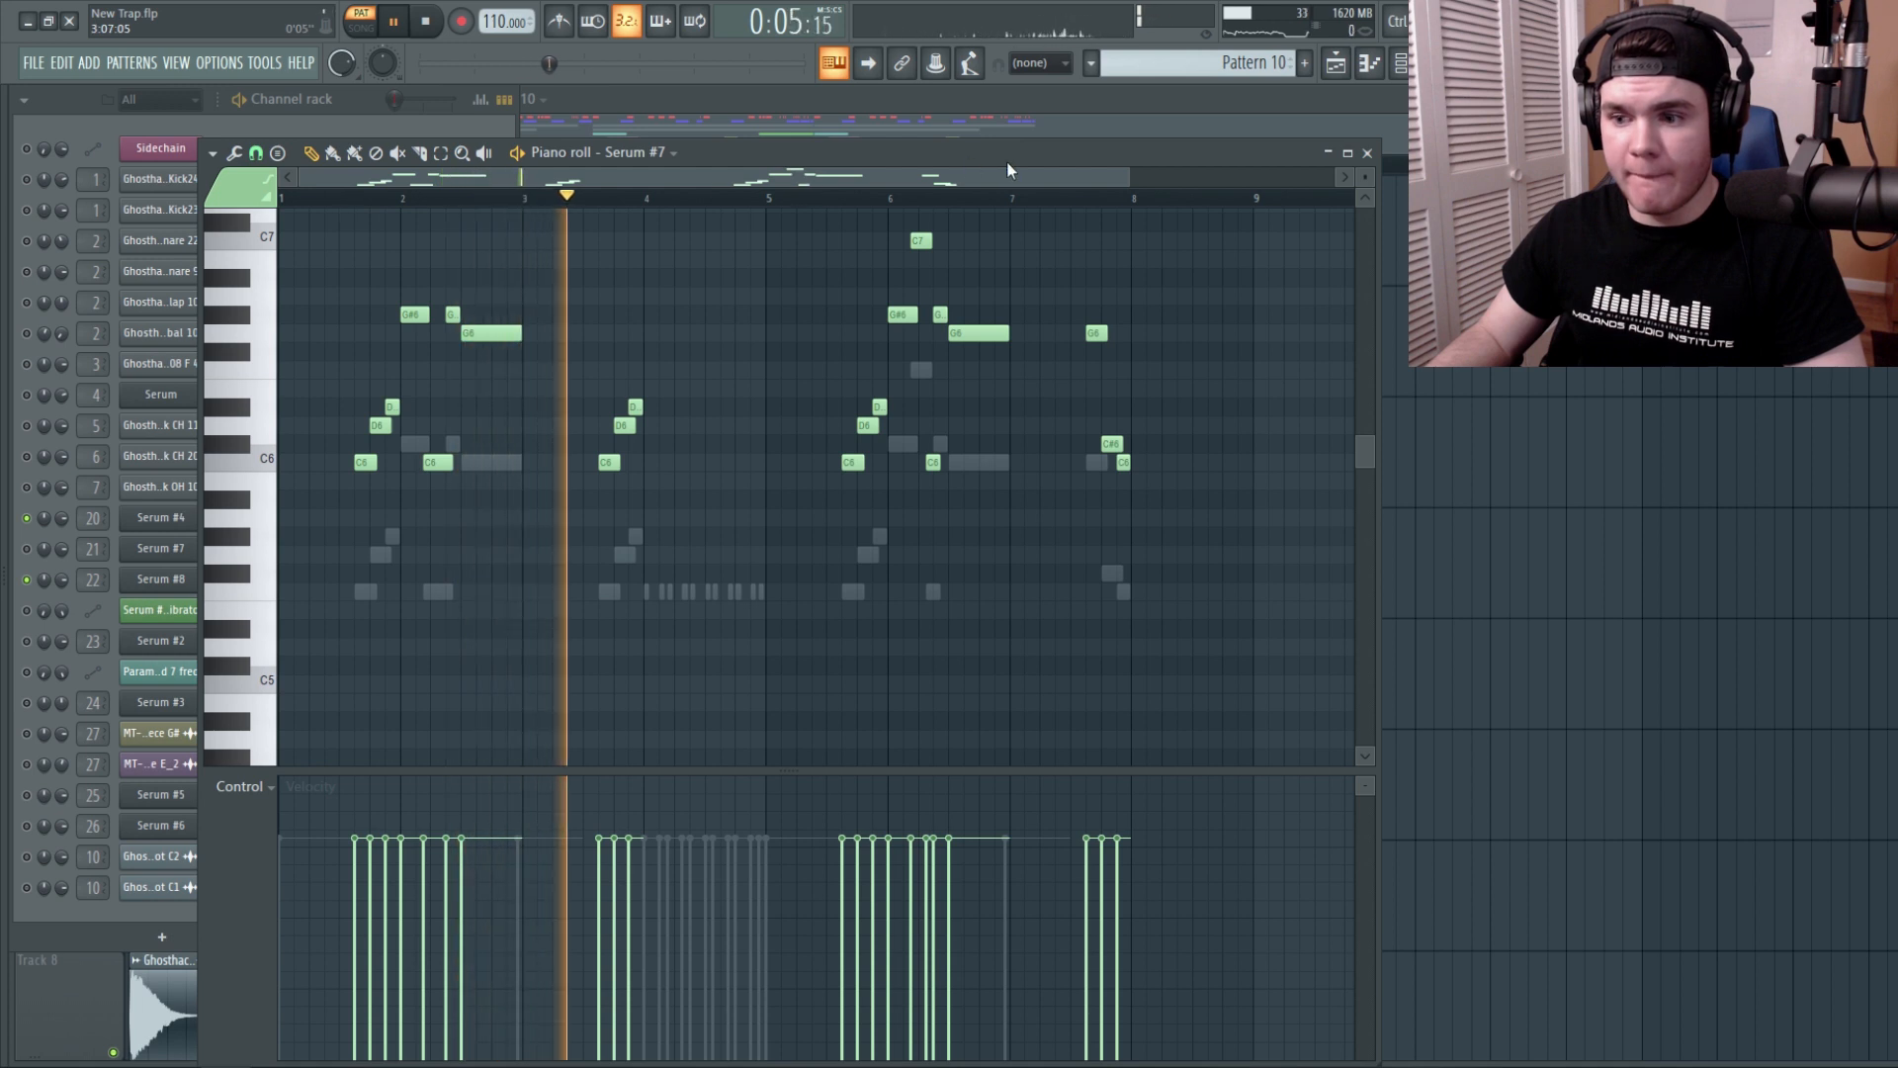
key(space)
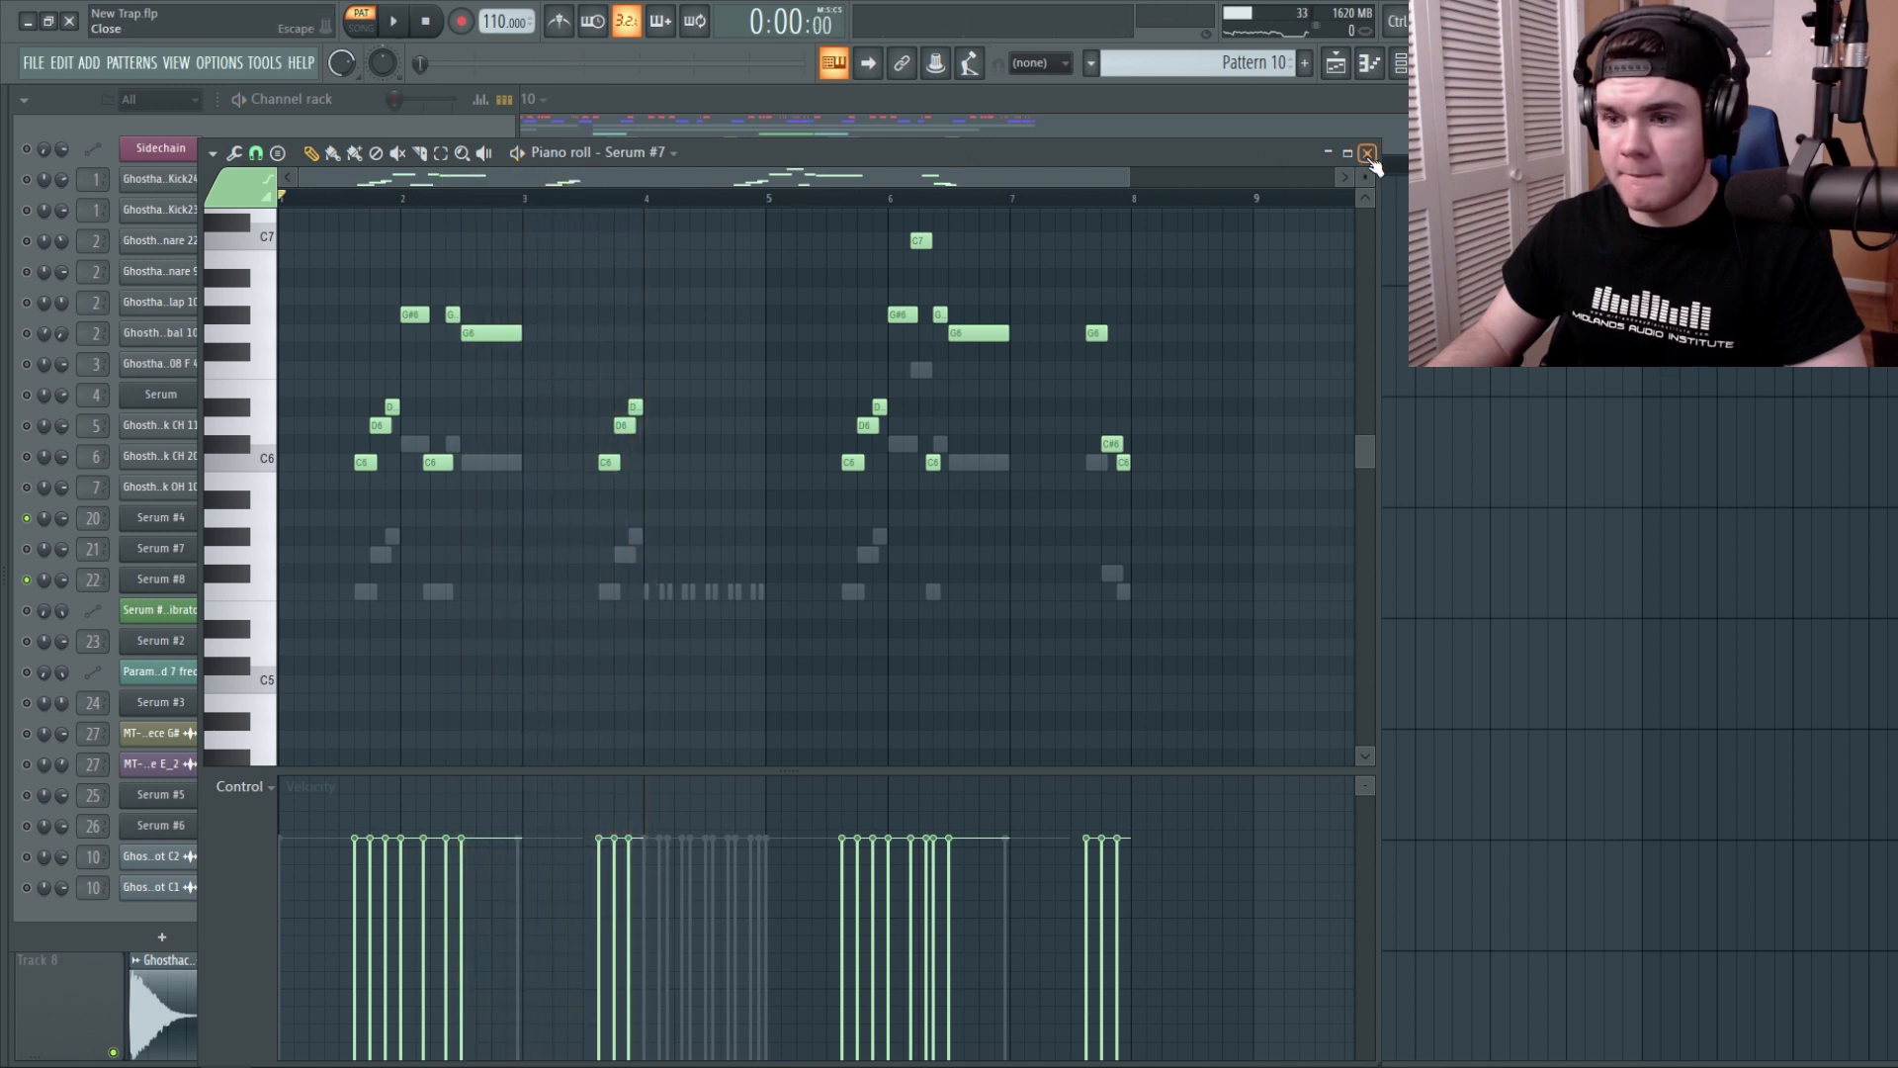
Close the Serum #7 piano roll and bring the muted instruments back by ending the solo in the channel rack.
click(1367, 154)
right_click(27, 522)
click(44, 536)
right_click(24, 516)
click(43, 529)
Play the arrangement from bar 9 to hear Pattern 10 with the drums, basses and brass.
click(738, 177)
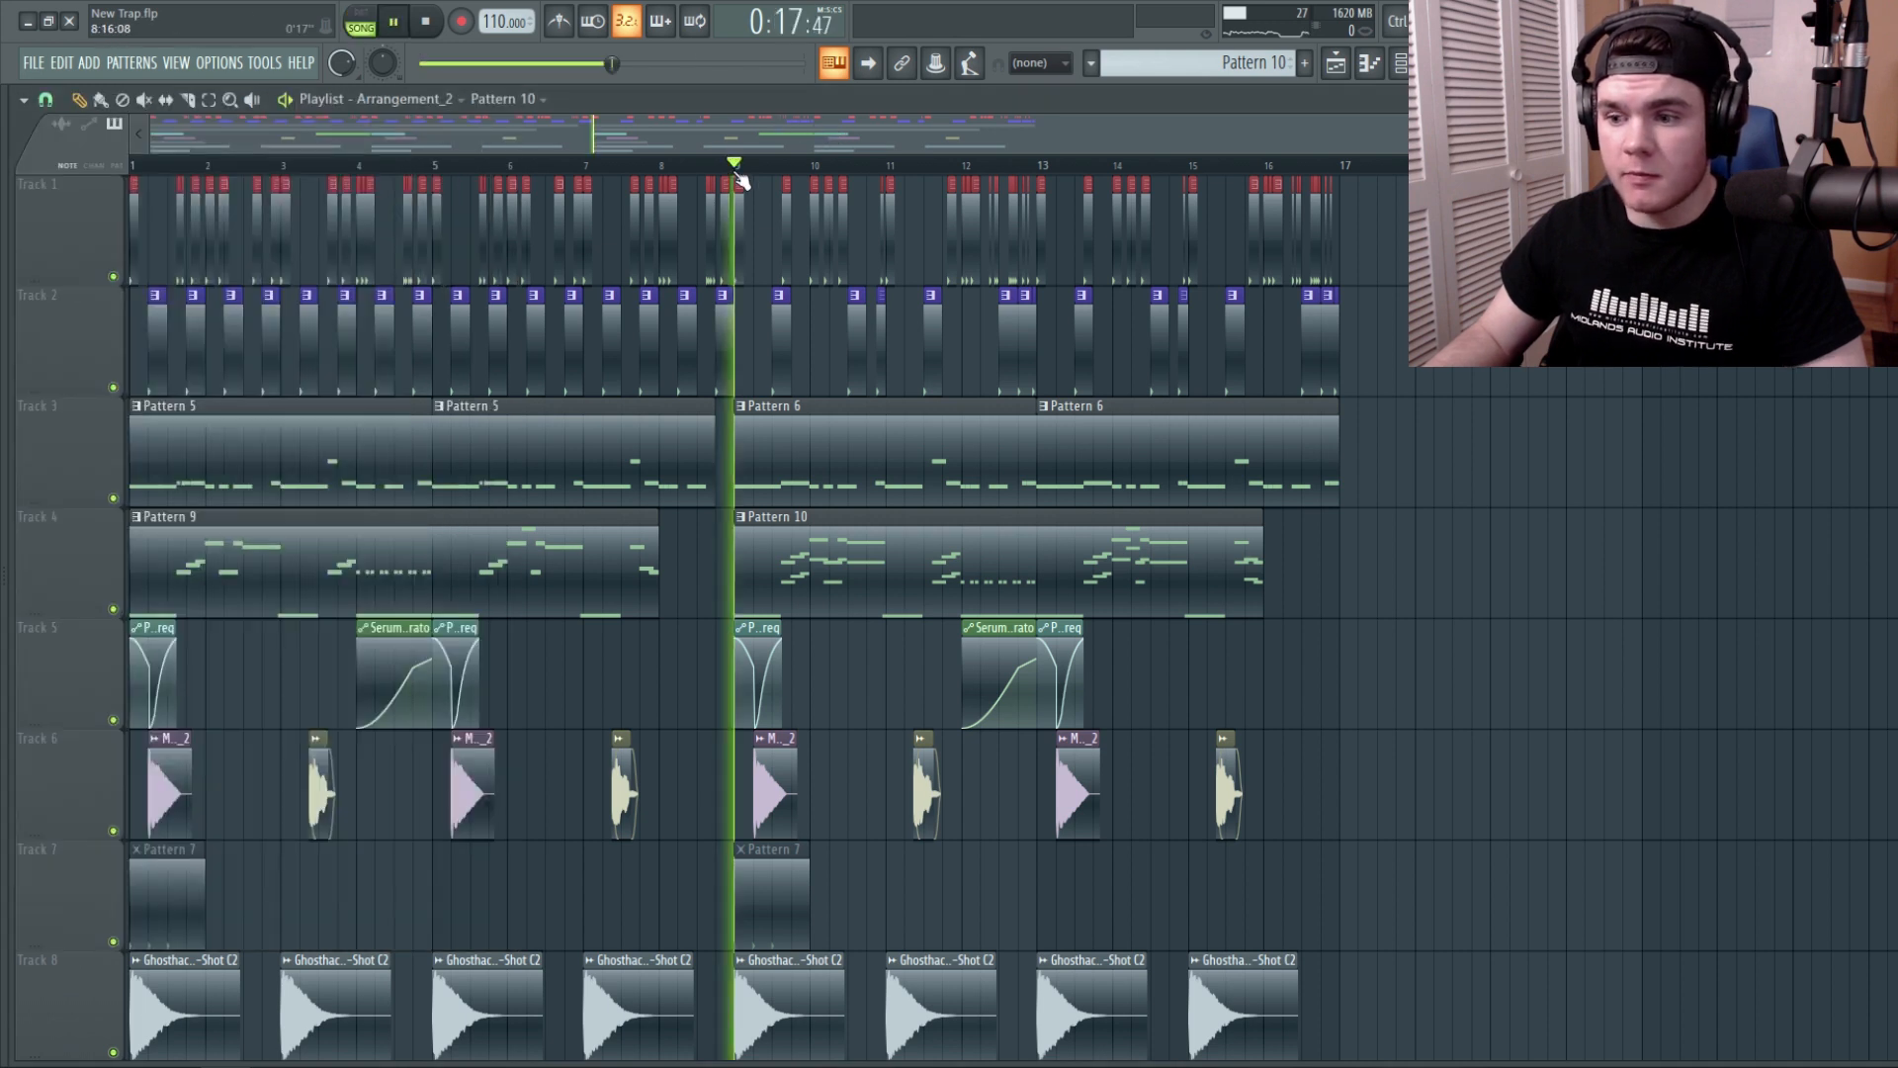
key(space)
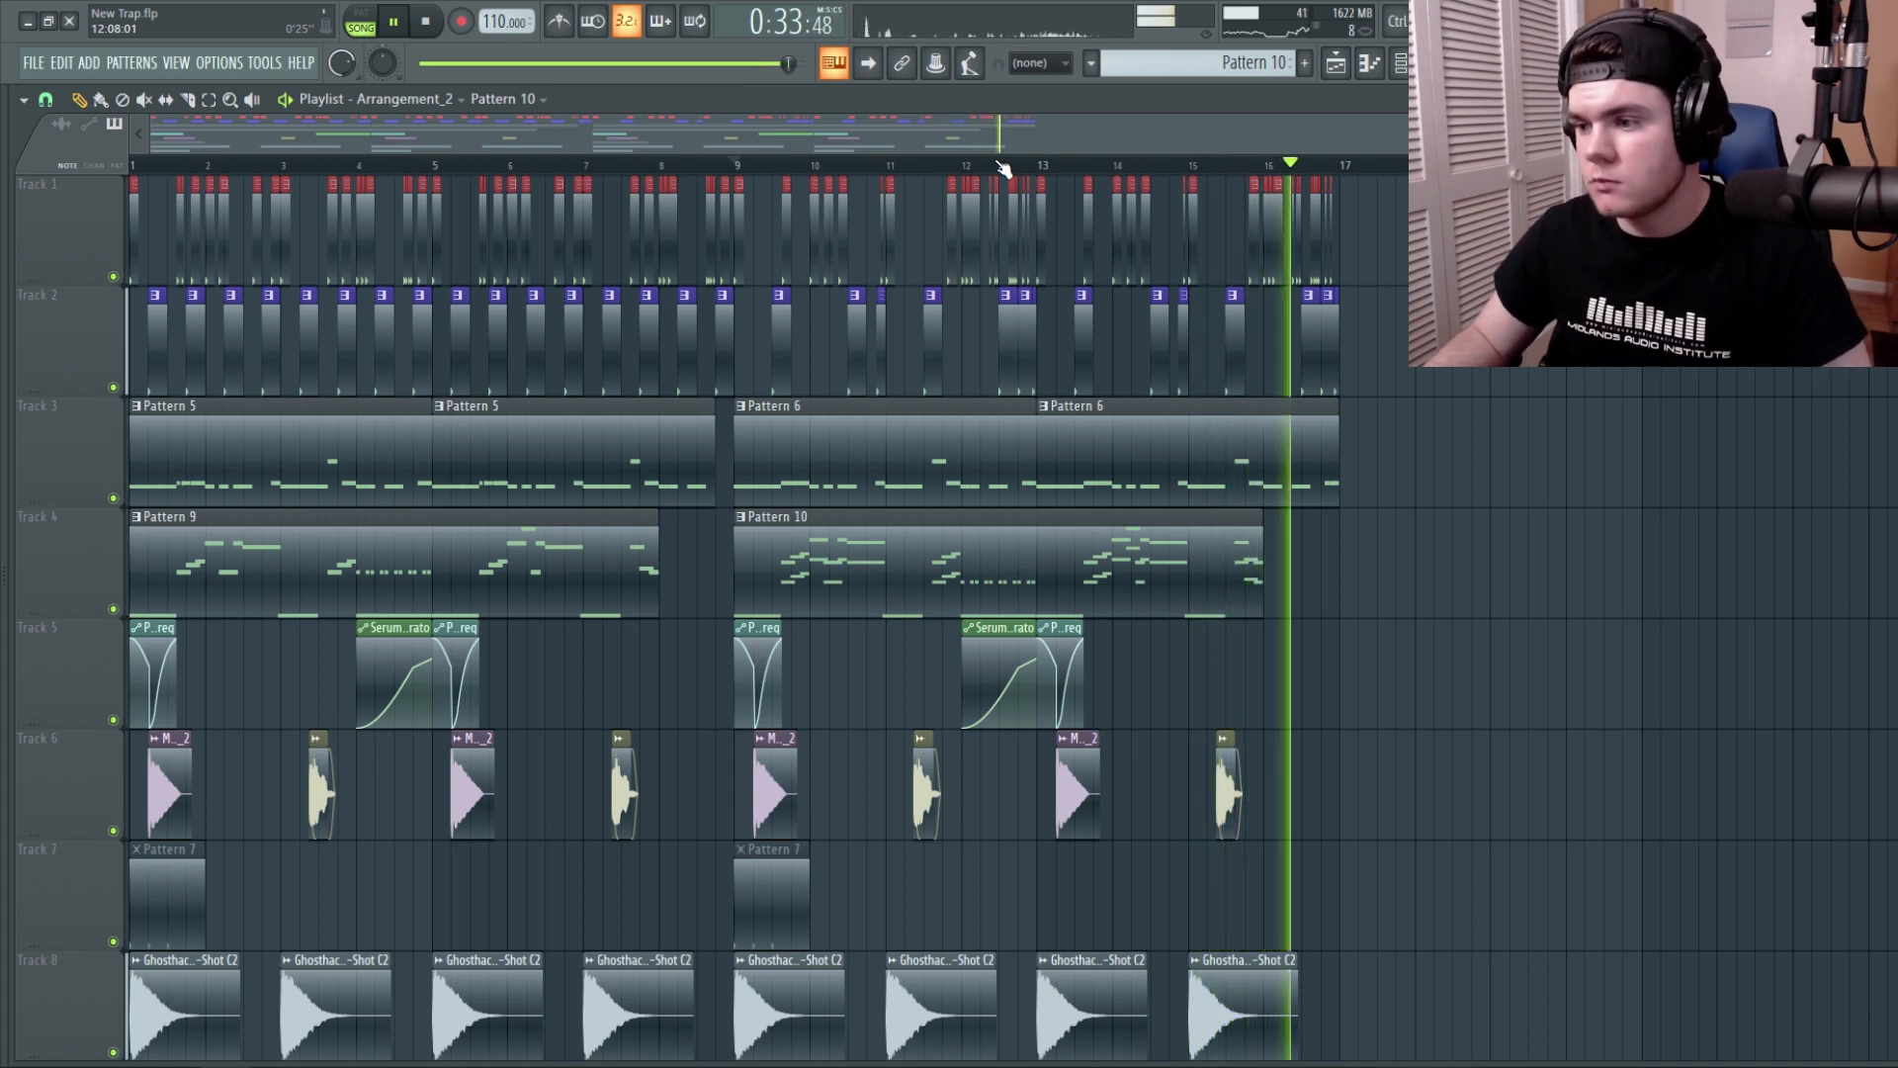
key(space)
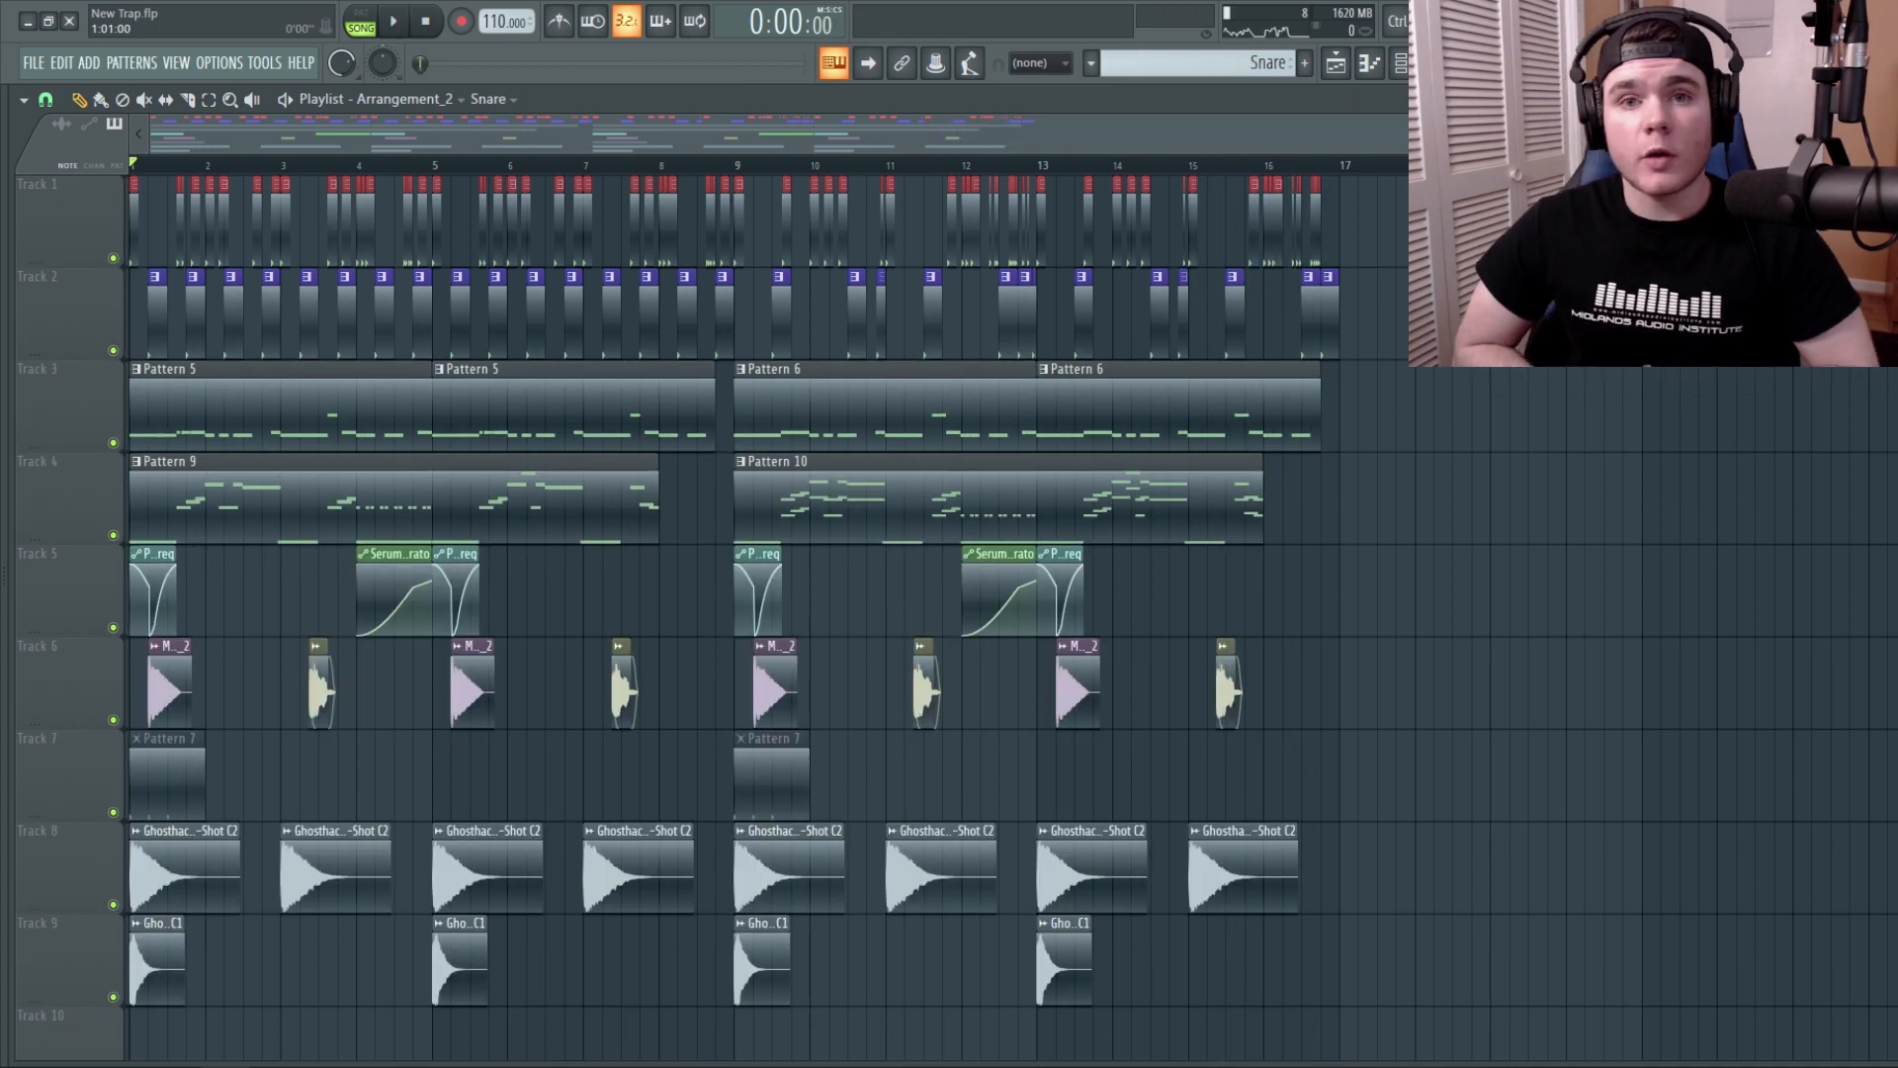